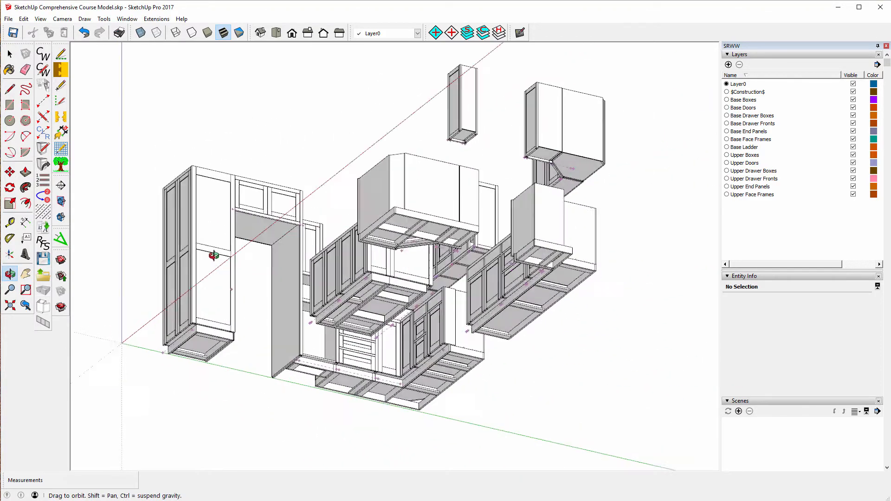
Unlock the tall cabinet's left side panel beside the refrigerator opening and open the component for editing at its front toe-kick corner.
scroll(261, 356, "up", 3)
scroll(246, 347, "up", 10)
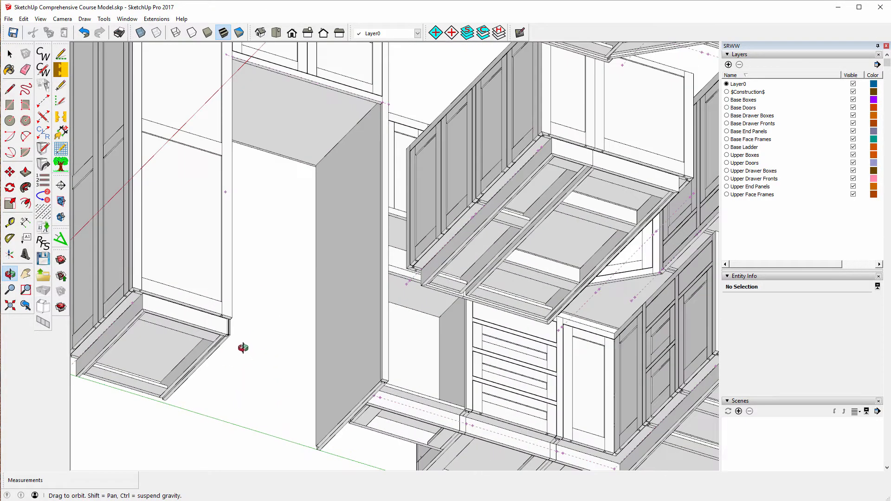
scroll(232, 338, "up", 3)
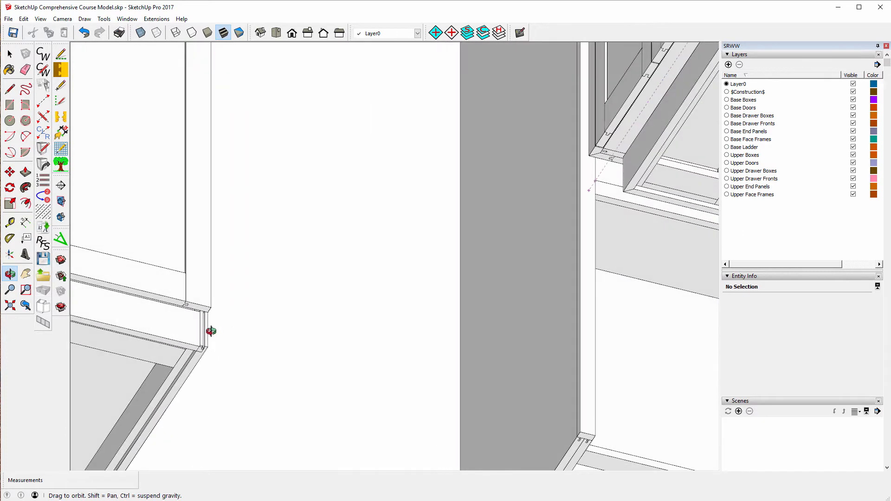
scroll(198, 361, "up", 2)
scroll(196, 360, "up", 1)
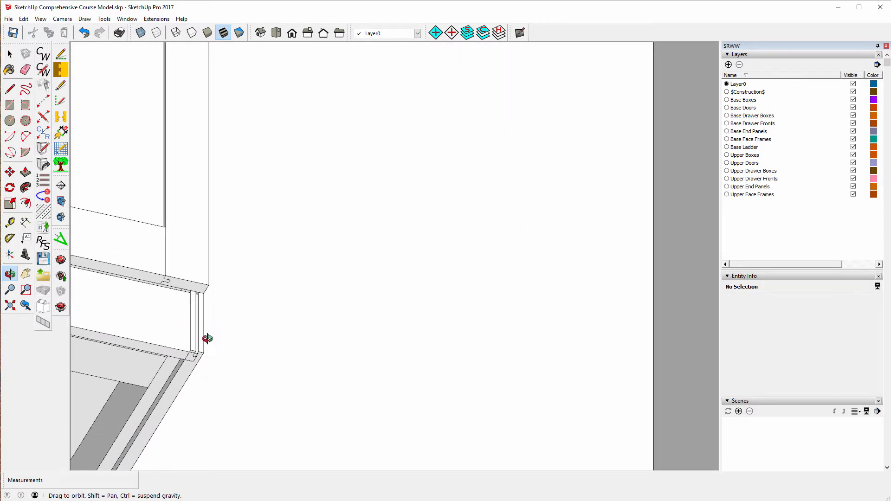
left_click(9, 54)
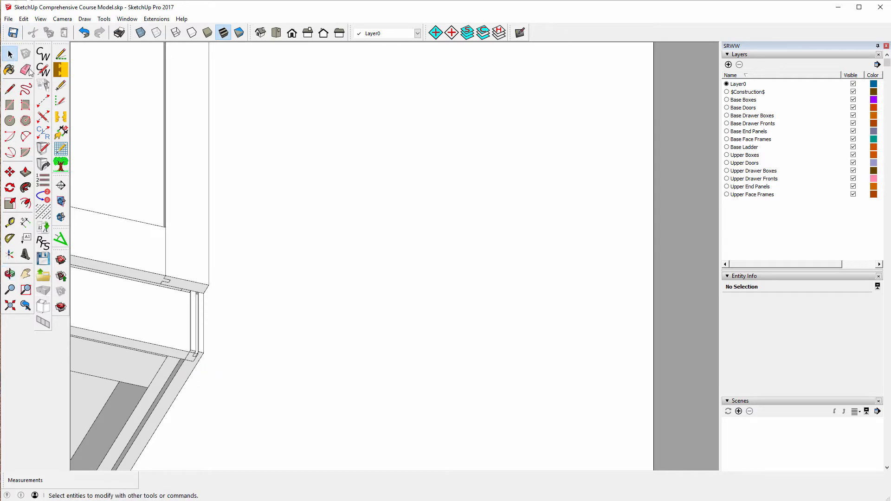
left_click(180, 379)
right_click(181, 381)
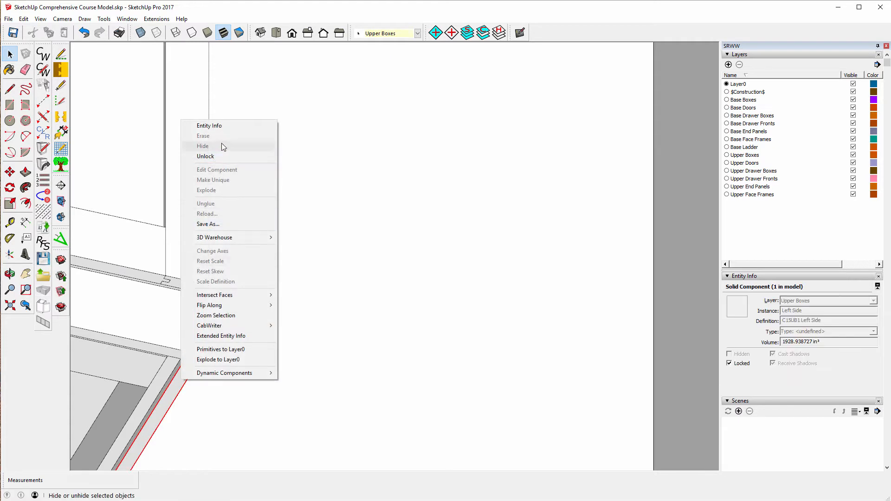
left_click(219, 157)
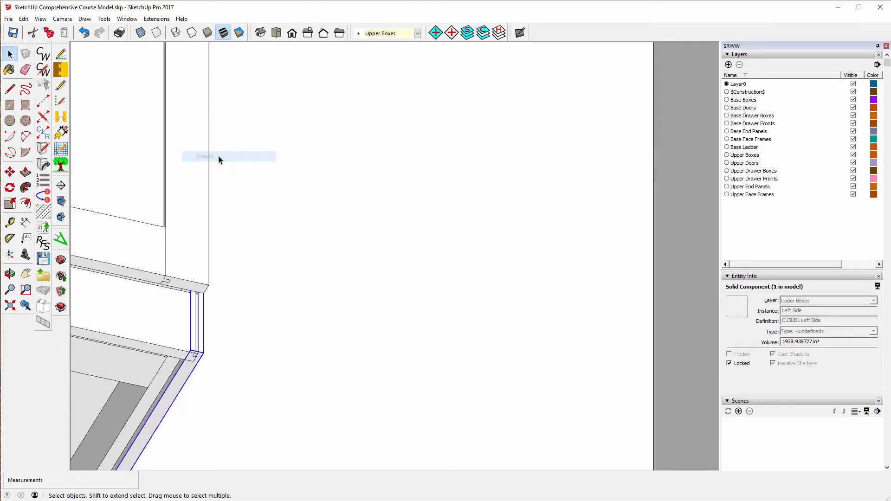
right_click(200, 338)
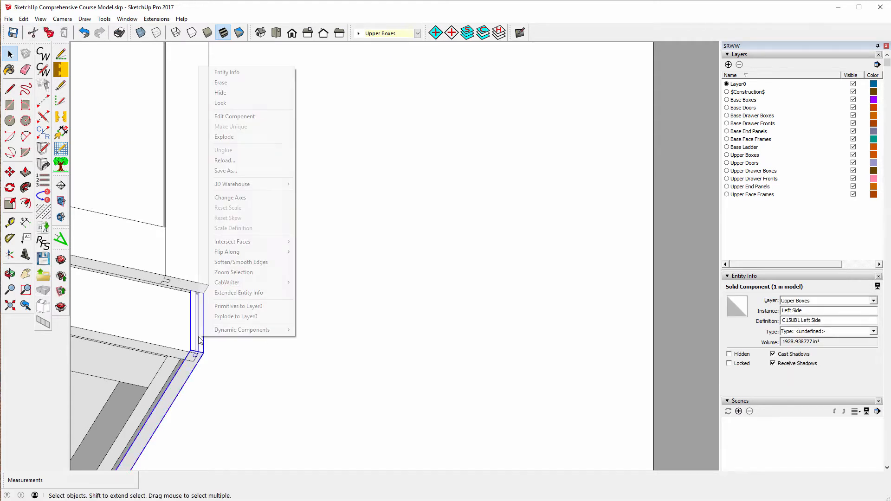
left_click(228, 116)
scroll(192, 366, "up", 3)
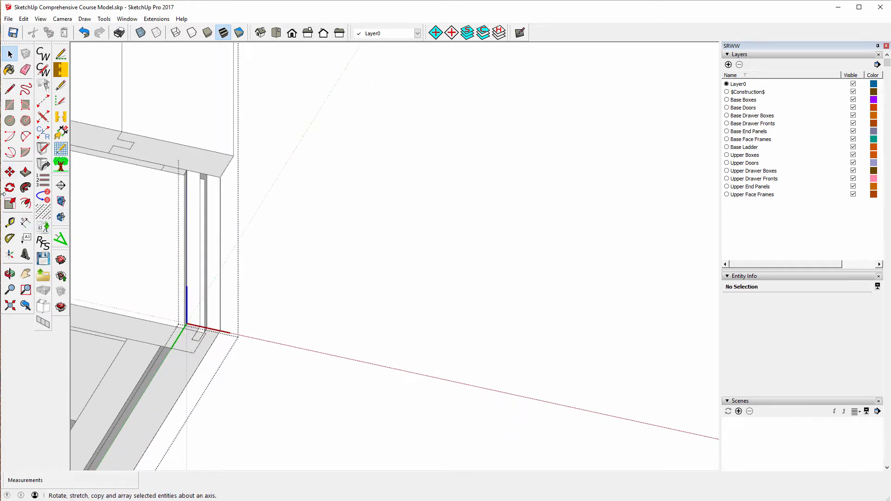
Draw a 3/4" line across the side panel's bottom edge face, level with the back of the toe-kick boards.
left_click(10, 89)
scroll(227, 357, "up", 4)
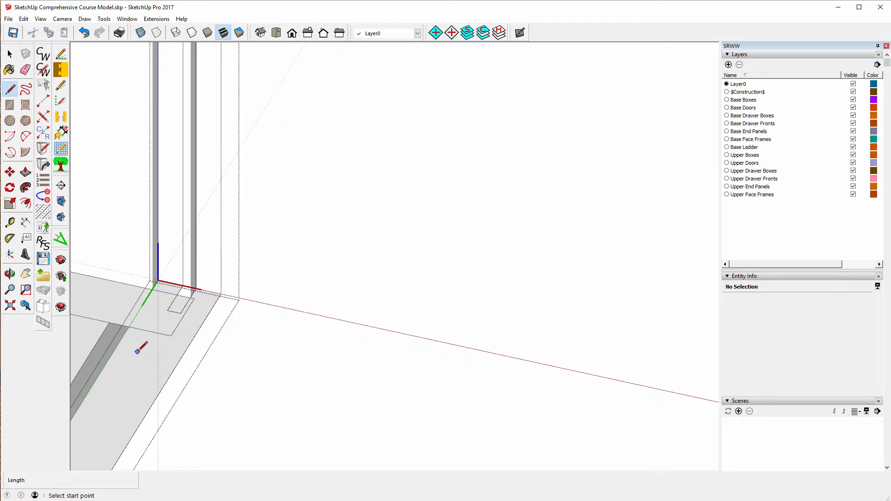
left_click(129, 327)
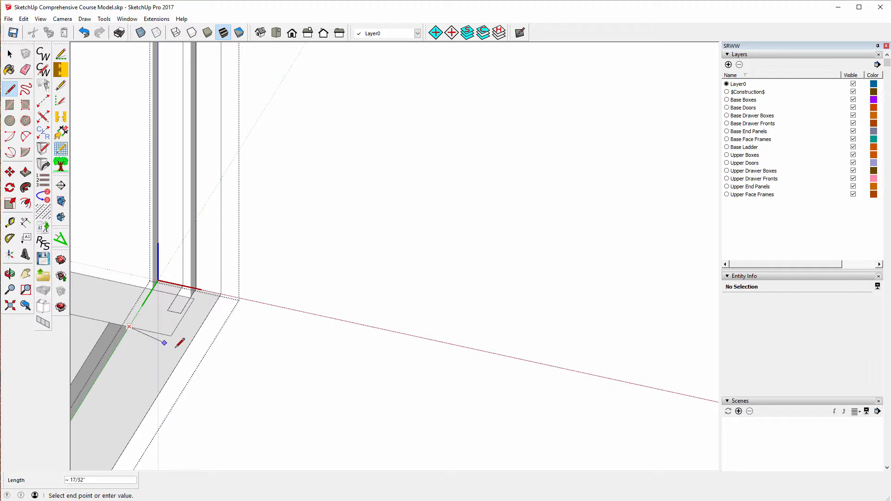
left_click(192, 341)
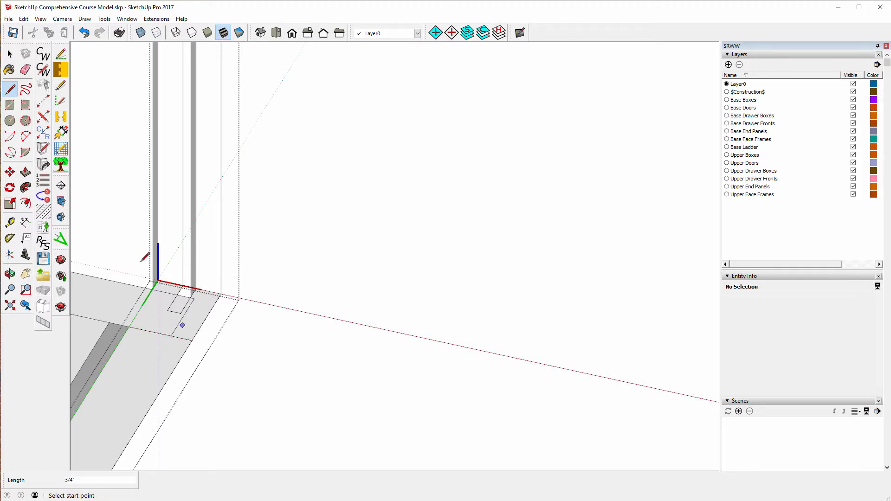
Push/Pull the small face at the side panel's front bottom corner 4" up to cut a toe-kick notch, and close the component.
scroll(304, 343, "down", 2)
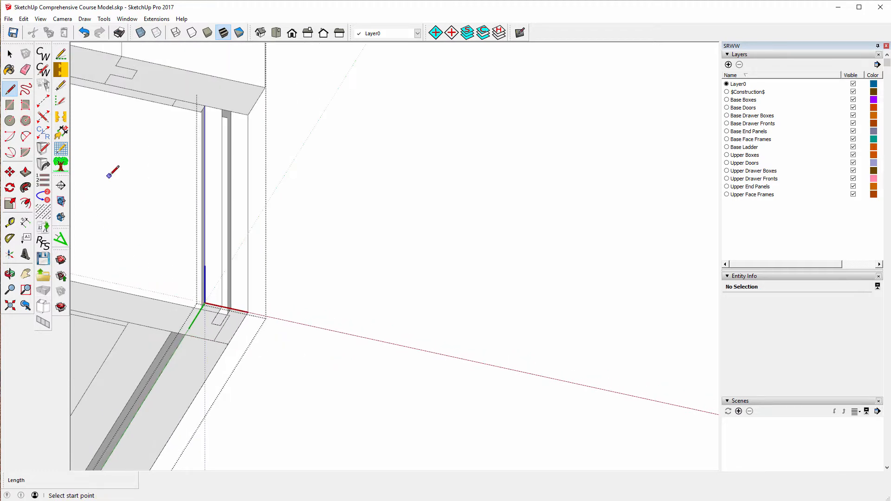
left_click(26, 172)
left_click(219, 331)
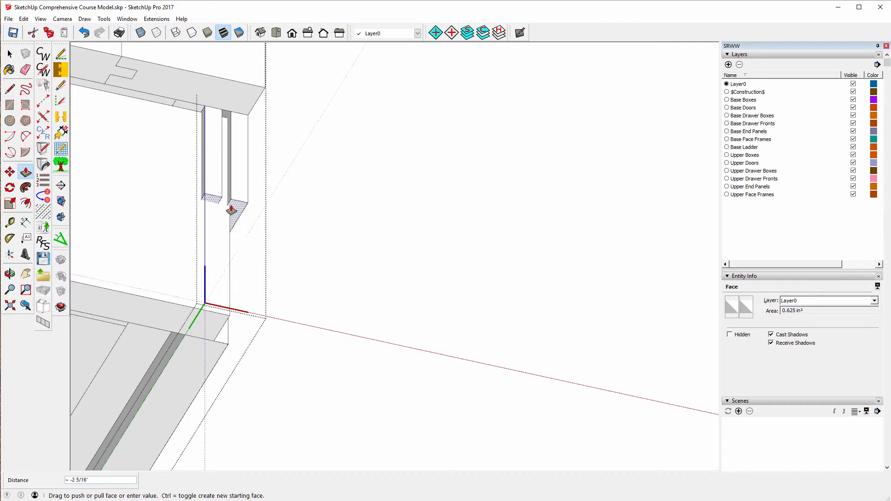
left_click(200, 111)
scroll(159, 209, "down", 3)
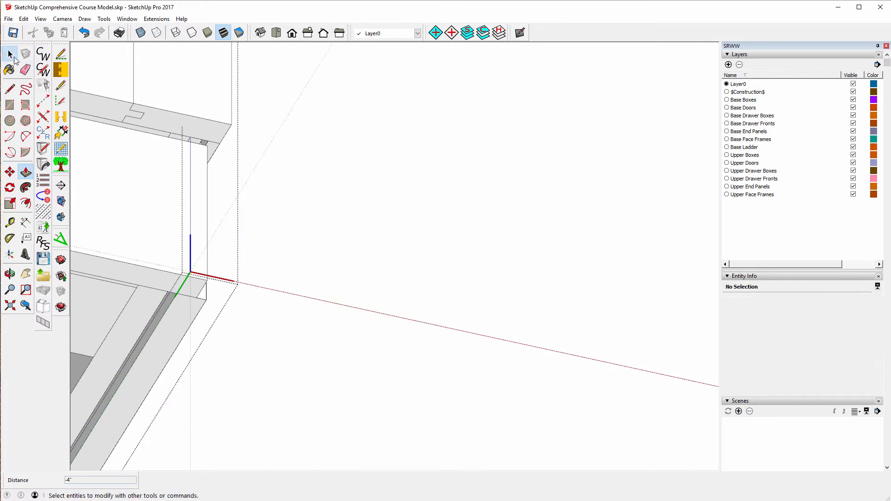
left_click(10, 55)
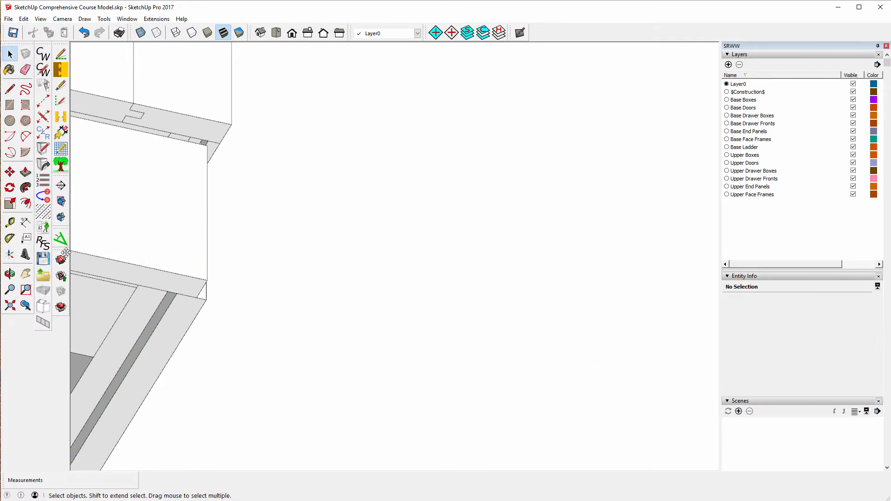
Unlock the applied toe-kick face at the right end of the tall cabinet's base ladder and open it for editing.
left_click(10, 275)
left_click_drag(305, 277, 120, 380)
left_click_drag(320, 245, 169, 345)
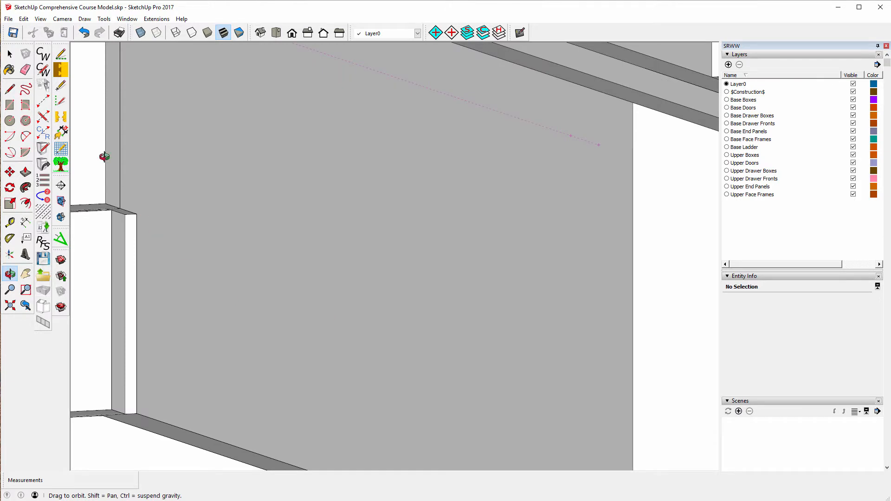
left_click(10, 54)
left_click(93, 263)
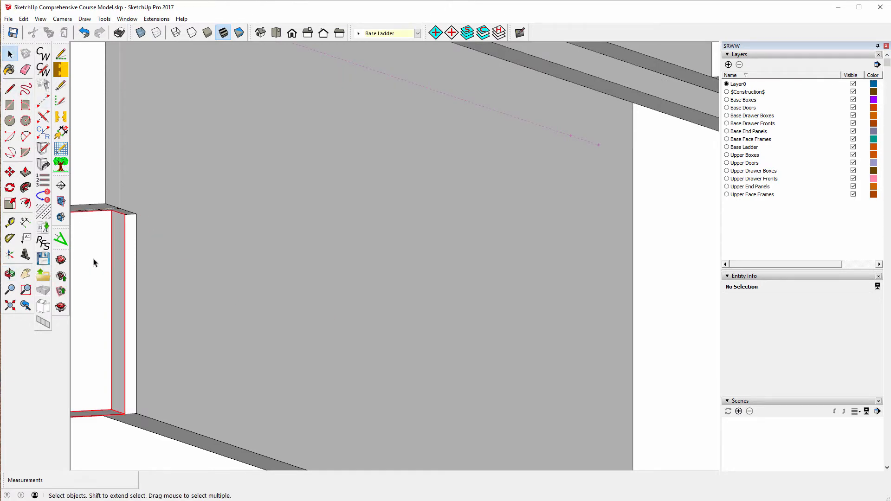
right_click(93, 263)
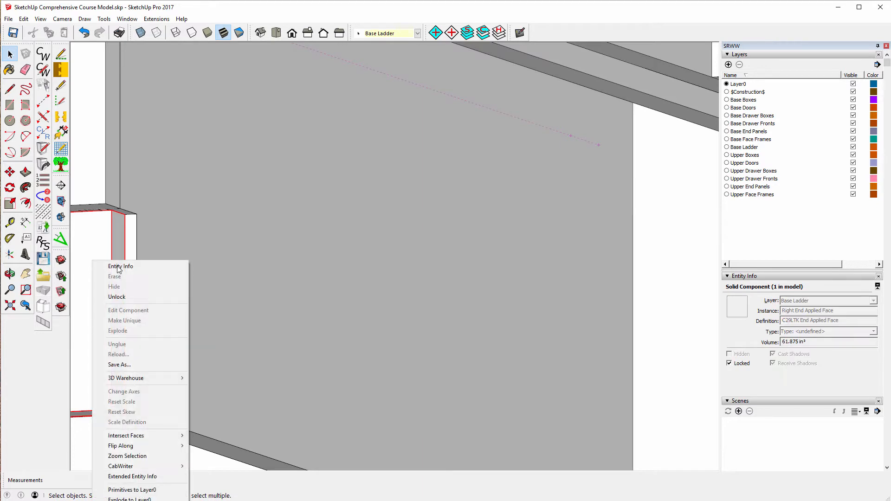
left_click(124, 297)
right_click(80, 268)
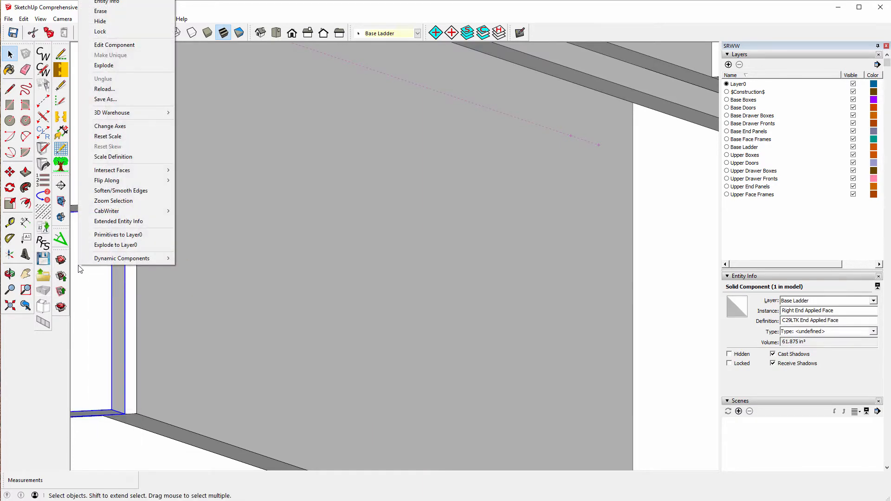
left_click(115, 45)
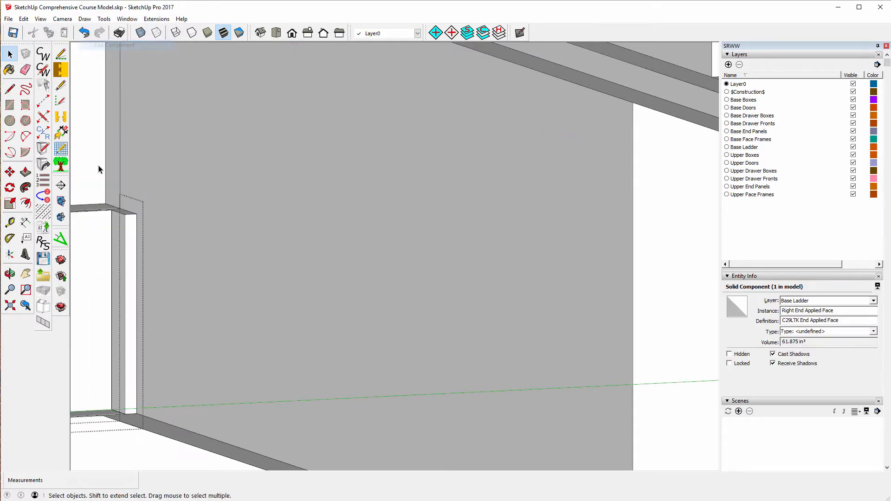
Extend the end of the applied toe-kick face by 1/4" with Push/Pull, aligned to the corner of the cabinet above.
left_click(23, 174)
left_click(122, 239)
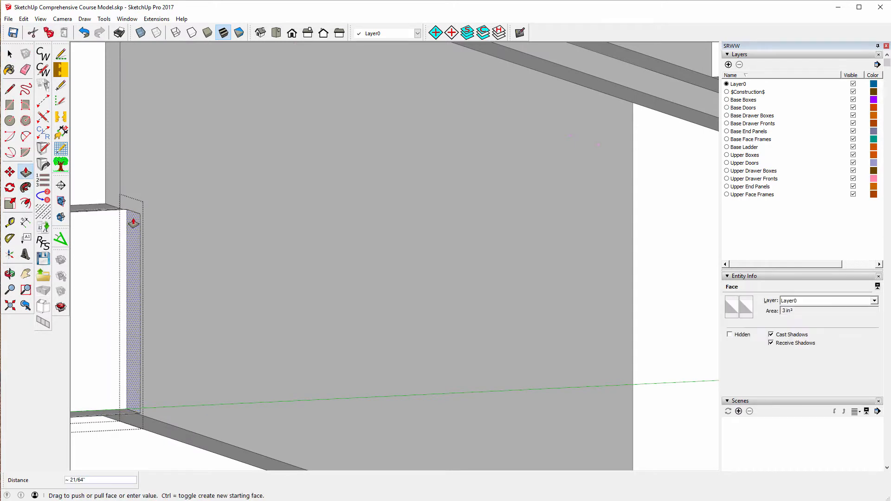
left_click(106, 204)
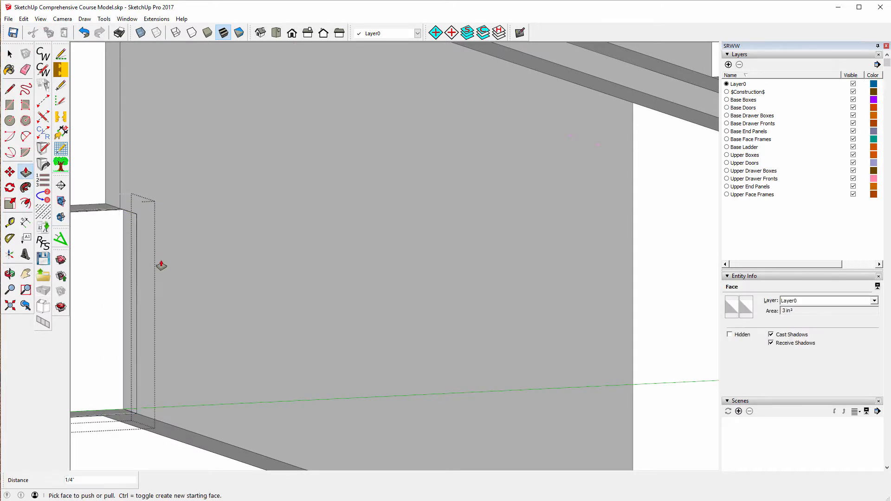
left_click(10, 55)
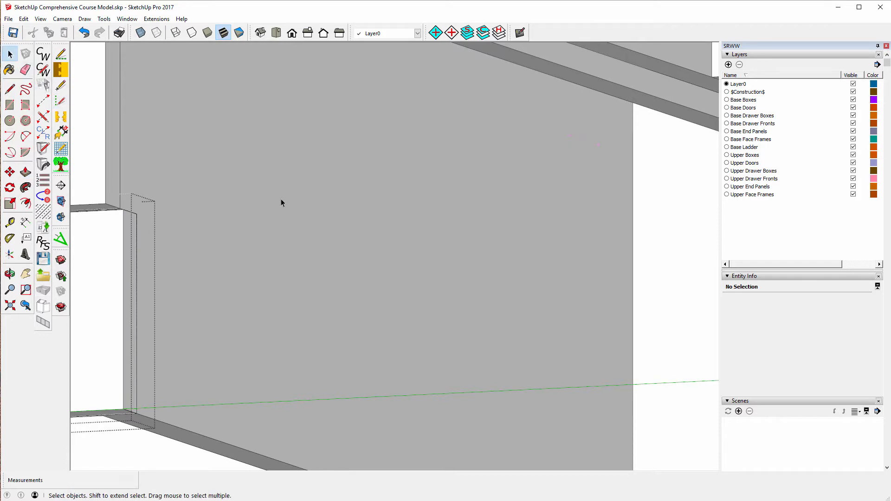
Examine the whole kitchen in front, isometric and orbited views, checking the tall cabinet's toe-kick corner and the base cabinet run and island.
scroll(378, 272, "down", 3)
scroll(388, 294, "down", 5)
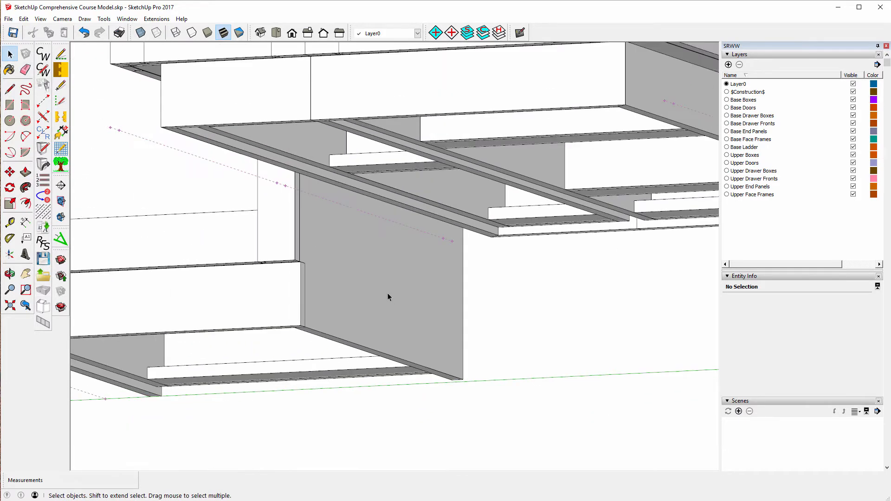
middle_click_drag(386, 291, 251, 112)
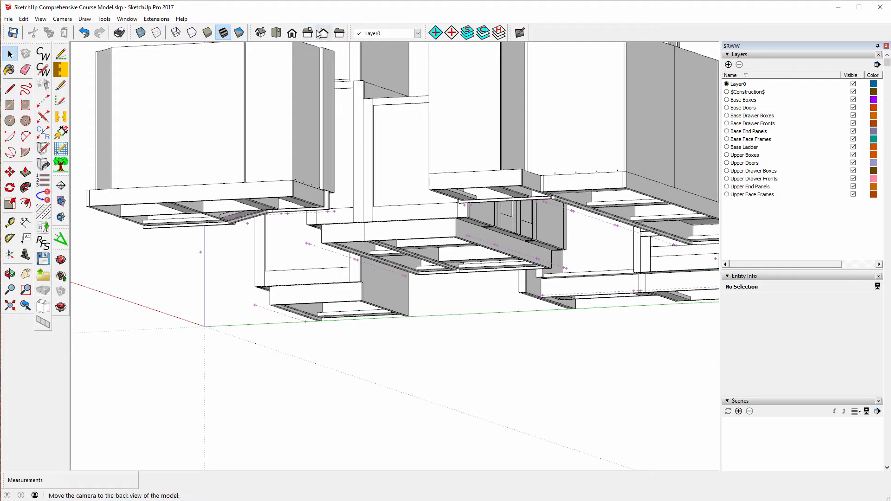
left_click(292, 33)
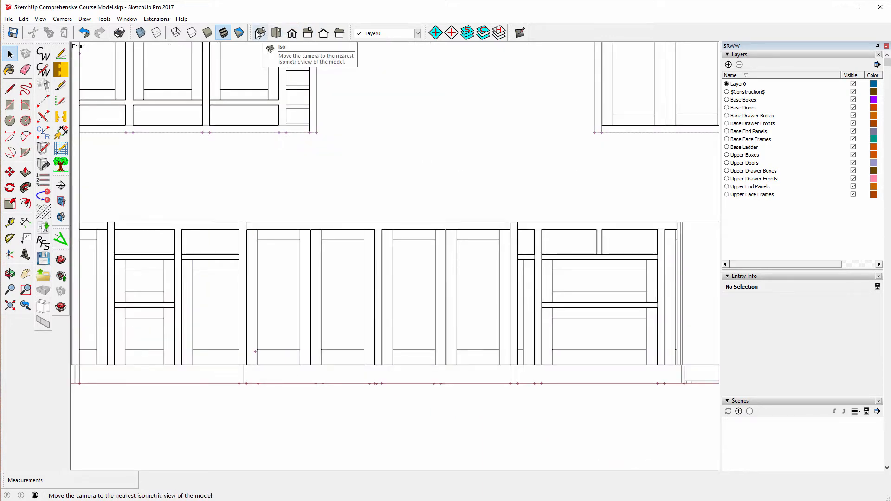
left_click(260, 33)
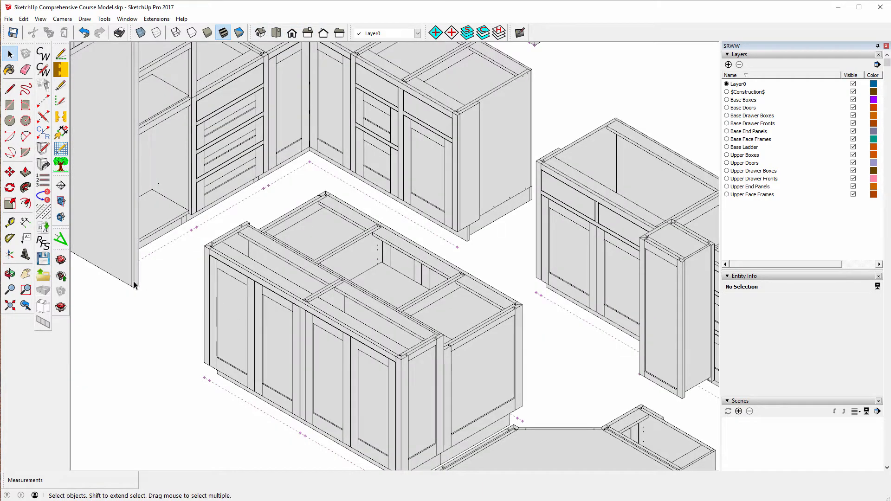
scroll(208, 274, "down", 5)
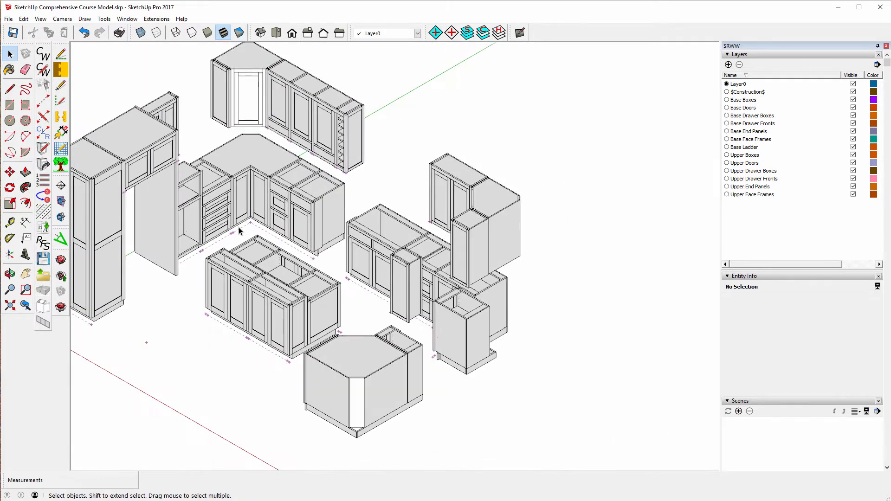
scroll(151, 307, "up", 5)
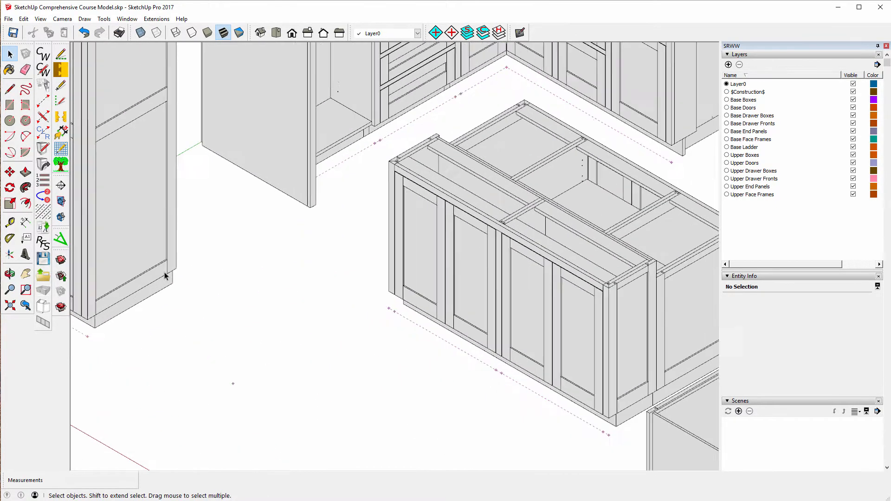
scroll(164, 276, "down", 4)
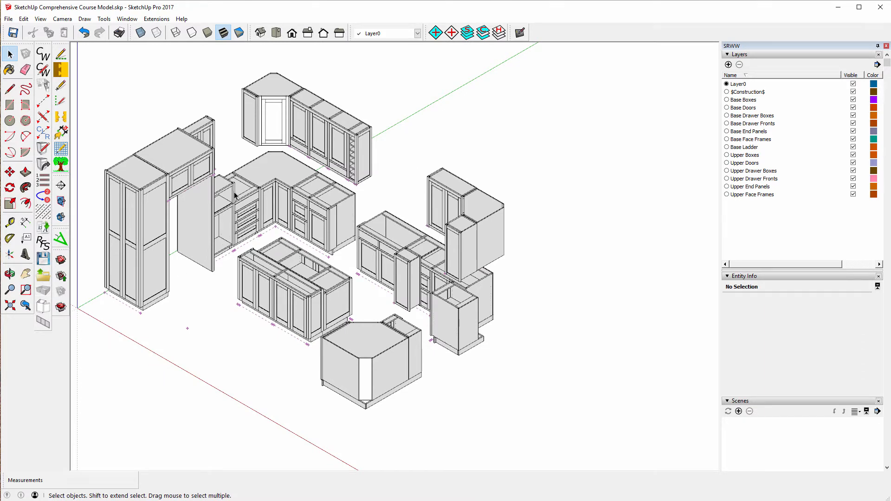
scroll(228, 240, "up", 4)
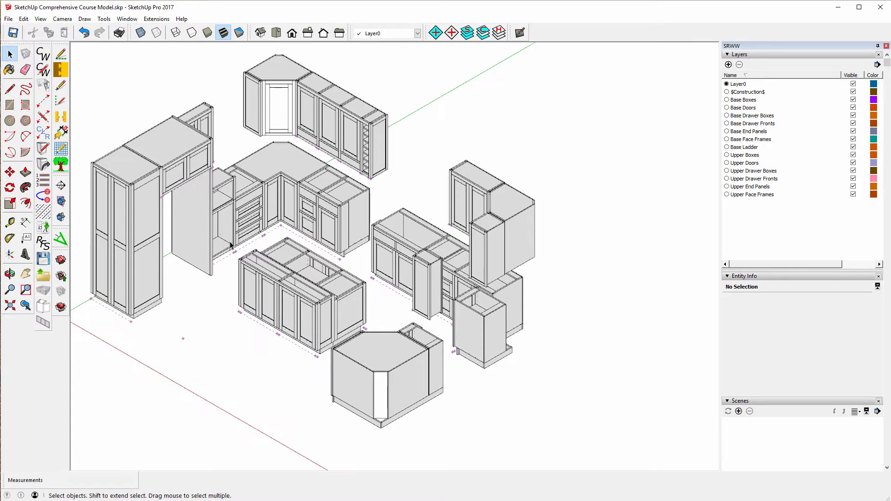
scroll(230, 252, "up", 2)
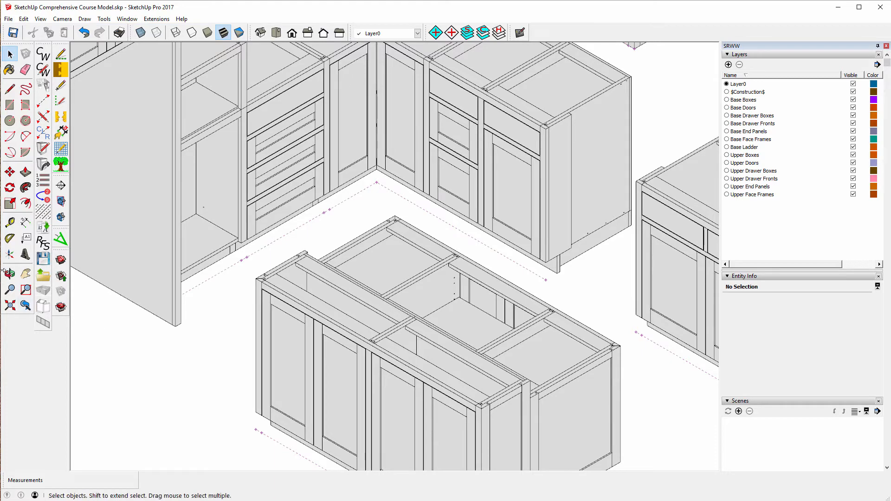
left_click(11, 275)
left_click_drag(215, 295, 187, 307)
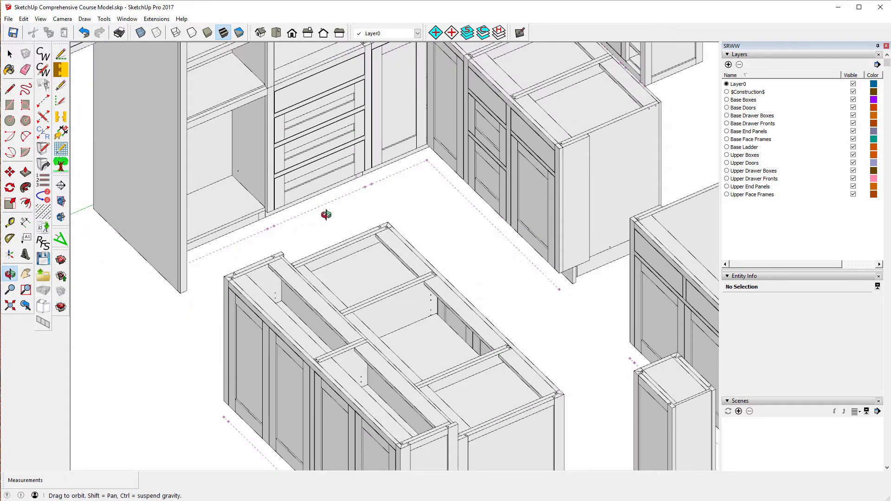
left_click_drag(324, 211, 258, 190)
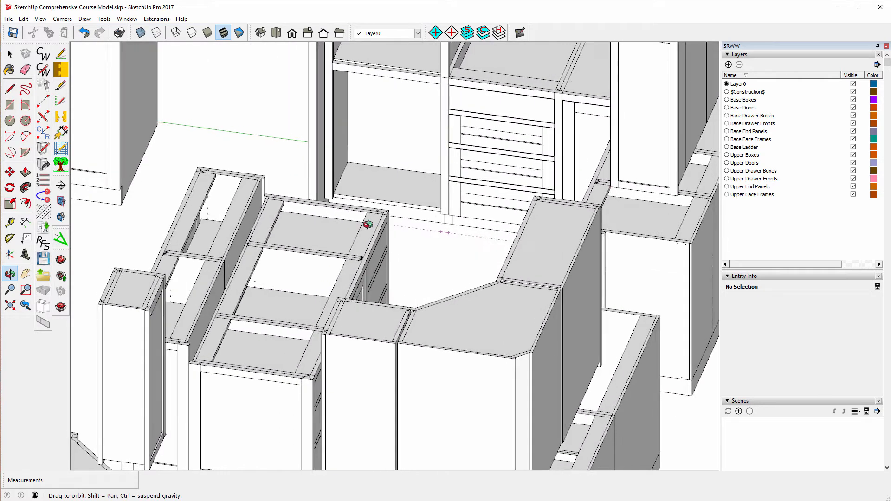
left_click_drag(367, 225, 369, 244)
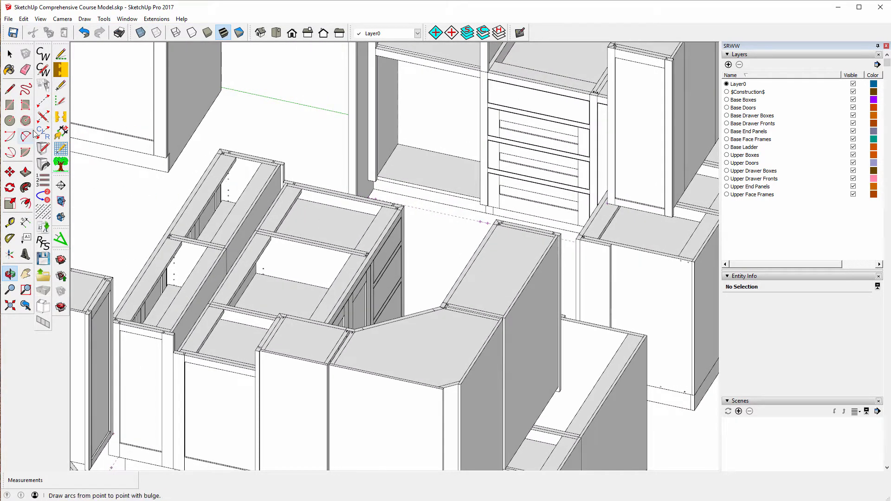
Draw a rectangle 29 5/32" by 21" covering the lower opening of the short divided cabinet beside the drawer base.
left_click(9, 105)
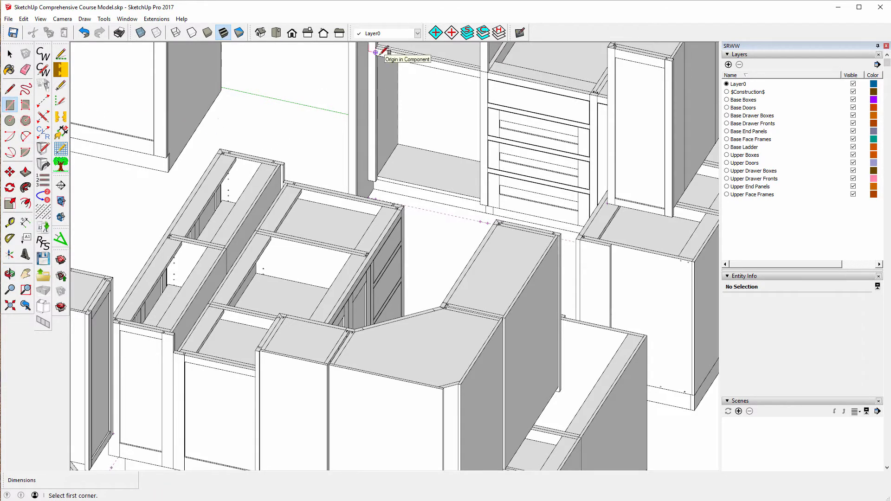
scroll(376, 51, "up", 4)
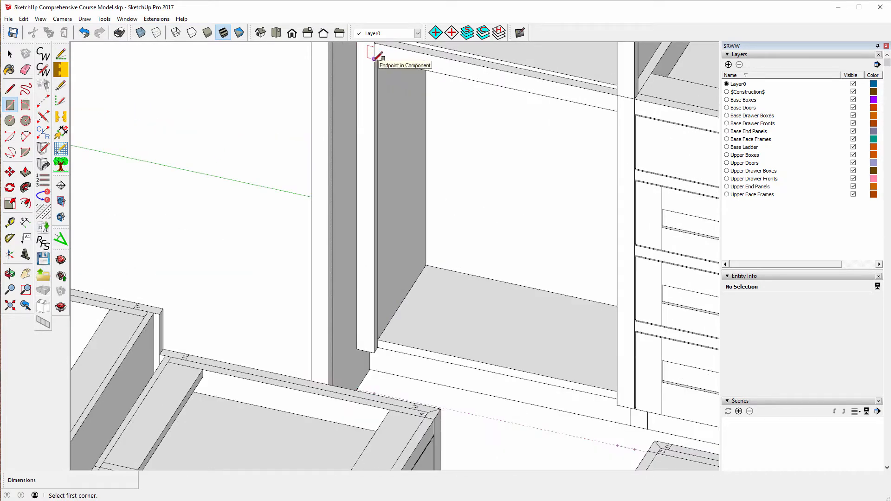
left_click(375, 52)
scroll(437, 262, "down", 2)
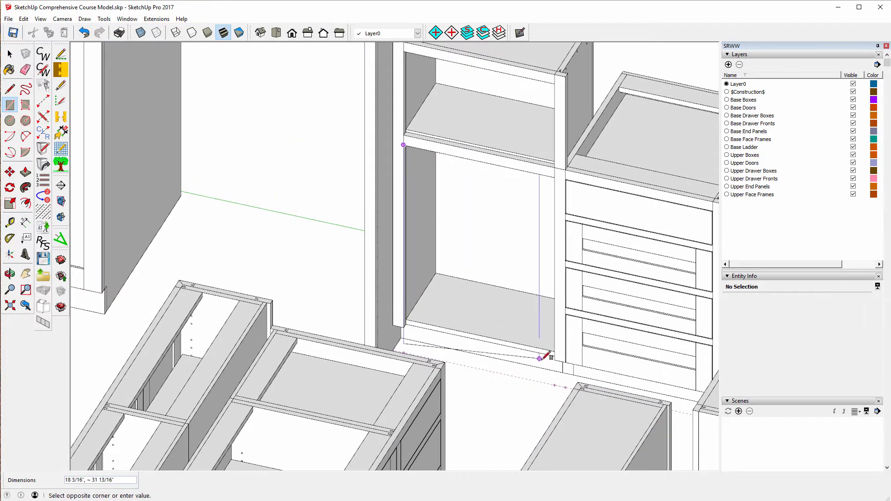
left_click(556, 358)
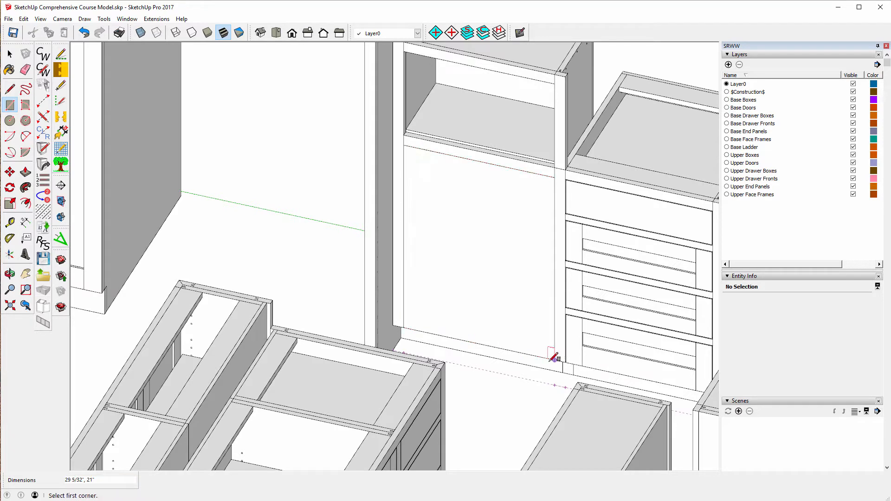
Try to insert two doors on the new rectangular face, assigning them to the divided cabinet instead of the drawer base.
left_click(10, 55)
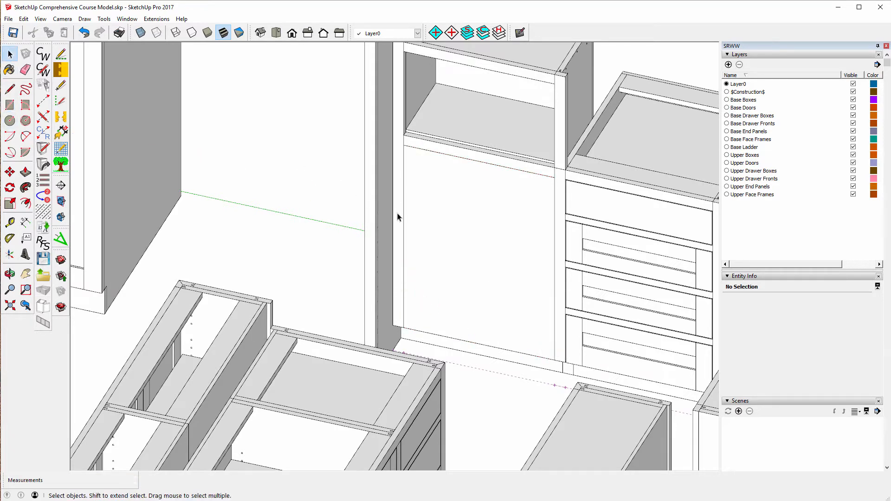
double_click(446, 230)
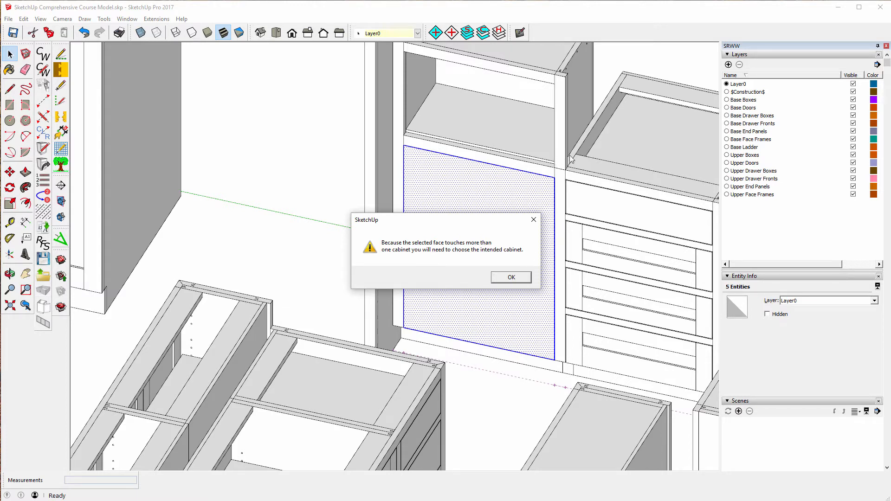
left_click(510, 279)
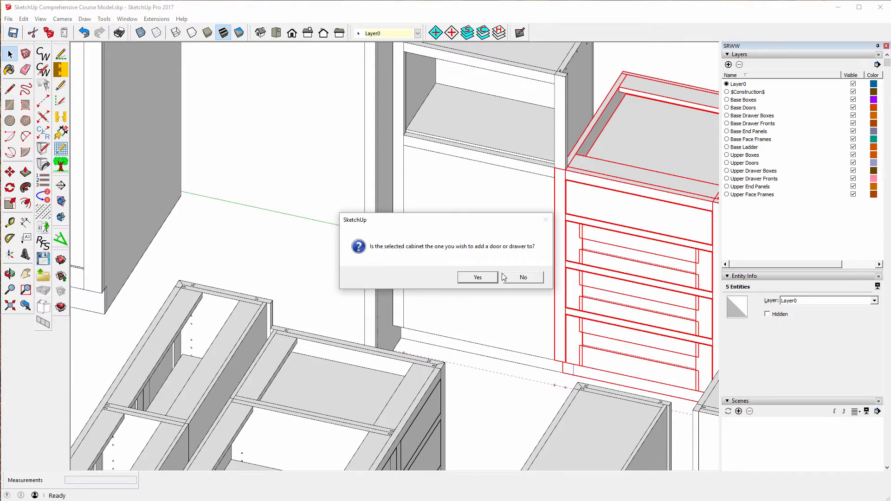
left_click(523, 278)
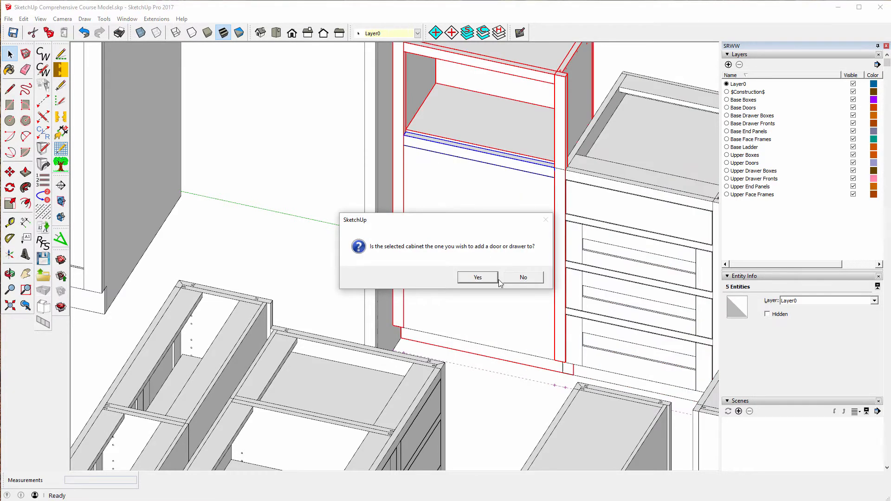
left_click(479, 278)
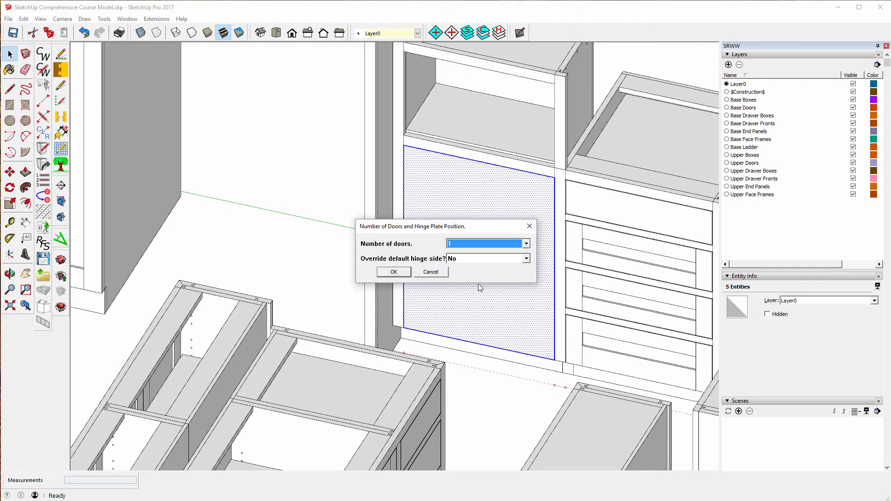
left_click(526, 243)
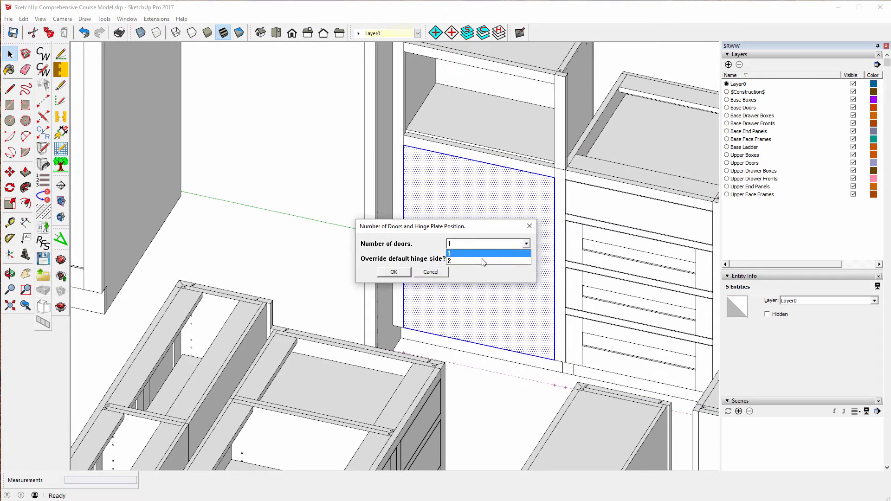
left_click(483, 260)
left_click(393, 272)
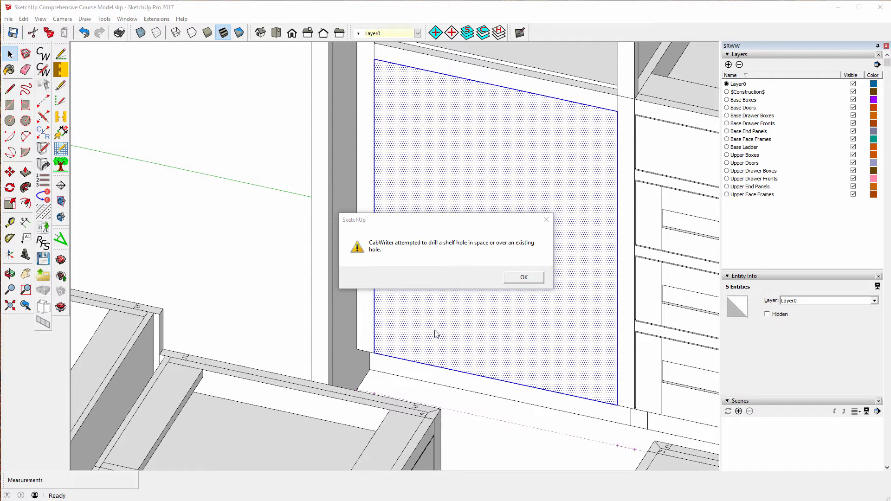
left_click(524, 277)
scroll(480, 294, "down", 2)
scroll(472, 302, "down", 3)
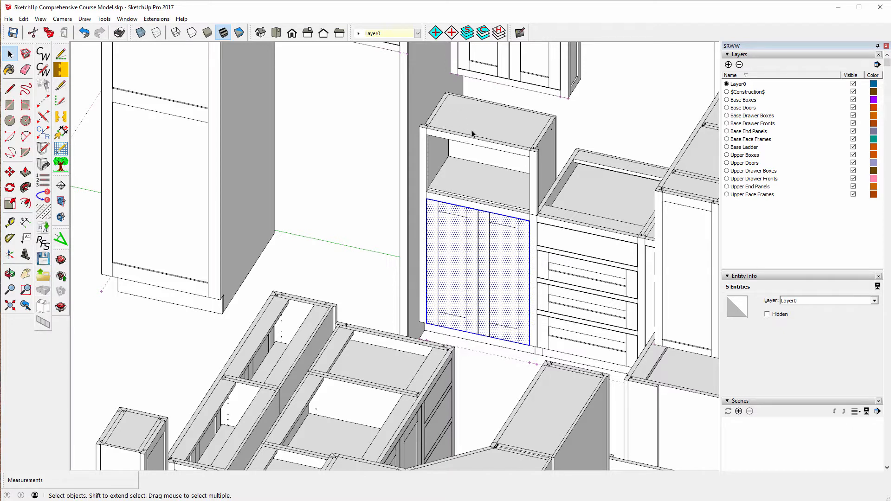
Check the base cabinet settings in CabWriter for the cabinet depth and the divided base cabinet height.
left_click(43, 70)
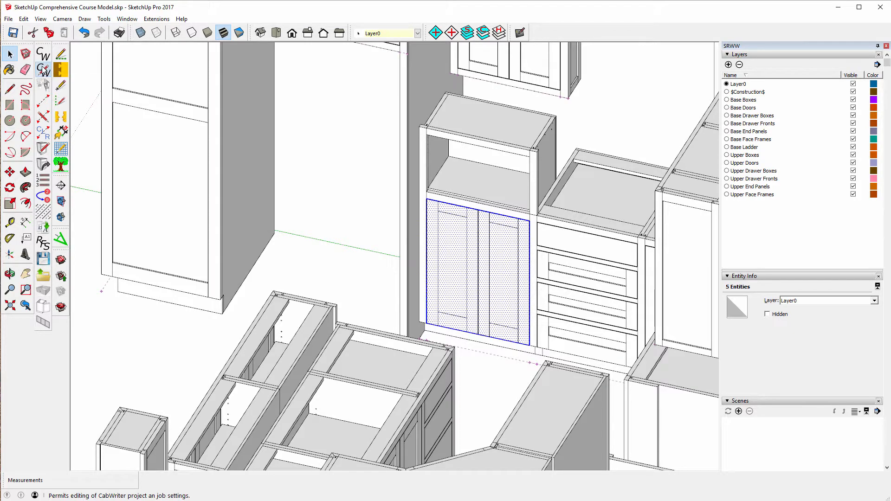
left_click_drag(571, 180, 285, 84)
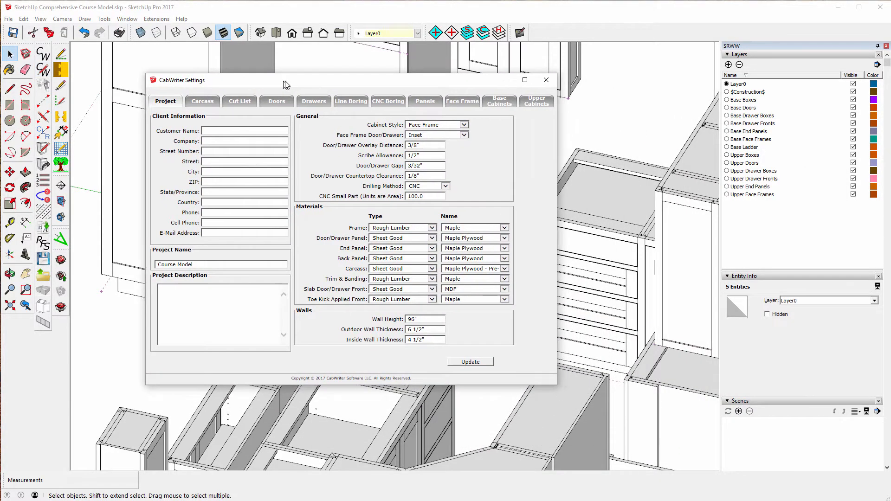
left_click(498, 102)
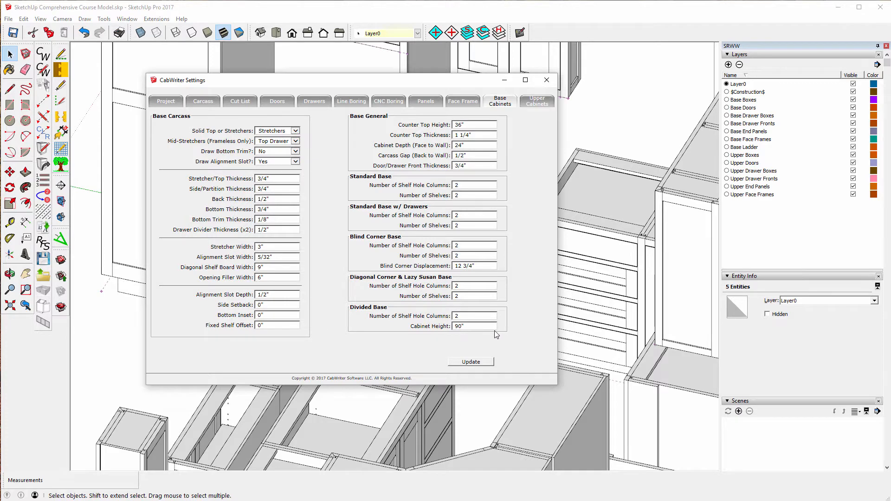
left_click(547, 80)
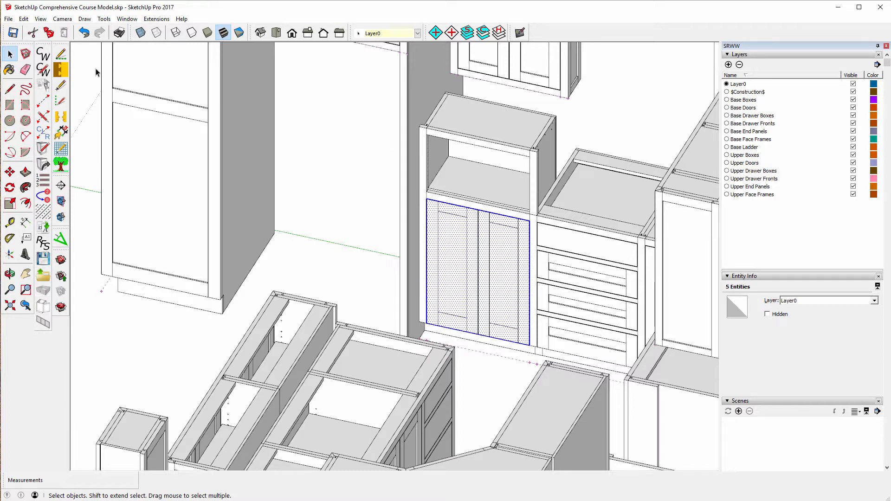
Undo the settings changes and the door insertion on the divided cabinet, keeping the rectangular face.
left_click(84, 33)
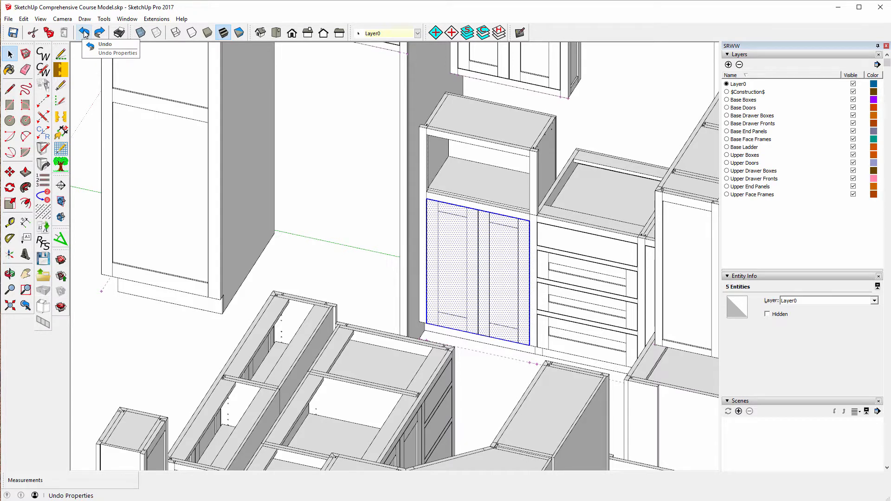
left_click(85, 34)
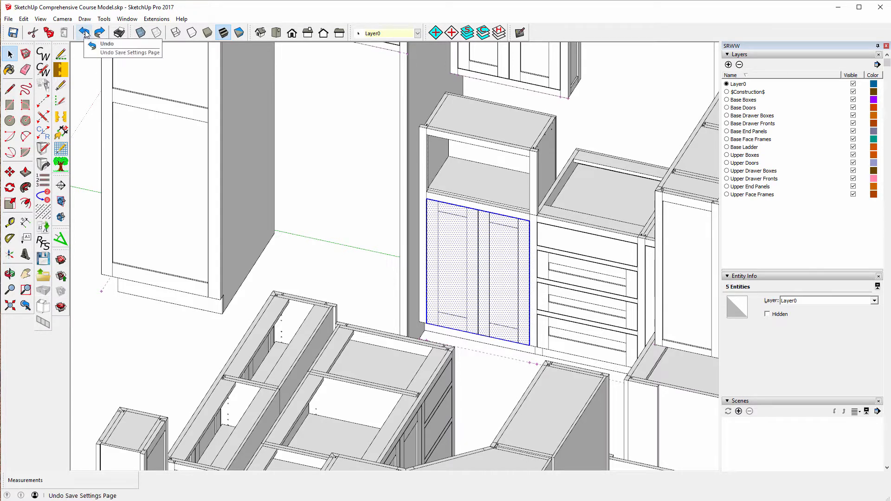
left_click(85, 33)
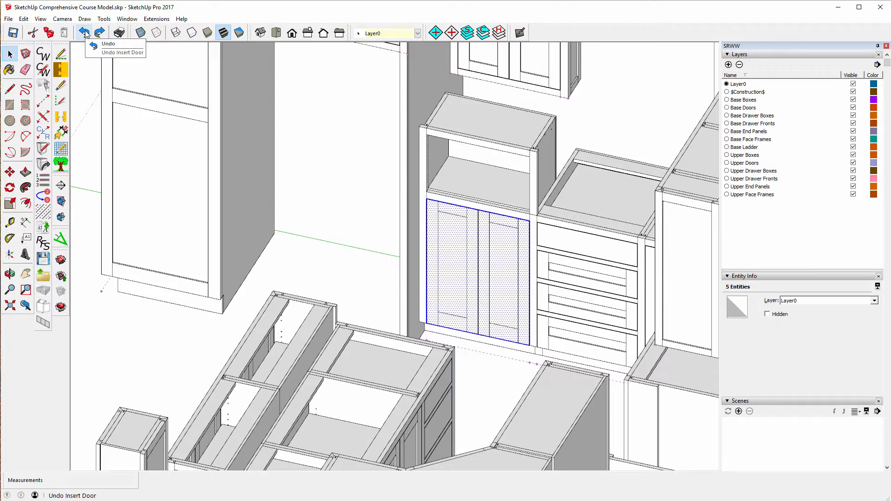
left_click(85, 34)
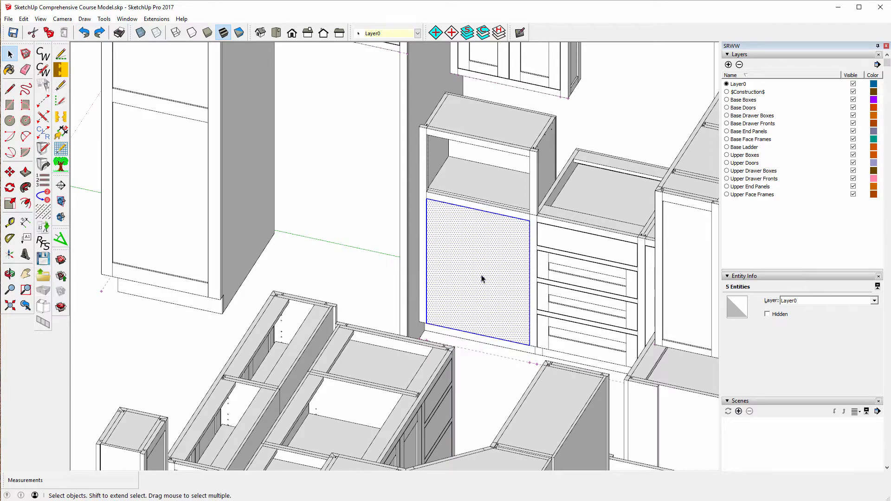
Match the base cabinet settings to the short divided cabinet, with cabinet depth 13" and divided base cabinet height 49 5/8".
left_click(472, 118)
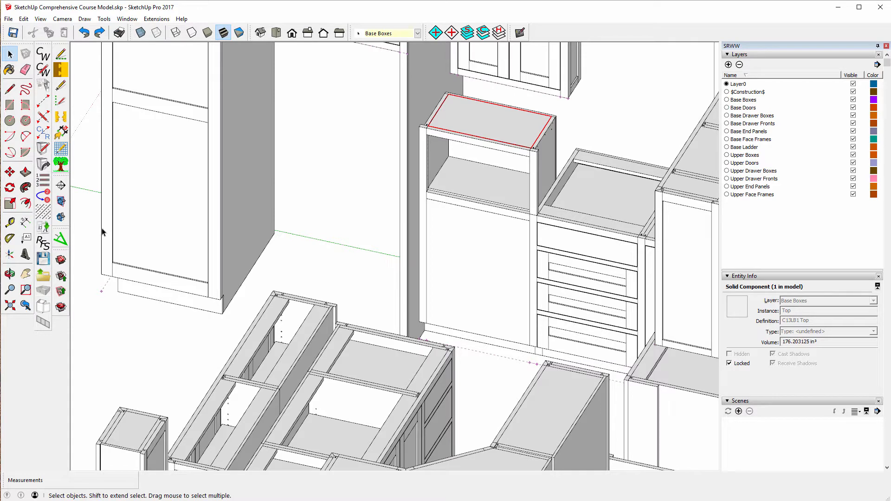
left_click(43, 165)
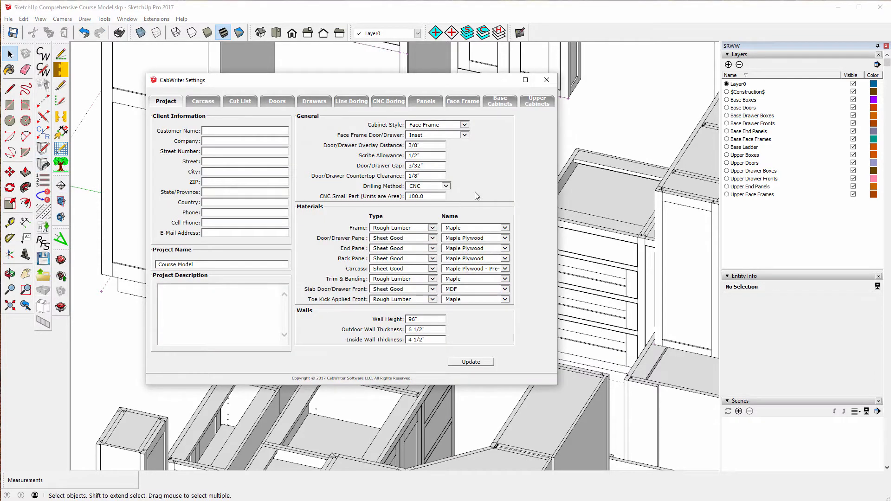
left_click(497, 106)
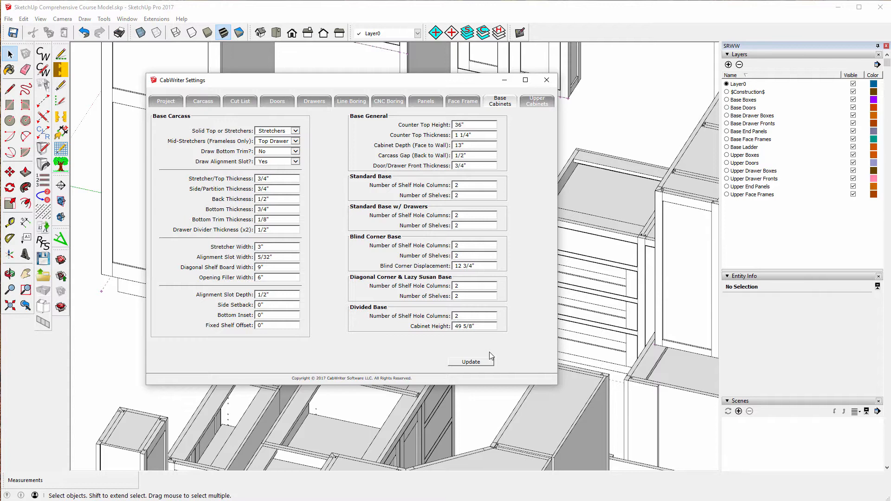
left_click(546, 80)
Insert two doors on the rectangular face of the divided cabinet, rejecting the drawer base as target and keeping the default hinge side.
double_click(475, 258)
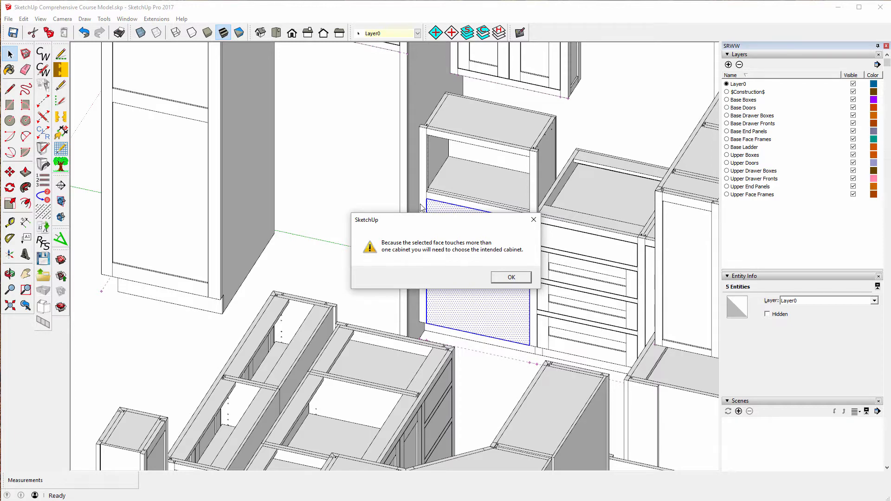
left_click(506, 281)
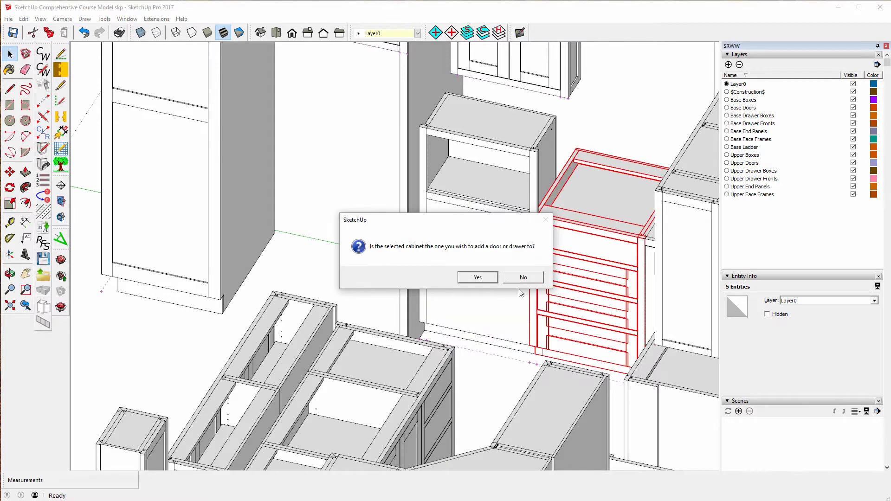
left_click(523, 277)
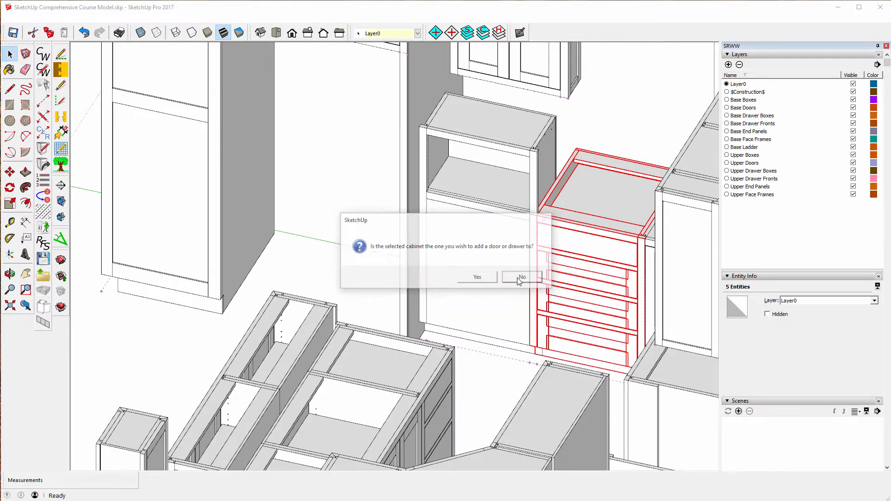
left_click(481, 277)
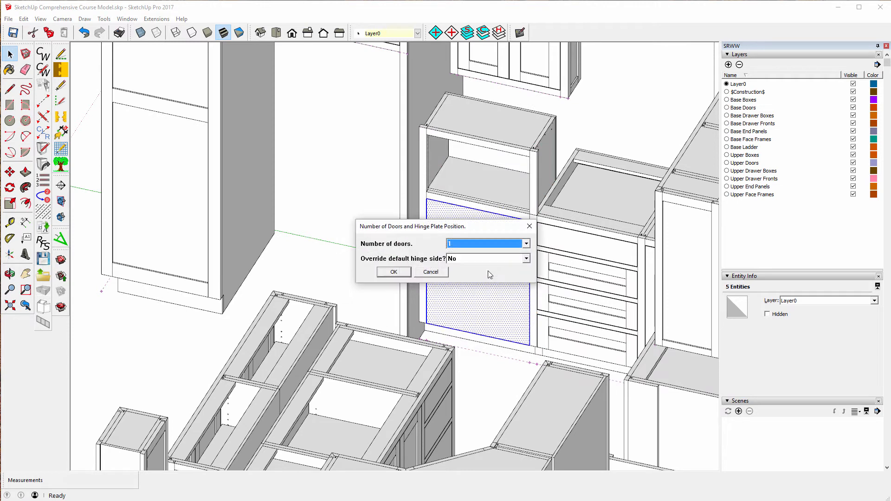
left_click(526, 243)
left_click(466, 260)
left_click(393, 272)
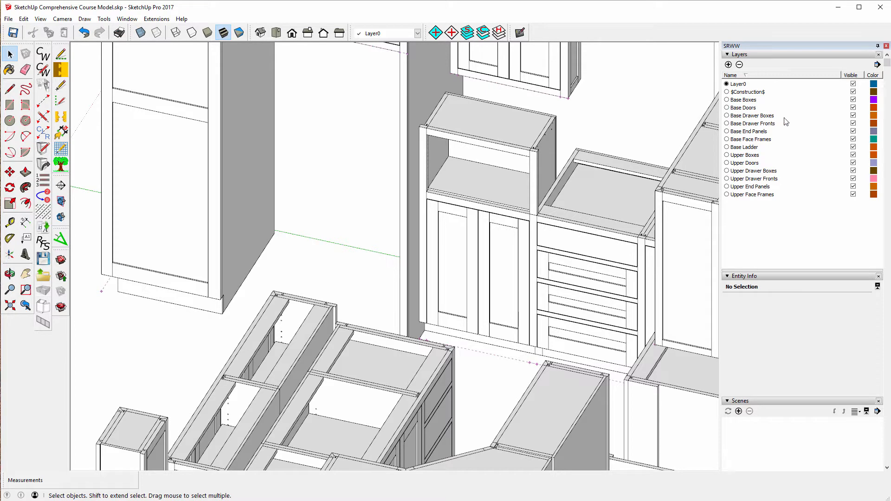
Examine the divided cabinet's shelf holes with the Base Doors layer hidden, and show the layer again to check the new doors.
left_click(854, 109)
left_click(854, 108)
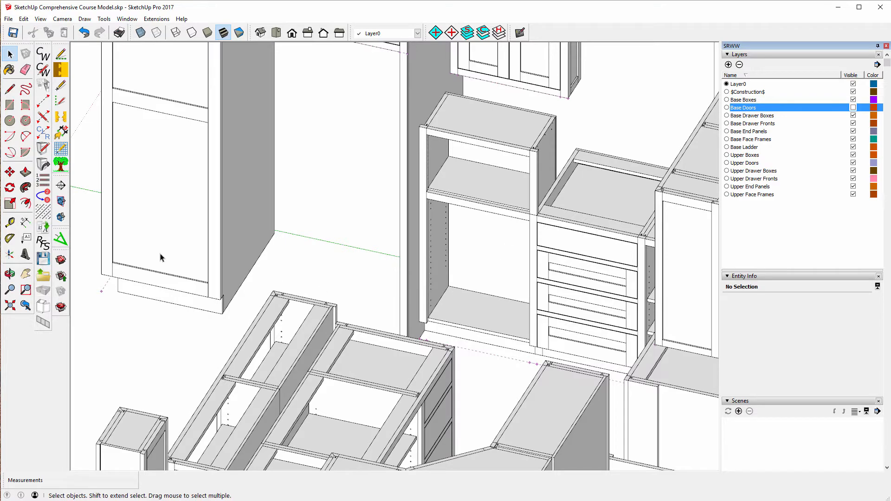
left_click(11, 275)
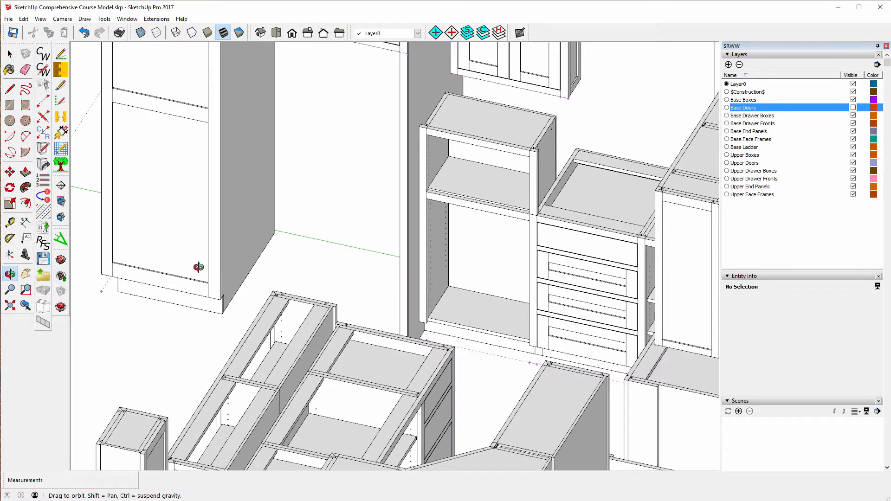
left_click_drag(200, 269, 364, 261)
left_click_drag(480, 270, 465, 278)
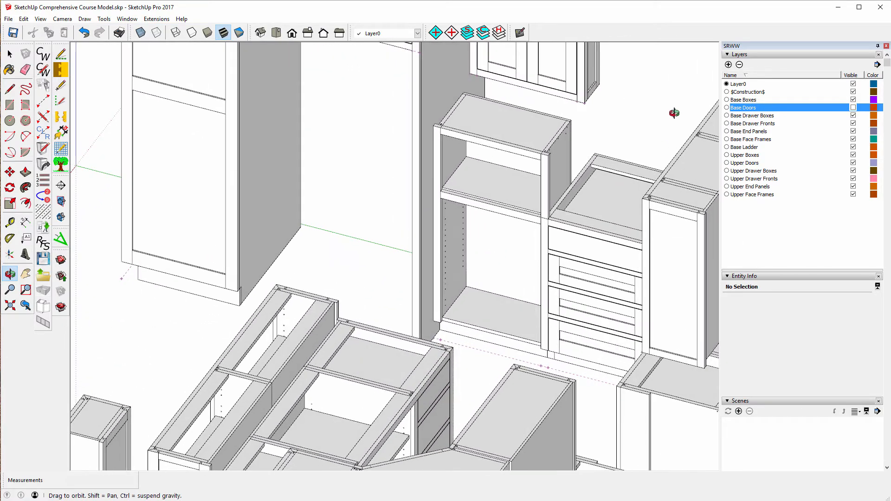
left_click(853, 108)
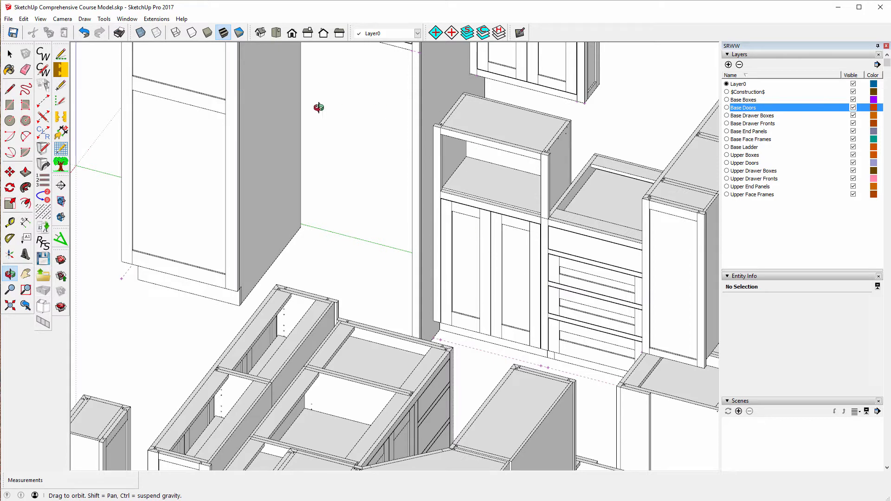
left_click(10, 54)
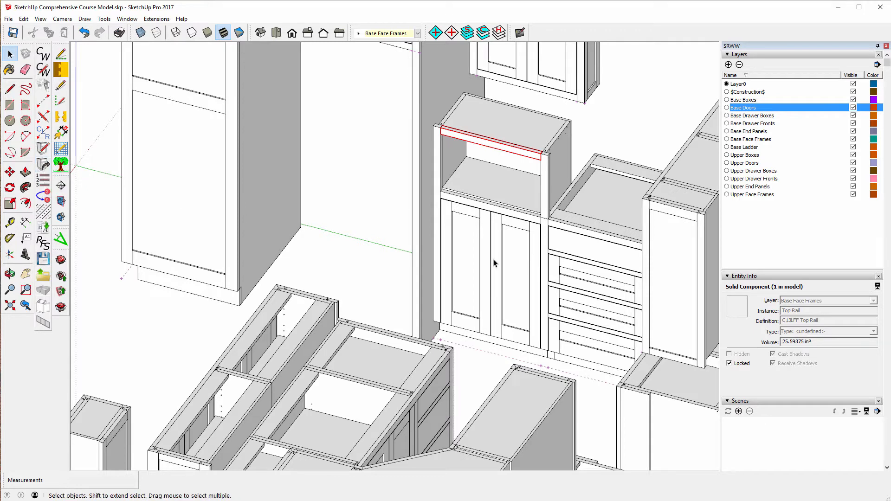
left_click(467, 223)
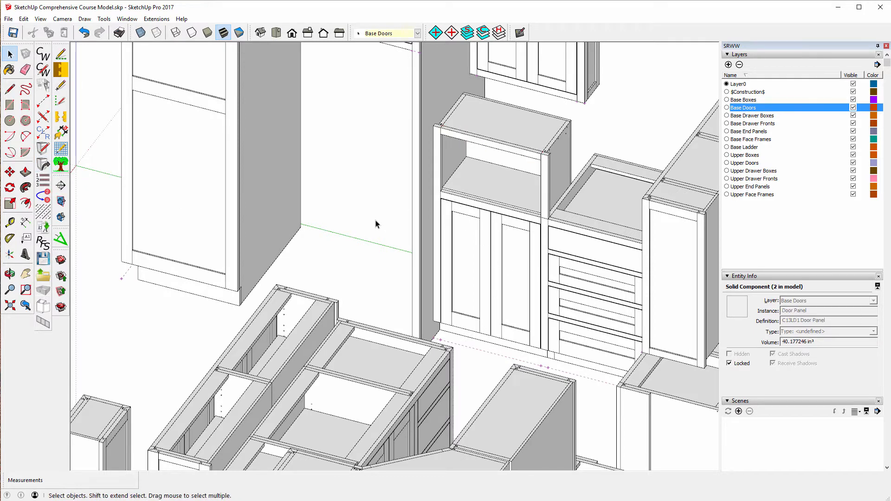
scroll(360, 201, "down", 1)
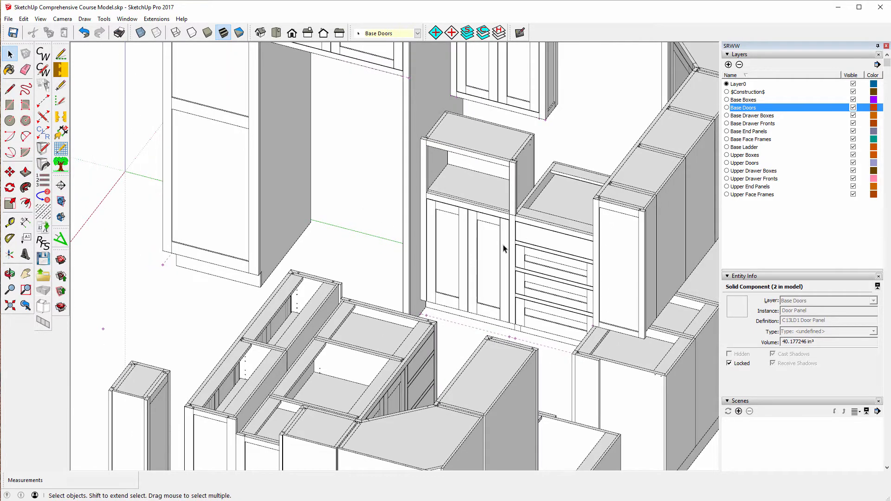
Unlock and delete the drawer base's left end connector stile that overlaps the divided cabinet's taller right end connector stile.
scroll(510, 197, "up", 2)
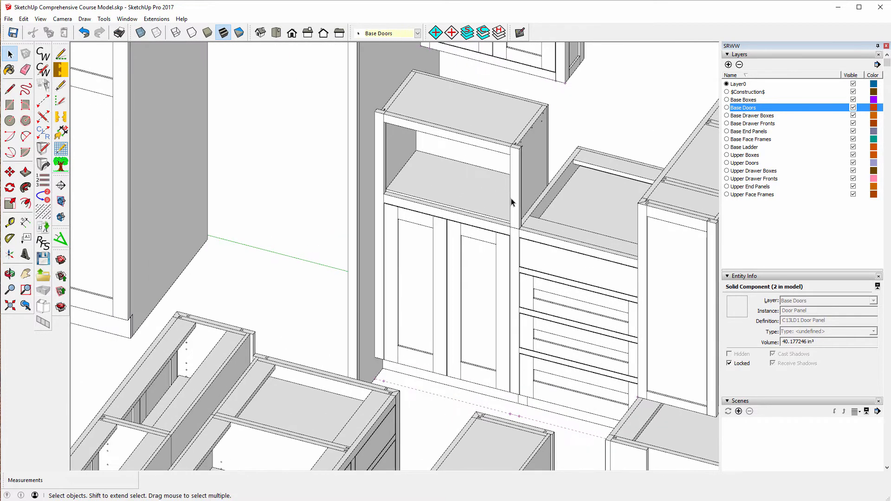
left_click(514, 241)
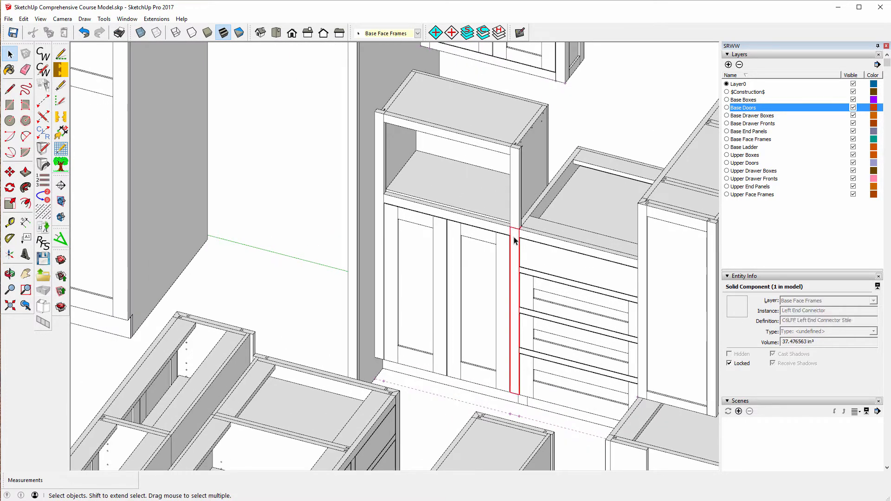
left_click(516, 181)
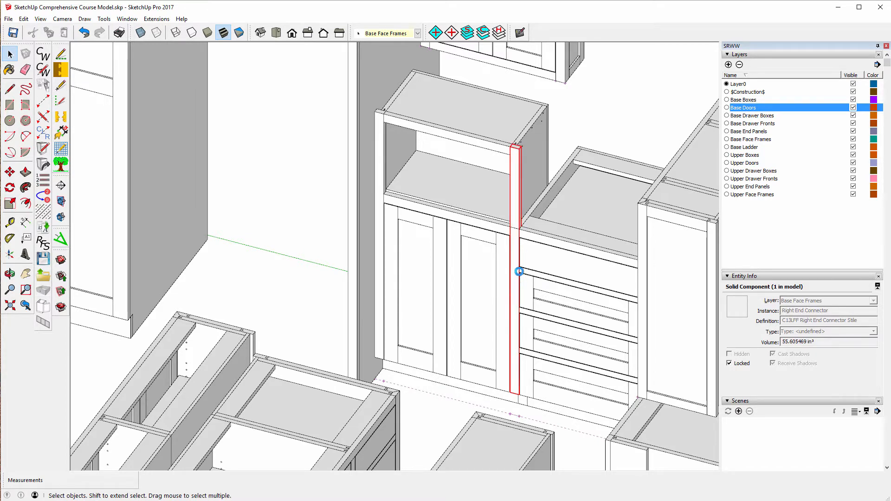
left_click(610, 110)
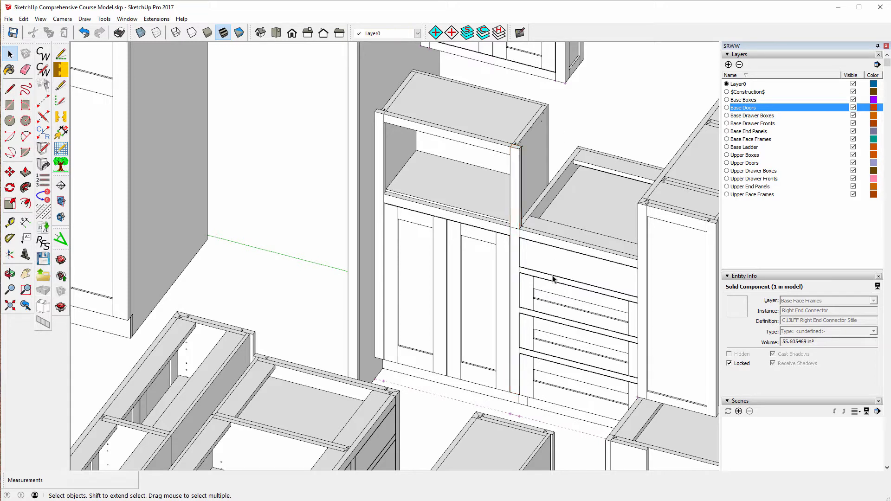
left_click(514, 260)
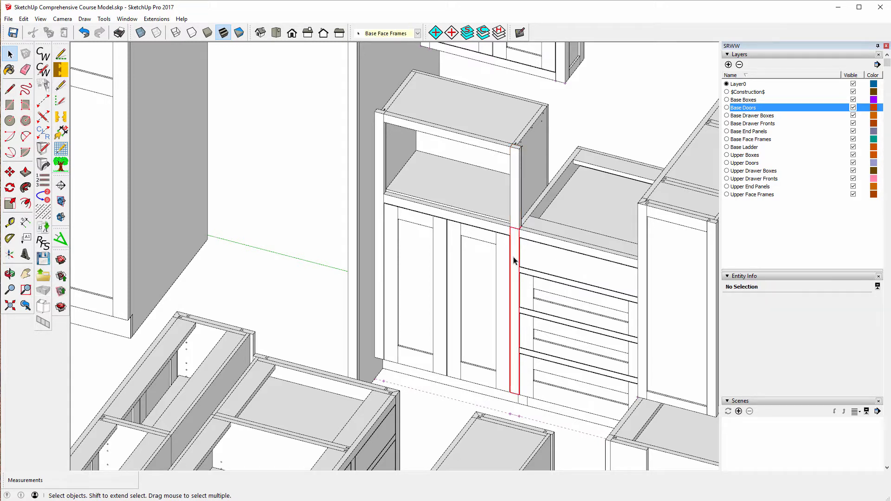
right_click(514, 261)
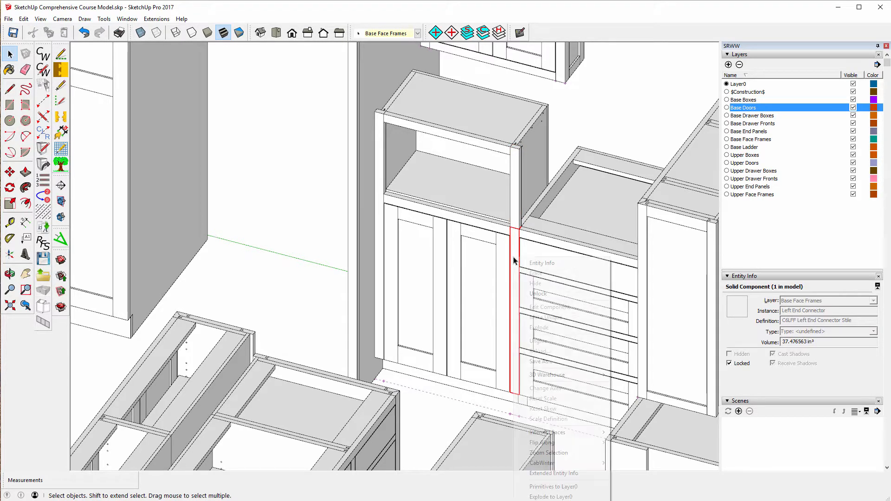
left_click(539, 293)
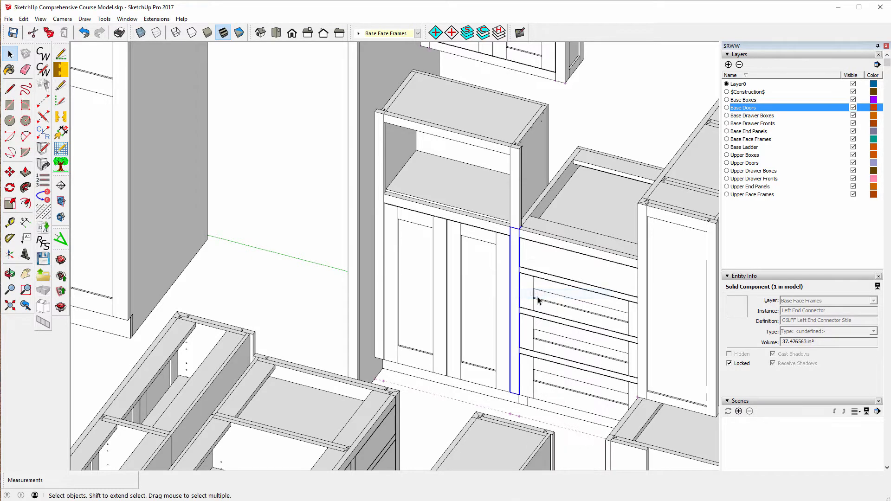
key("ctrl+t")
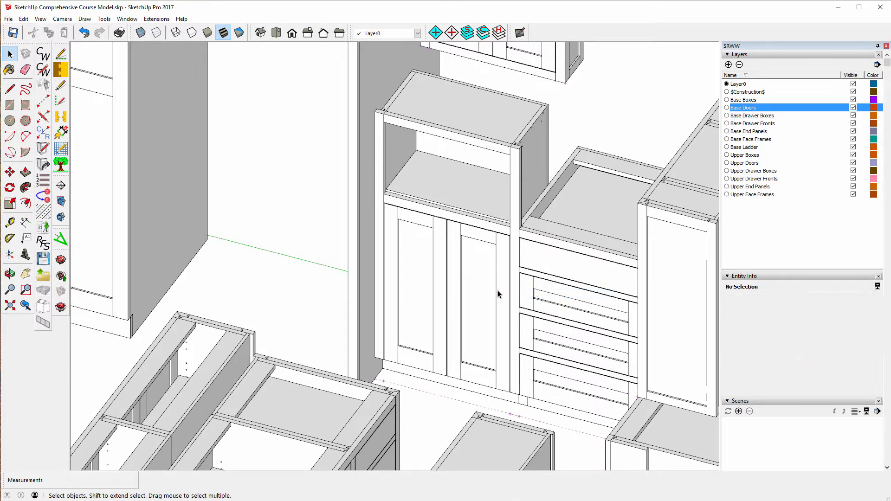
Examine the face frame joint between the drawer base and the base corner cabinet, and survey the whole kitchen.
scroll(409, 218, "down", 5)
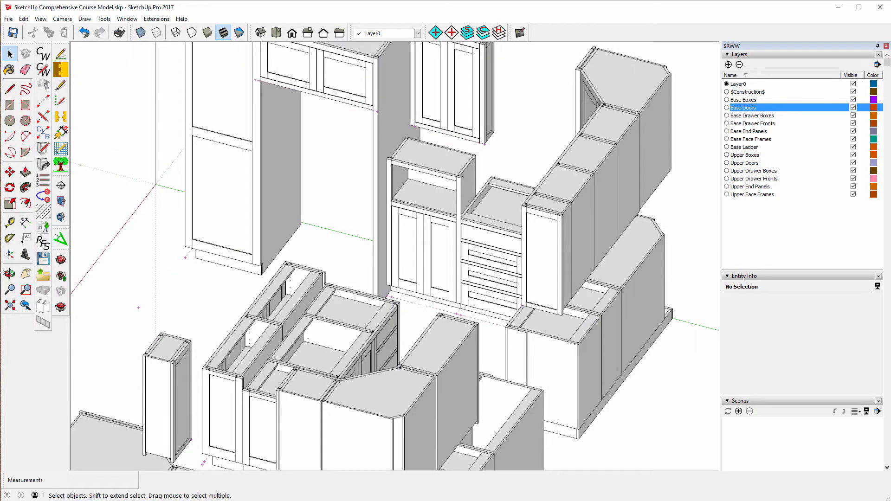
left_click(9, 274)
left_click_drag(193, 273, 559, 149)
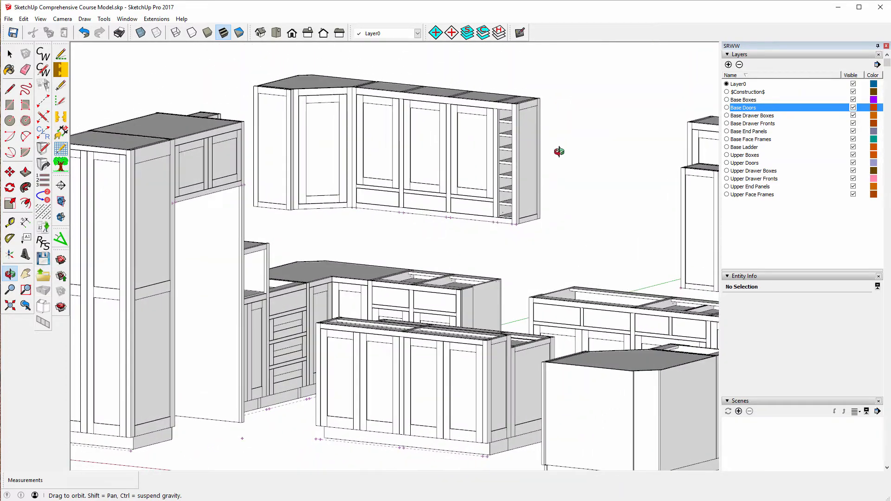
scroll(285, 406, "up", 5)
scroll(283, 402, "up", 3)
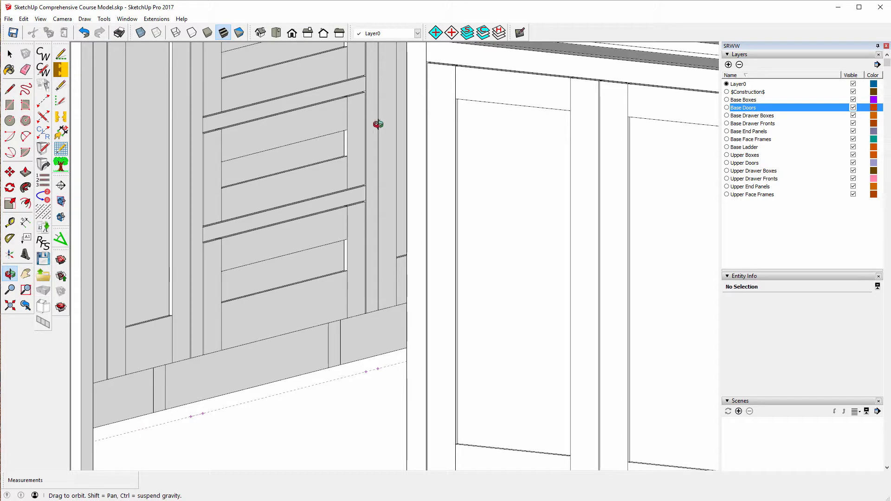
left_click_drag(353, 147, 309, 278)
scroll(310, 277, "down", 10)
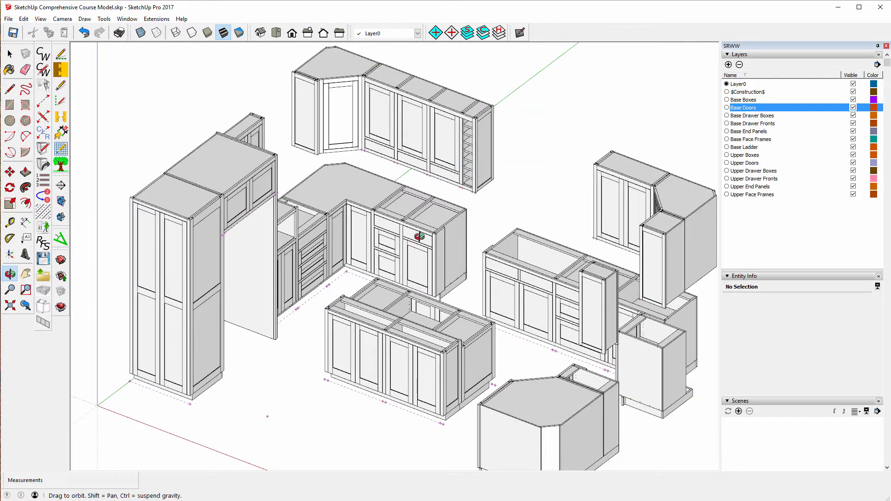
left_click_drag(425, 220, 325, 164)
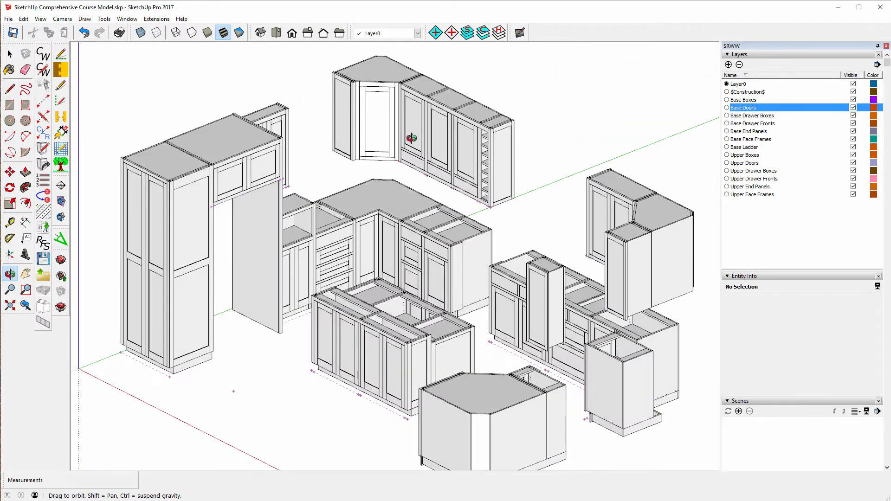
Inspect the stile joint beside the upper corner cabinet and select the complete adjoining upper cabinet with CabWriter's Select Cabinet.
scroll(385, 70, "up", 6)
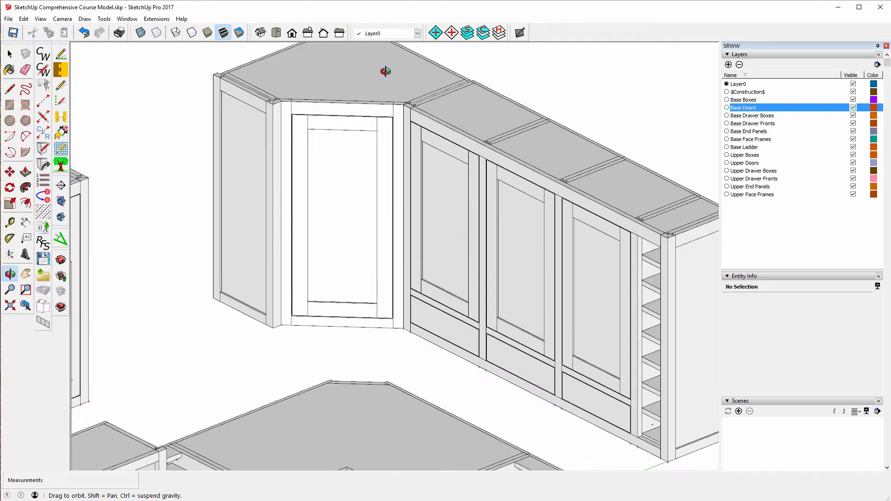
scroll(431, 105, "up", 8)
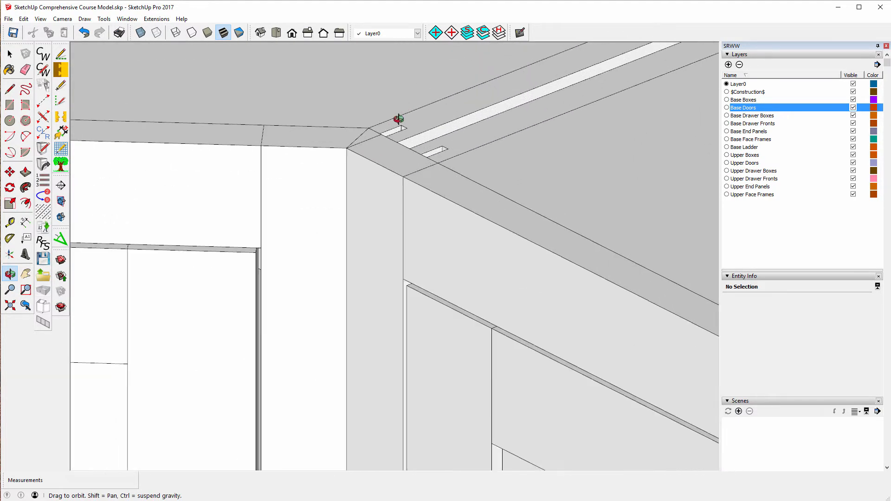
left_click(11, 54)
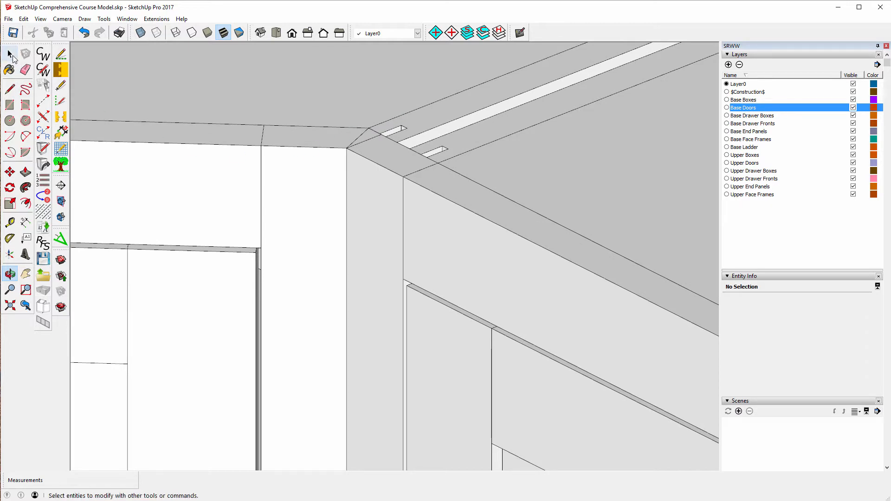
left_click(10, 55)
scroll(280, 107, "down", 5)
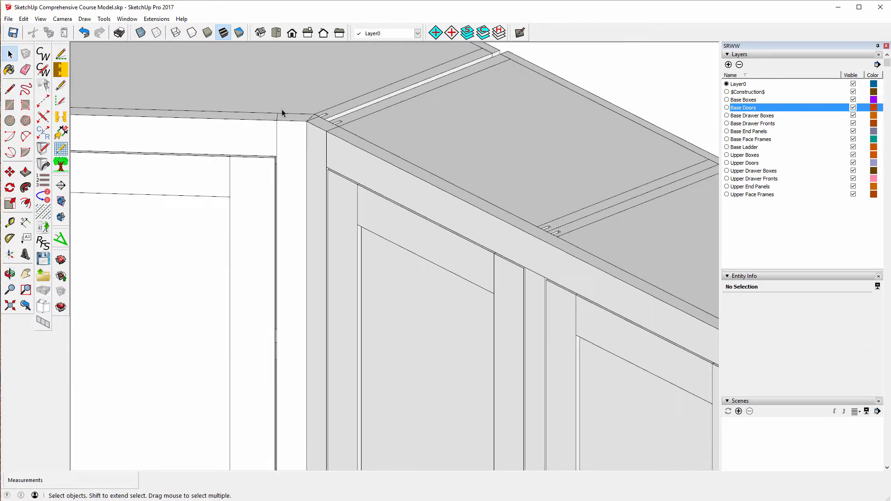
left_click(561, 219)
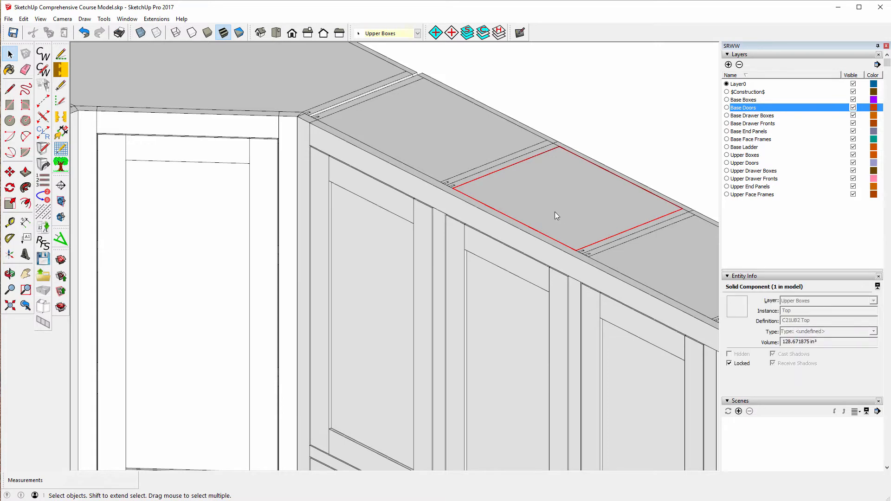
right_click(556, 211)
mouse_move(629, 420)
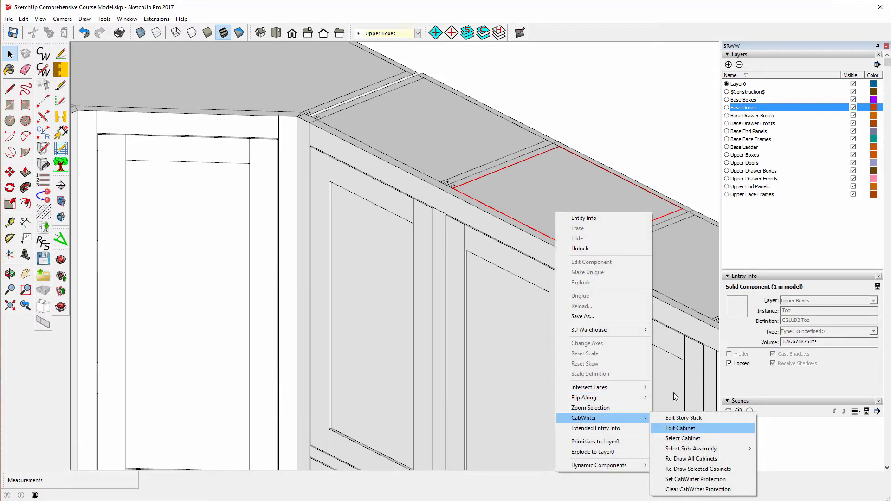
left_click(676, 439)
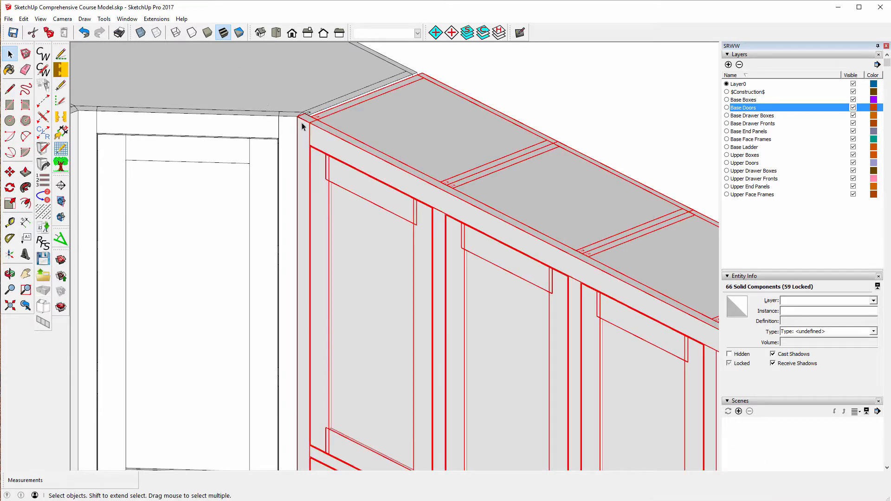
Unlock and delete the upper run's left end connector stile where it meets the upper corner cabinet.
scroll(309, 115, "up", 5)
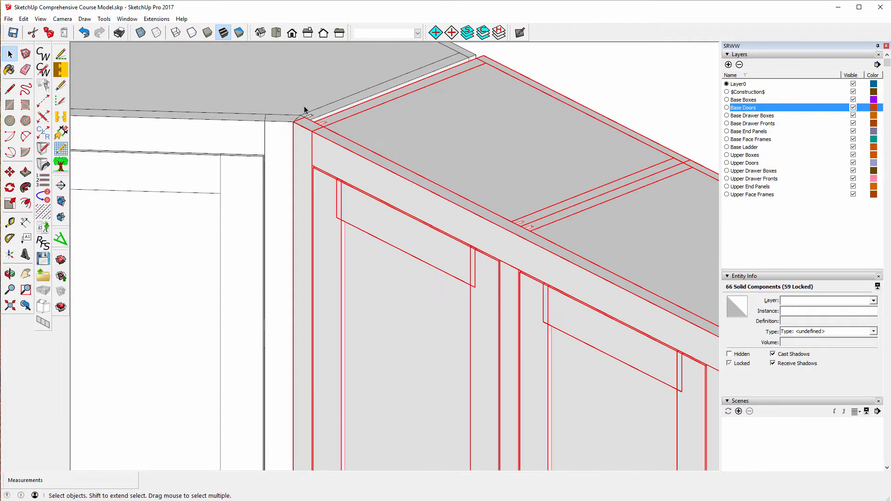
left_click(297, 117)
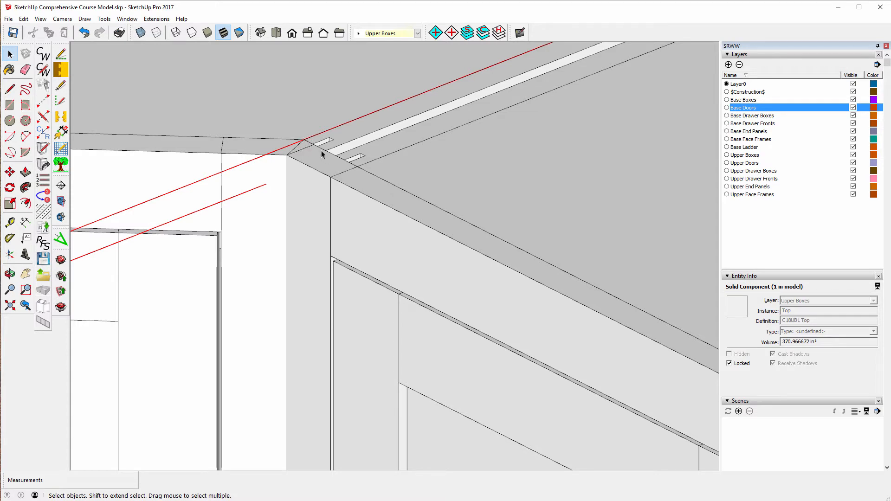
left_click(325, 167)
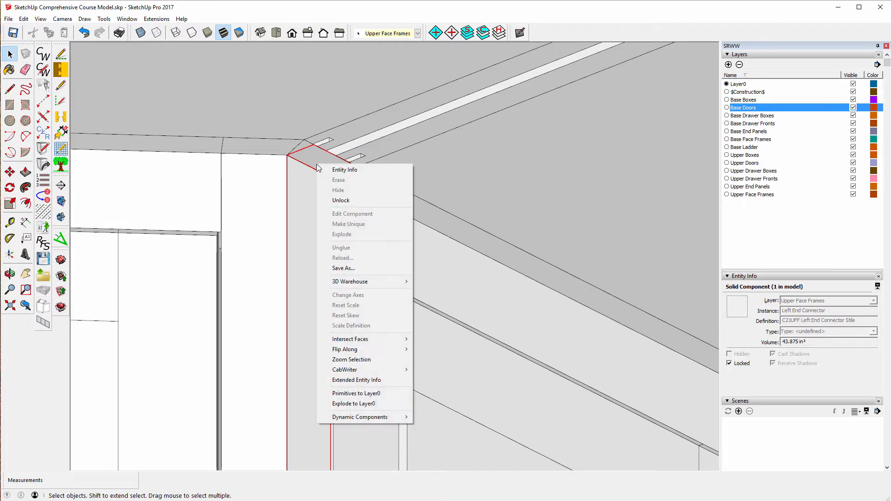
right_click(317, 164)
left_click(352, 199)
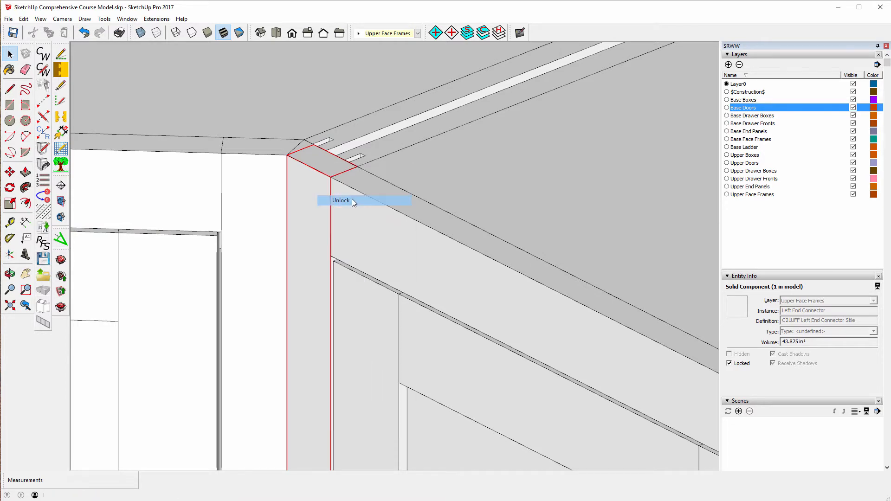
double_click(366, 224)
left_click(277, 133)
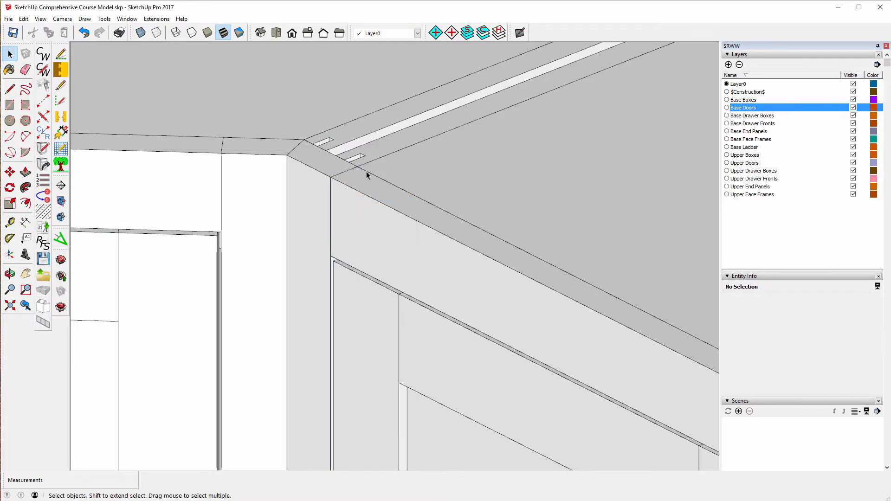
Unlock and delete the two-door upper cabinet's right end connector stile that overlaps the other corner cabinet's left corner connector stile.
scroll(365, 169, "down", 10)
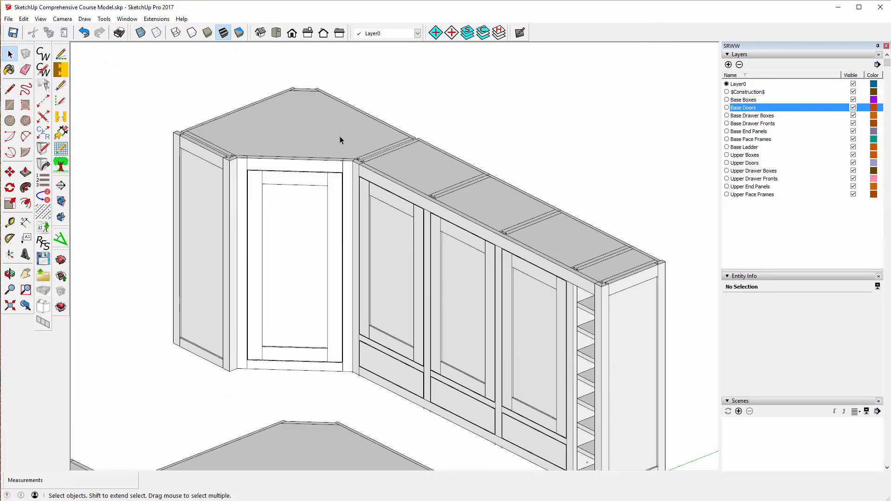
scroll(341, 140, "down", 5)
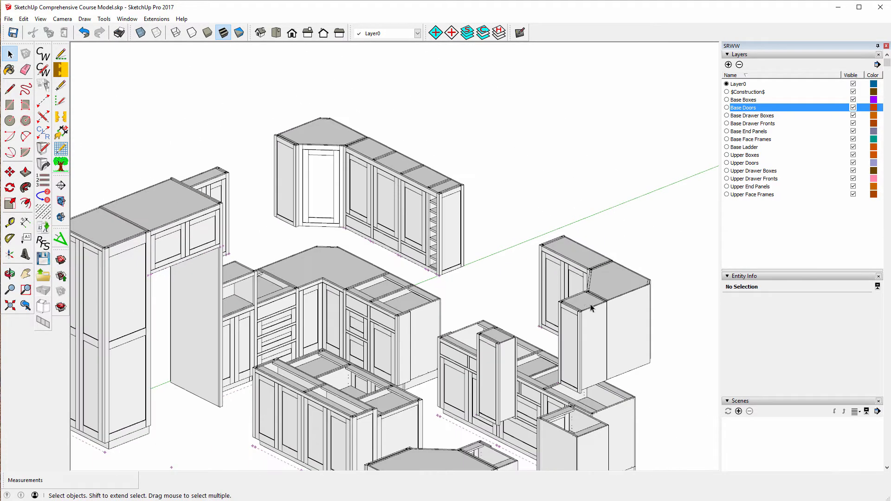
scroll(593, 275, "up", 8)
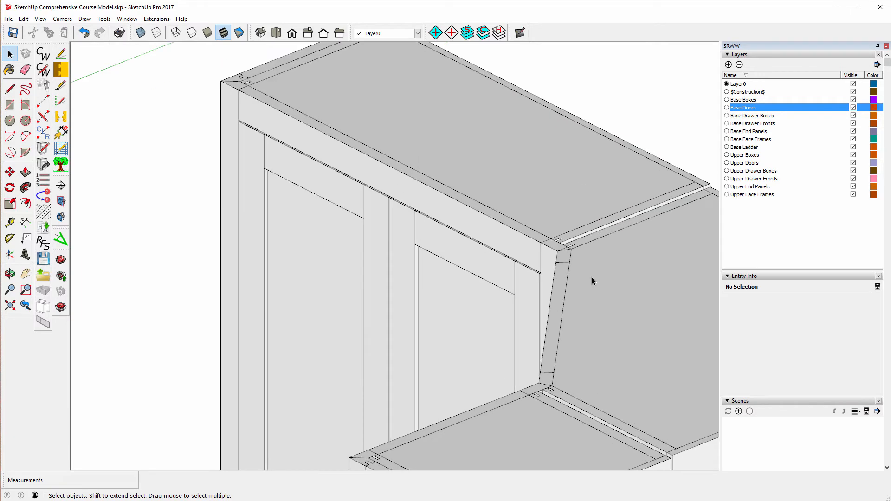
scroll(575, 261, "up", 3)
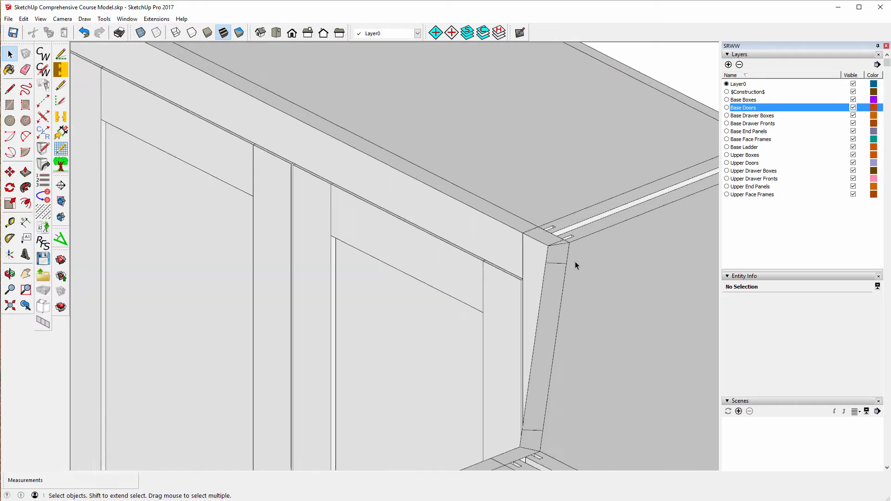
left_click(529, 232)
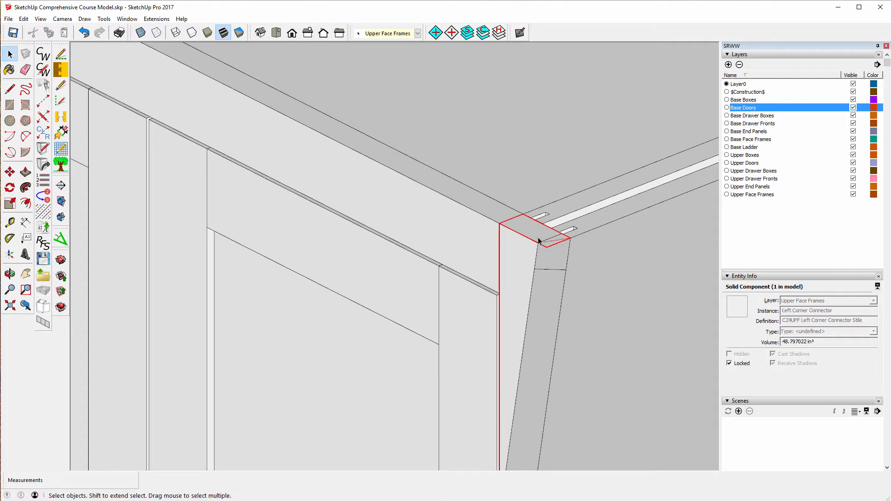
left_click(488, 165)
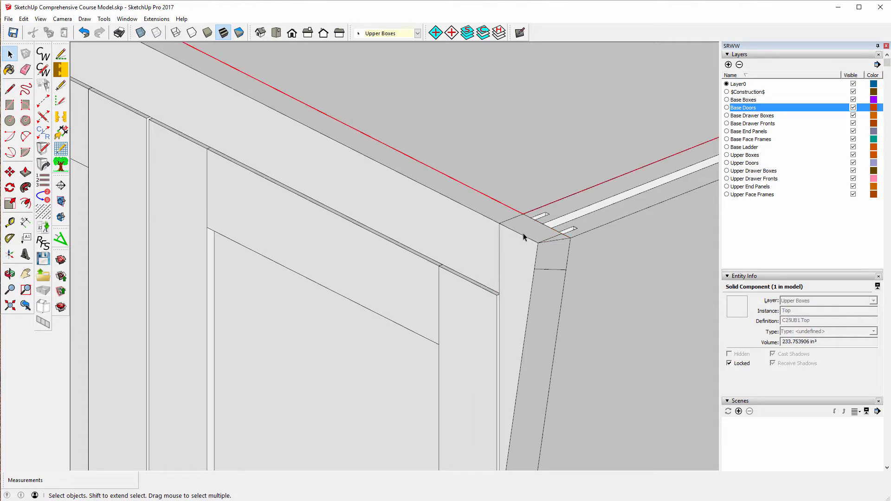
left_click(522, 232)
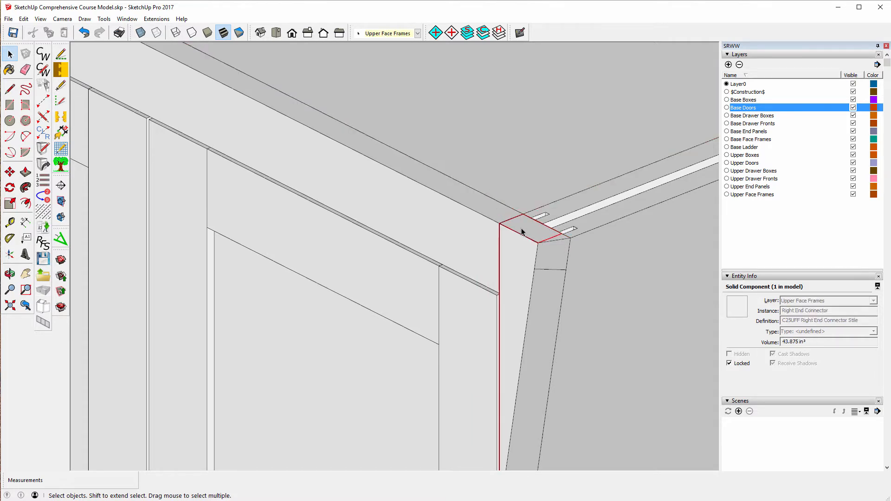
right_click(521, 232)
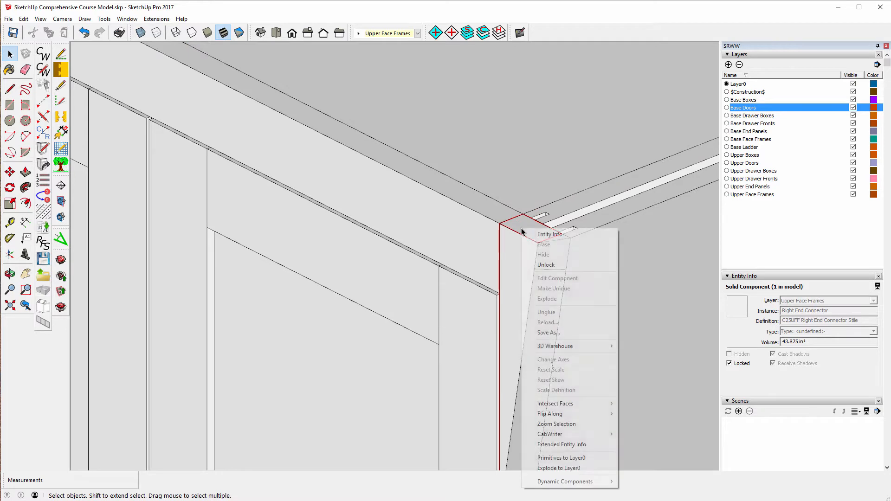
left_click(558, 263)
left_click(521, 174)
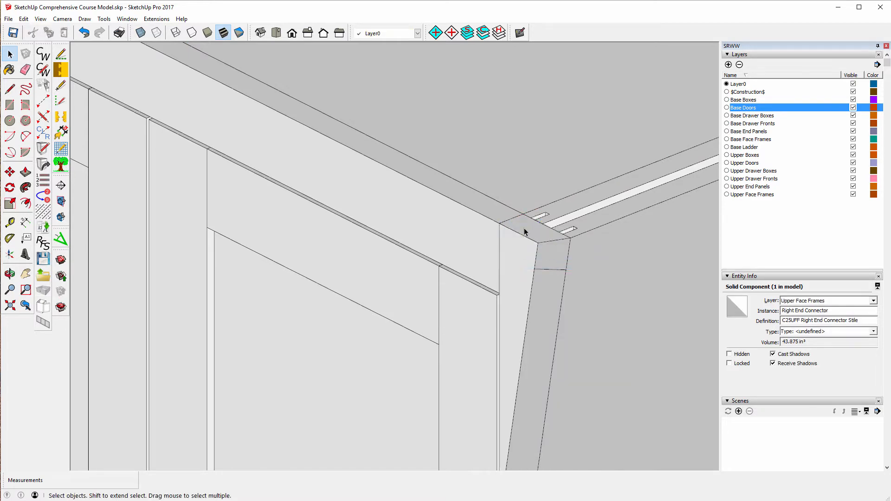
scroll(436, 148, "down", 4)
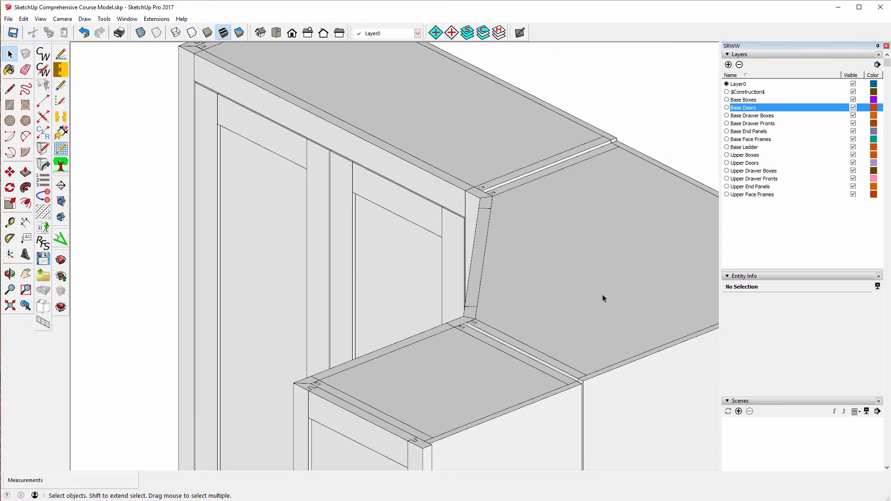
Survey the upper and base cabinet runs along the back wall for remaining duplicate face frame stiles where cabinets meet.
scroll(414, 230, "down", 8)
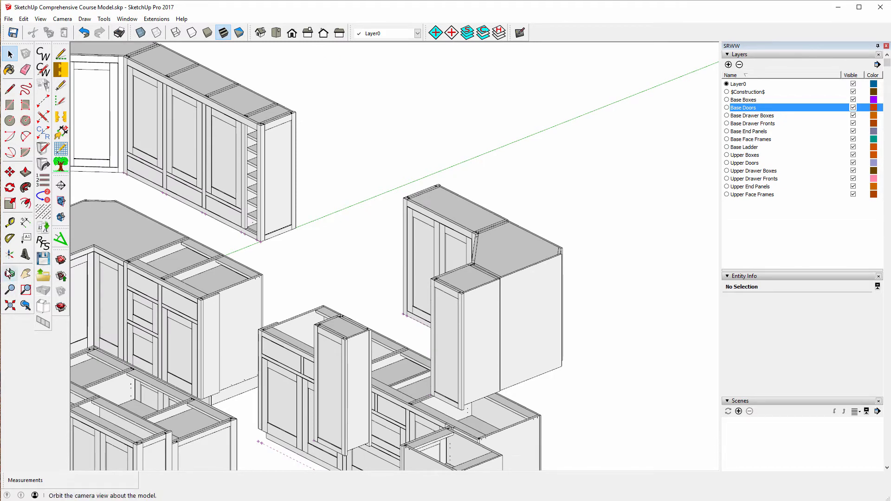
left_click(10, 275)
left_click_drag(514, 370, 650, 373)
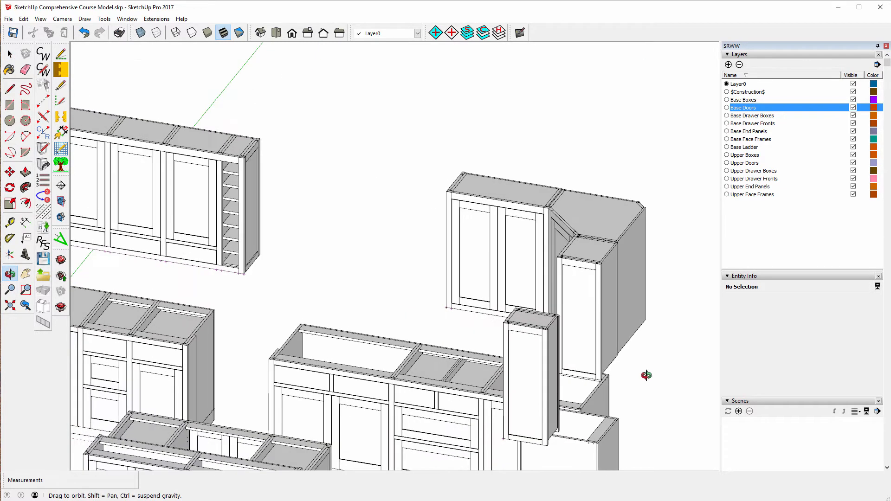
left_click_drag(555, 310, 533, 305)
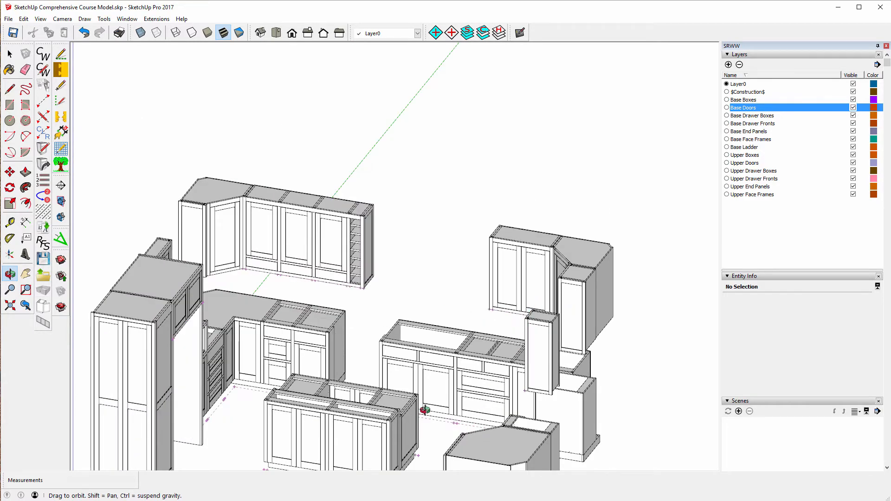
left_click_drag(425, 409, 523, 455)
scroll(557, 427, "up", 6)
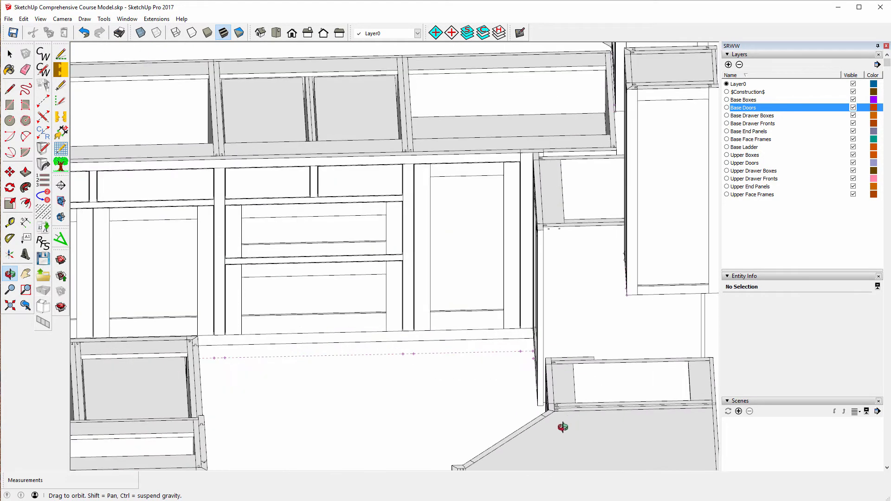
scroll(557, 423, "down", 5)
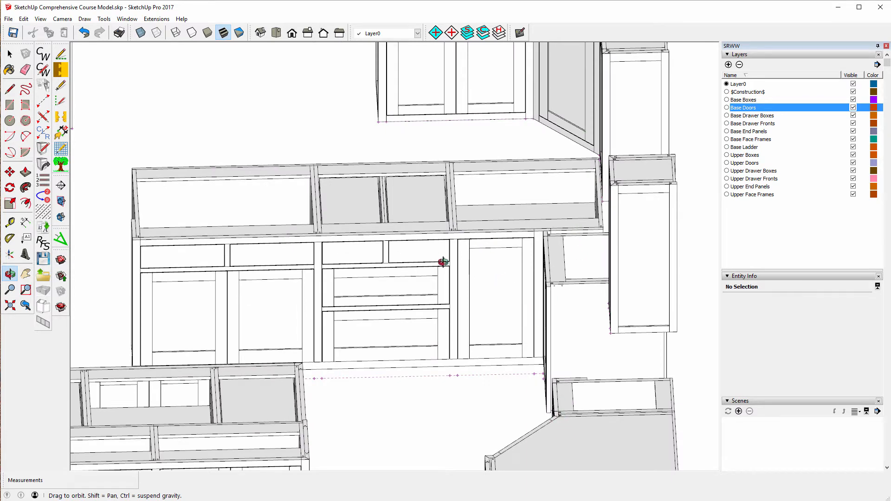
scroll(527, 342, "down", 2)
scroll(530, 341, "down", 5)
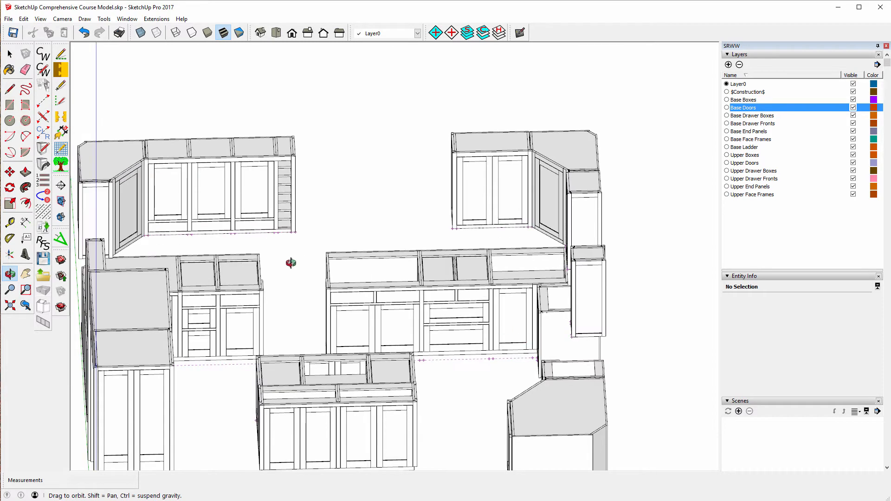
scroll(248, 281, "up", 6)
scroll(260, 297, "down", 2)
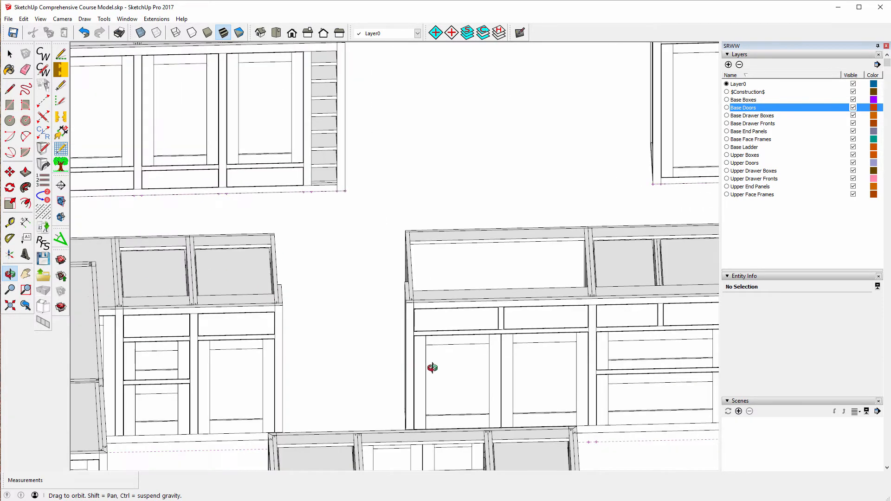
scroll(426, 381, "down", 1)
scroll(303, 306, "down", 2)
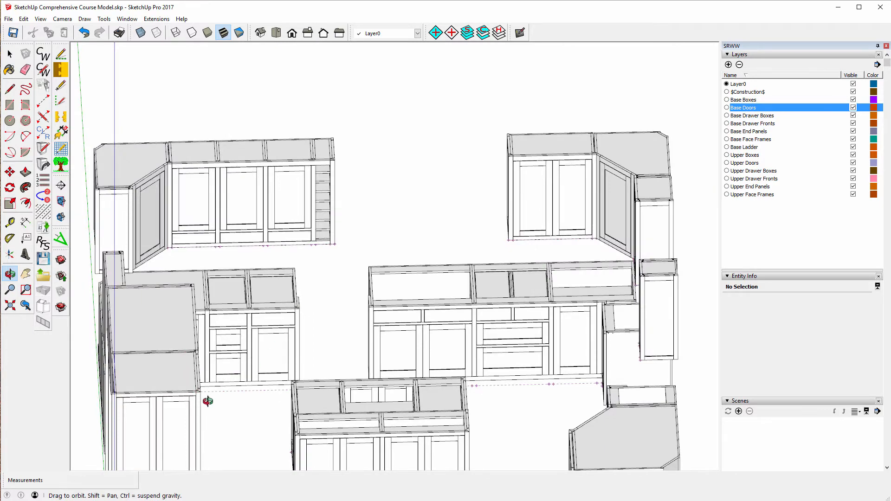
Review the other corner cabinets, the tall cabinet and the island from angled views of the whole kitchen.
left_click_drag(216, 403, 103, 293)
scroll(116, 183, "up", 6)
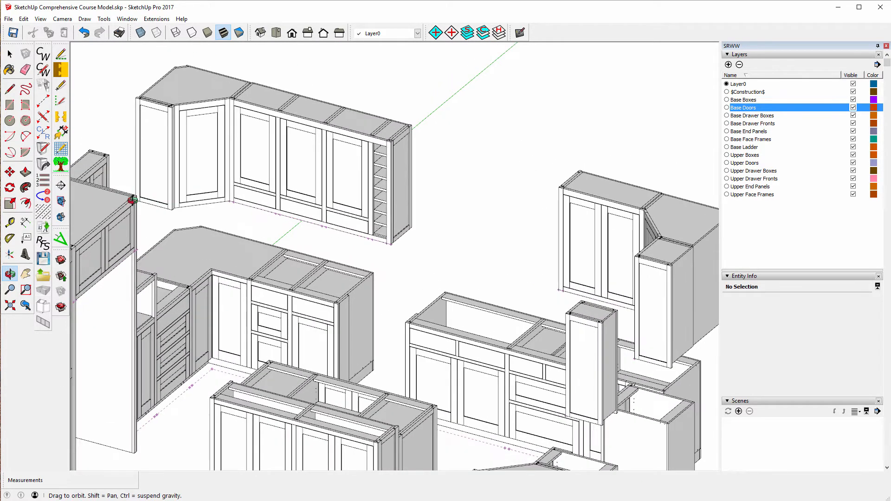
scroll(459, 319, "down", 5)
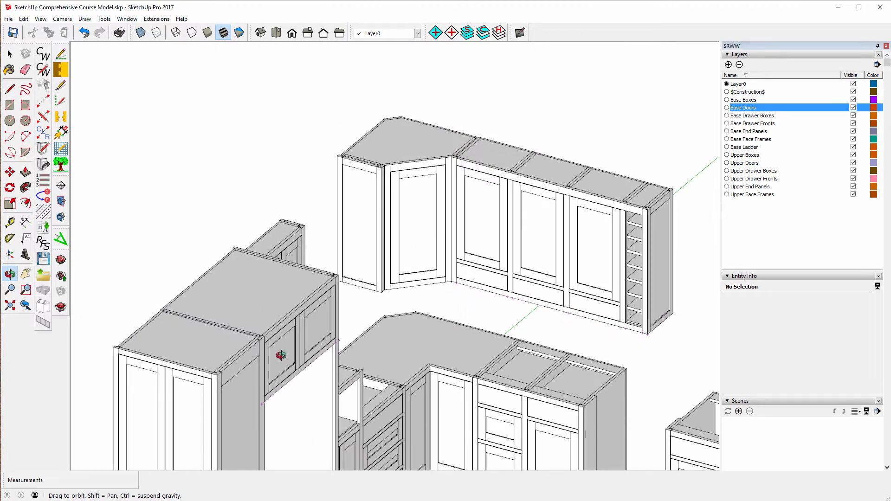
scroll(225, 247, "down", 6)
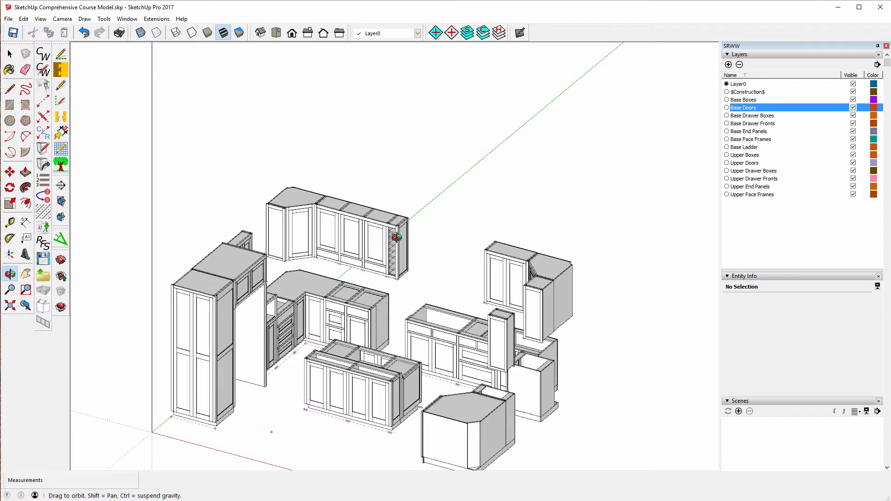
left_click_drag(365, 360, 278, 350)
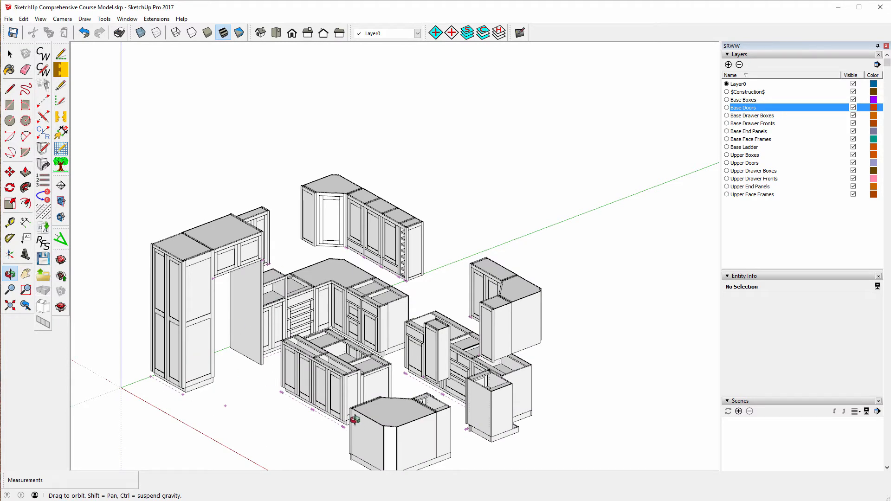
left_click_drag(355, 420, 440, 426)
scroll(414, 330, "down", 3)
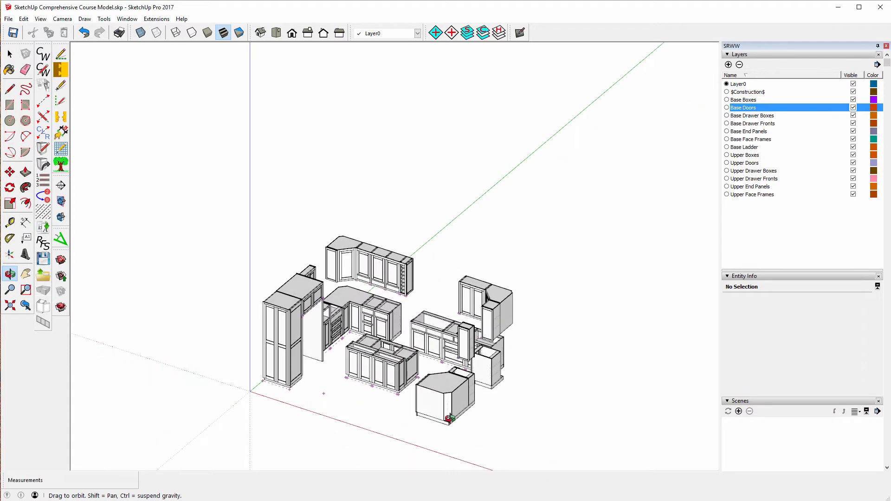
Examine the back panel joints around the angled corner of the freestanding base corner cabinet.
scroll(473, 396, "up", 6)
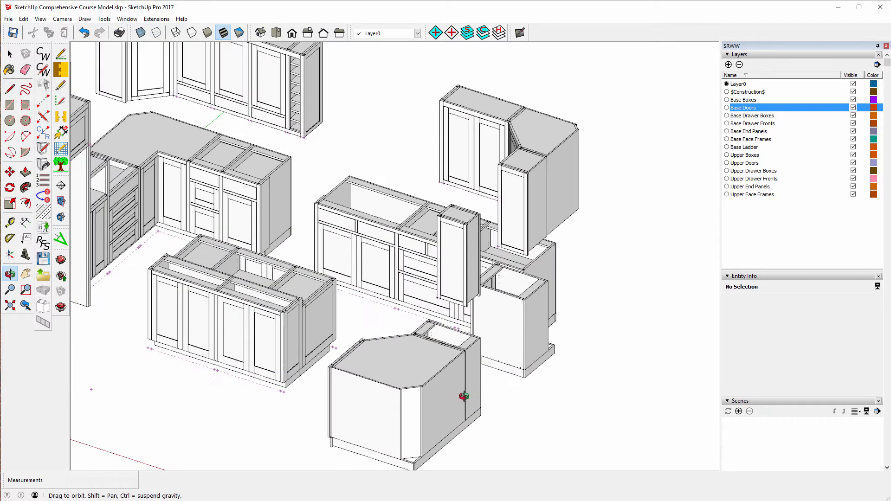
scroll(355, 413, "down", 1)
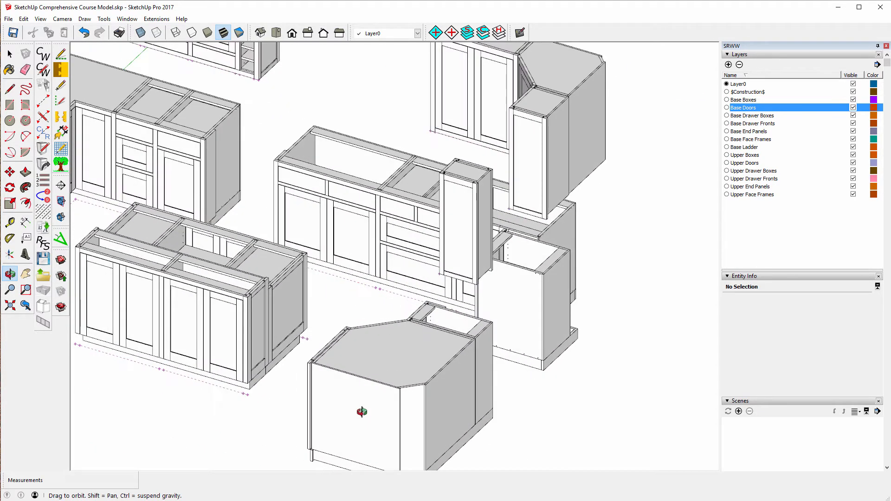
scroll(269, 232, "down", 1)
scroll(370, 419, "up", 3)
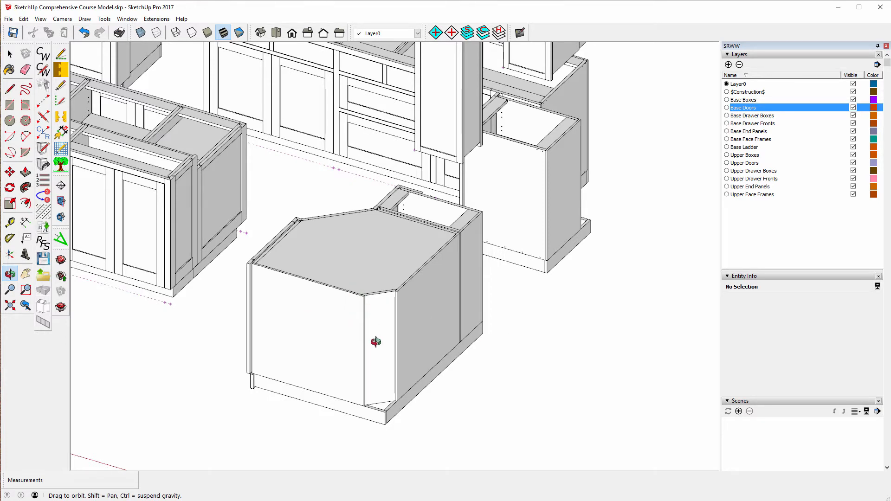
scroll(362, 290, "up", 10)
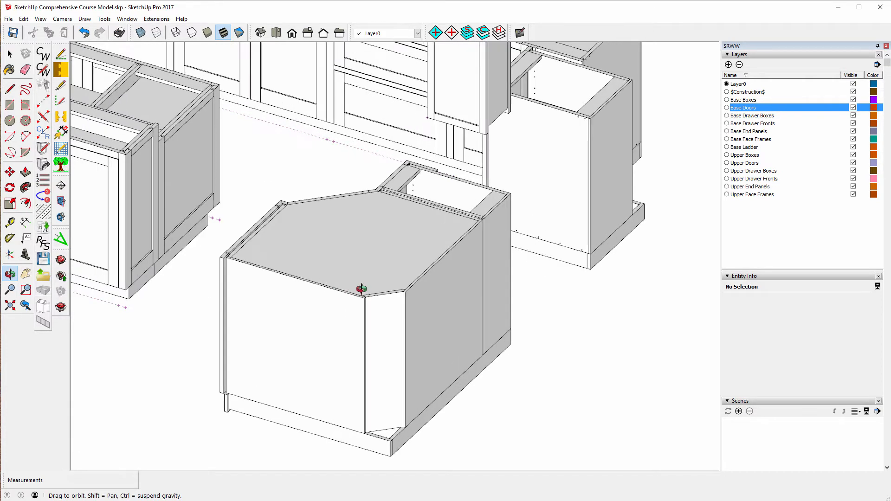
scroll(364, 299, "up", 4)
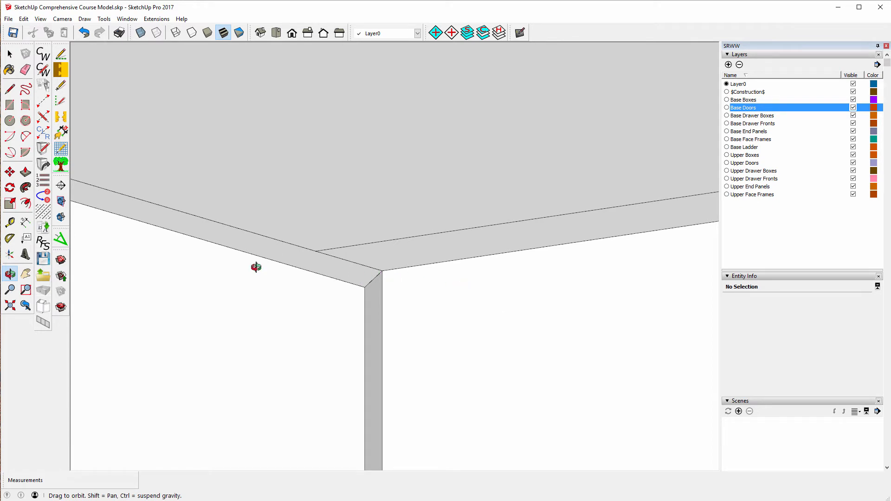
scroll(280, 281, "down", 3)
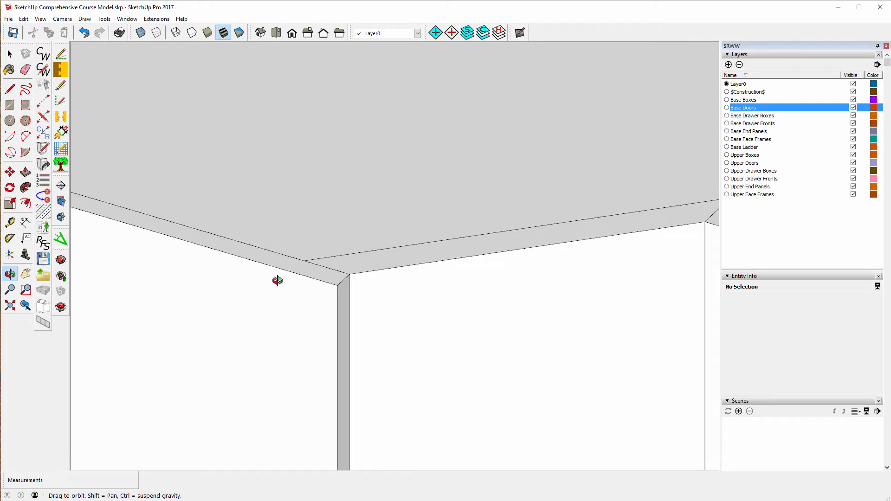
scroll(277, 281, "down", 2)
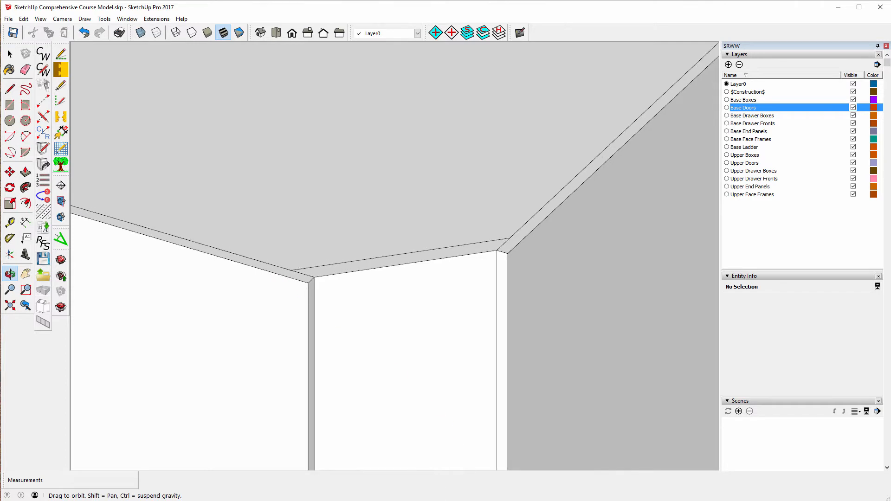
Switch to the CabWriter Comprehensive model and examine the mitered panel joints at the finished base corner cabinet's angled back corner.
mouse_move(420, 500)
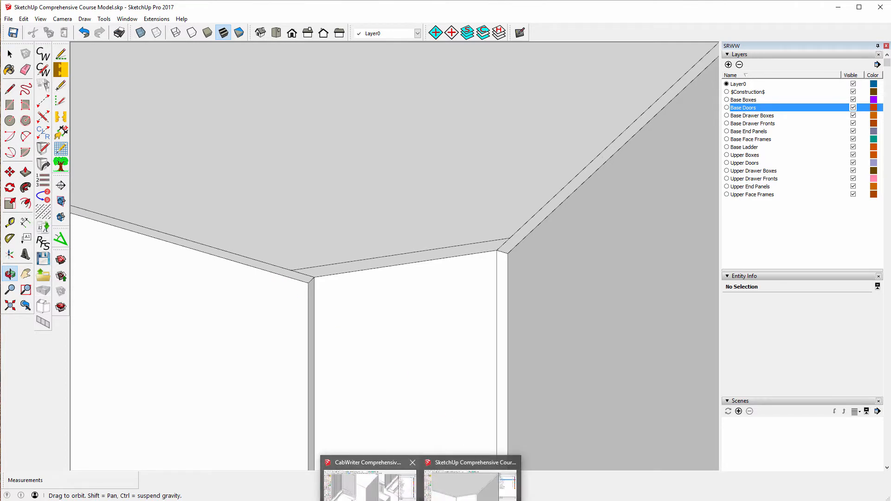
left_click(370, 483)
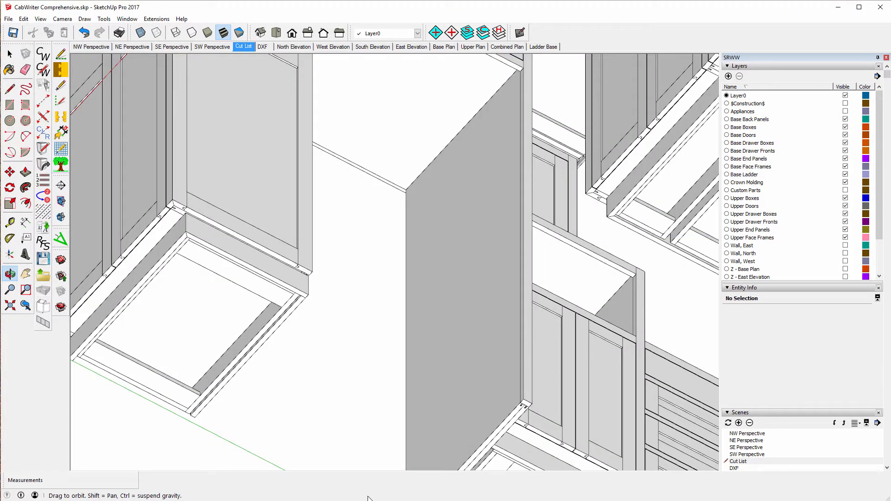
scroll(363, 273, "down", 6)
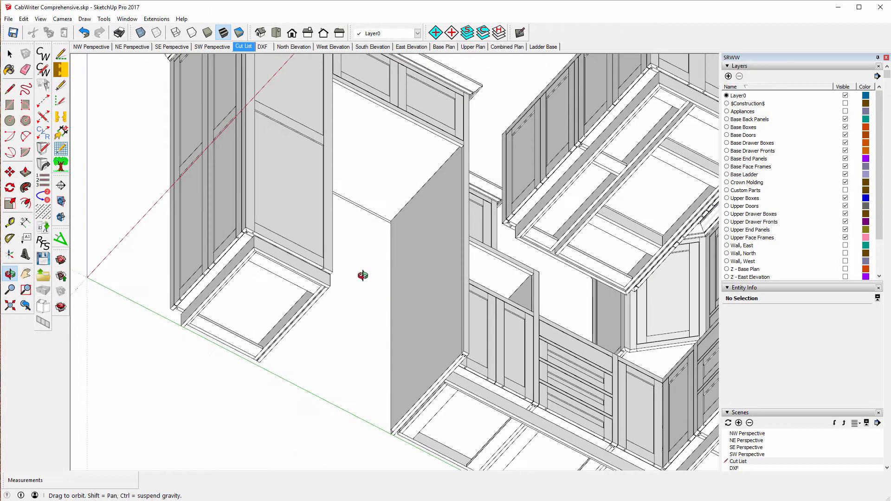
left_click_drag(394, 181, 479, 412)
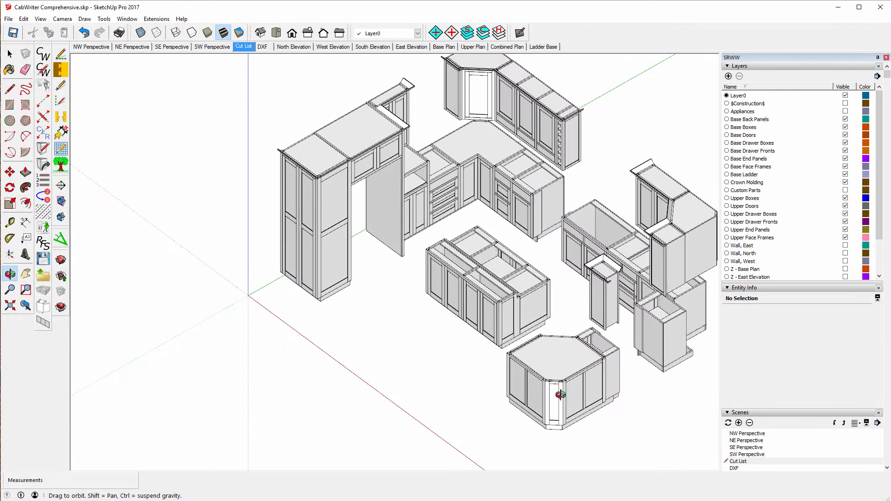
scroll(558, 396, "up", 5)
scroll(555, 392, "up", 8)
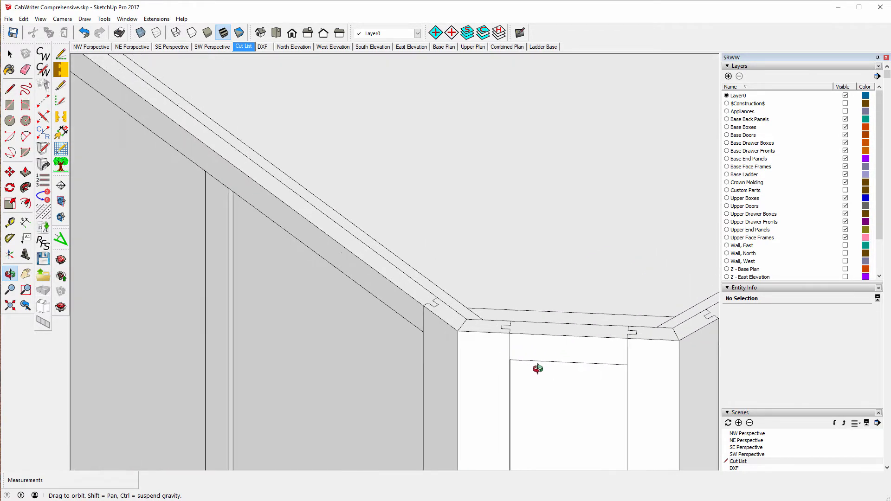
scroll(486, 323, "up", 6)
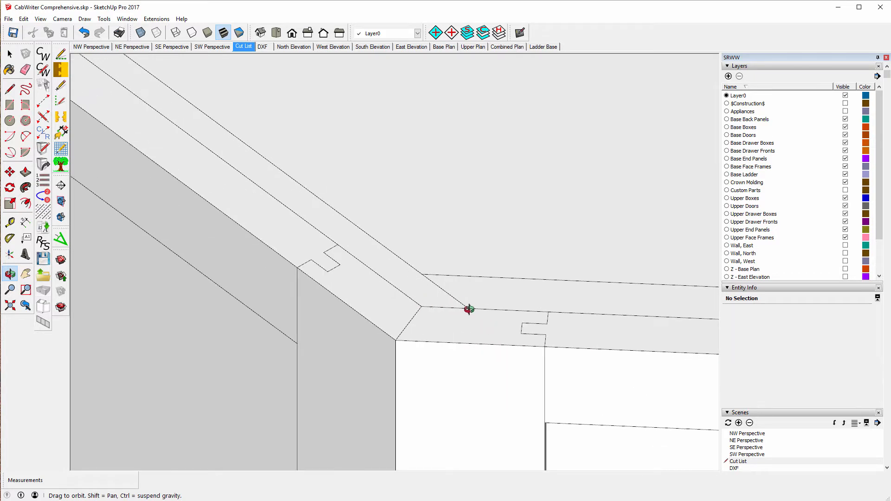
scroll(342, 287, "down", 5)
scroll(309, 292, "down", 2)
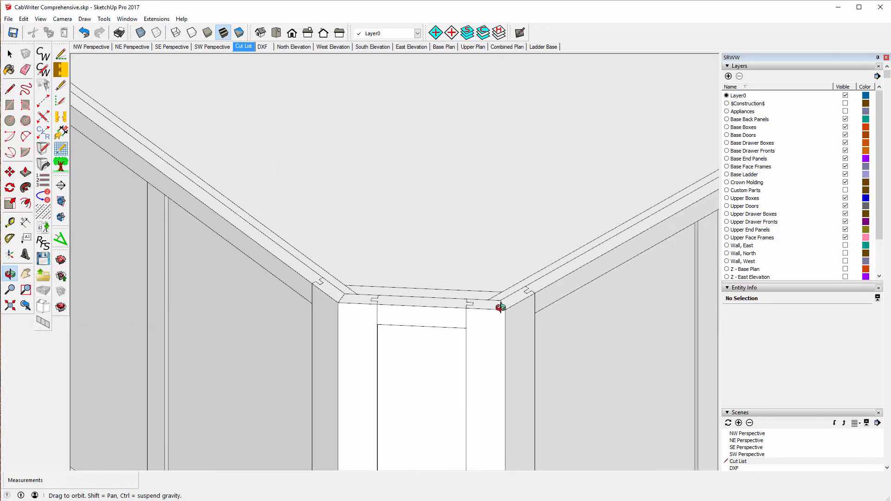
scroll(422, 216, "down", 4)
scroll(421, 203, "down", 3)
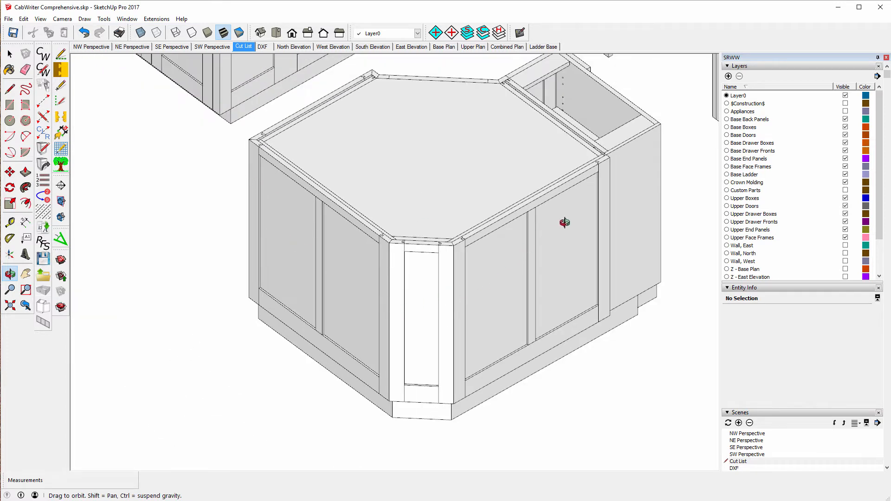
Inspect the finished corner cabinet's outer panel corner, its framed backs and the neighbouring island end in the reference model.
scroll(268, 148, "up", 5)
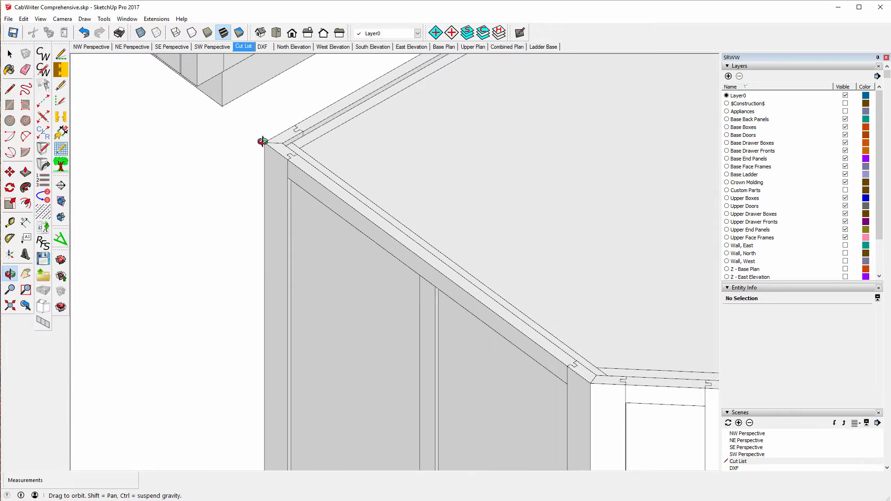
scroll(191, 126, "down", 5)
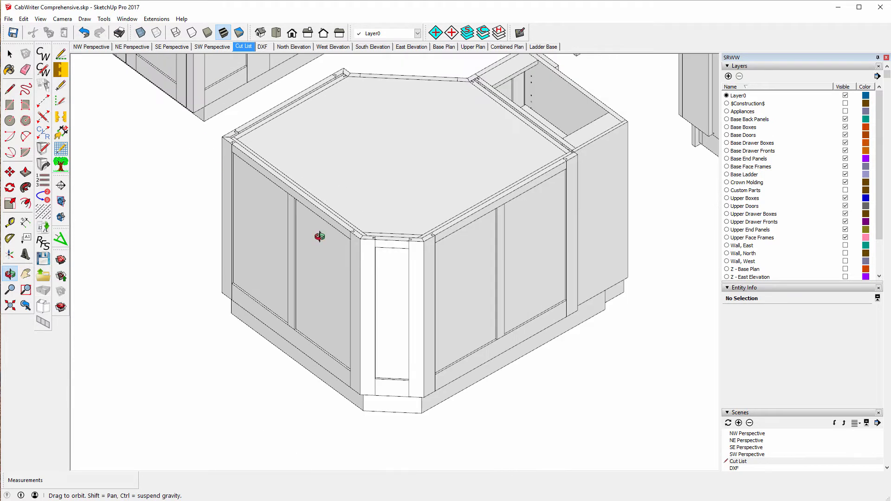
left_click_drag(467, 402, 450, 288)
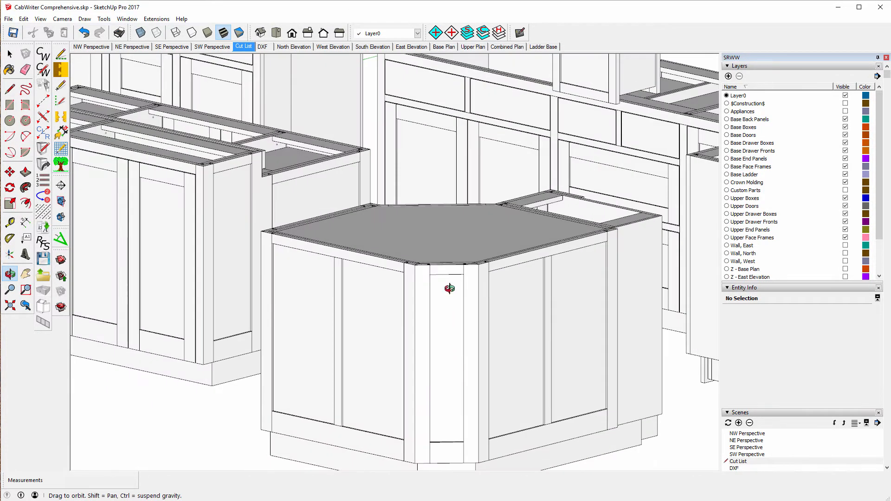
scroll(444, 301, "up", 5)
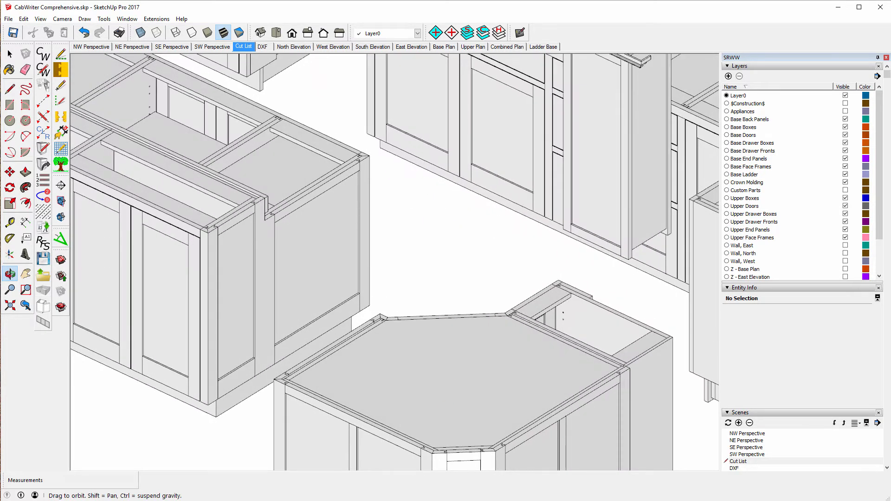
Switch to the SketchUp Comprehensive Course Model, unlock the corner cabinet's right back, and open it for editing with all its instances unlocked.
mouse_move(421, 500)
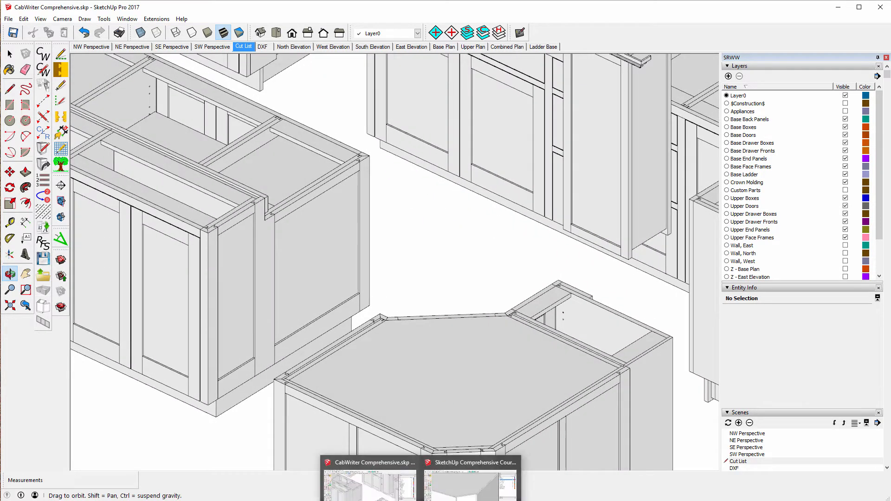
left_click(471, 482)
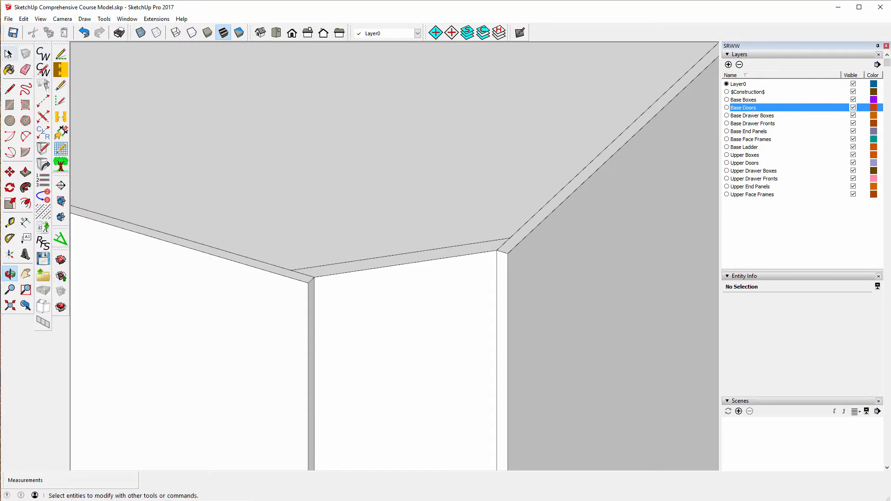
left_click(8, 54)
left_click(253, 332)
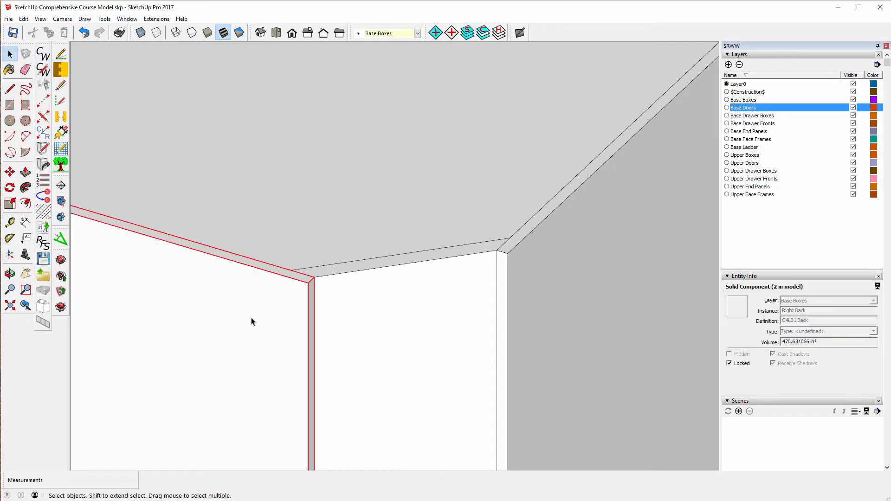
right_click(251, 322)
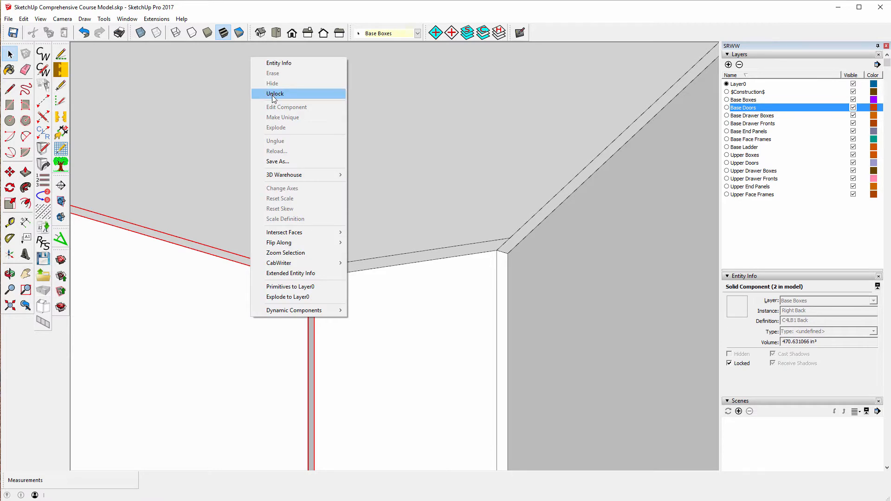
left_click(274, 95)
right_click(239, 302)
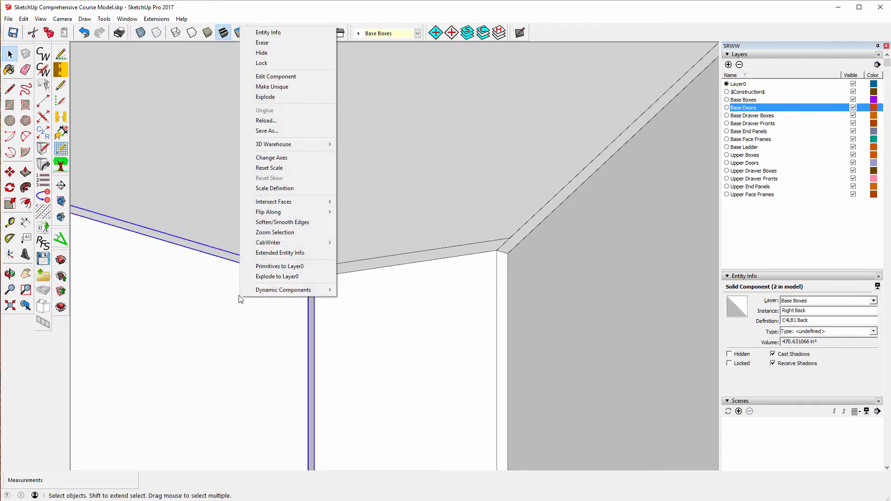
left_click(264, 77)
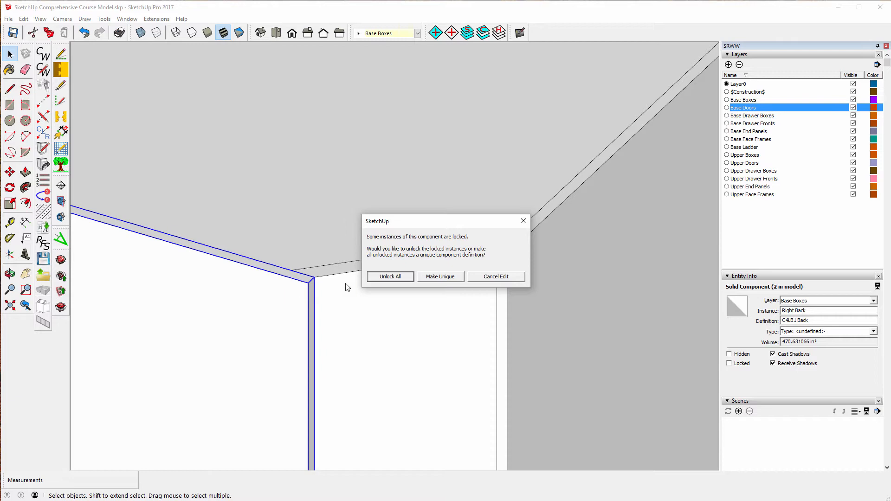
left_click(389, 276)
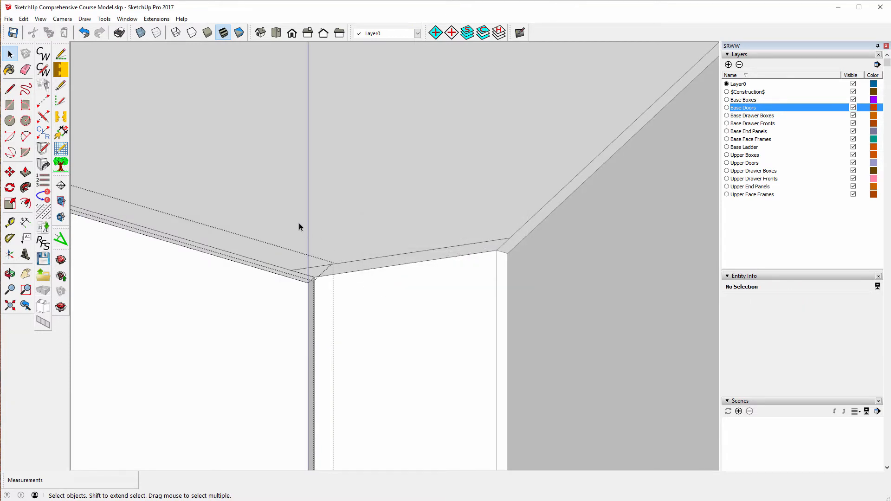
Add a guide along the angled back's outer top edge and draw a line on it across the right back's corner to mark the miter.
scroll(299, 223, "up", 2)
scroll(296, 310, "down", 2)
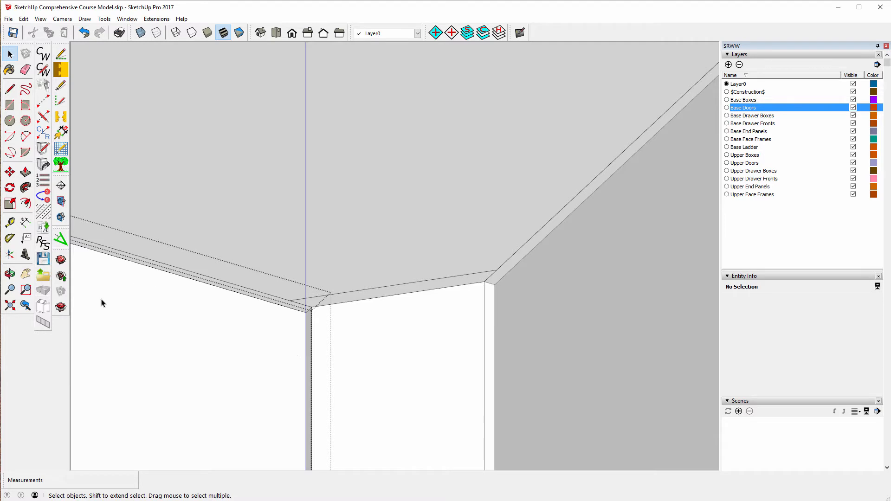
scroll(289, 303, "up", 3)
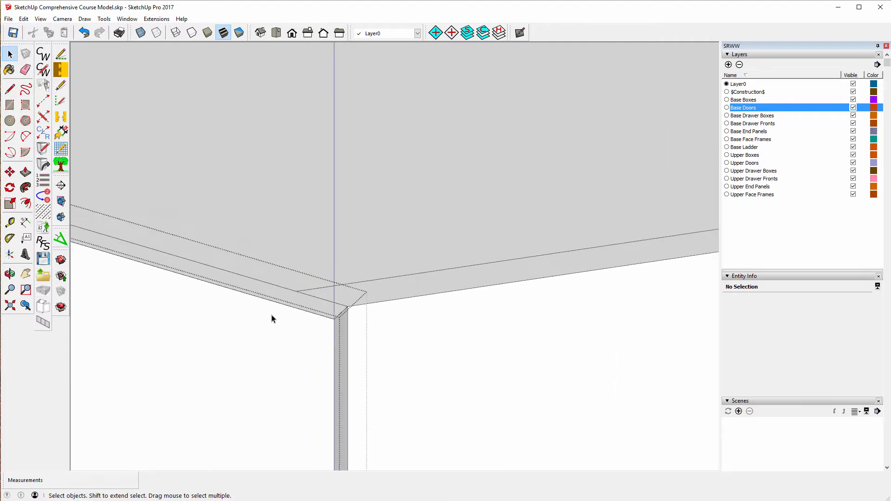
left_click(9, 223)
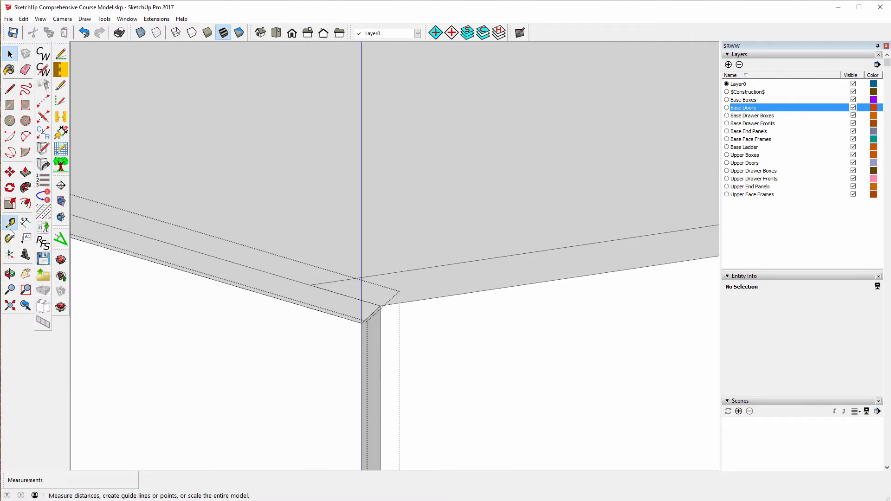
left_click(494, 288)
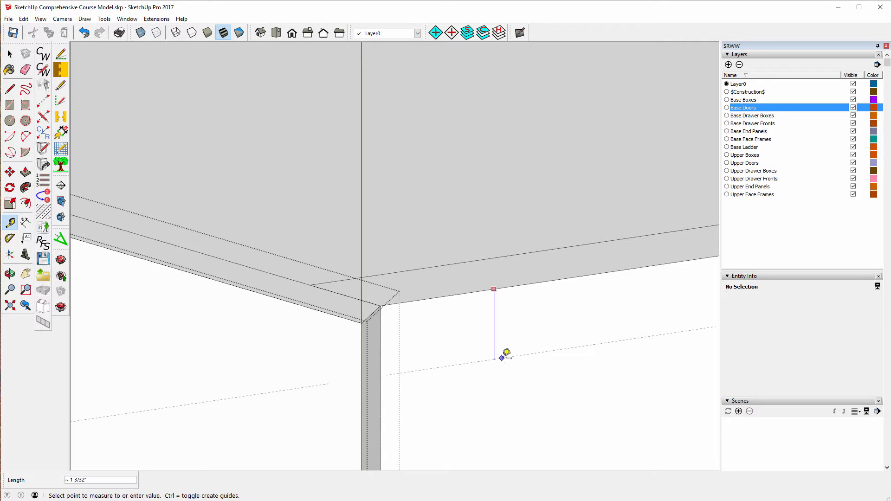
left_click(485, 288)
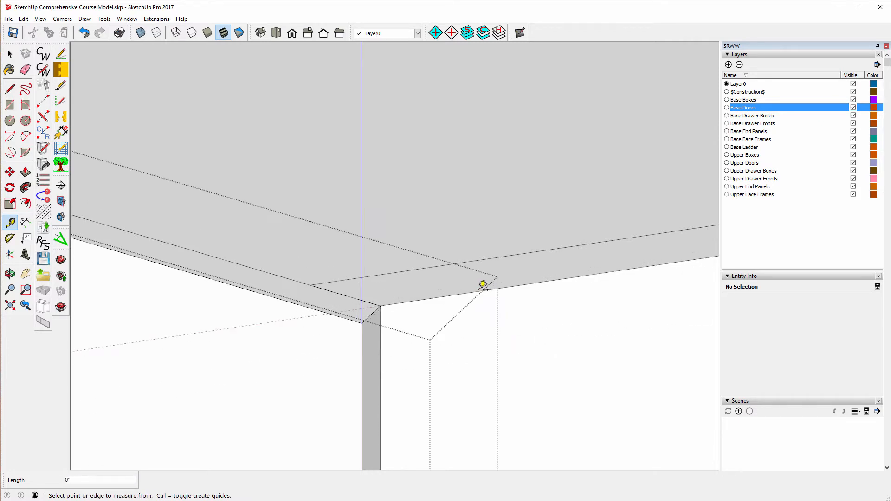
left_click(9, 89)
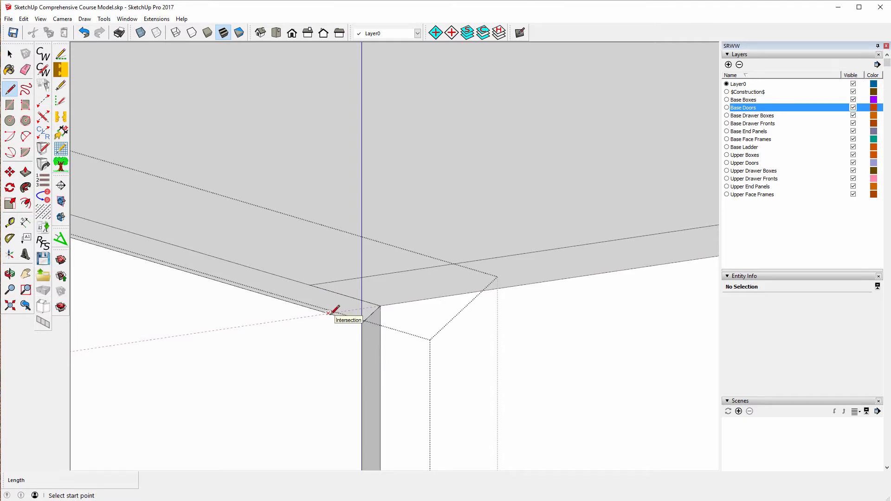
left_click(329, 314)
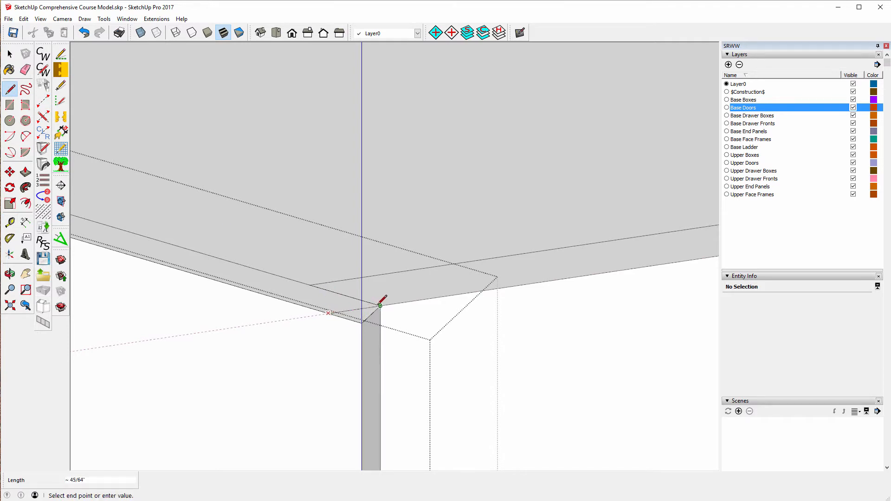
left_click(380, 305)
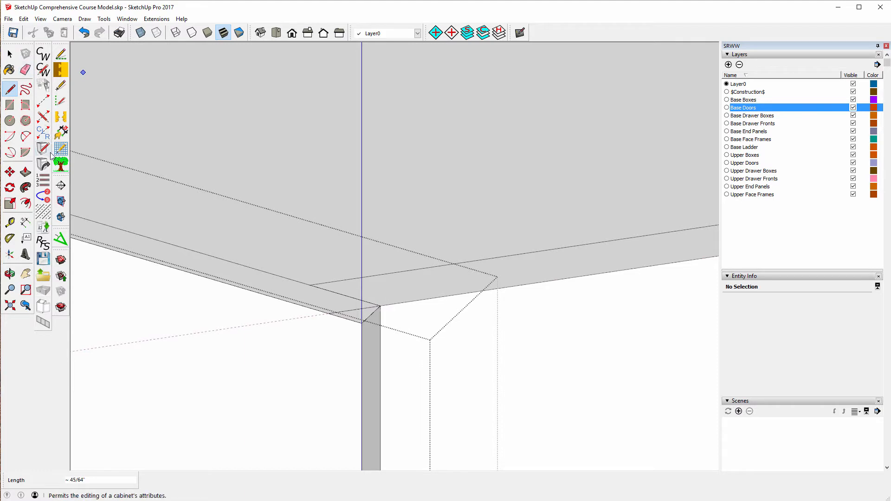
Push the small triangular face at the right back's corner down 30 3/4" through the panel's full height to cut the miter.
left_click(25, 172)
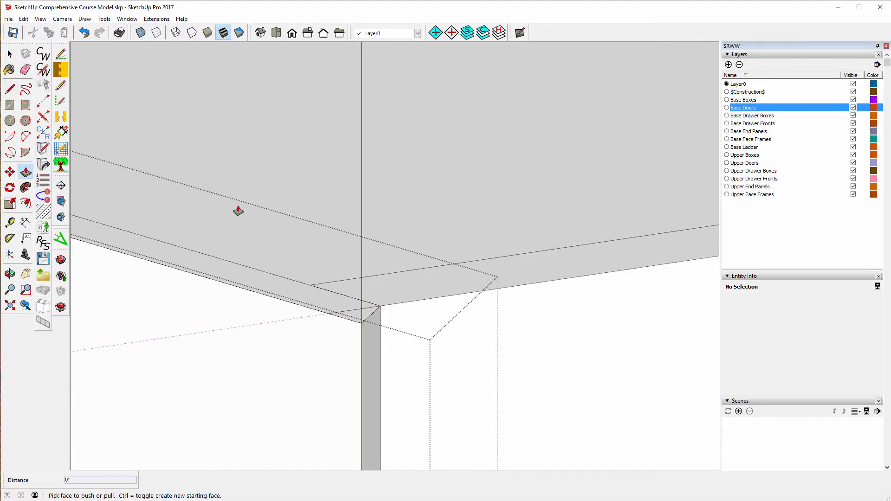
scroll(238, 211, "down", 2)
middle_click_drag(243, 201, 327, 183)
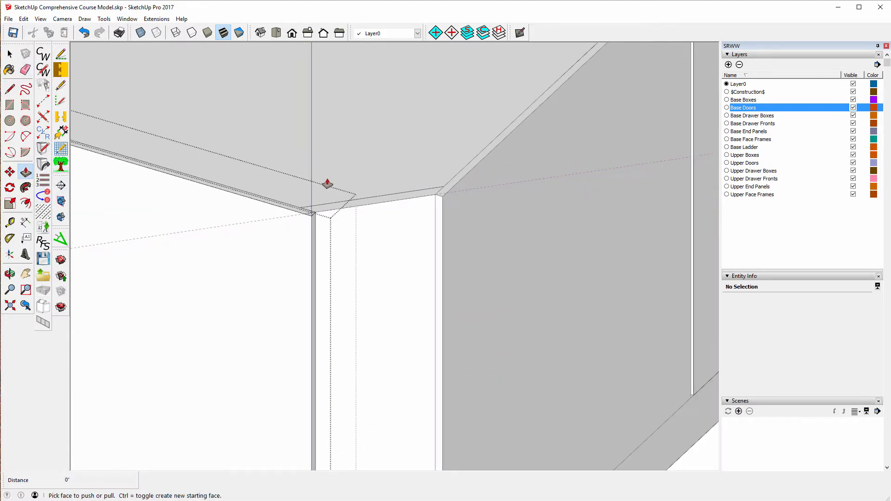
scroll(328, 184, "down", 2)
scroll(327, 186, "up", 5)
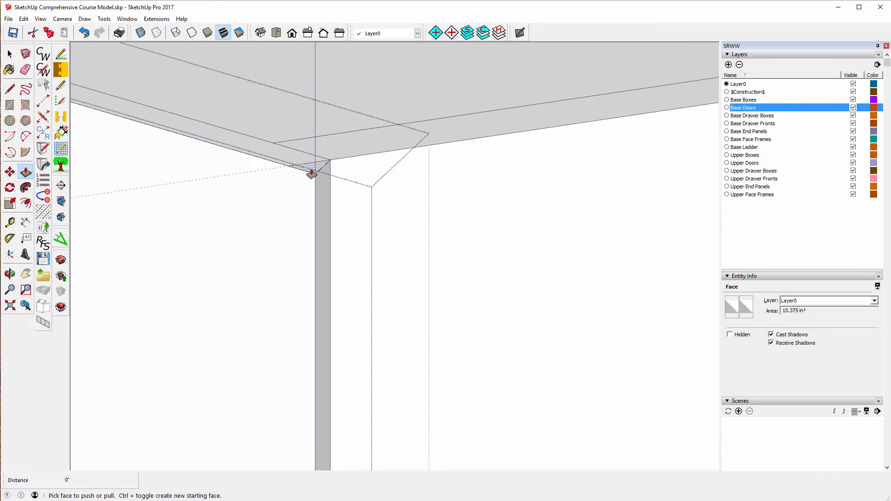
left_click(311, 173)
scroll(309, 222, "down", 3)
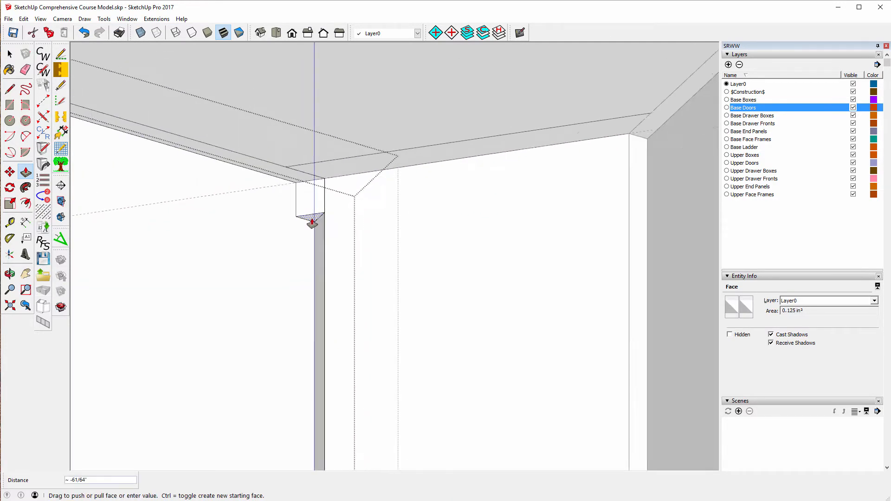
scroll(330, 221, "down", 5)
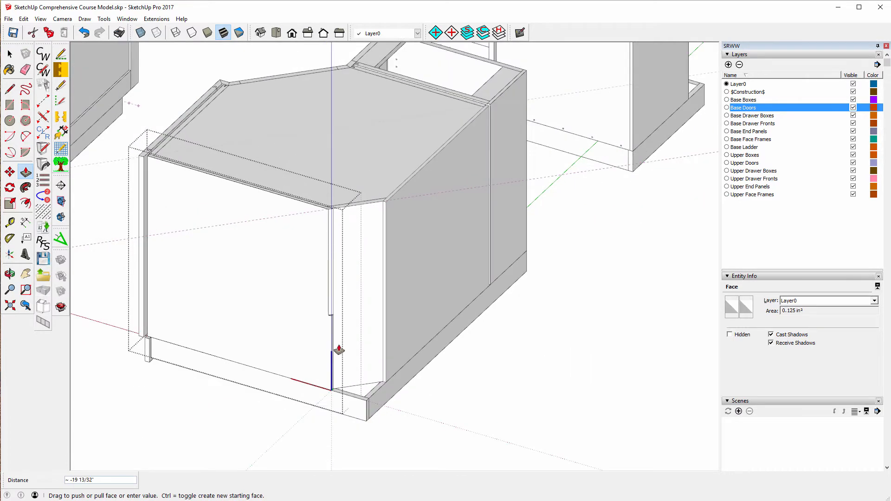
scroll(335, 403, "up", 6)
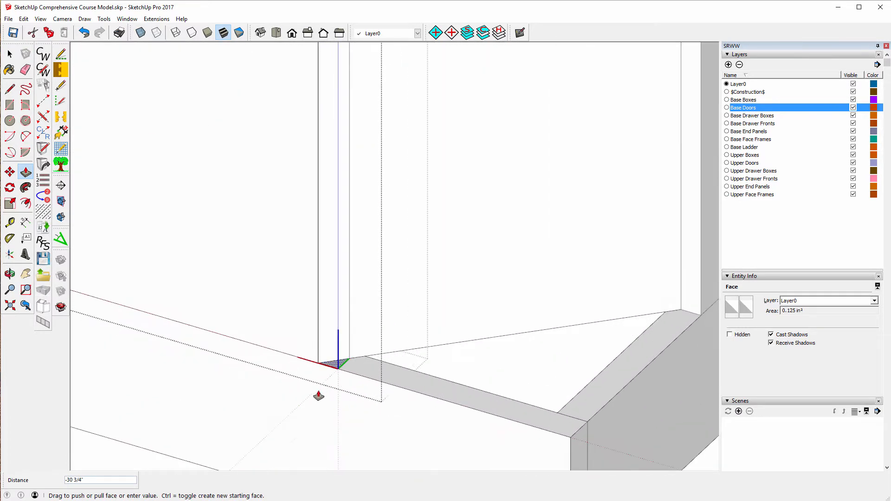
left_click(324, 398)
scroll(297, 395, "up", 4)
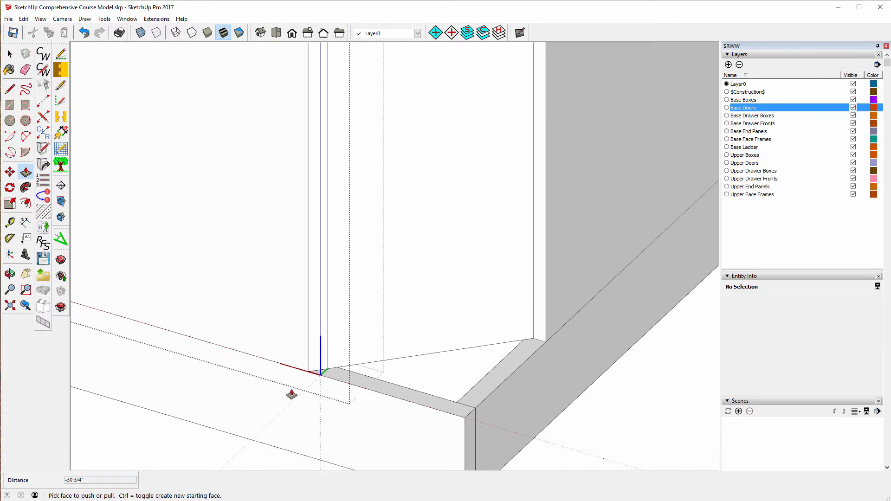
Examine the mirrored cut at the left back's end beside the adjoining cabinet and close the component being edited.
scroll(296, 395, "down", 6)
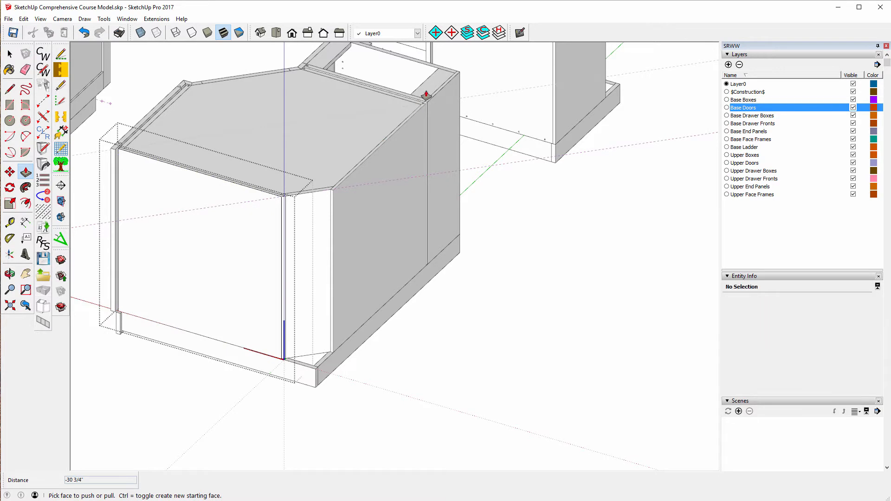
scroll(427, 95, "up", 3)
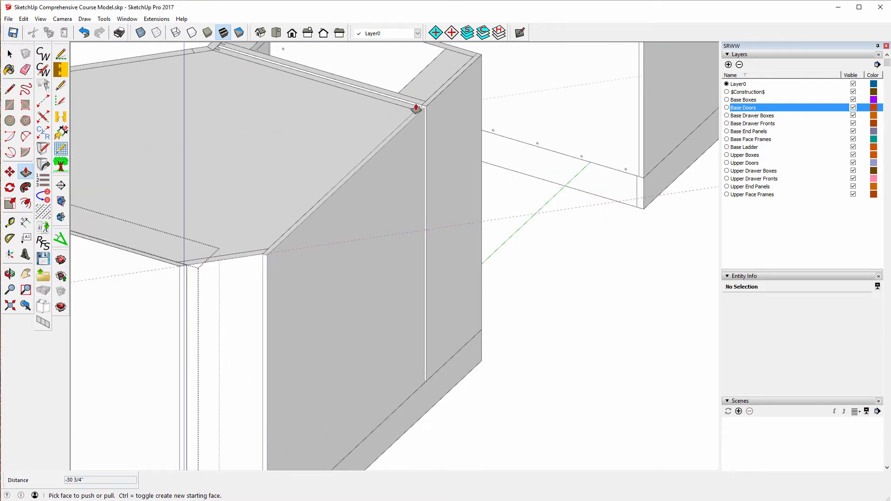
scroll(416, 107, "up", 4)
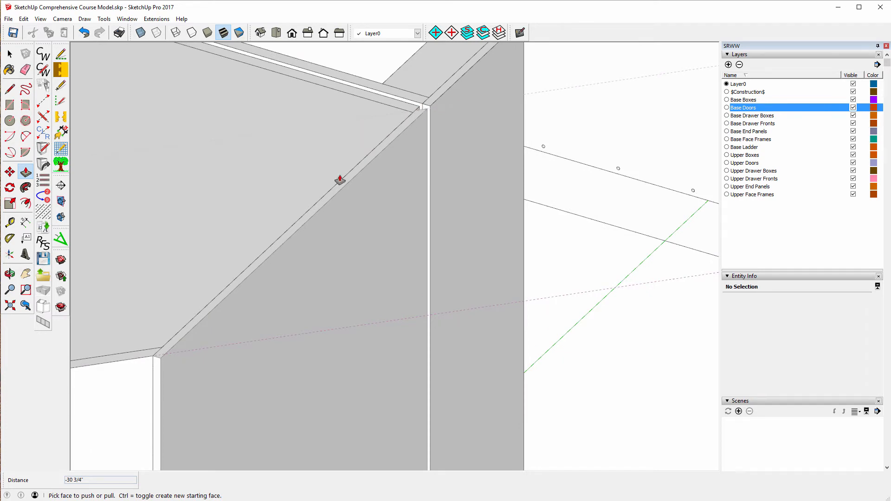
scroll(428, 179, "down", 5)
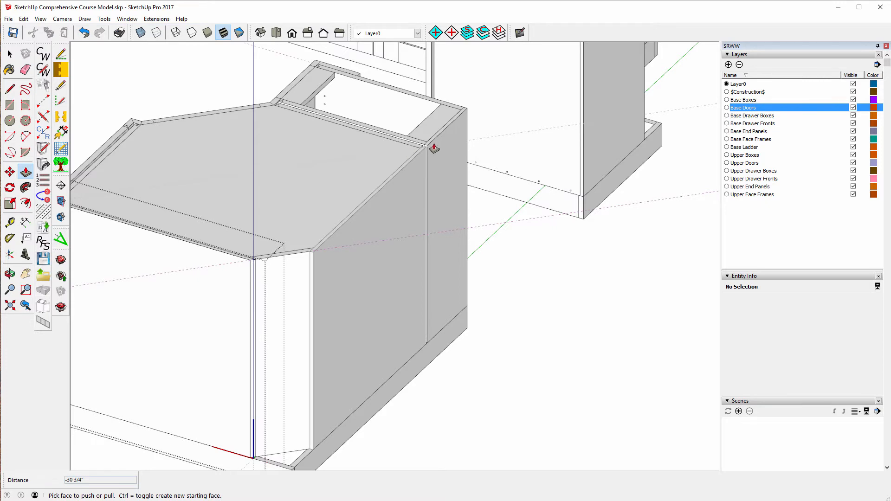
scroll(430, 154, "up", 5)
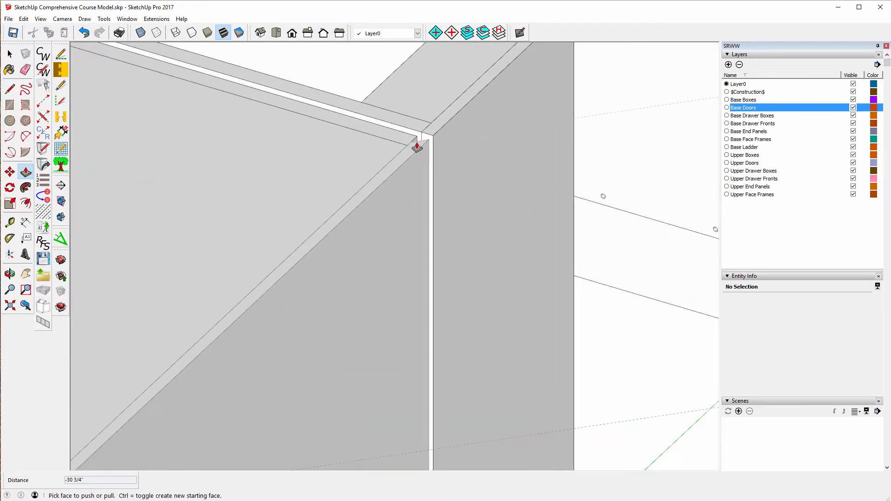
scroll(417, 146, "down", 6)
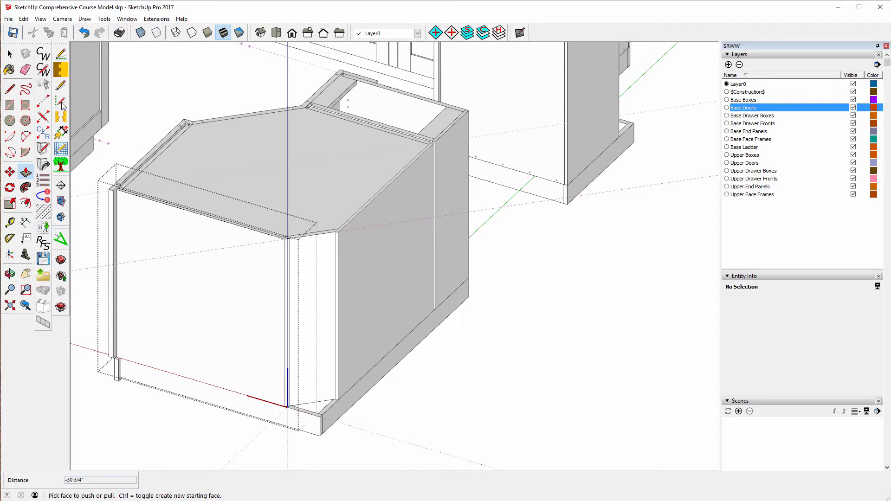
left_click(10, 55)
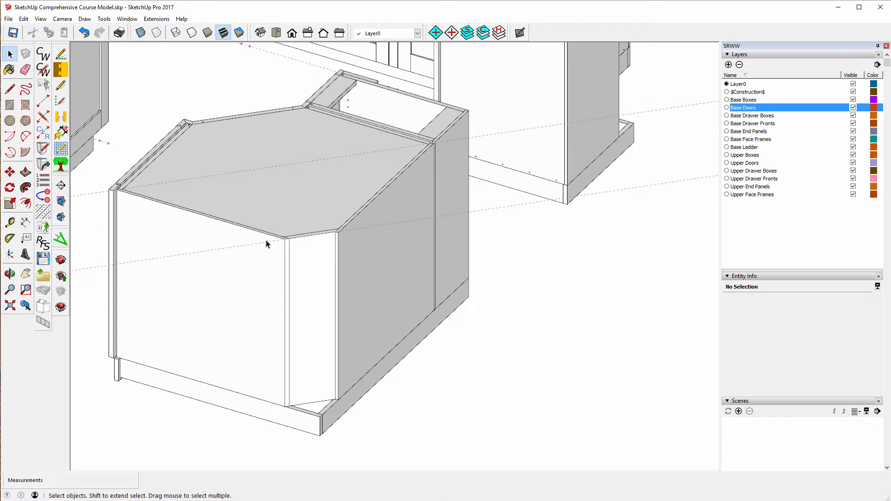
Select the left back panel and check its component axes with Change Axes, leaving the origin where it is.
left_click(390, 209)
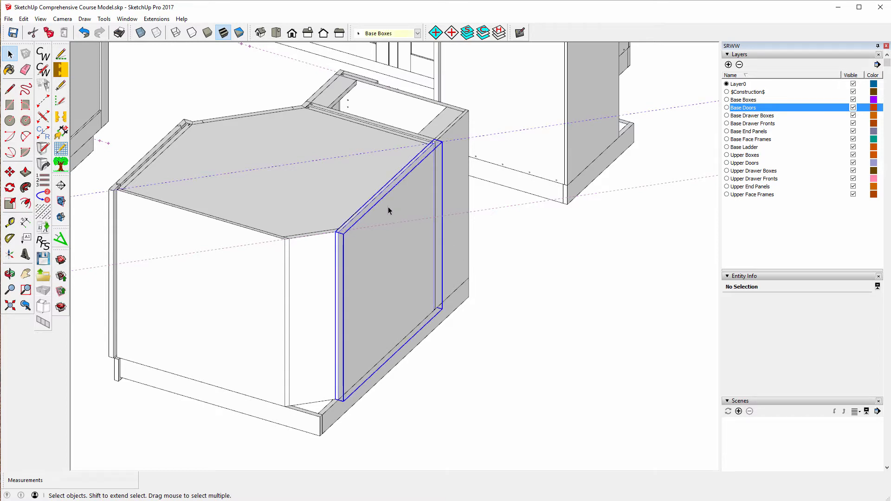
right_click(356, 250)
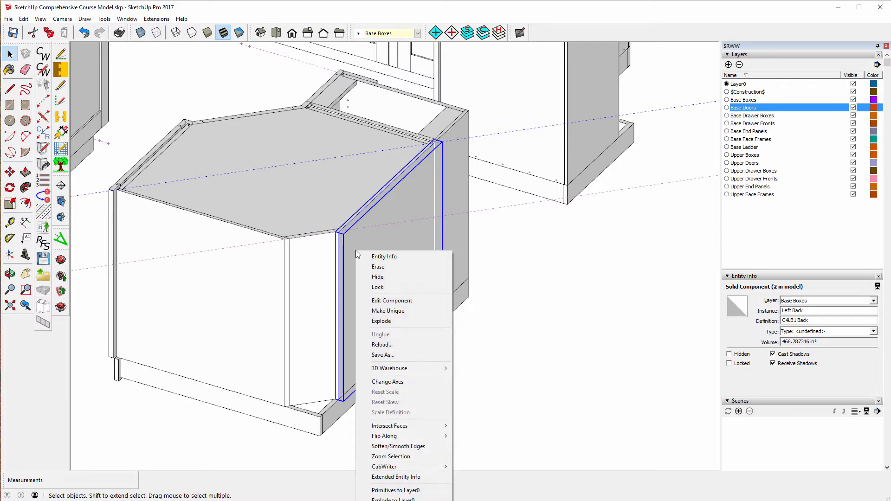
left_click(385, 381)
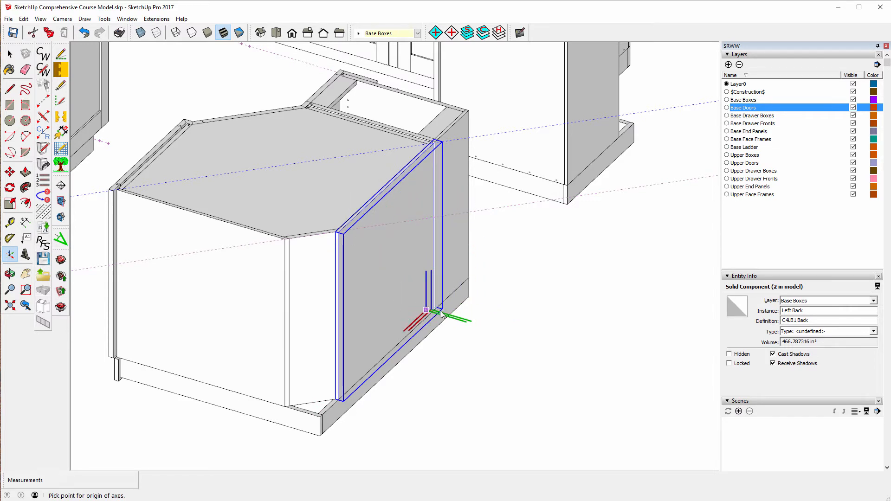
left_click(9, 54)
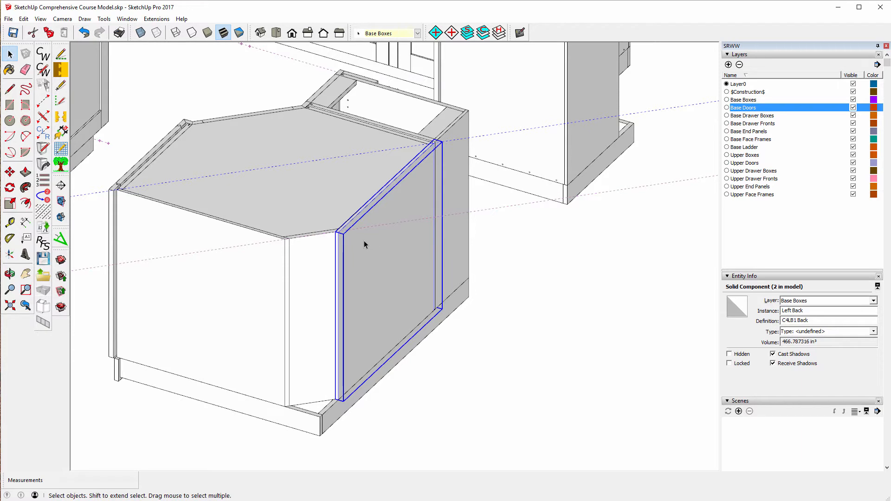
Flip the left back panel along its component's red axis and along its green axis to turn its mitered end toward the angled back.
right_click(359, 241)
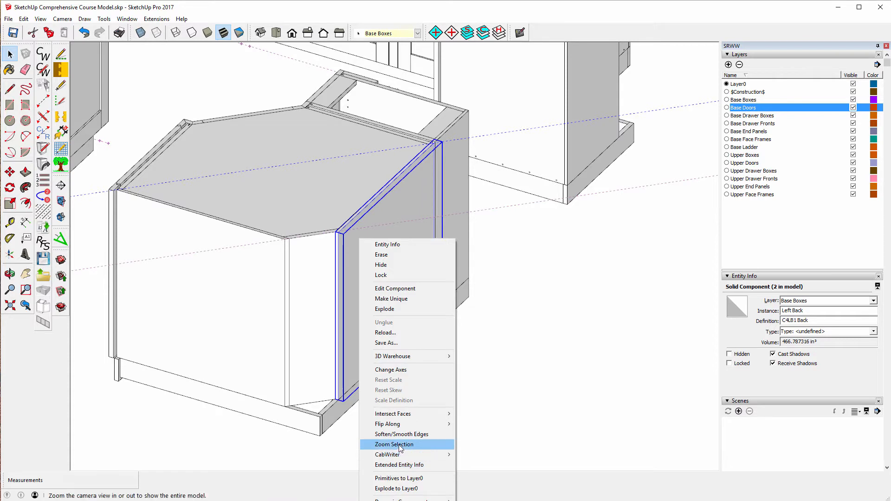
mouse_move(390, 424)
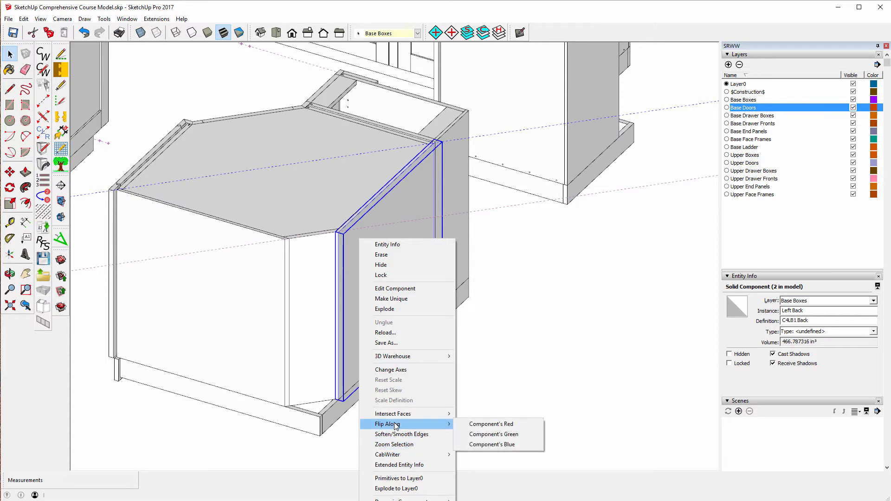
left_click(492, 434)
scroll(329, 203, "up", 6)
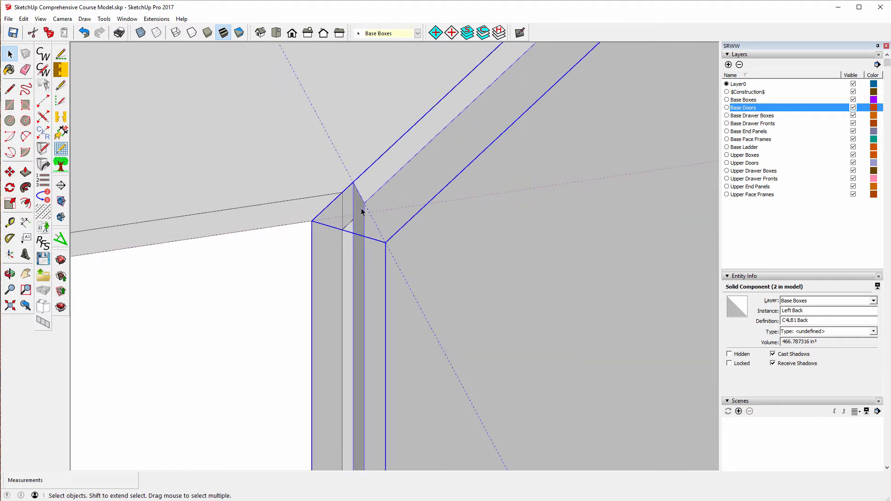
right_click(376, 191)
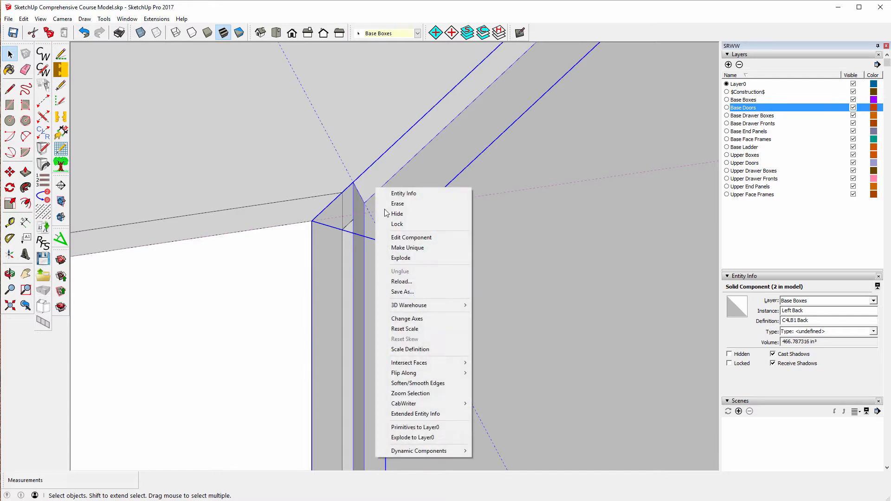
mouse_move(404, 405)
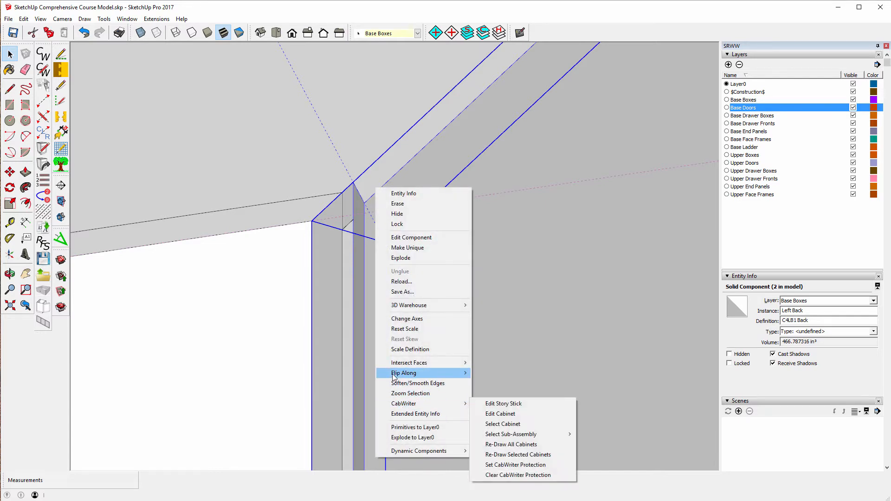
mouse_move(403, 374)
left_click(508, 386)
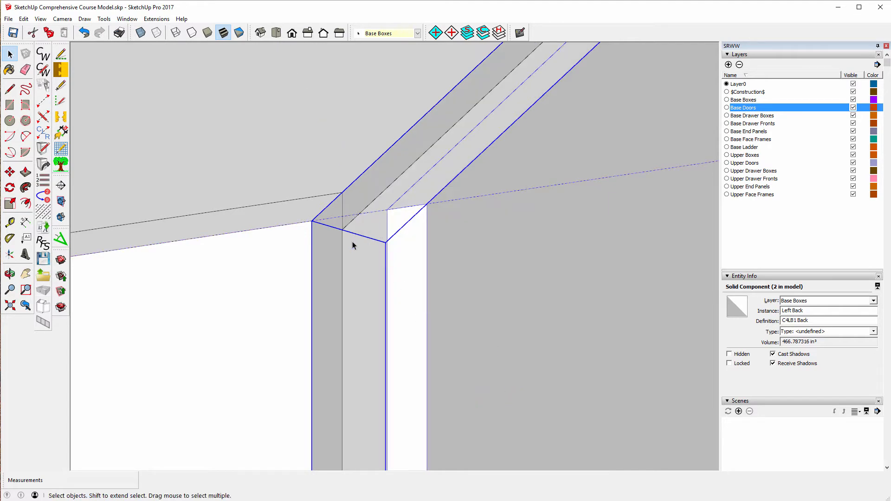
Move the left back panel about 1 11/32" so its mitered corner meets the end of the angled back, and clear the selection.
scroll(352, 245, "down", 6)
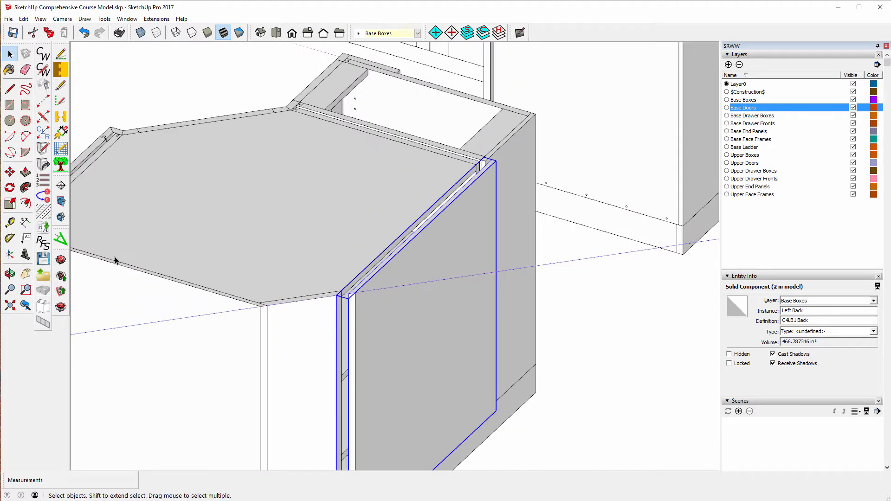
left_click(10, 172)
scroll(355, 296, "up", 1)
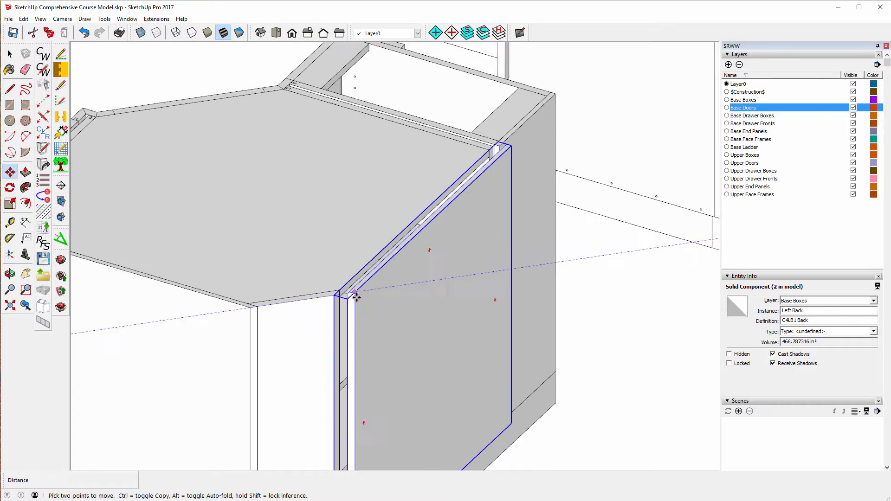
scroll(355, 296, "up", 3)
left_click(336, 278)
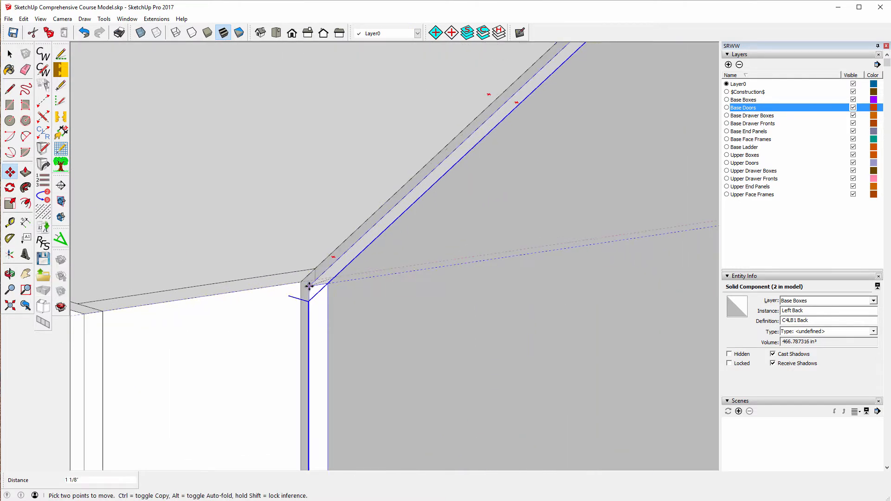
left_click(298, 282)
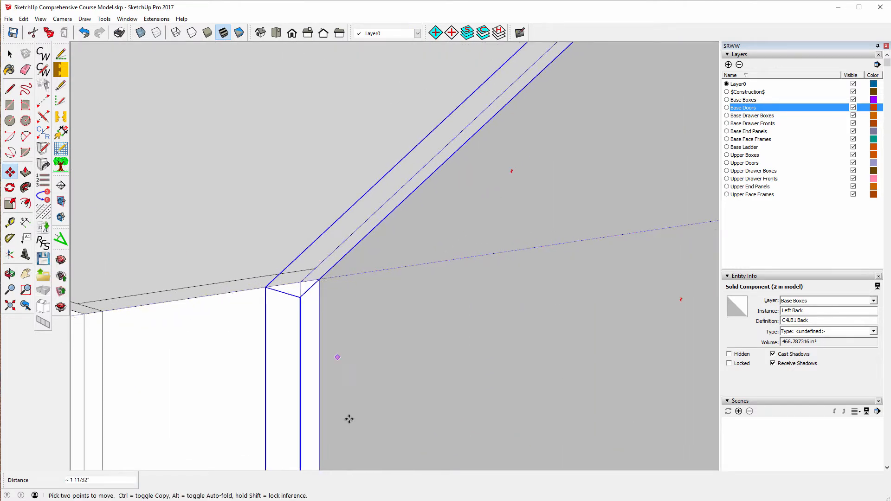
scroll(298, 408, "down", 4)
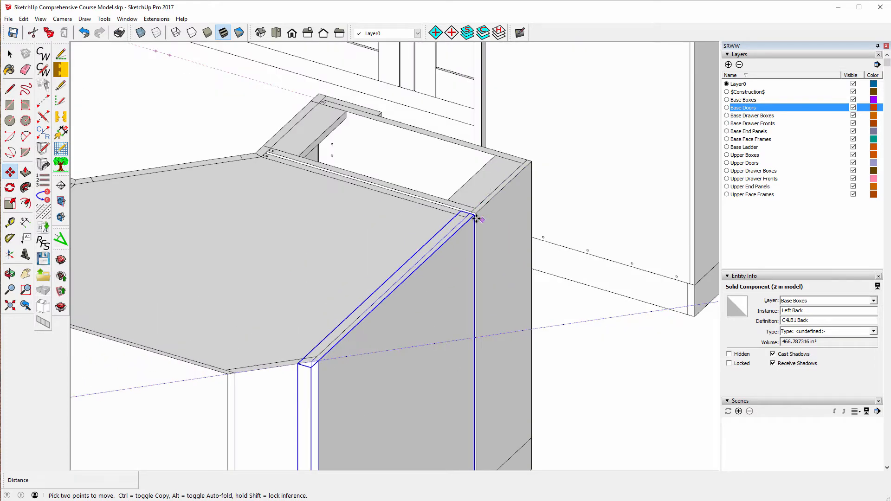
scroll(464, 209, "down", 4)
scroll(466, 168, "down", 3)
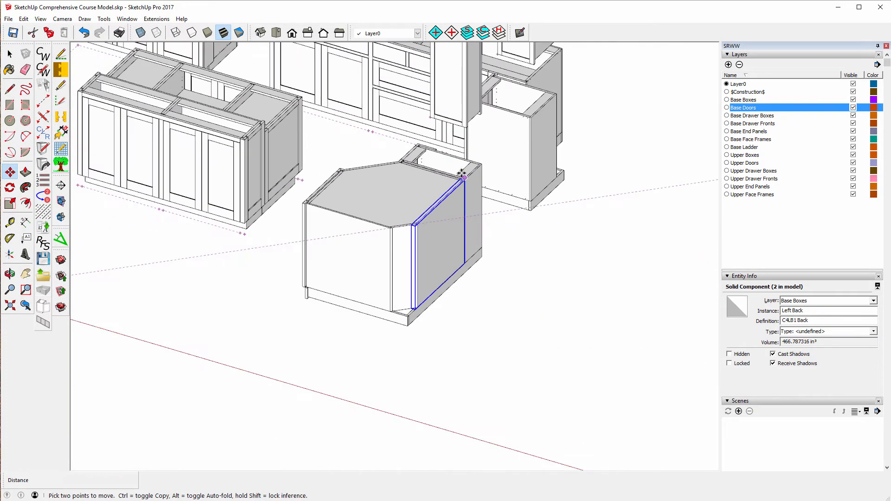
left_click(227, 347)
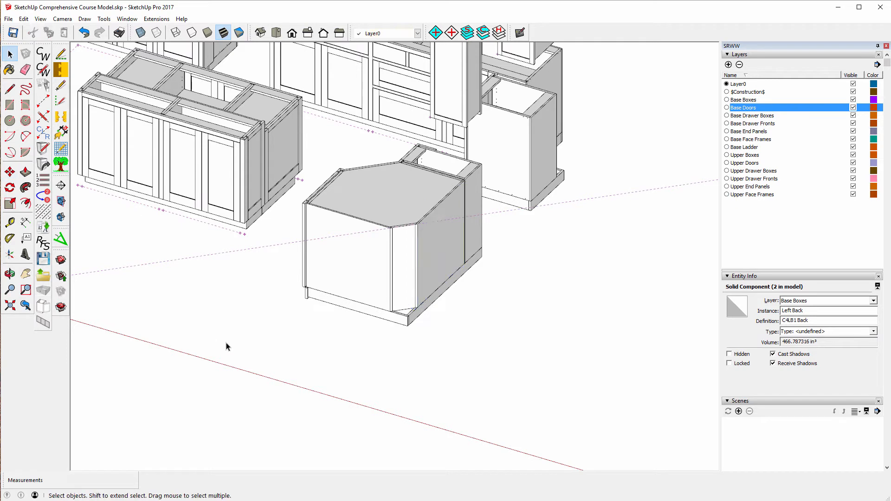
Open the right back panel's component for editing, delete the guide line stored inside it, and close the component.
left_click(486, 214)
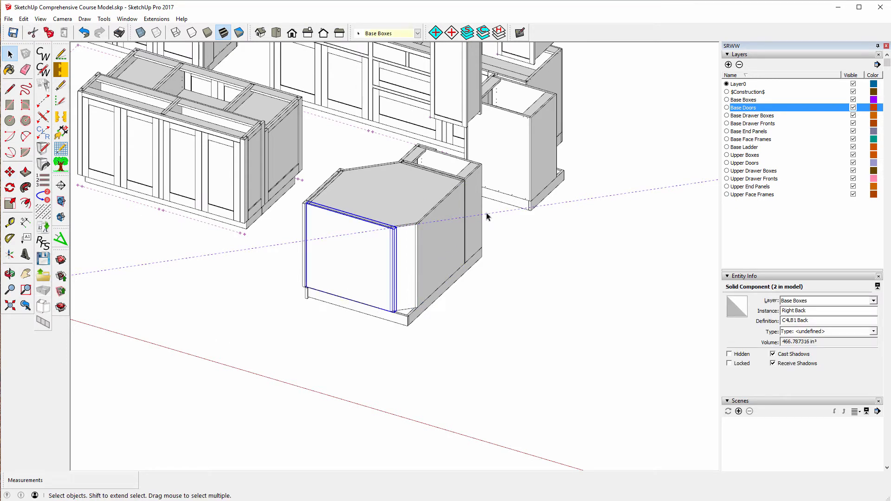
left_click(215, 334)
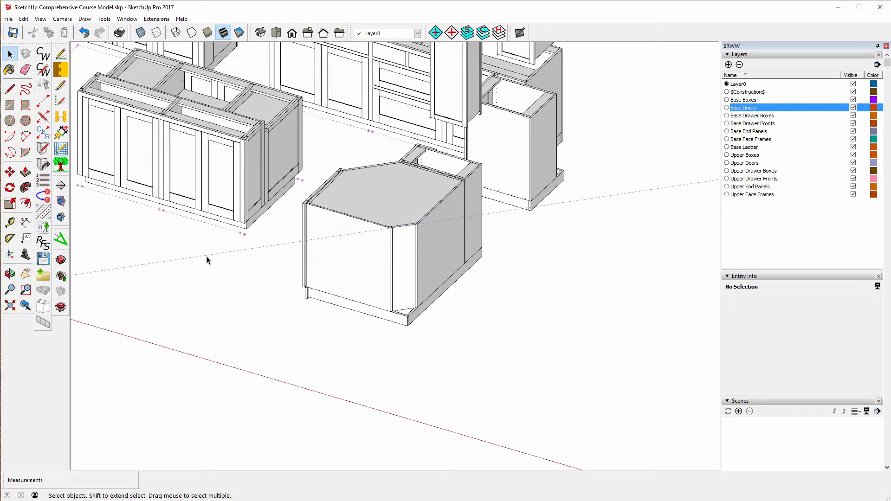
left_click(207, 255)
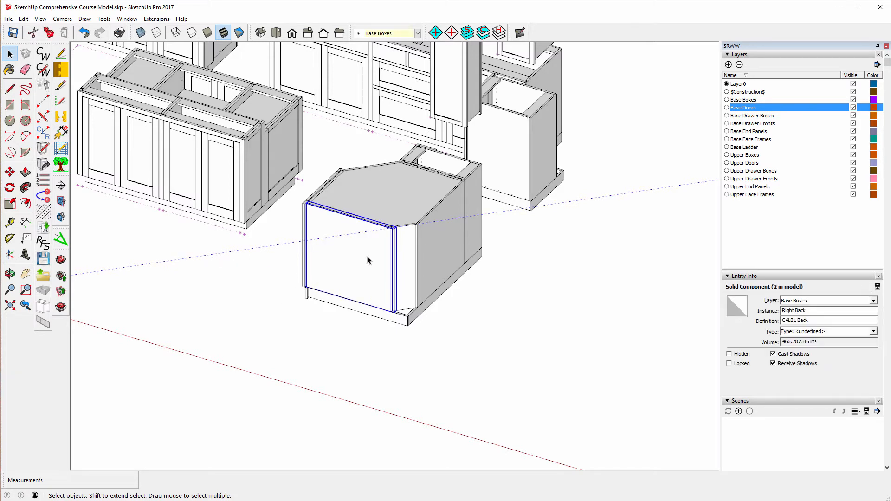
scroll(378, 221, "up", 10)
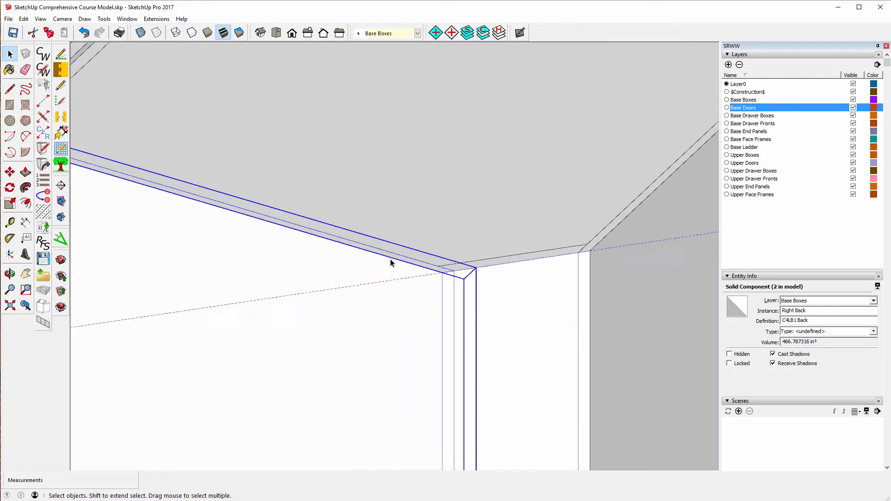
scroll(390, 262, "up", 1)
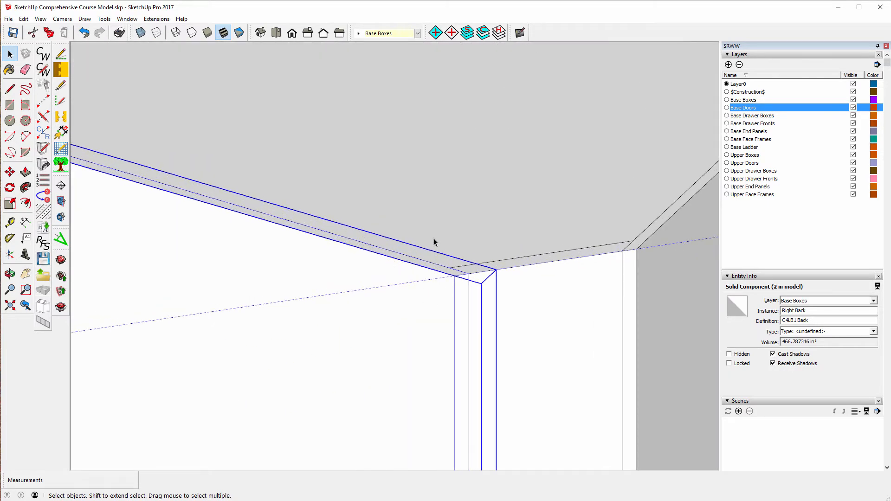
right_click(319, 268)
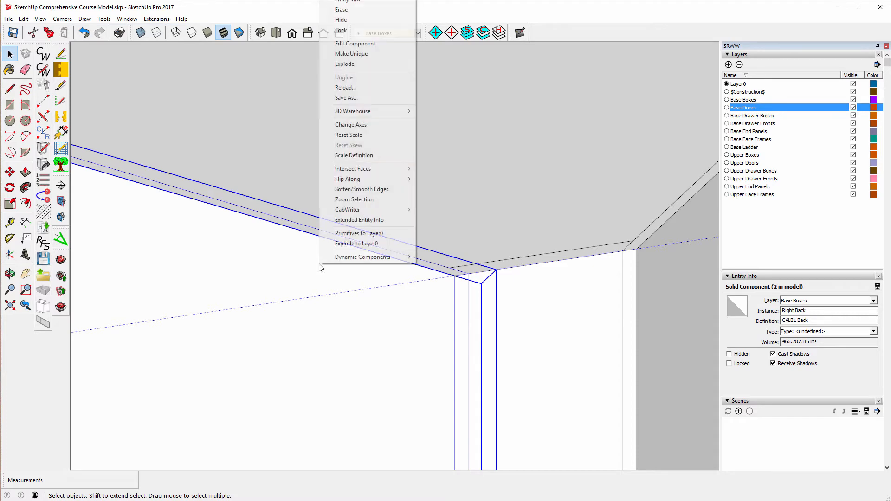
left_click(346, 44)
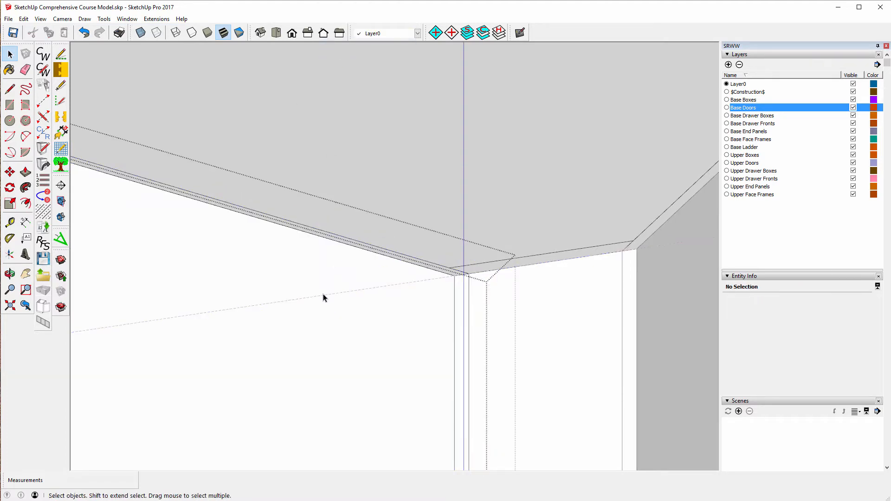
left_click(324, 297)
scroll(343, 316, "down", 6)
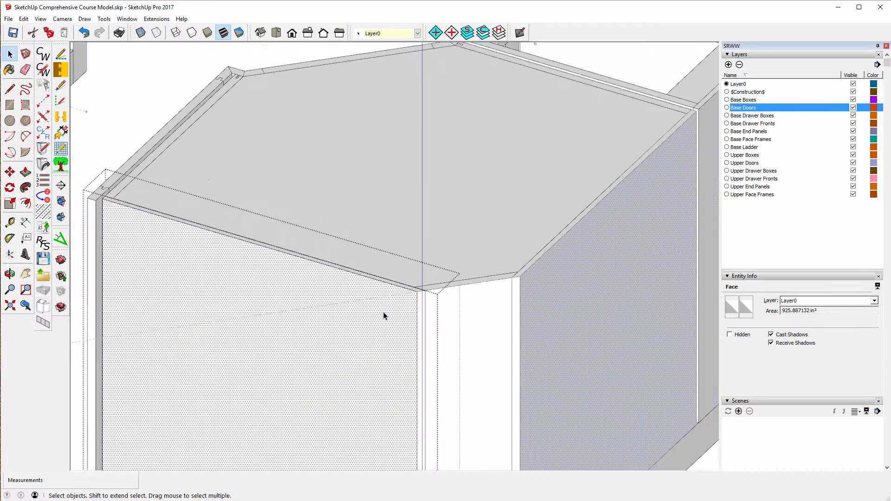
left_click(206, 331)
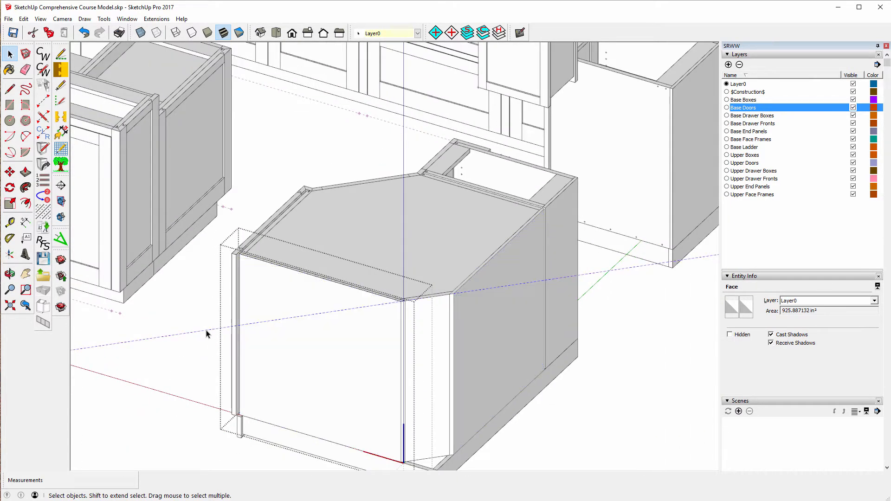
key("Delete")
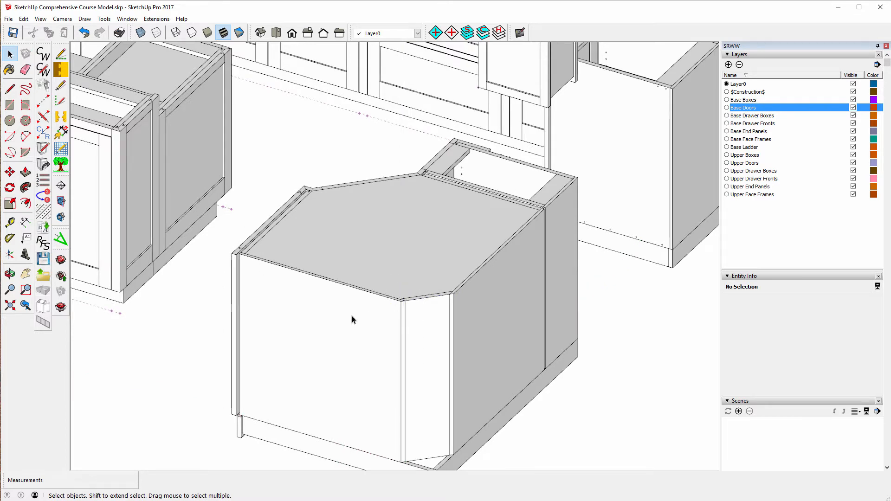
Measure the thickness of the stile beside the right back's far end across its top face.
scroll(420, 311, "up", 3)
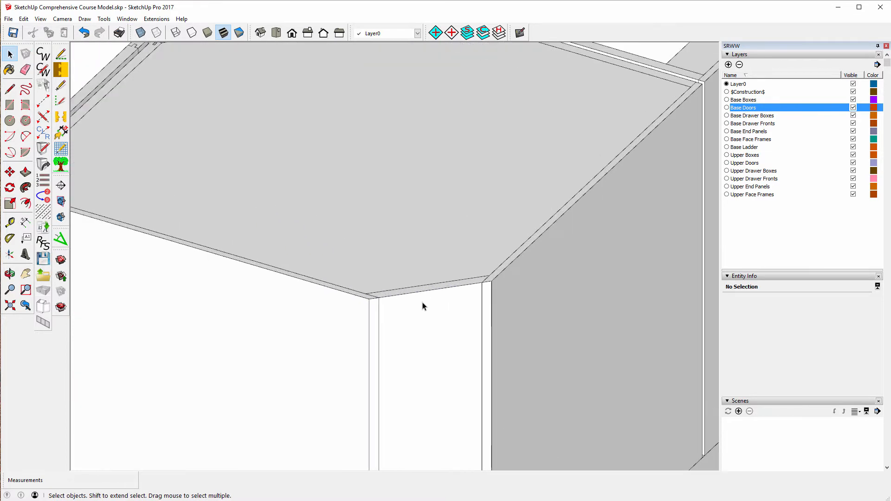
scroll(421, 305, "down", 4)
scroll(297, 235, "up", 6)
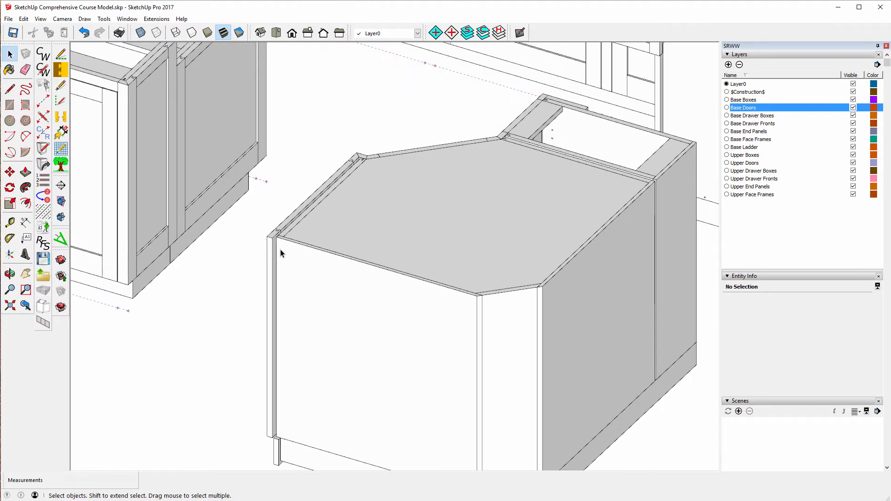
scroll(273, 240, "up", 3)
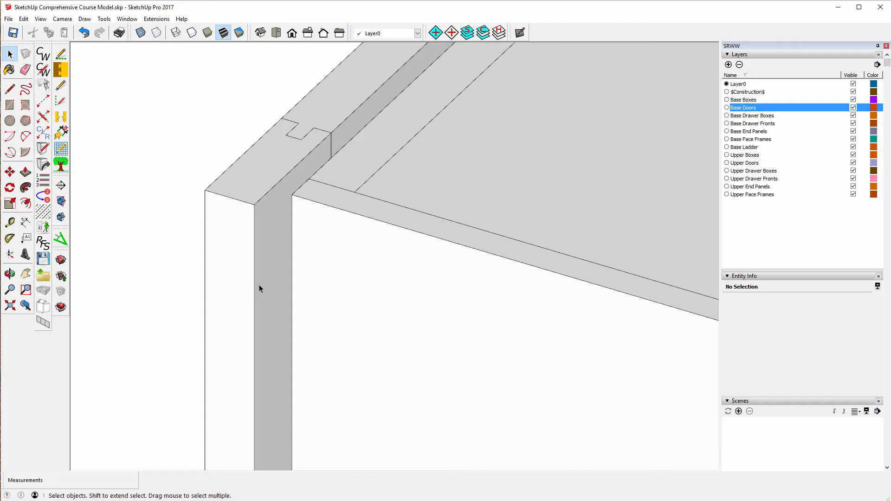
key("l")
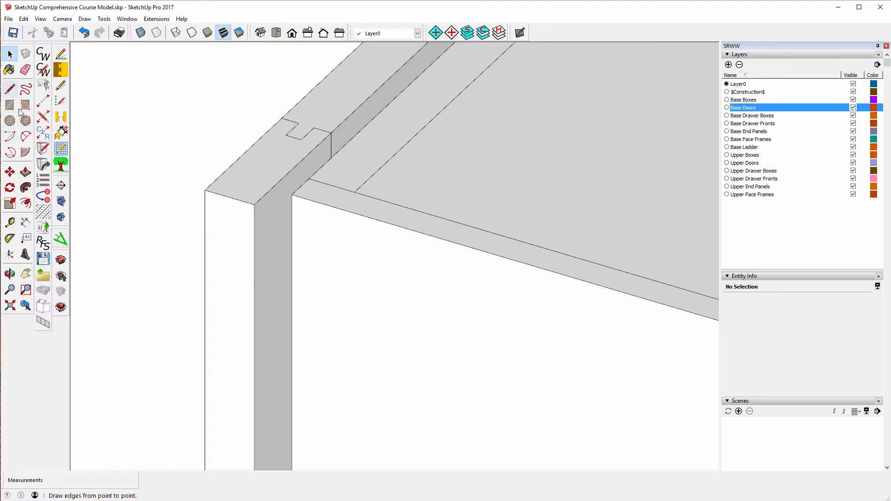
key("space")
left_click(10, 222)
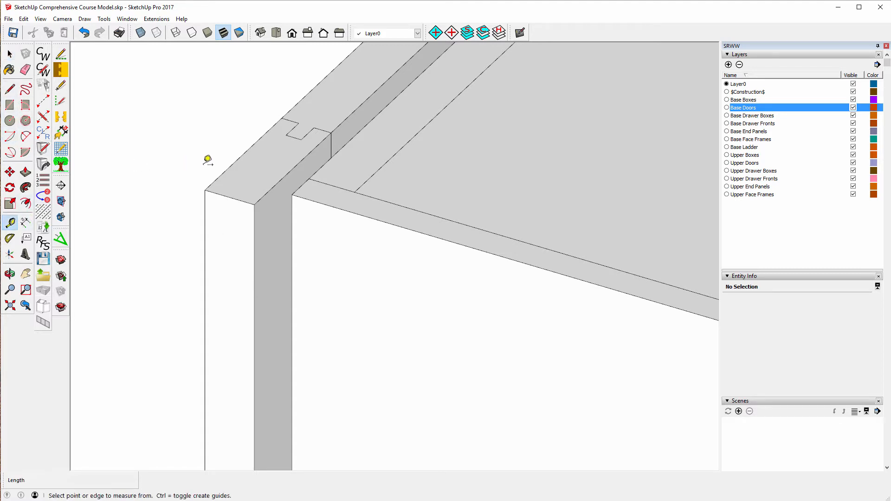
left_click(226, 170)
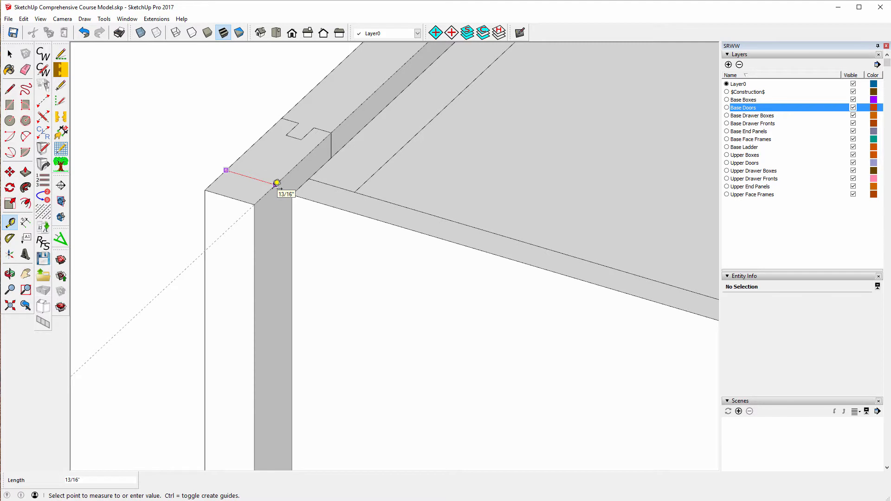
left_click(277, 183)
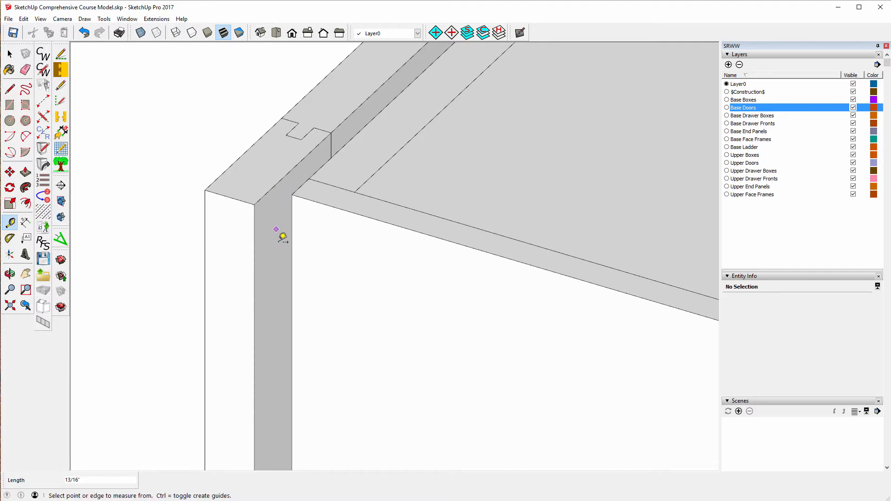
Add a guide 13/16" outward from the right back's outer top edge and another along the adjacent stile's outer top edge.
left_click(347, 210)
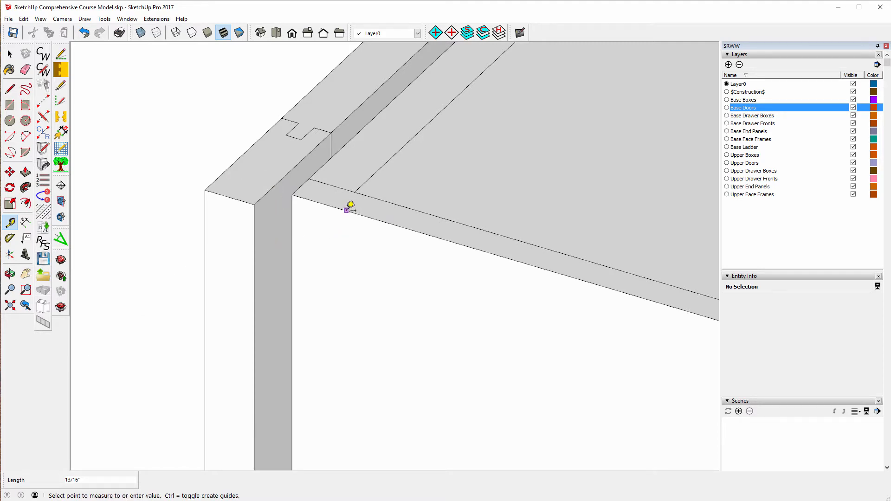
left_click(319, 226)
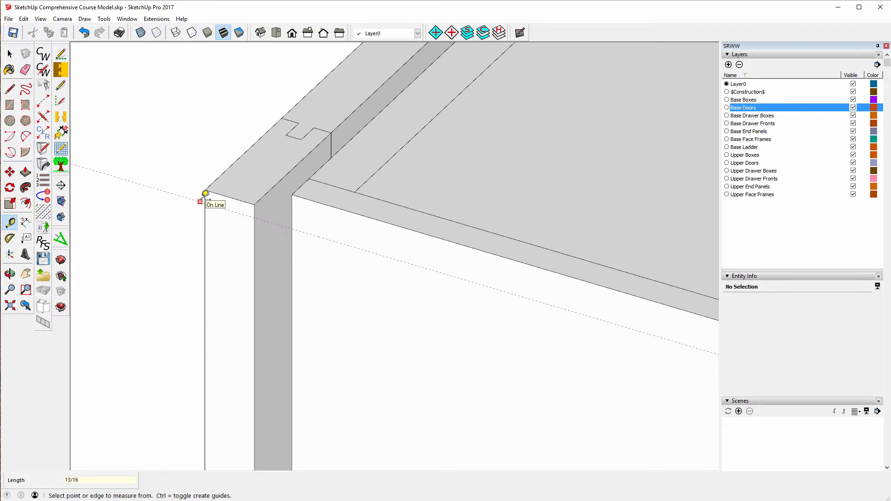
left_click(228, 168)
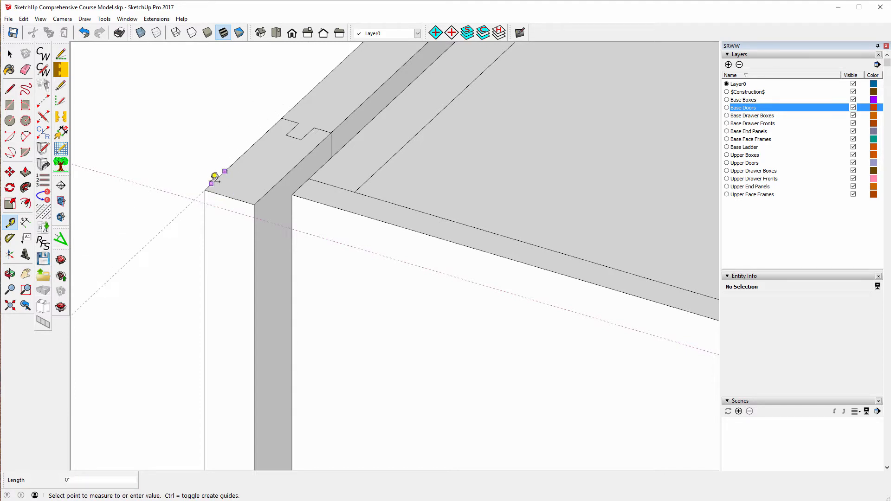
key("Escape")
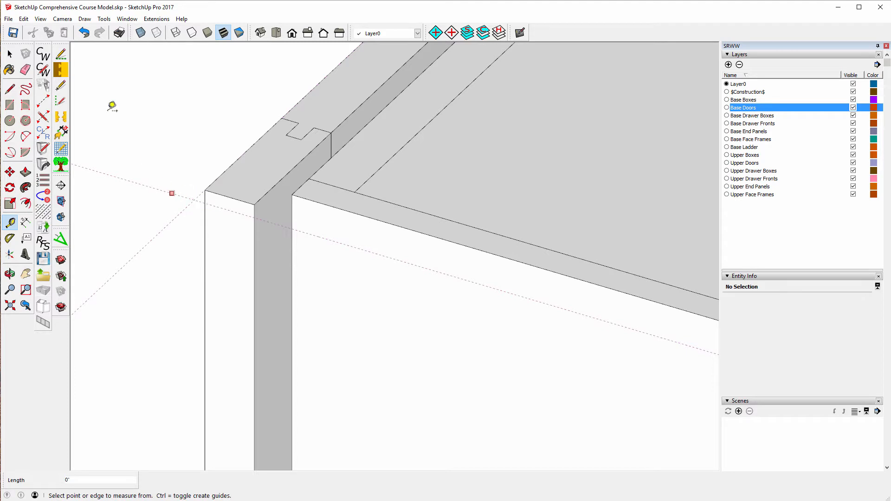
left_click(10, 54)
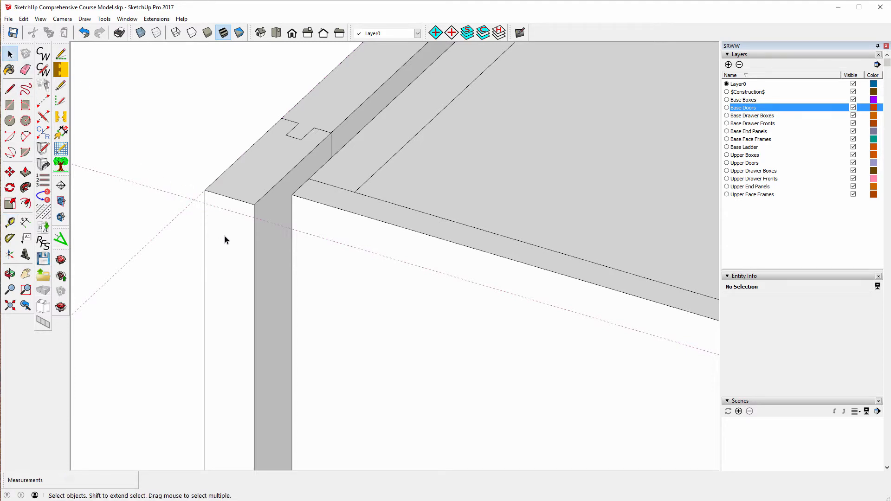
Unlock the right end back stile beside the right back panel and open its component for editing.
left_click(225, 240)
right_click(225, 237)
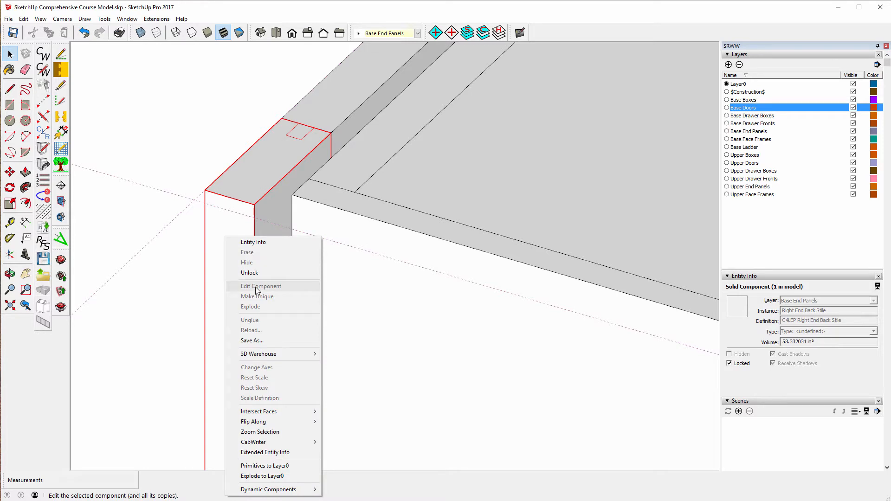
left_click(250, 273)
right_click(229, 273)
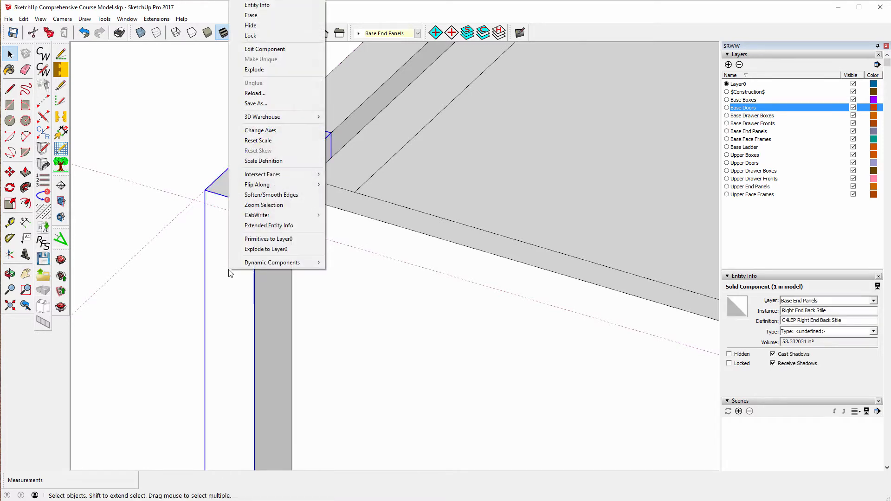
left_click(248, 50)
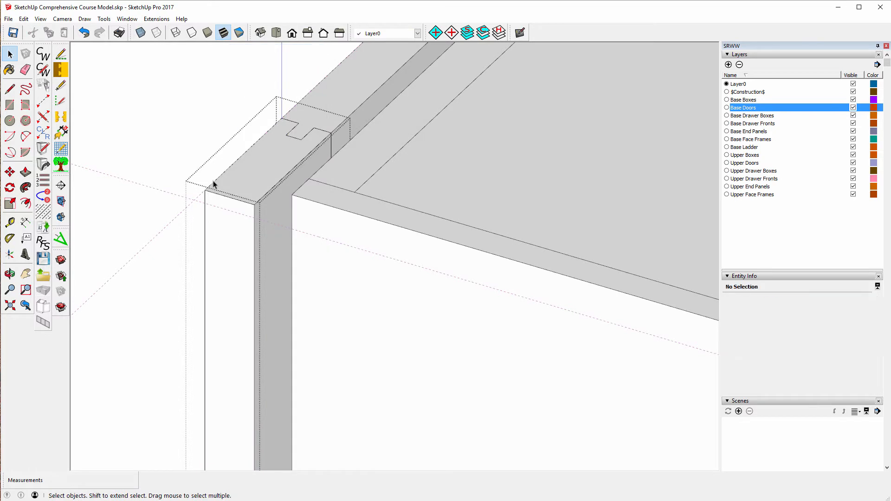
Move the stile's outer vertical end edge 5/16" outward to the intersection of the two guides.
left_click(205, 224)
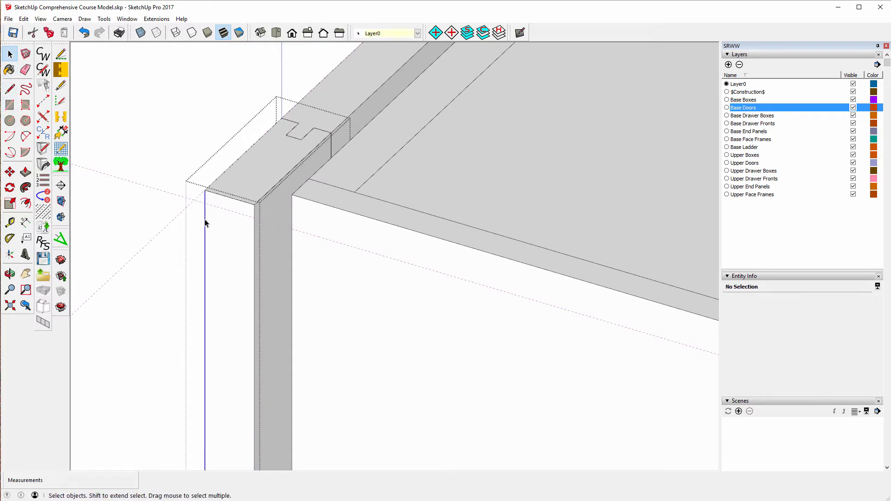
left_click(9, 173)
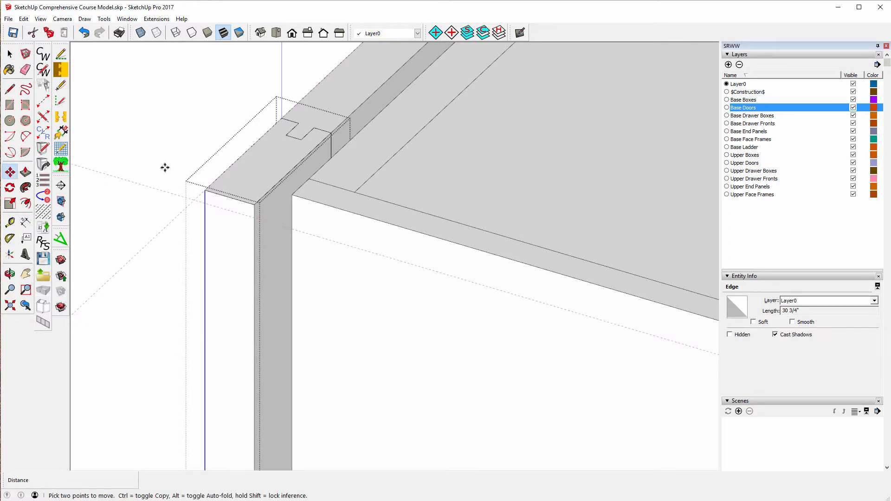
left_click(204, 188)
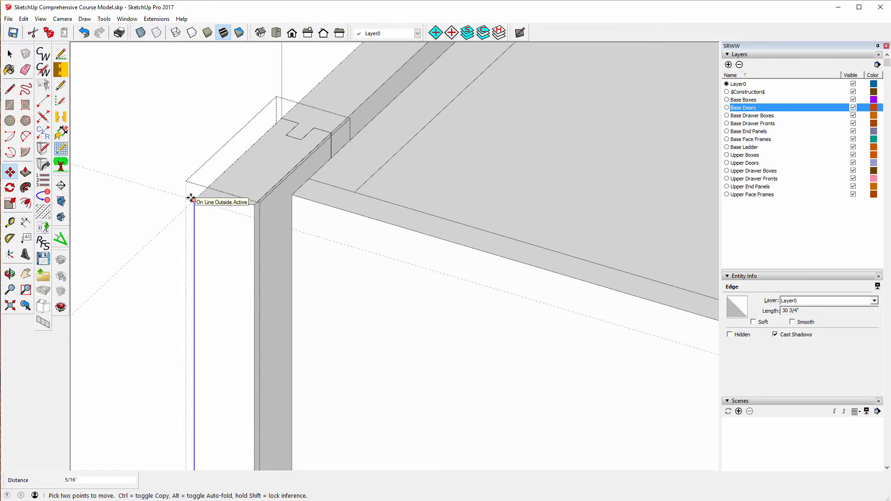
left_click(181, 208)
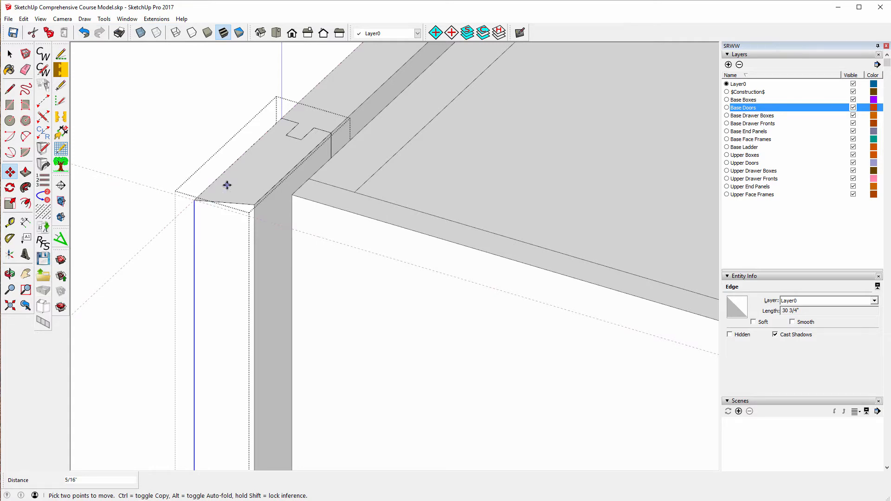
Add a protractor guide at 45 degrees to the stile's outer edge, starting from its extended corner.
left_click(10, 240)
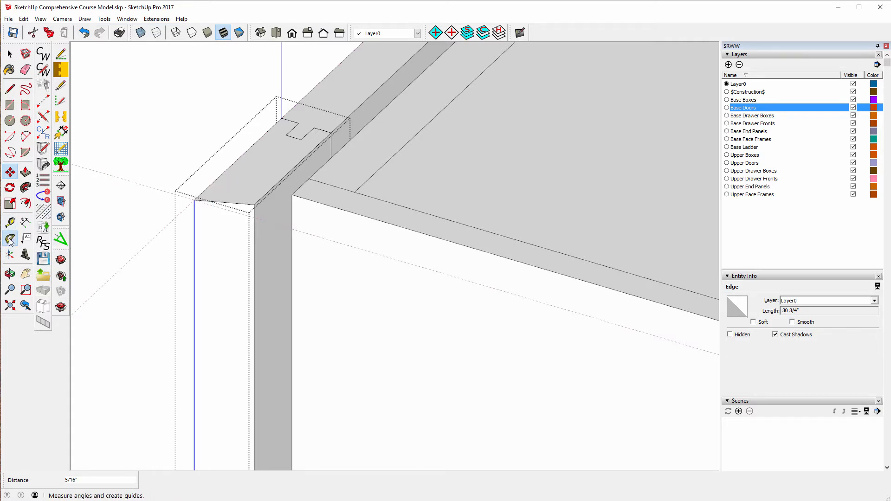
left_click(194, 201)
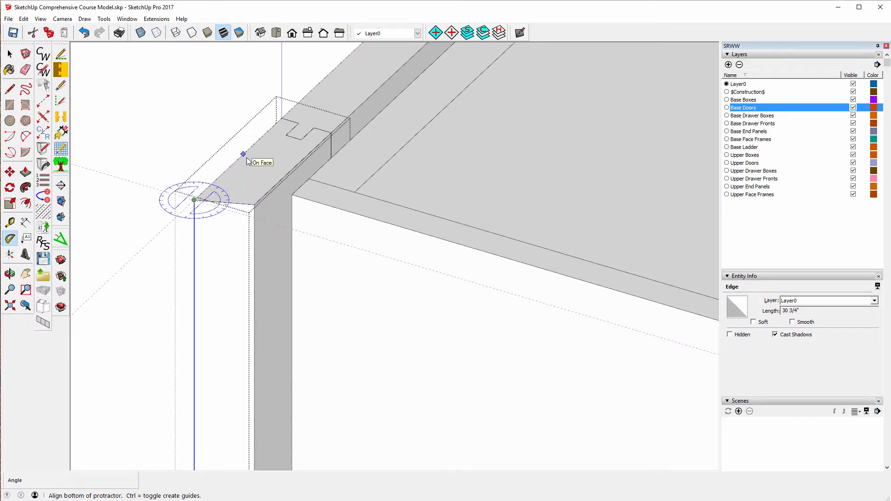
left_click(245, 153)
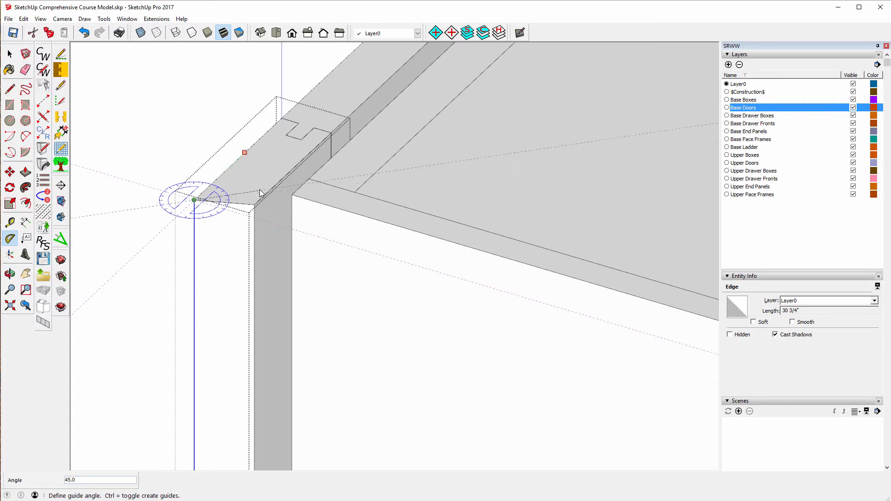
key("Return")
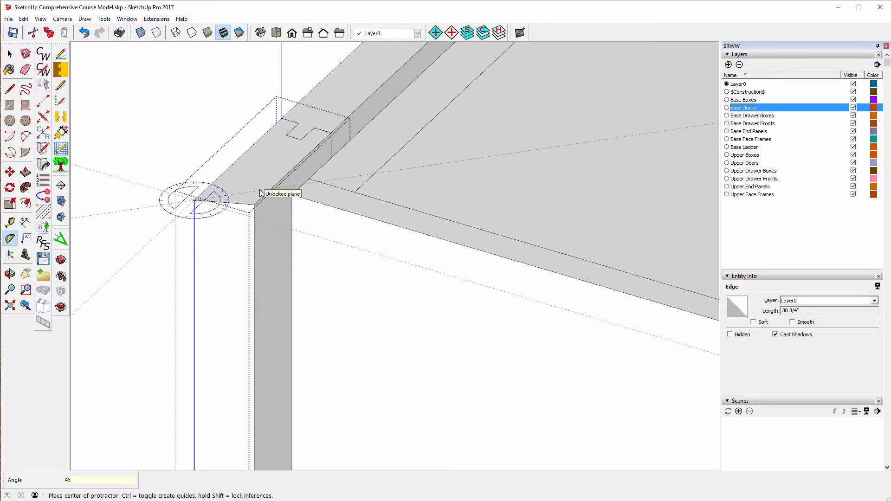
Move the stile's inner vertical end edge 1/2" back onto the 45-degree guide to form the miter, and close the component.
left_click(10, 55)
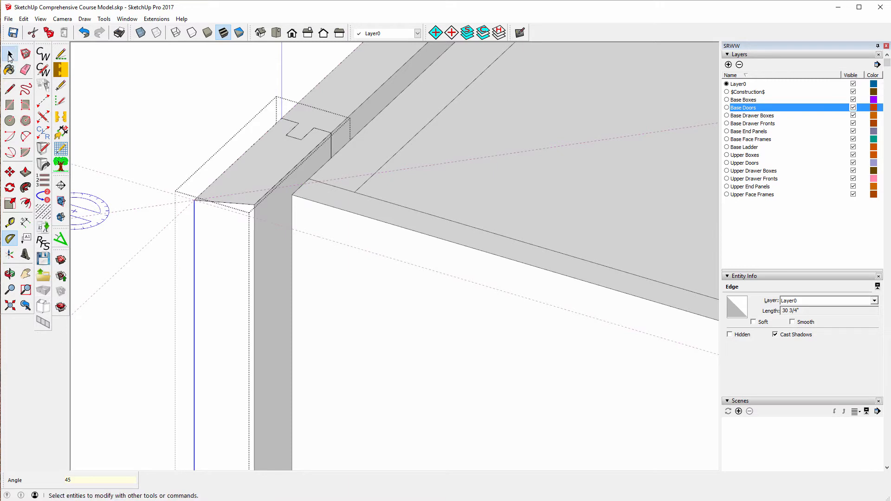
left_click(255, 252)
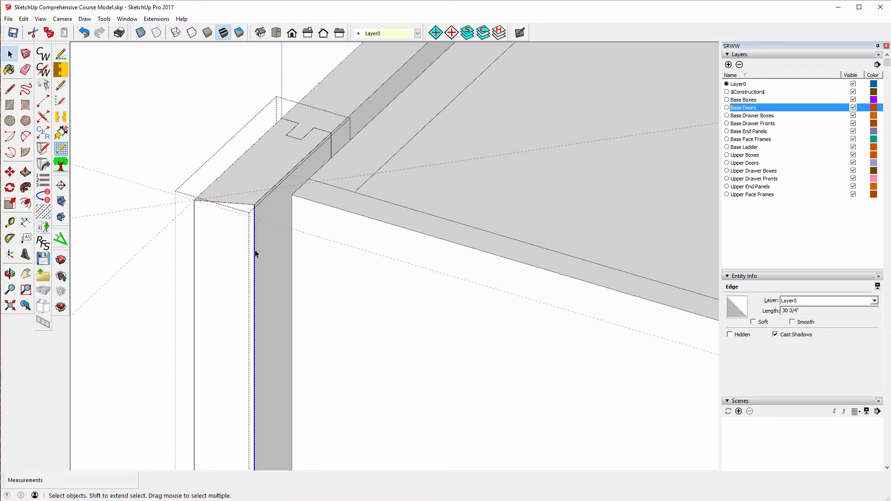
left_click(10, 172)
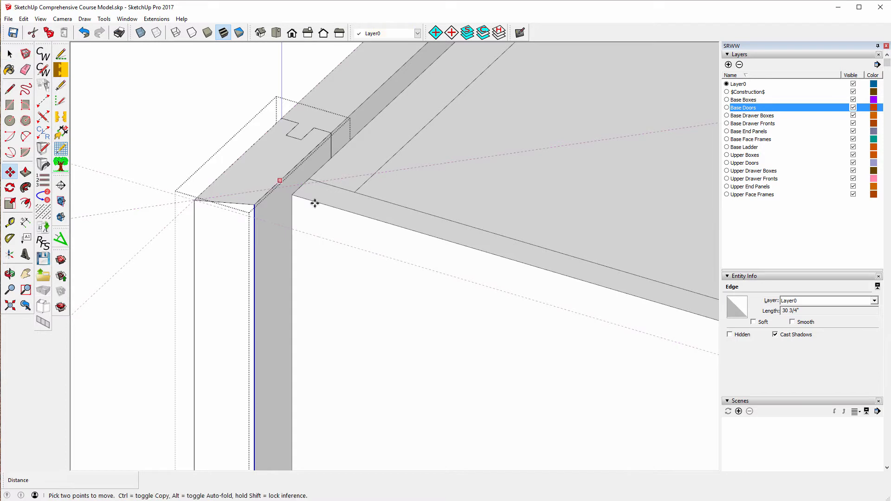
left_click(254, 205)
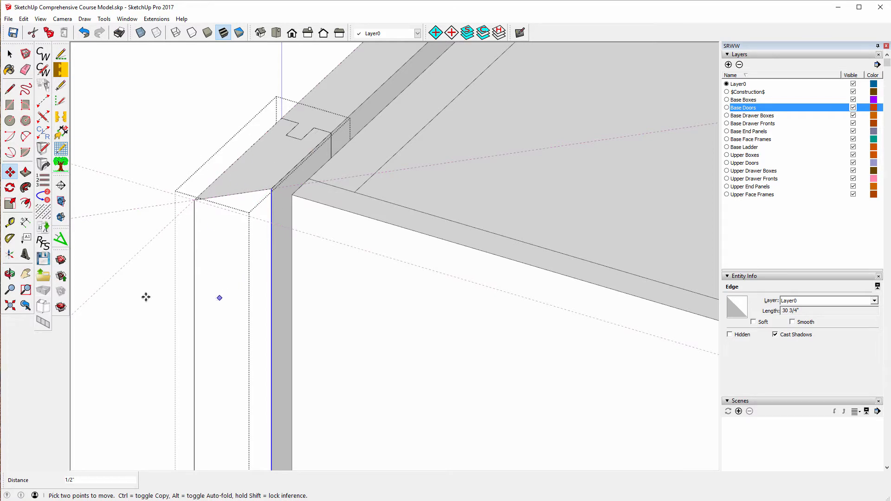
left_click(10, 274)
left_click_drag(458, 304, 534, 347)
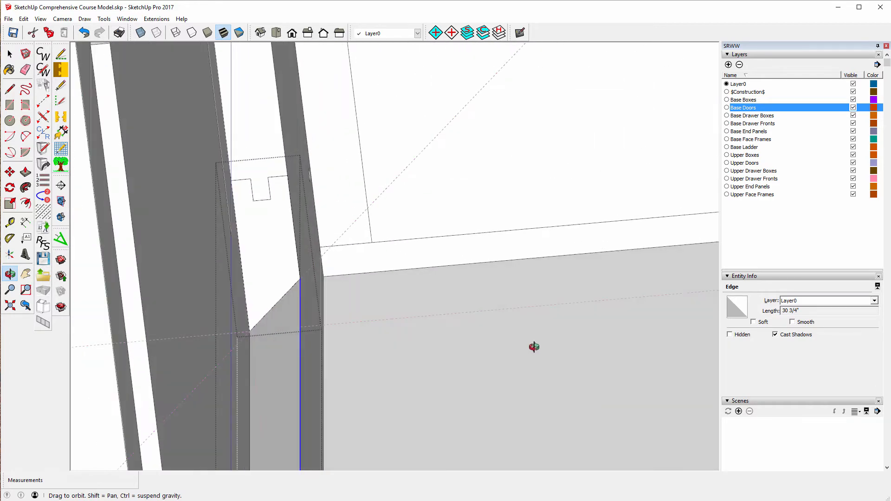
scroll(517, 362, "down", 8)
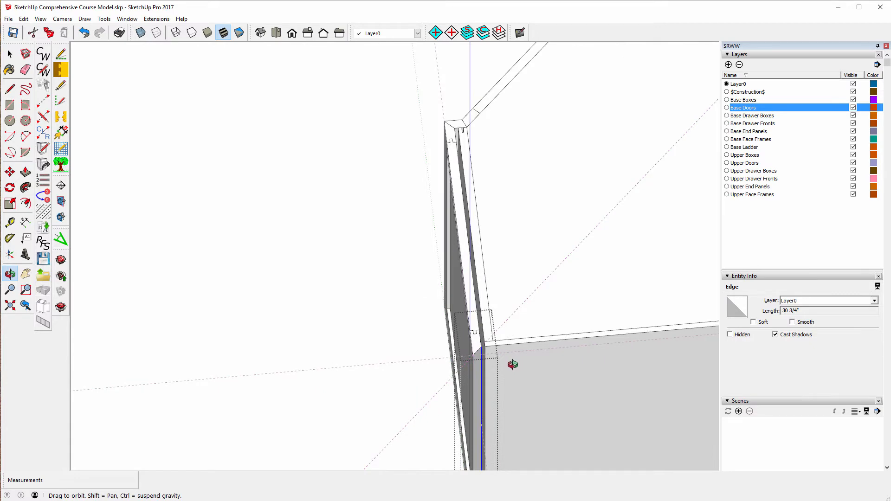
left_click_drag(541, 350, 428, 305)
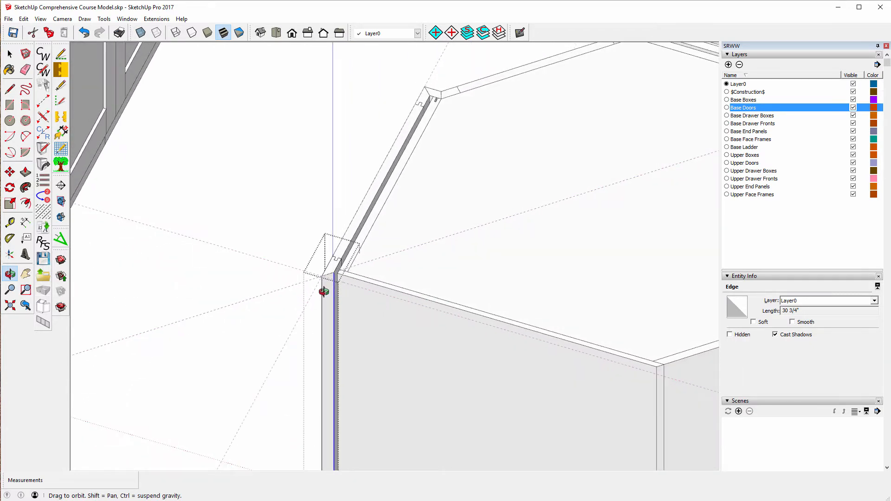
scroll(252, 258, "down", 5)
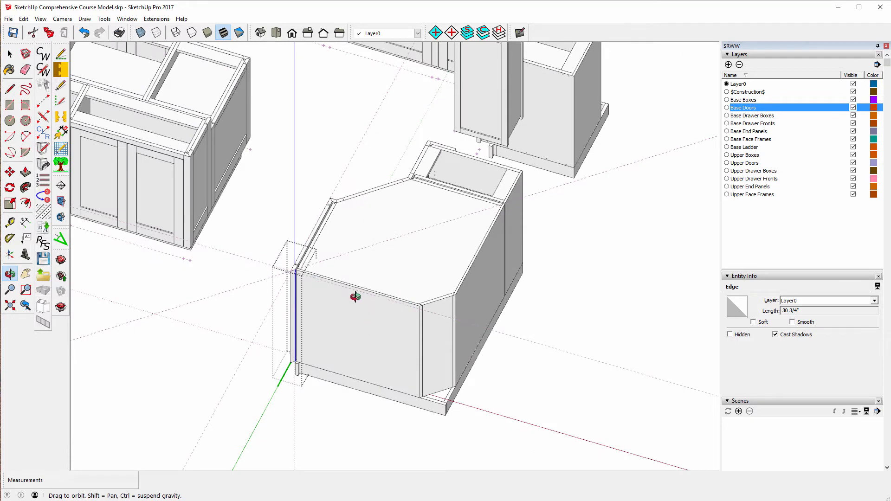
left_click(9, 54)
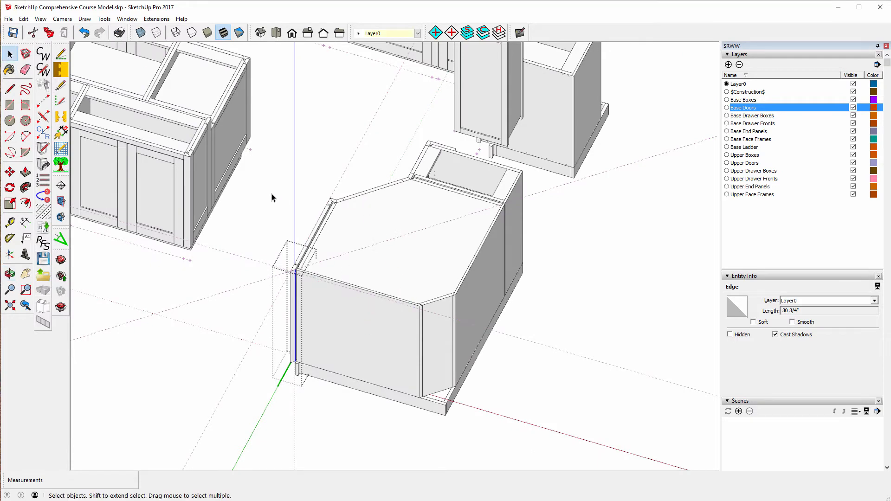
key("Escape")
Measure the distance between the right back's outer top edge and the guide running parallel to it.
scroll(366, 299, "up", 5)
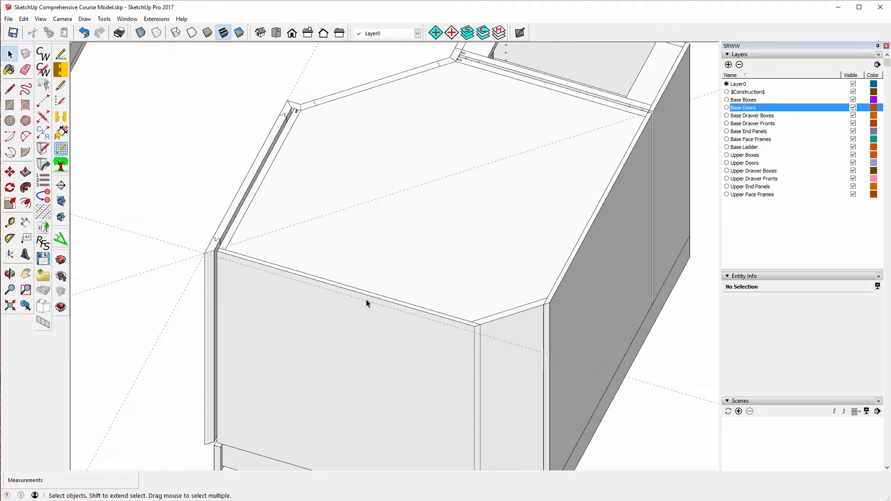
left_click(363, 301)
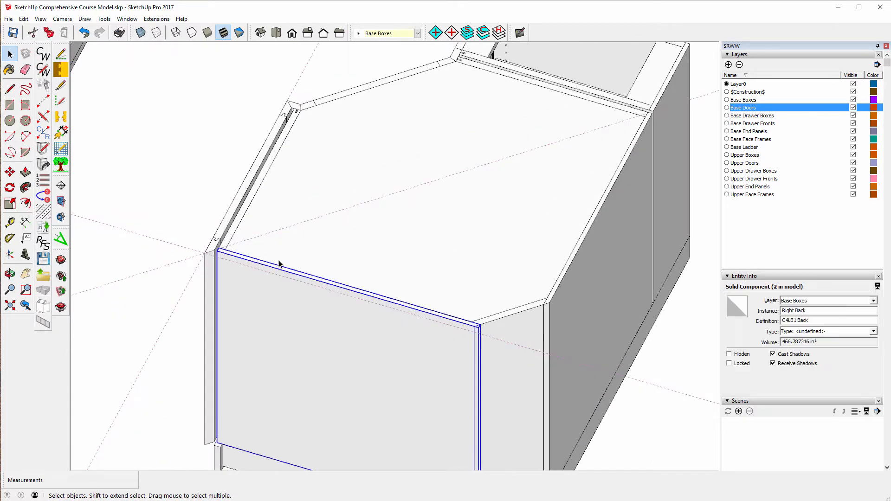
left_click(152, 239)
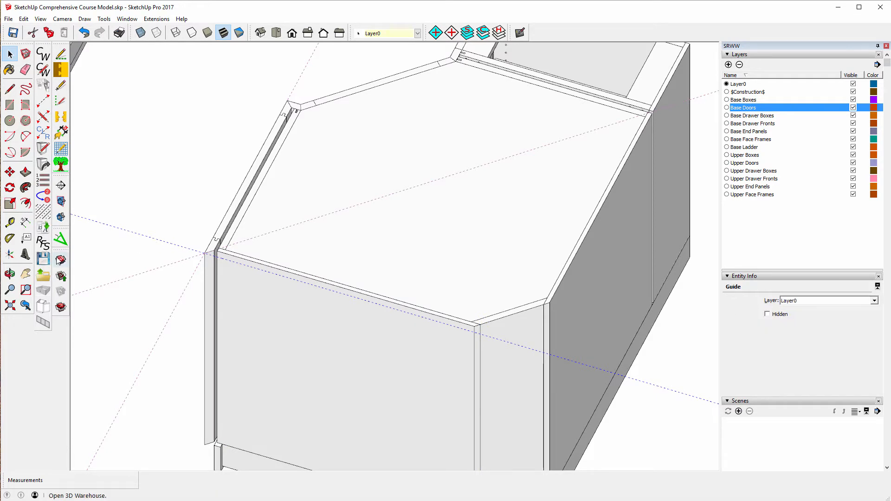
left_click(9, 222)
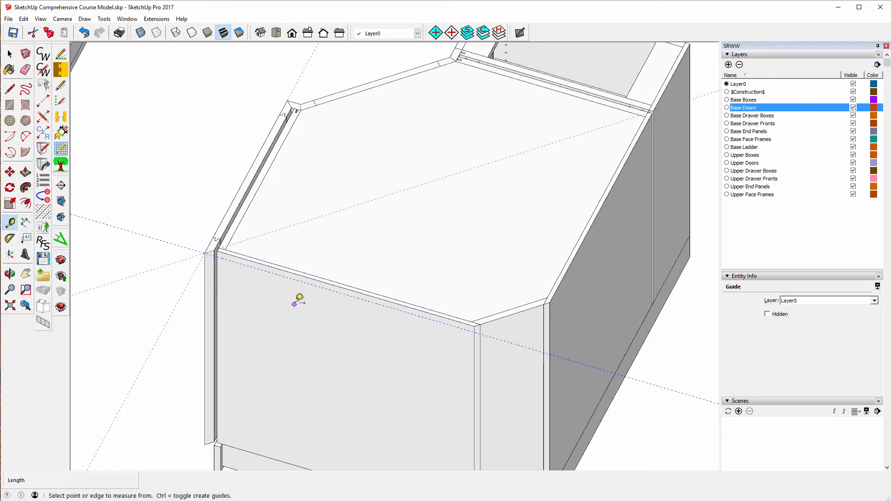
scroll(298, 243, "up", 3)
left_click(315, 268)
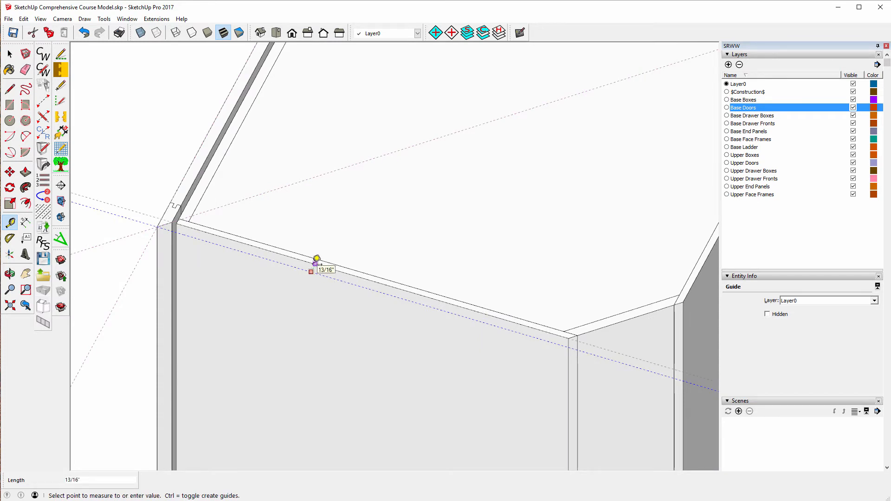
left_click(316, 258)
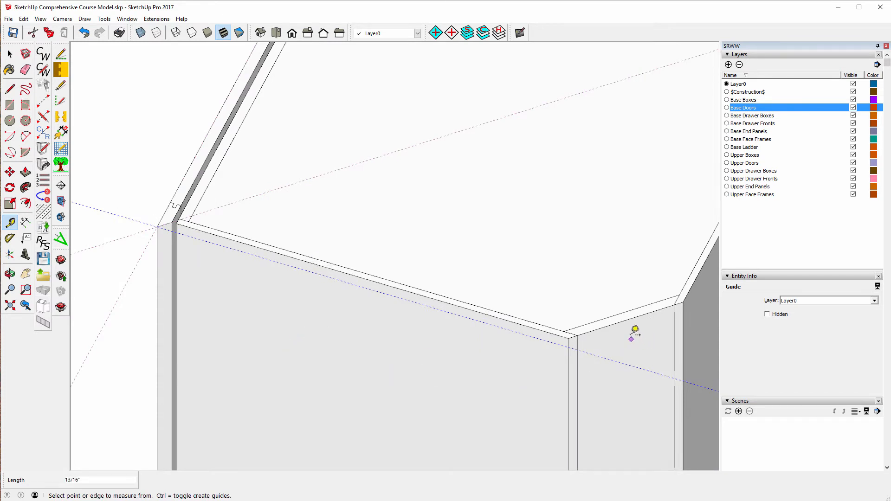
Add guides 13/16" outward from the outer top edges of the angled back and the left back.
left_click(627, 319)
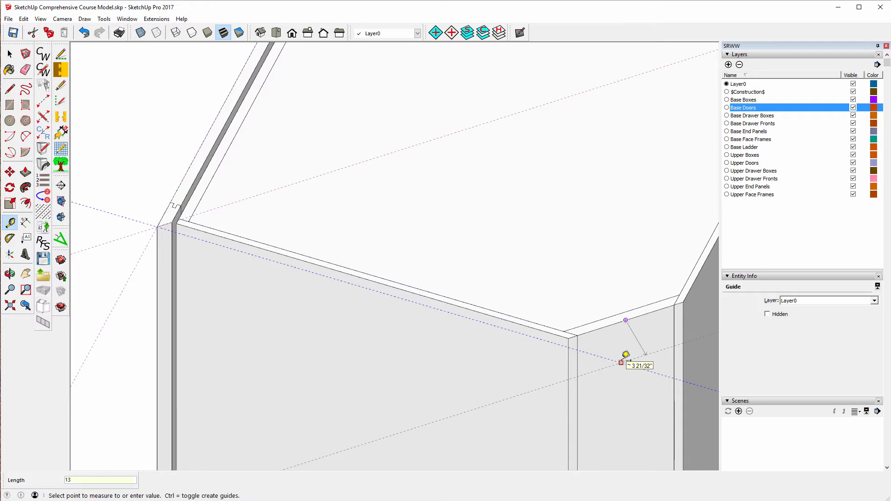
key("Return")
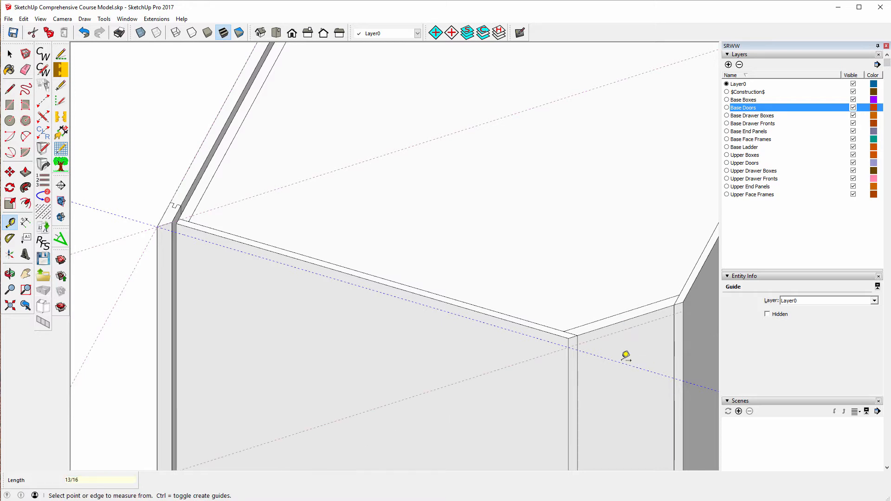
scroll(183, 292, "down", 3)
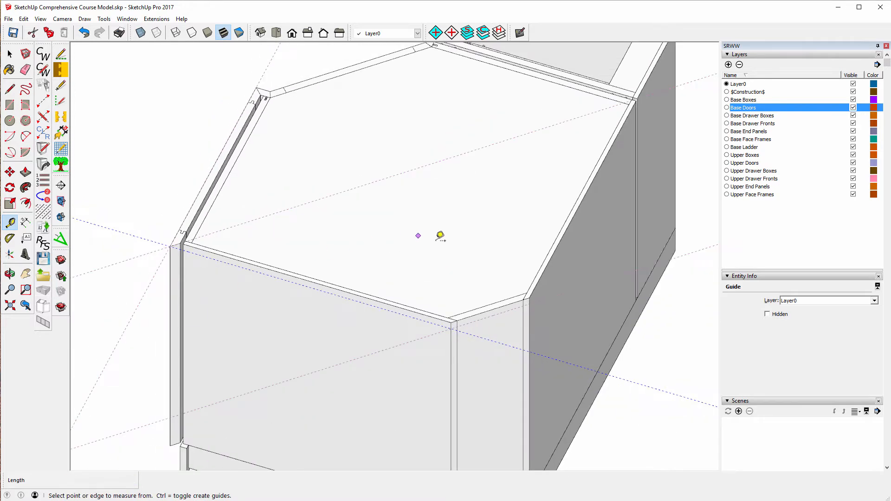
left_click(564, 235)
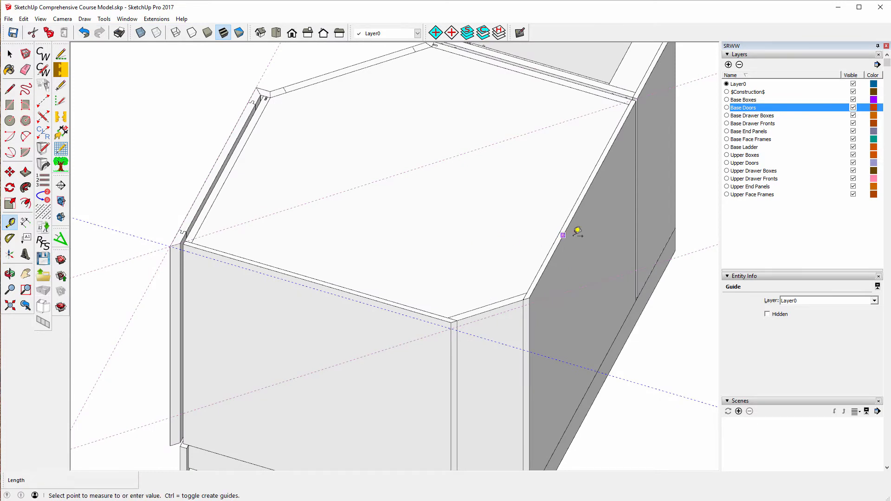
type("13/16")
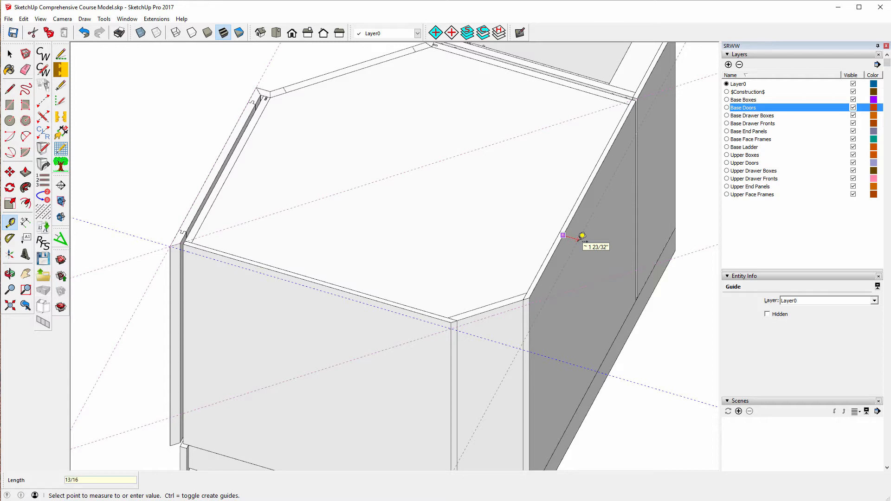
key("Return")
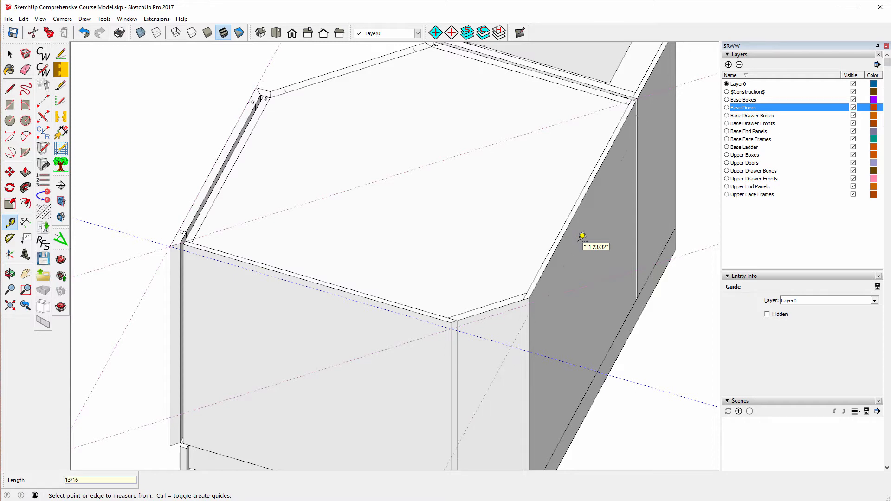
scroll(555, 264, "up", 2)
scroll(551, 270, "down", 3)
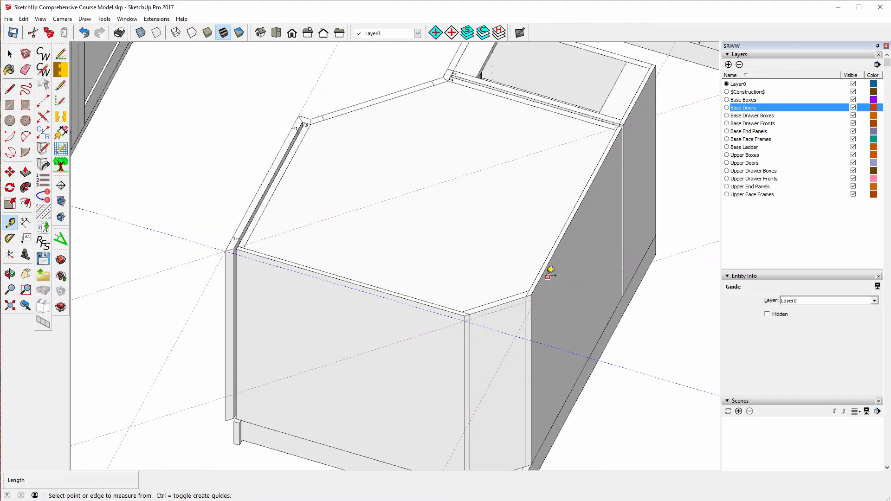
scroll(550, 270, "down", 1)
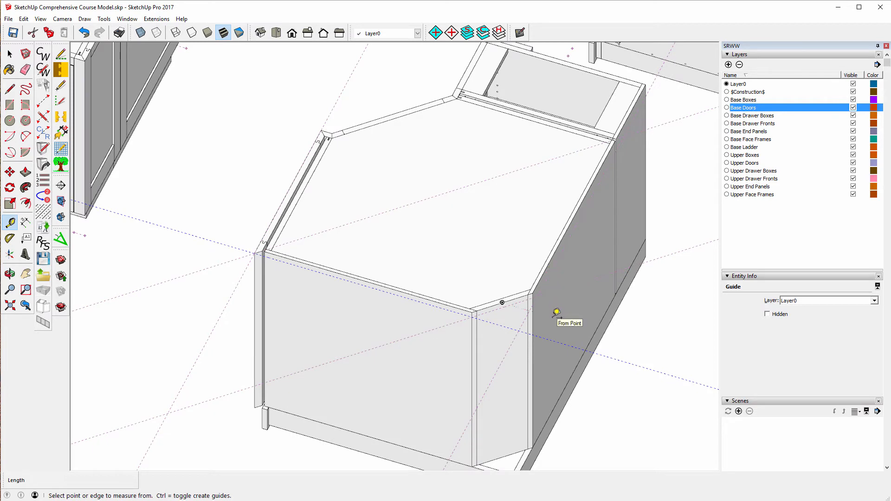
Draw a rectangle about 31 19/32" by 30 3/4" over the cabinet's left back, between the guide intersections at its two ends.
left_click(10, 104)
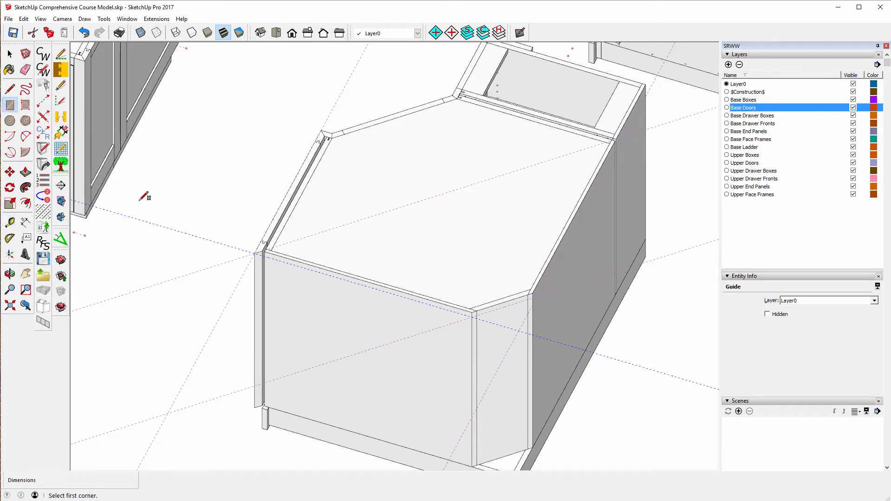
left_click(254, 407)
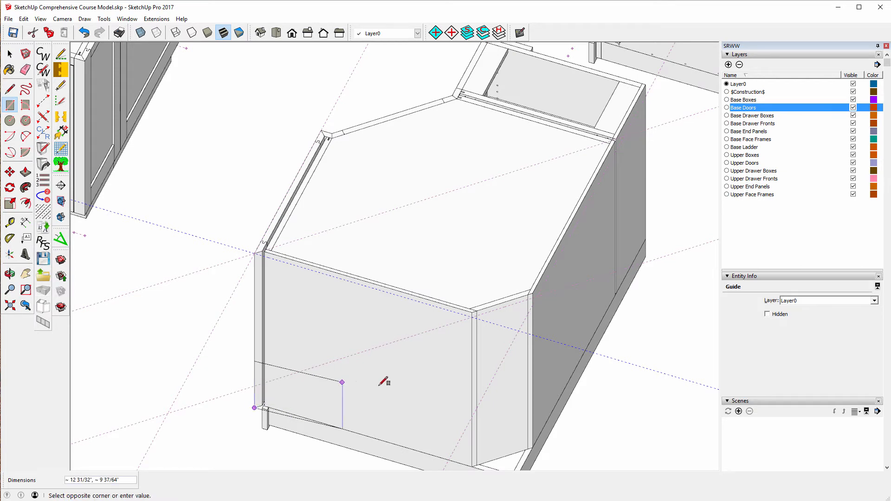
left_click(474, 315)
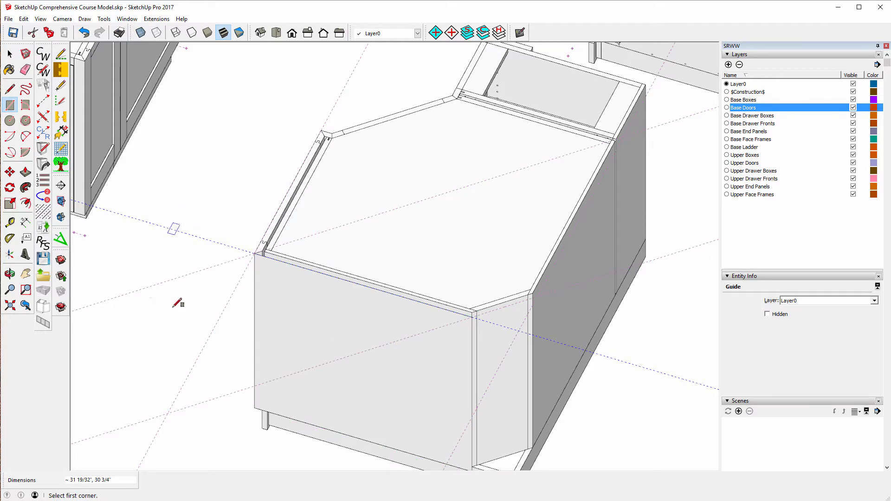
scroll(175, 296, "down", 4)
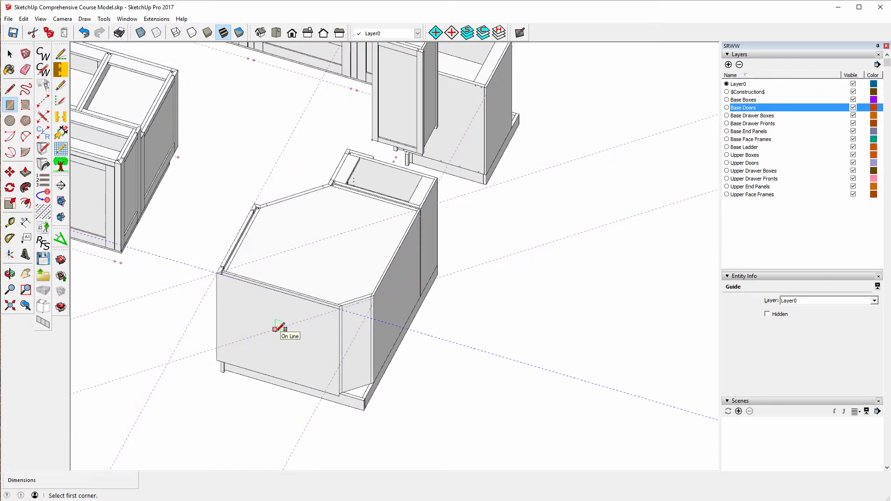
Split the left back rectangle into two equal halves with a vertical line between its top and bottom edge midpoints.
left_click(10, 54)
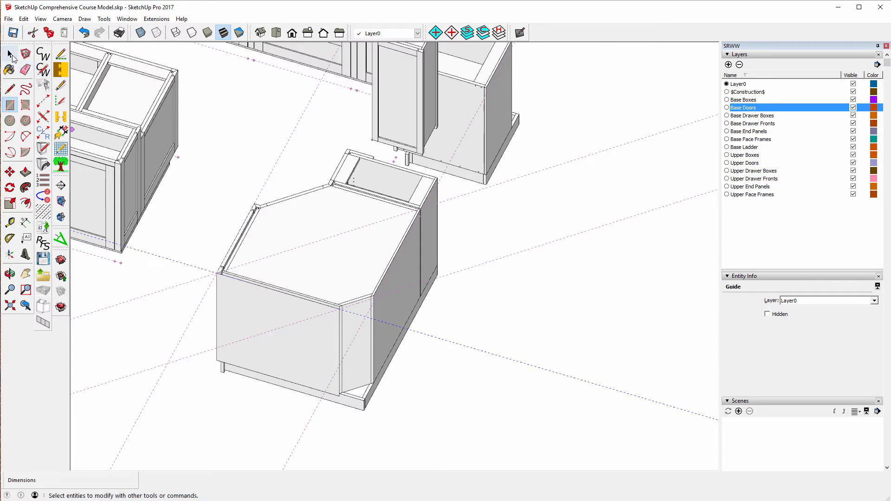
key("r")
scroll(318, 300, "down", 3)
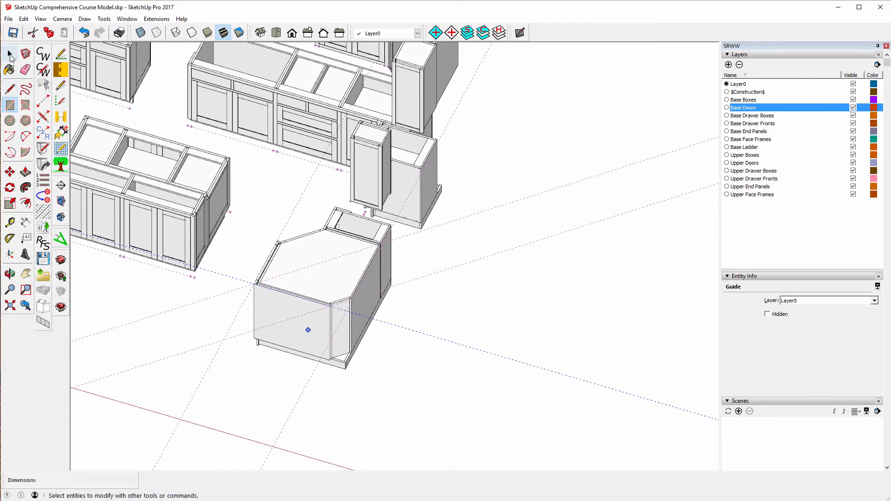
left_click(9, 89)
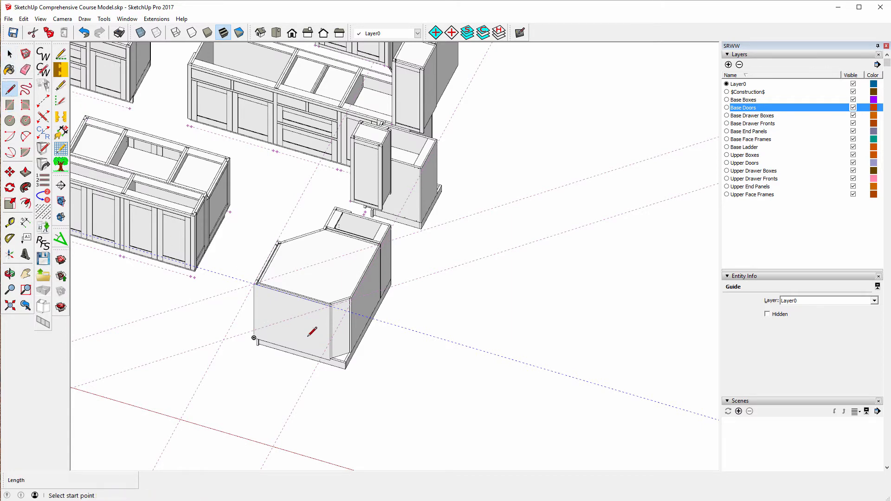
scroll(303, 330, "up", 3)
scroll(304, 328, "up", 2)
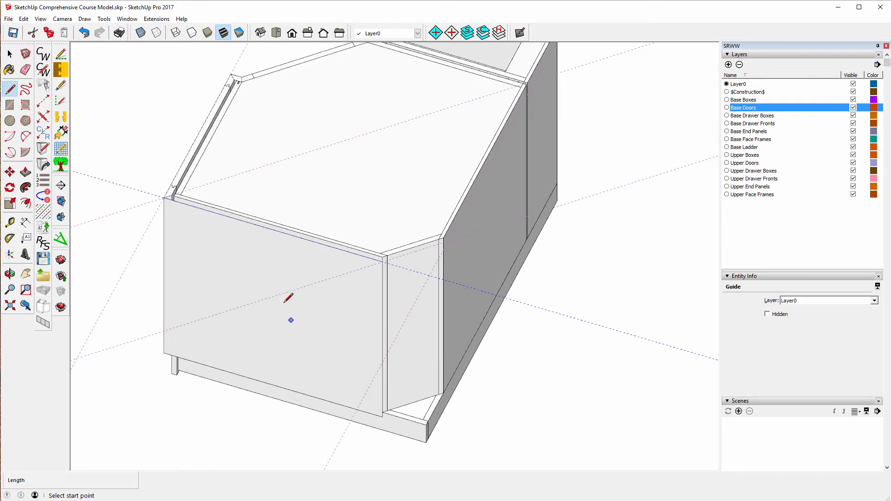
left_click(274, 230)
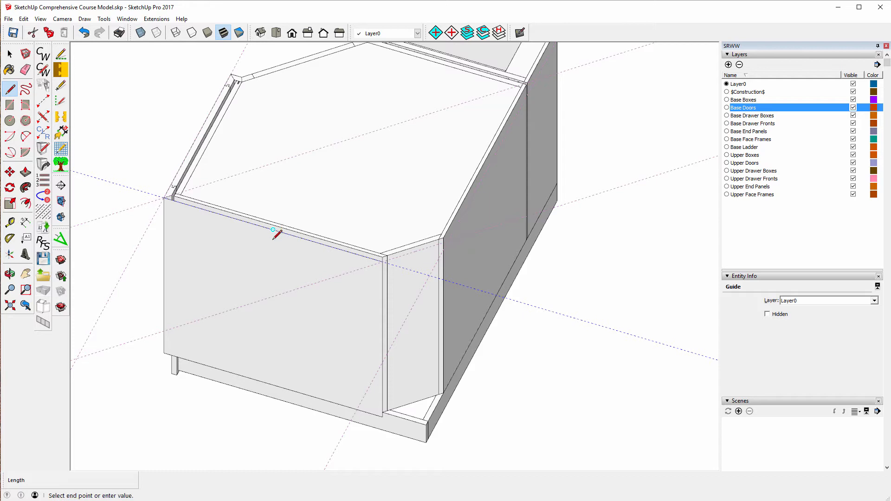
left_click(273, 384)
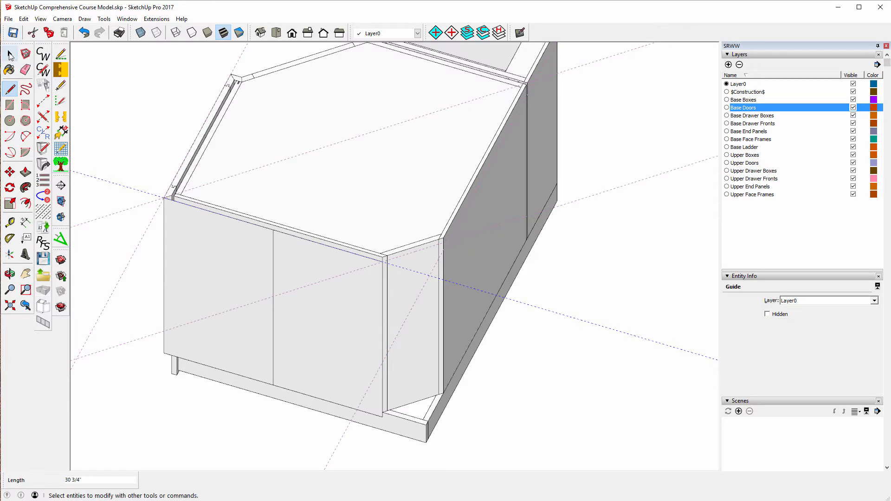
left_click(9, 55)
triple_click(216, 268)
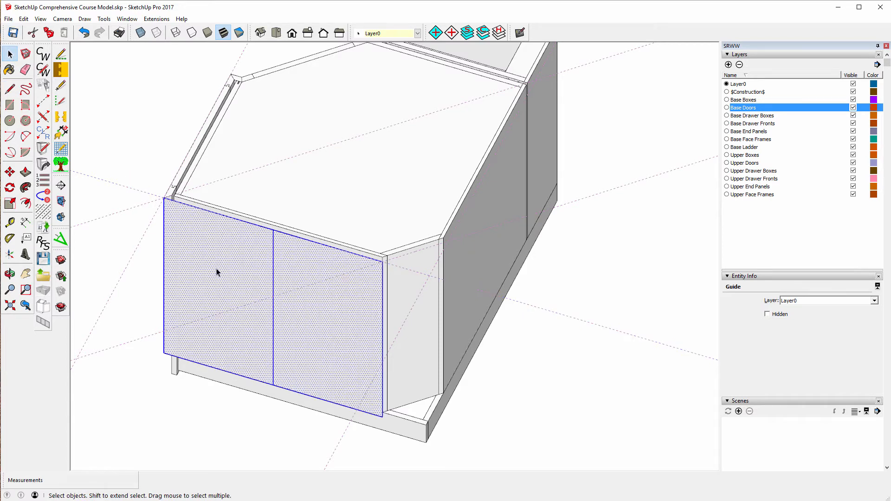
left_click(40, 324)
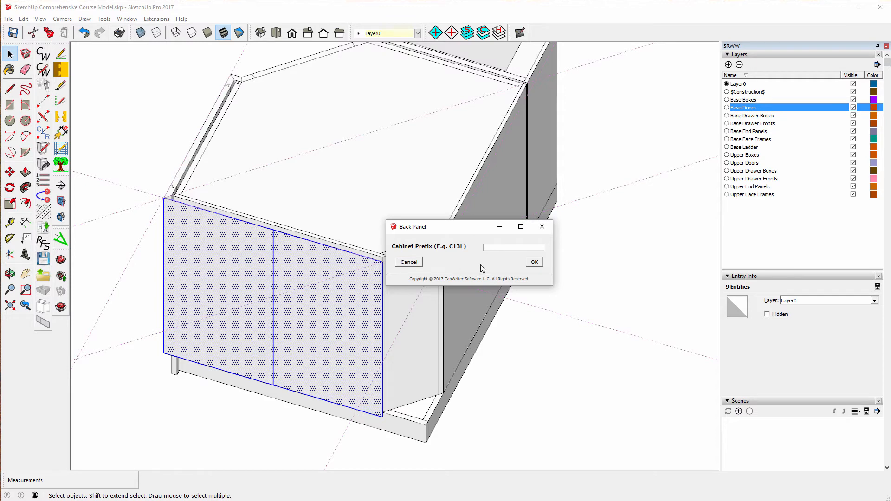
left_click(408, 262)
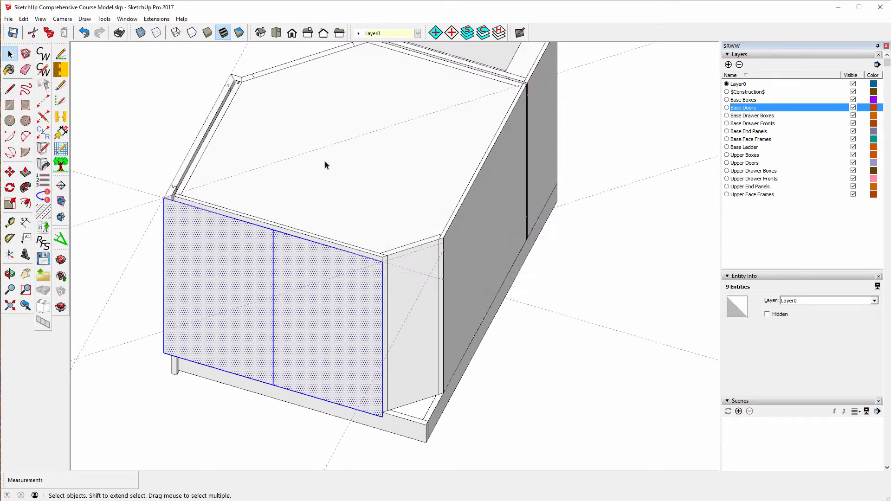
Look up the cabinet prefix on the top component, then create a back panel from the split rectangle with prefix C4L, confirming the selected cabinet.
left_click(266, 128)
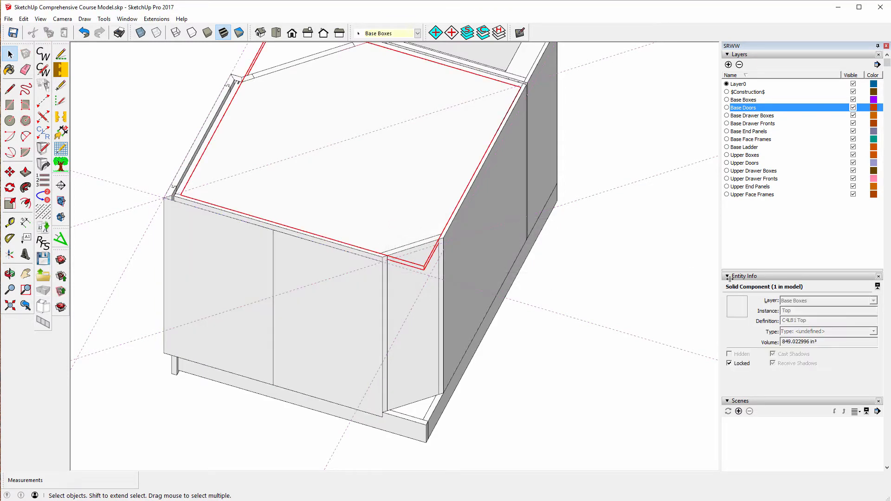
triple_click(194, 244)
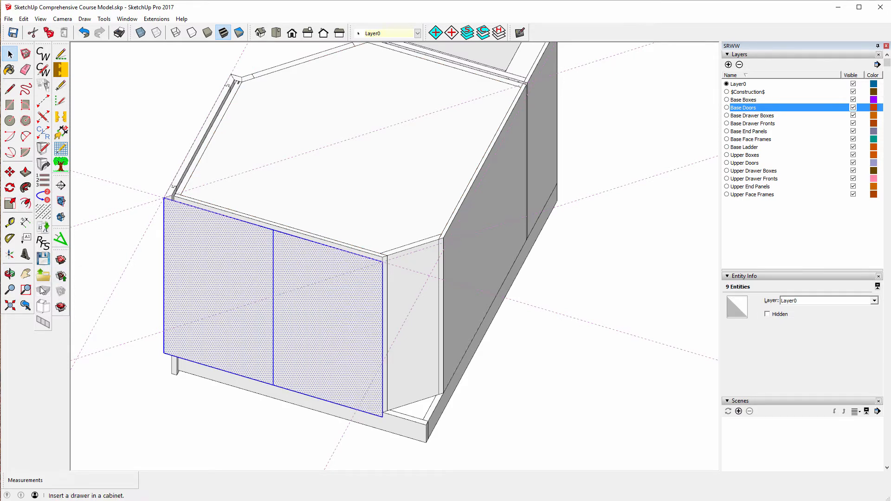
left_click(43, 322)
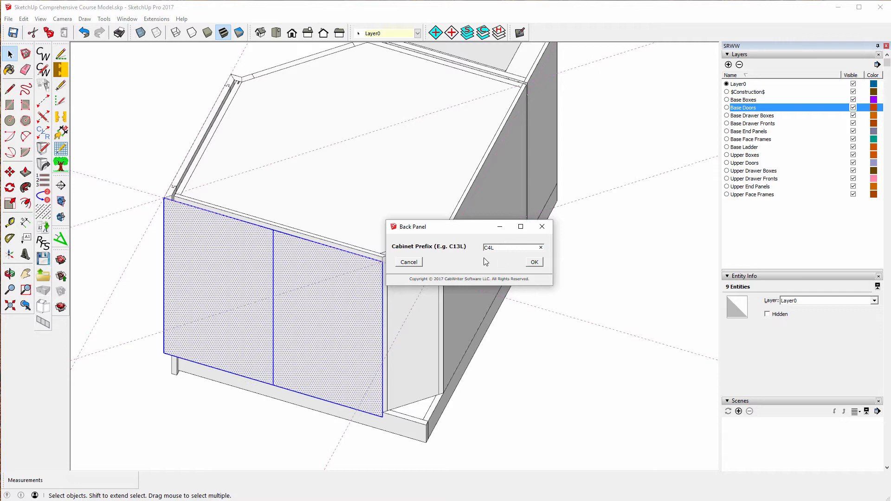
left_click(534, 262)
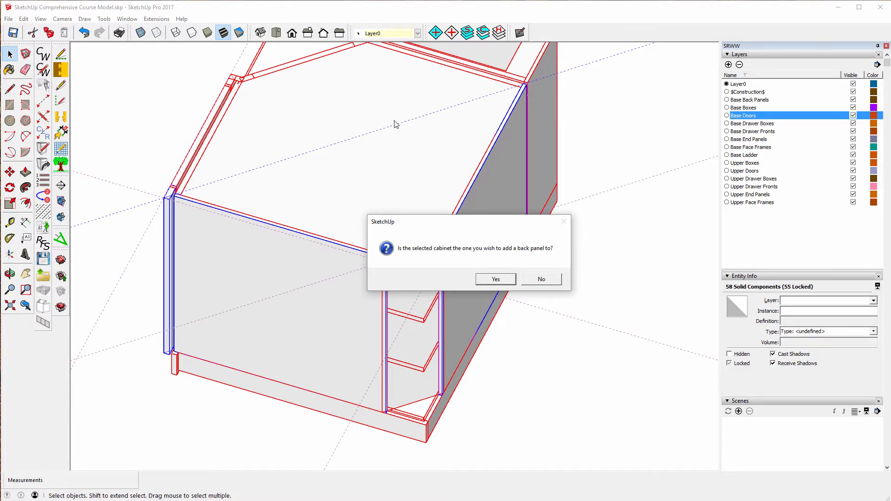
left_click(493, 279)
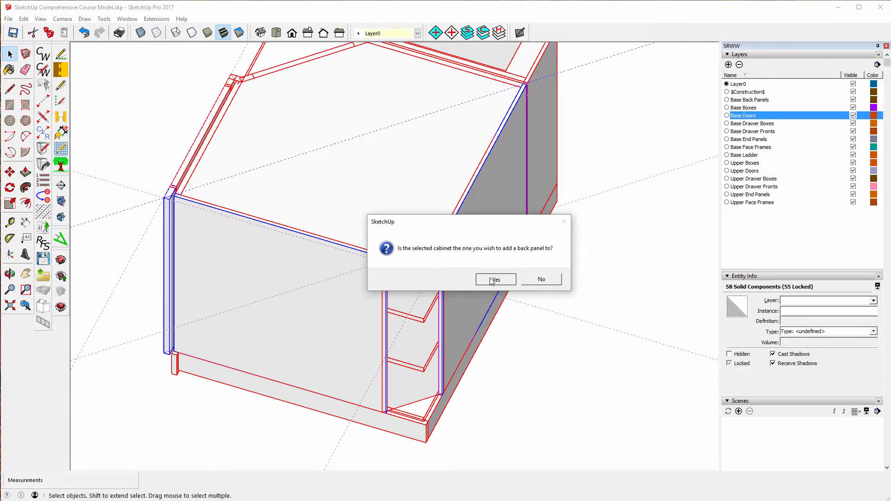
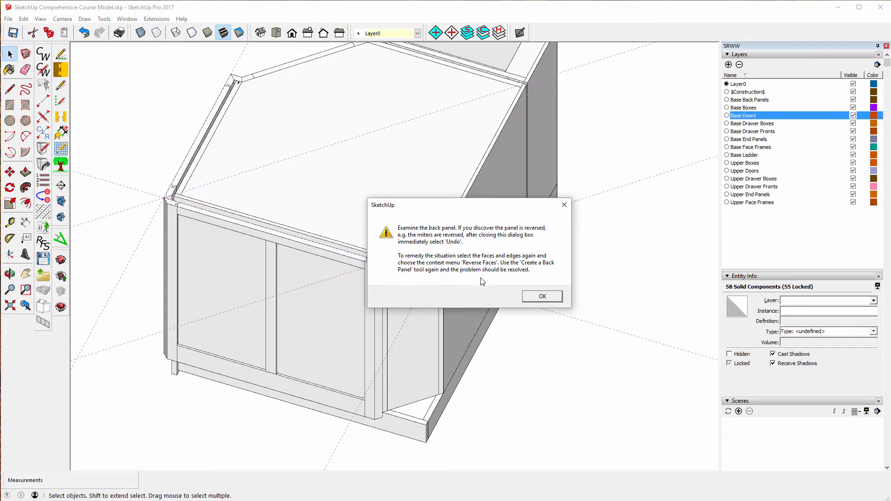
Undo the reversed back panel and reverse the two adjoining rectangular faces along with their edges on the cabinet's back.
left_click(540, 297)
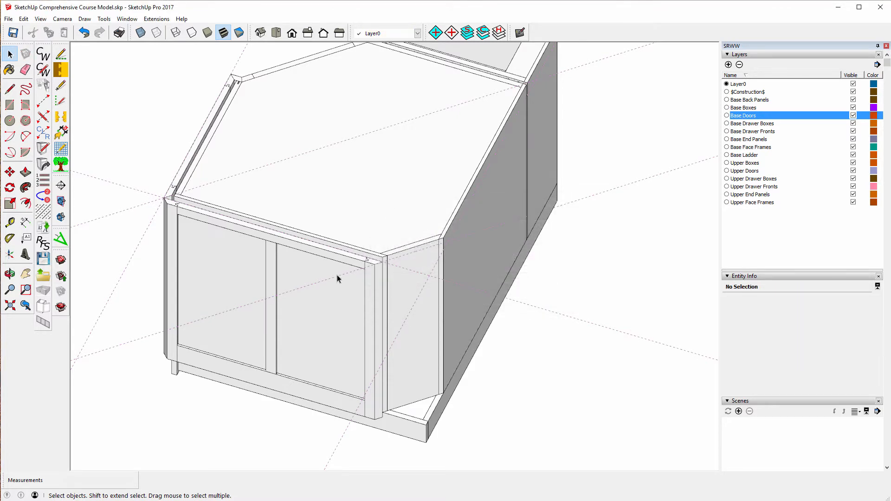
left_click(85, 33)
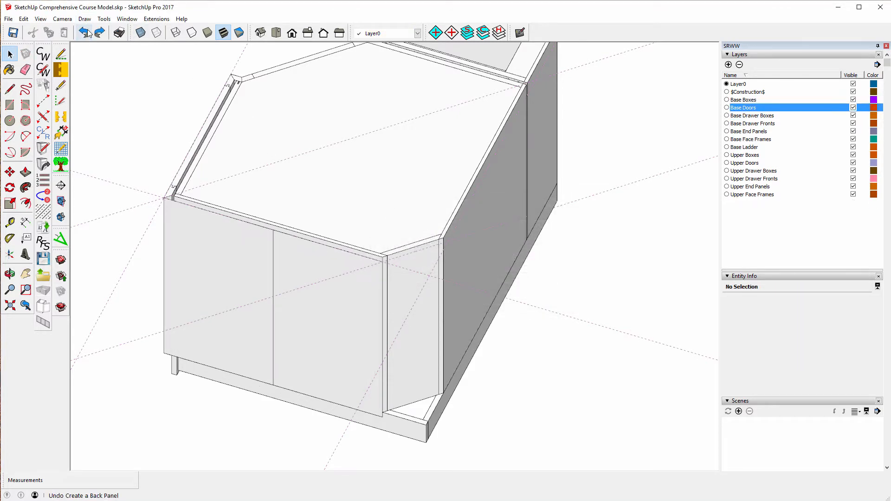
triple_click(242, 258)
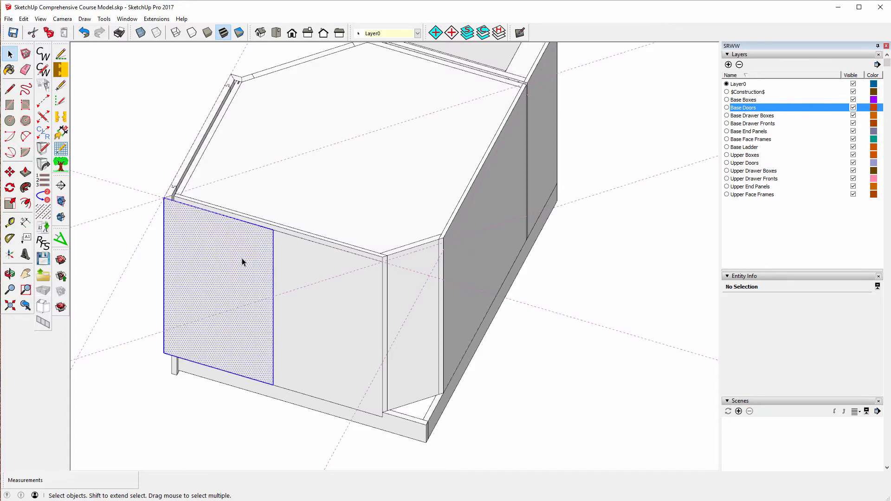
right_click(242, 258)
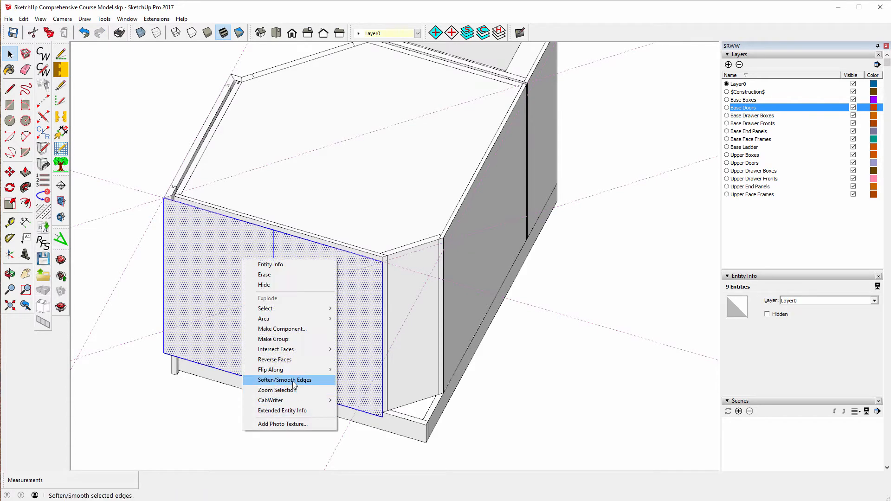
left_click(279, 359)
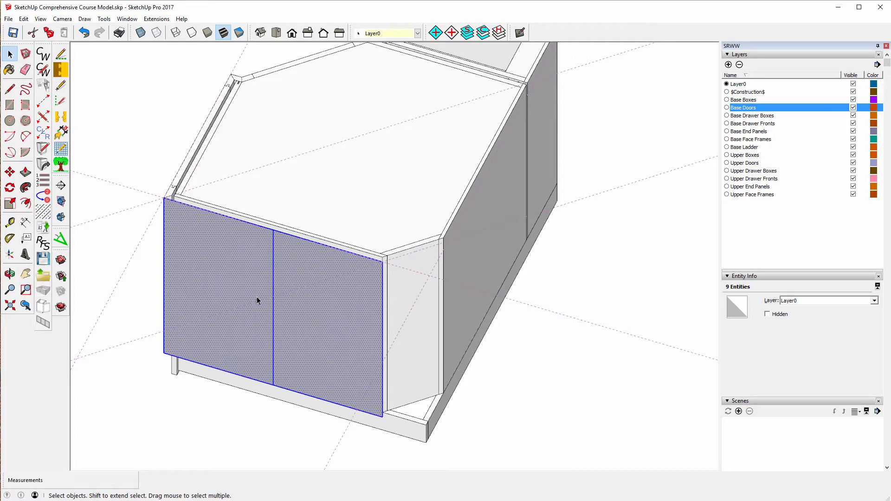
Create a back panel from the reversed faces using cabinet prefix C4L, confirming the highlighted cabinet.
left_click(41, 326)
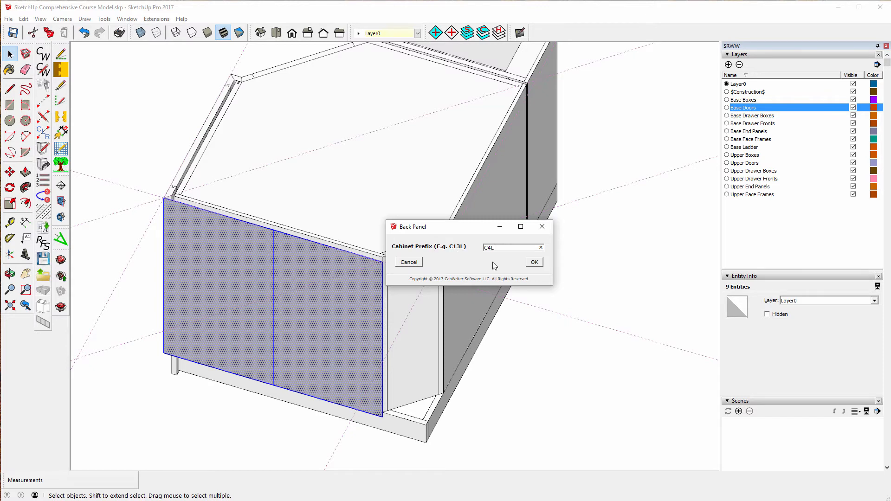
left_click(535, 262)
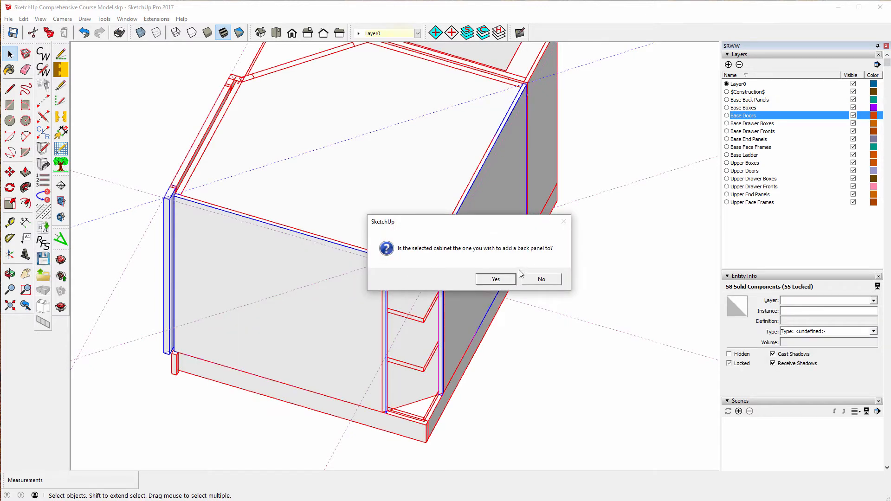
left_click(494, 280)
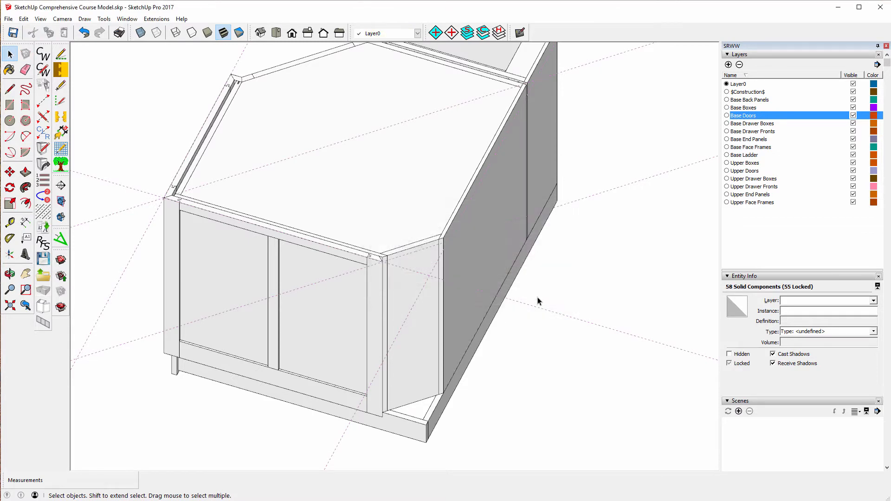
left_click(540, 298)
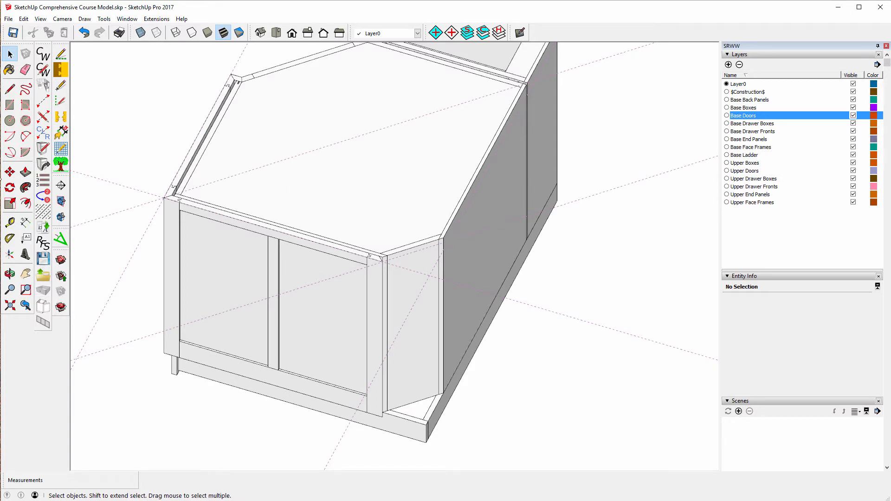
Draw a rectangle about 9 19/32" by 30 3/4" across the cabinet's angled corner, starting at the existing back panel's lower corner.
left_click(10, 274)
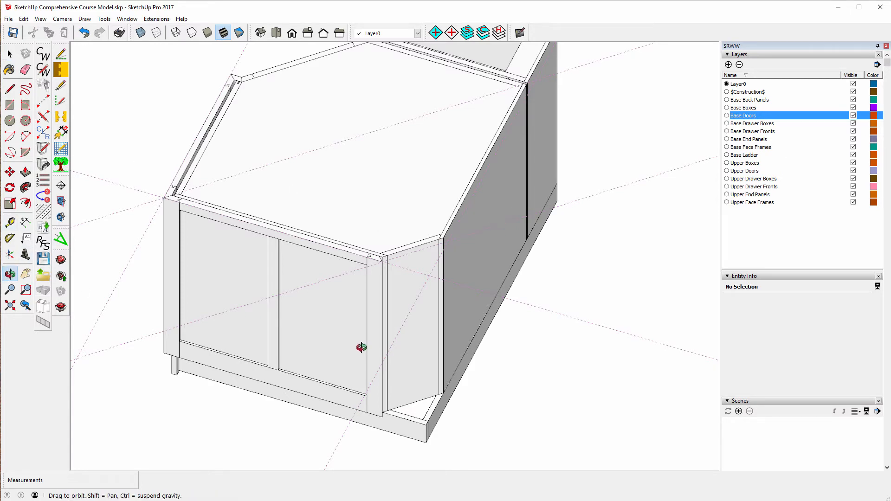
left_click_drag(462, 324, 229, 305)
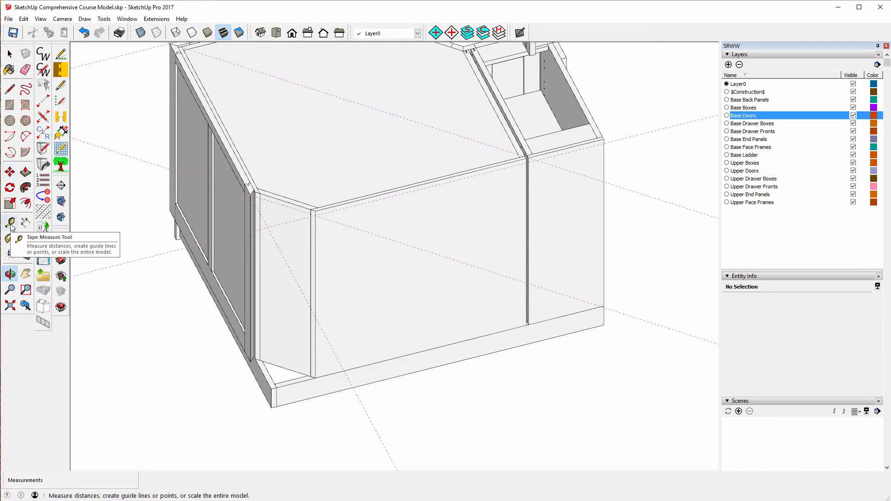
left_click(10, 105)
scroll(253, 367, "up", 3)
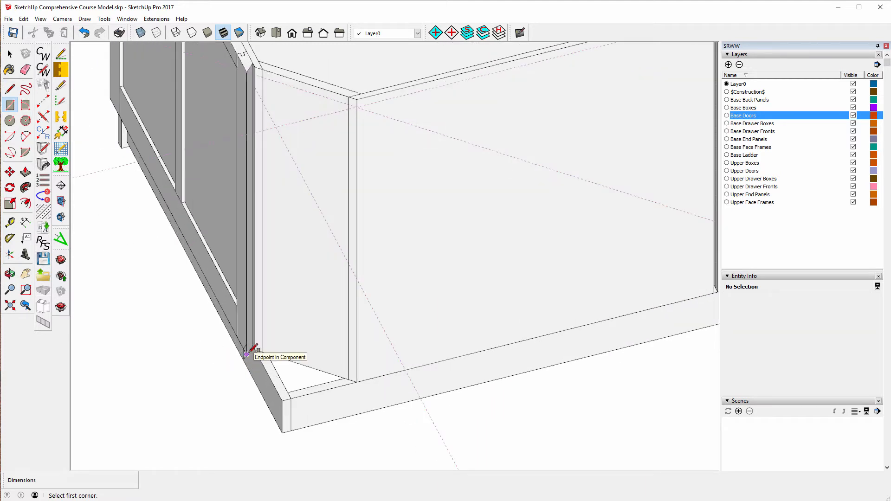
left_click(247, 354)
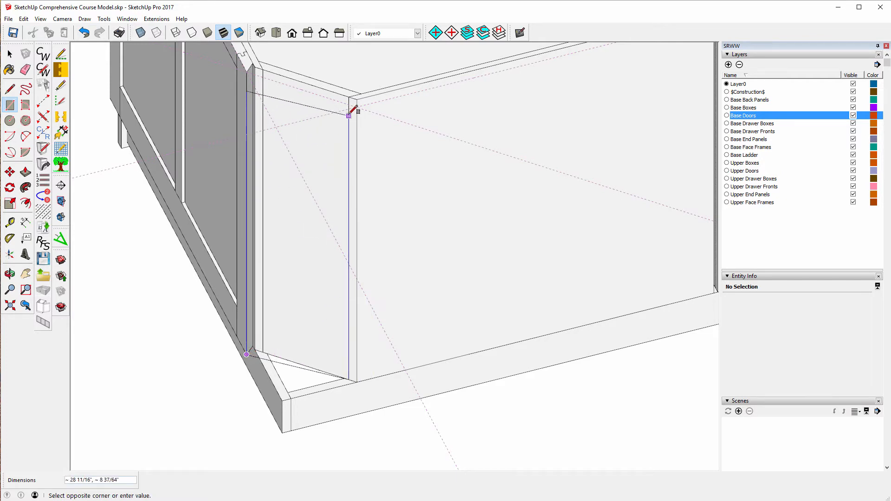
left_click(353, 110)
Try to create a back panel from the angled corner rectangle with cabinet prefix C4L, and undo it.
left_click(10, 55)
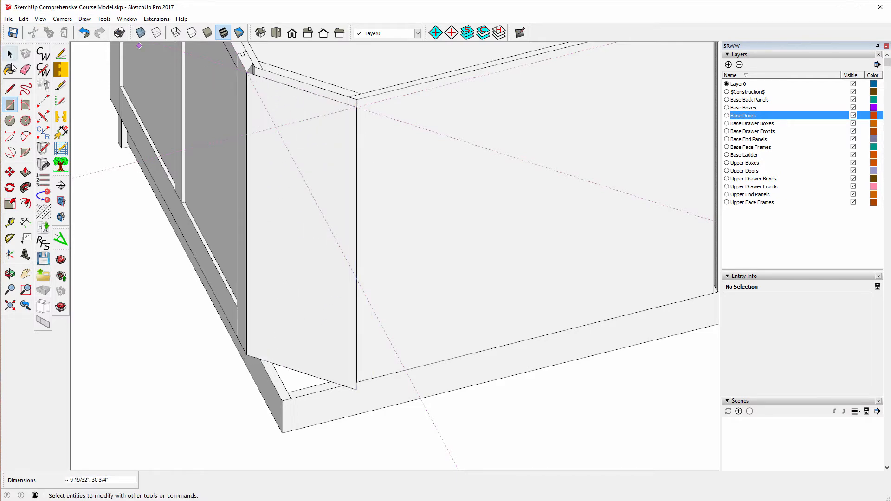
left_click(10, 54)
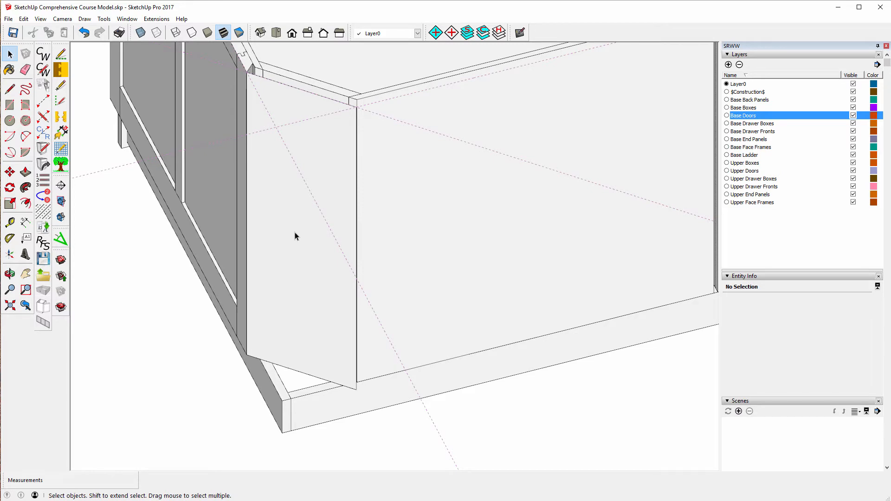
double_click(295, 235)
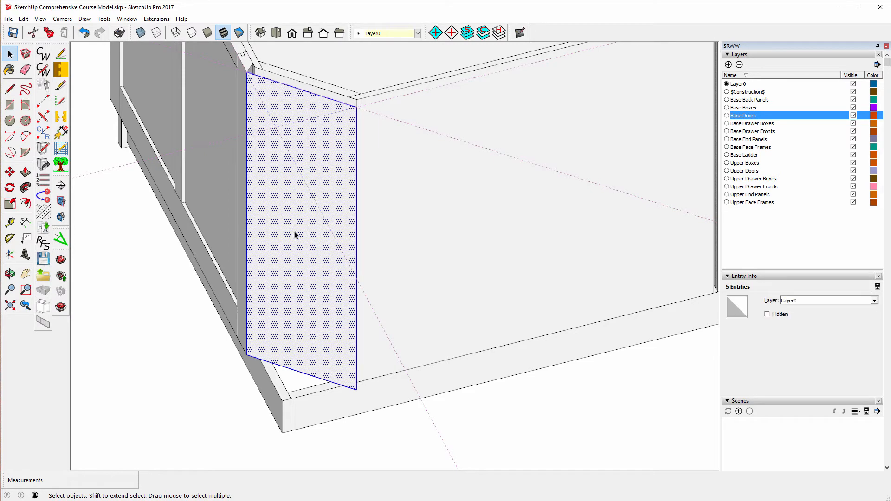
left_click(45, 325)
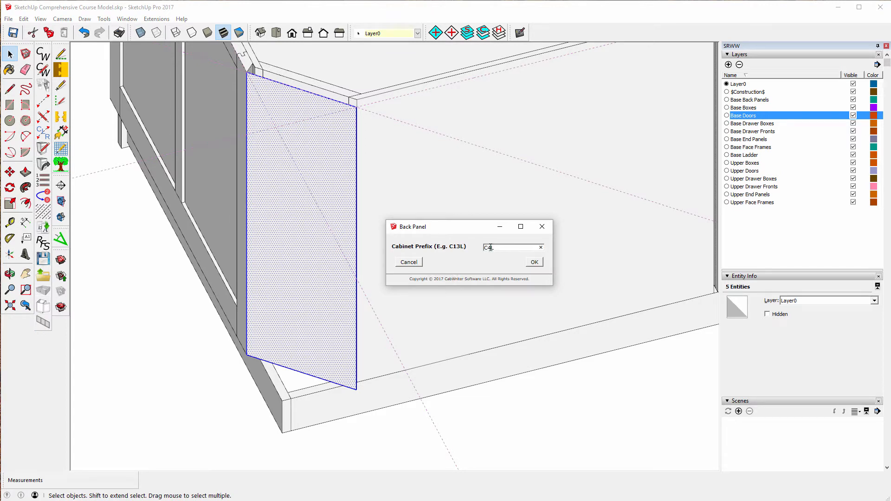
left_click(534, 262)
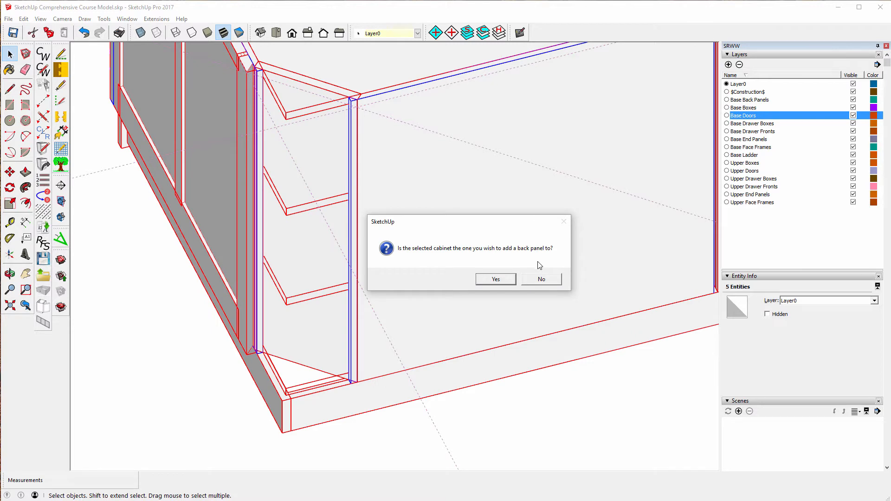
left_click(495, 280)
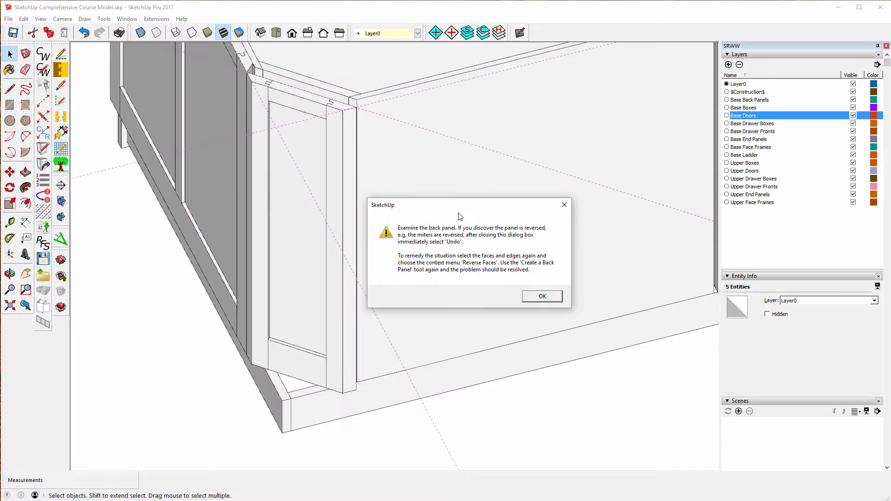
left_click(542, 297)
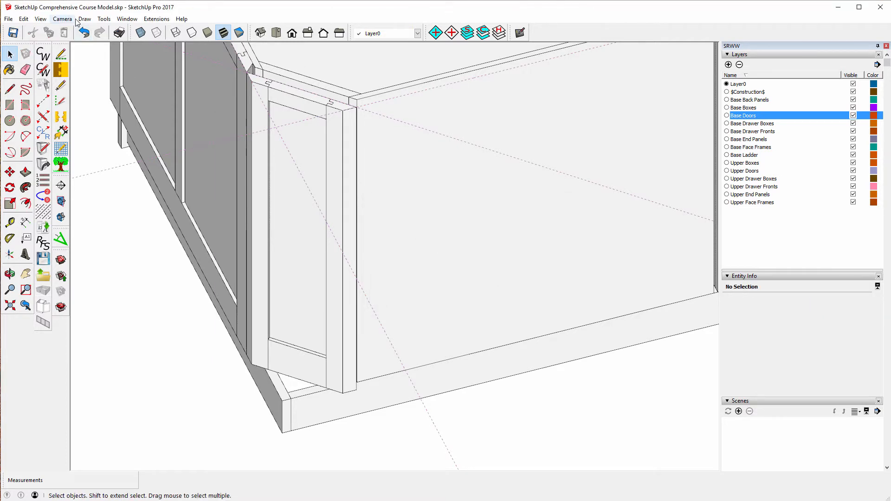
left_click(81, 32)
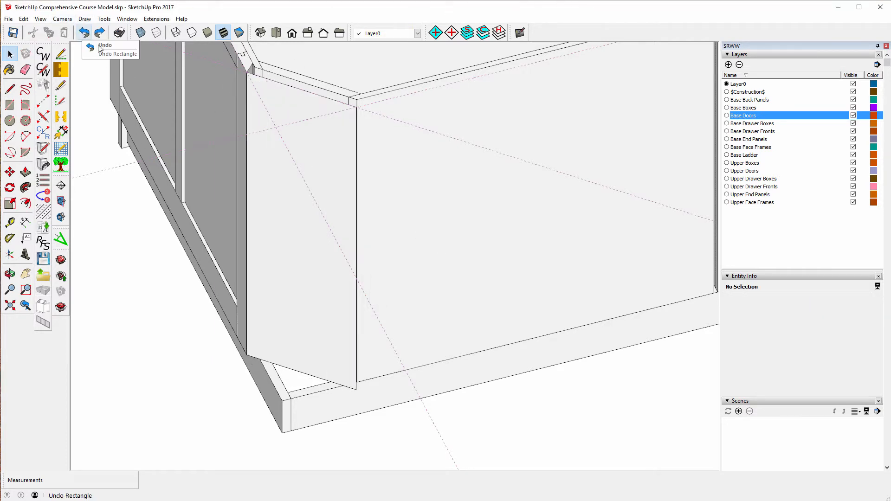
Reverse the face of the angled corner rectangle together with its edges.
double_click(304, 144)
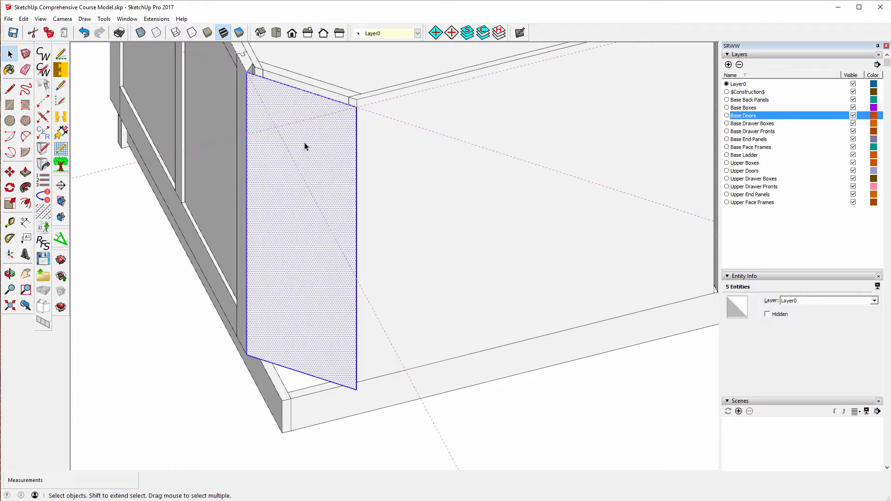
right_click(304, 146)
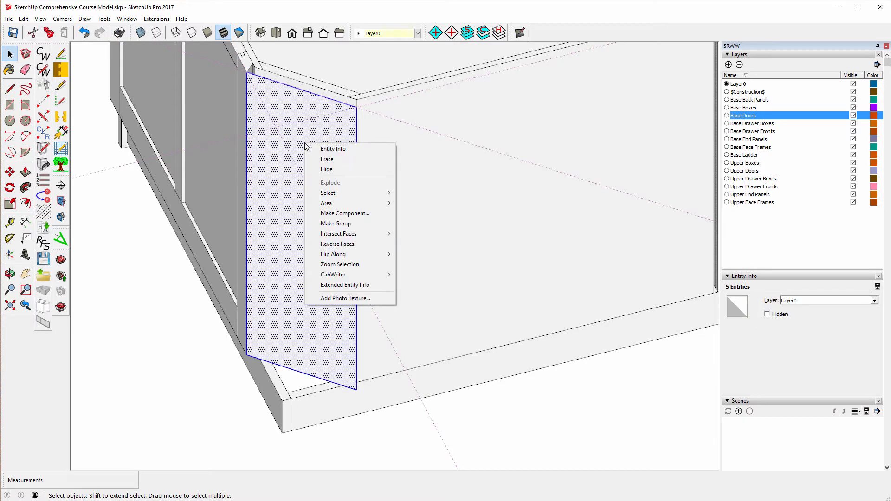
left_click(347, 244)
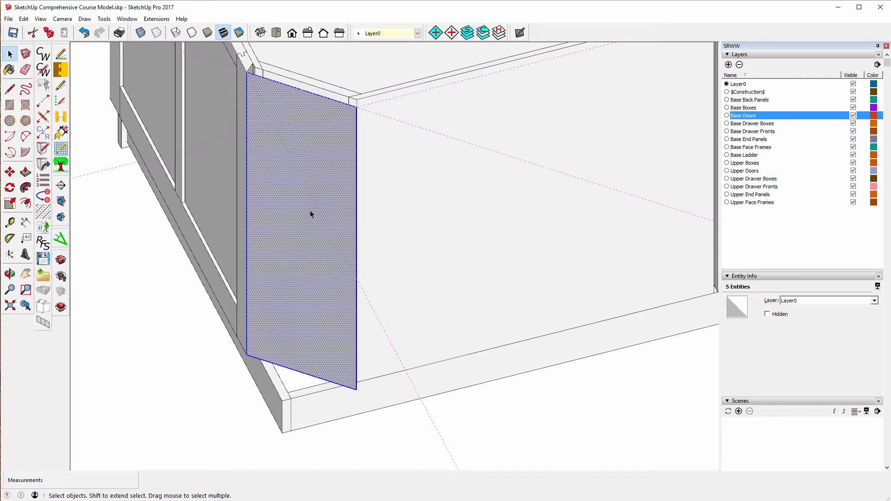
Create the angled corner back panel from the reversed rectangle for cabinet C4L, accepting the highlighted cabinet.
left_click(44, 325)
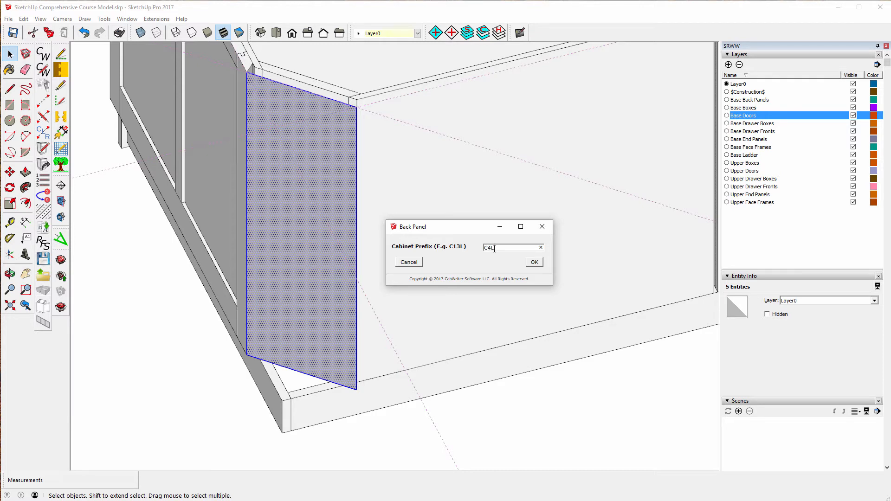
left_click(534, 261)
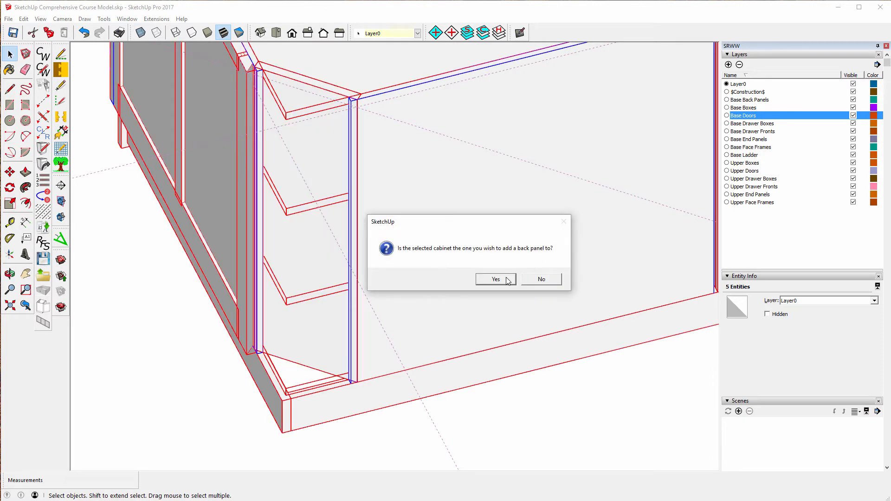
left_click(507, 281)
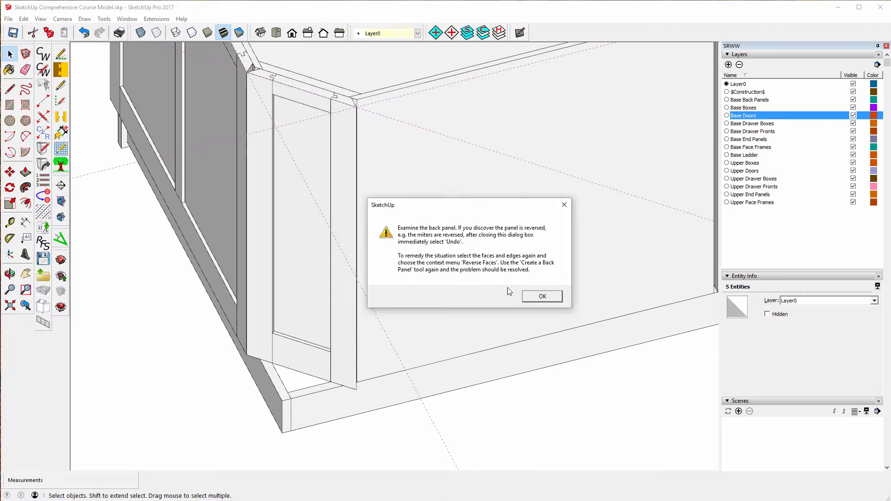
left_click(542, 297)
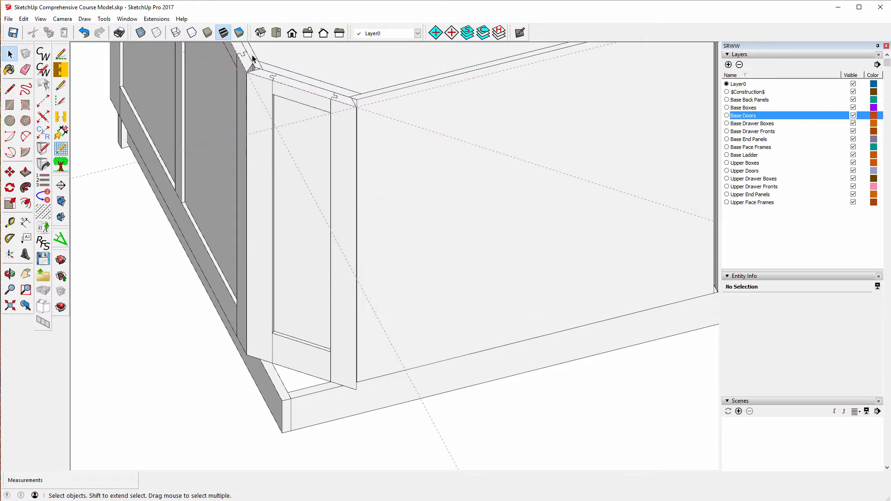
Examine the mitered joints where the angled corner panel meets the adjacent panel and the cabinet side.
scroll(254, 60, "up", 3)
scroll(253, 61, "up", 3)
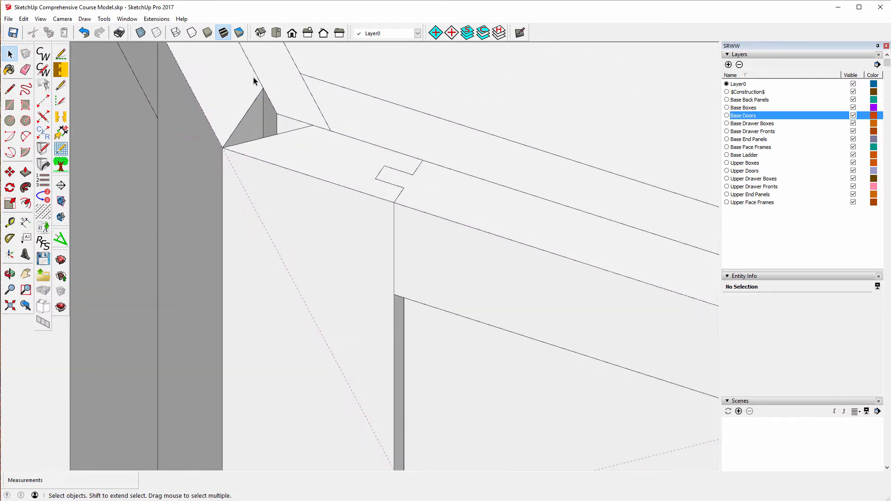
scroll(253, 79, "up", 2)
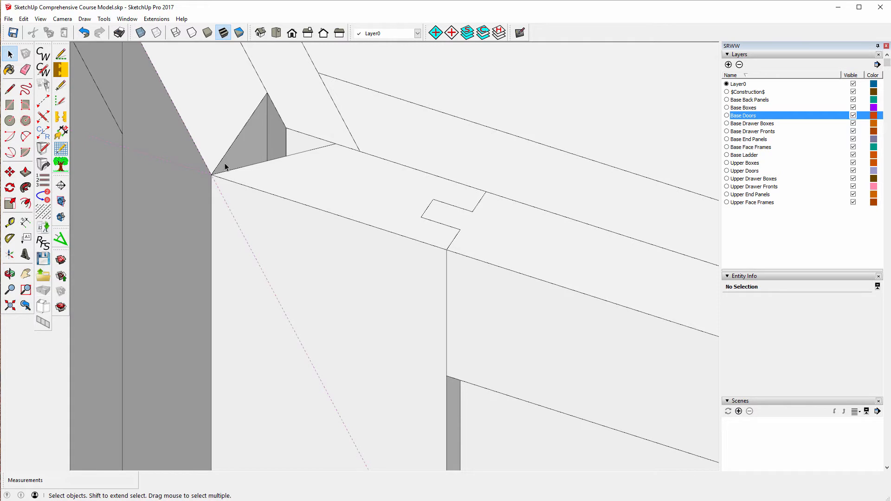
scroll(228, 181, "down", 3)
scroll(226, 179, "down", 1)
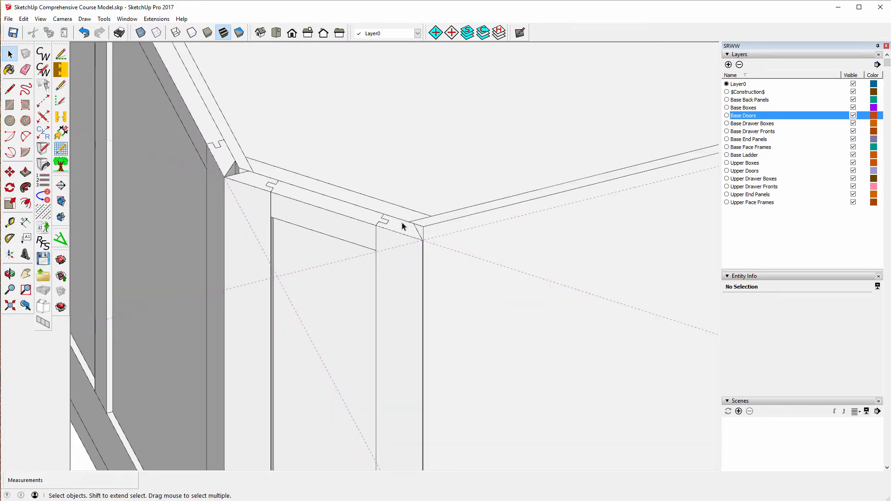
scroll(265, 175, "down", 2)
scroll(204, 145, "down", 2)
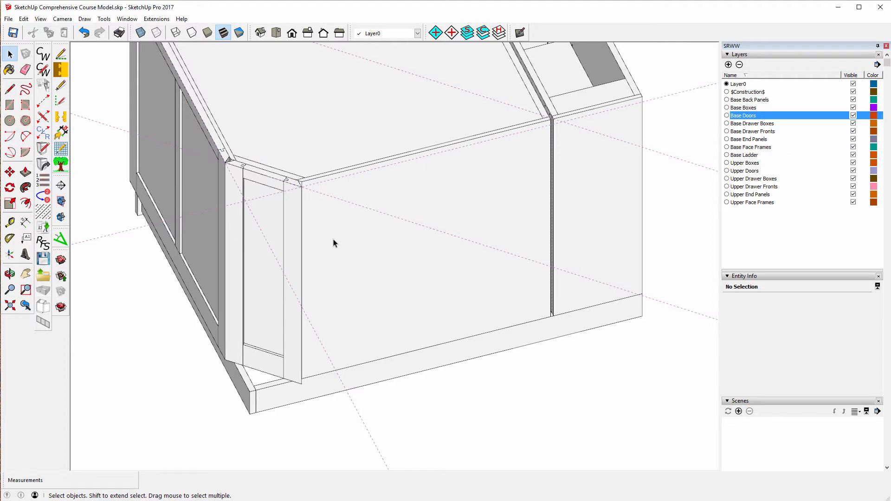
scroll(304, 241, "down", 3)
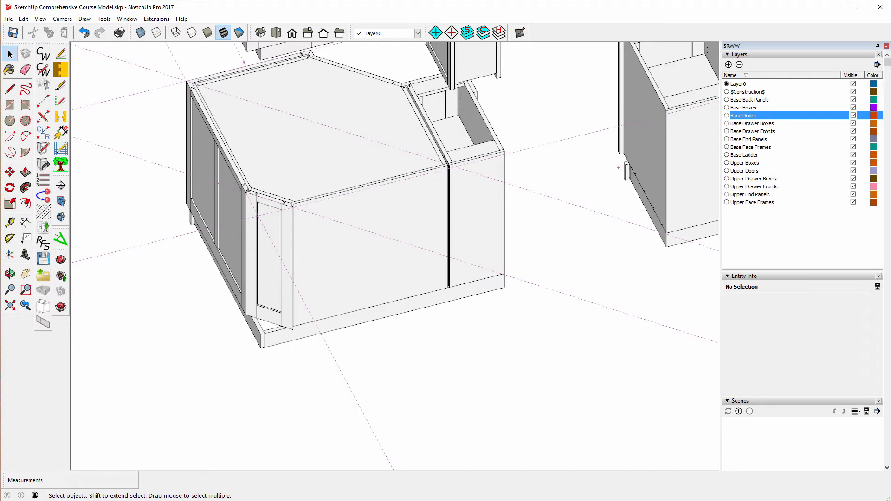
Switch to the CabWriter Comprehensive model and examine the back panels on its angled corner cabinet.
mouse_move(420, 500)
left_click(370, 483)
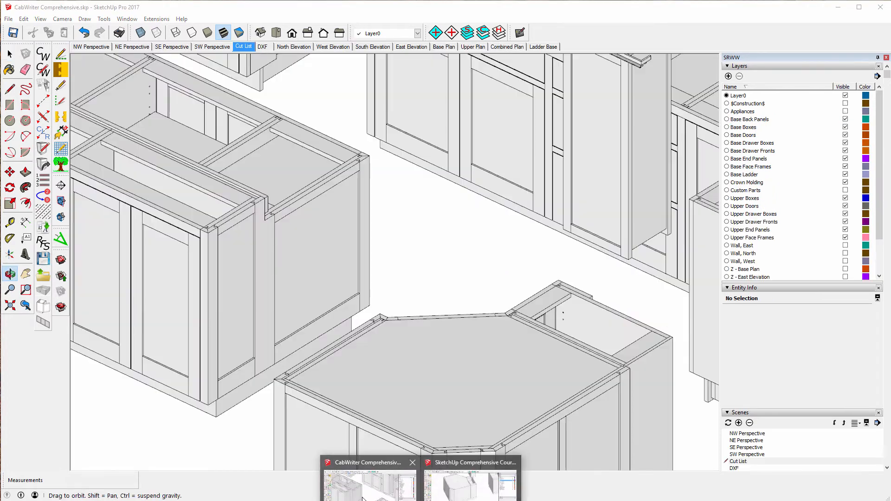
scroll(430, 298, "down", 8)
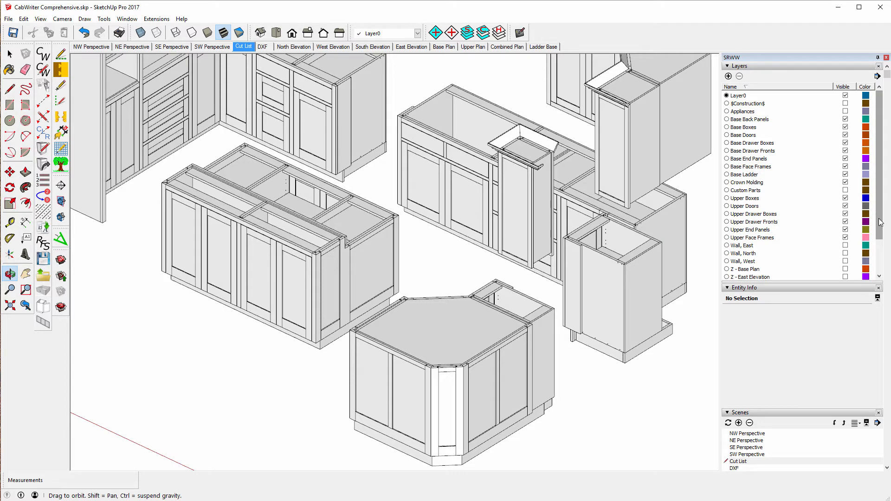
Make the Wall, East layer visible and examine where the east wall meets the angled corner cabinet's back panel.
left_click_drag(881, 222, 885, 264)
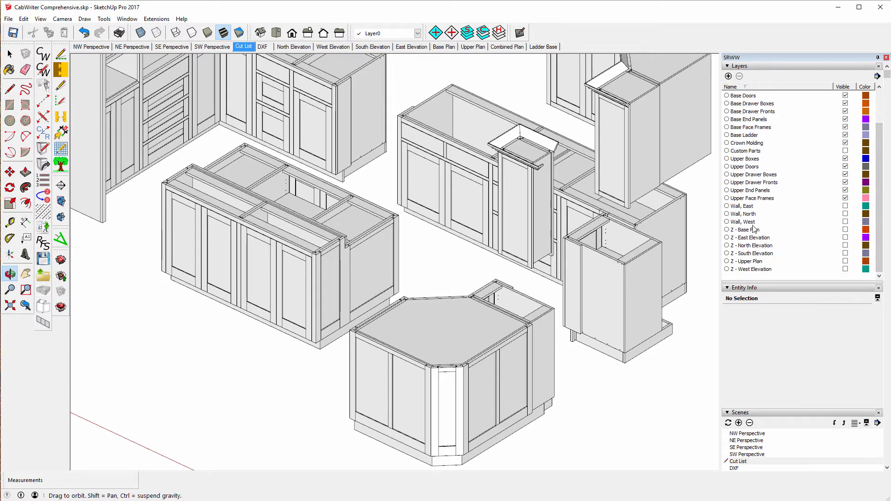
left_click(845, 206)
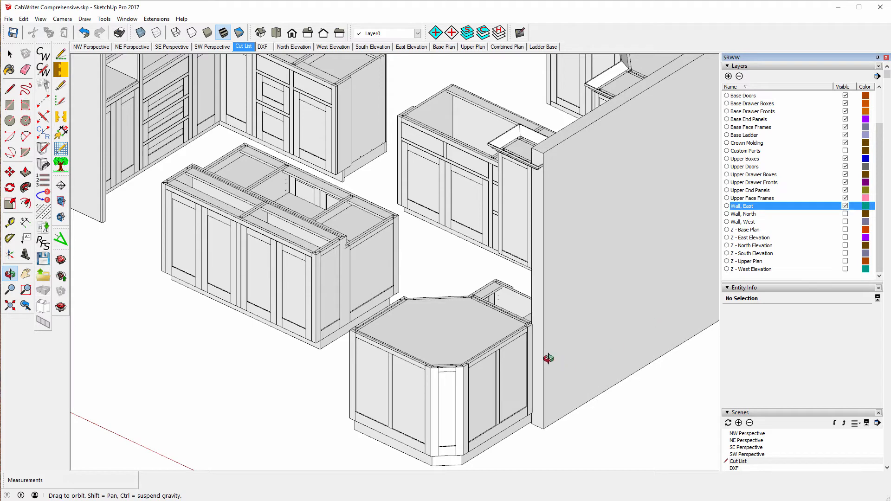
scroll(529, 323, "up", 8)
scroll(527, 327, "up", 6)
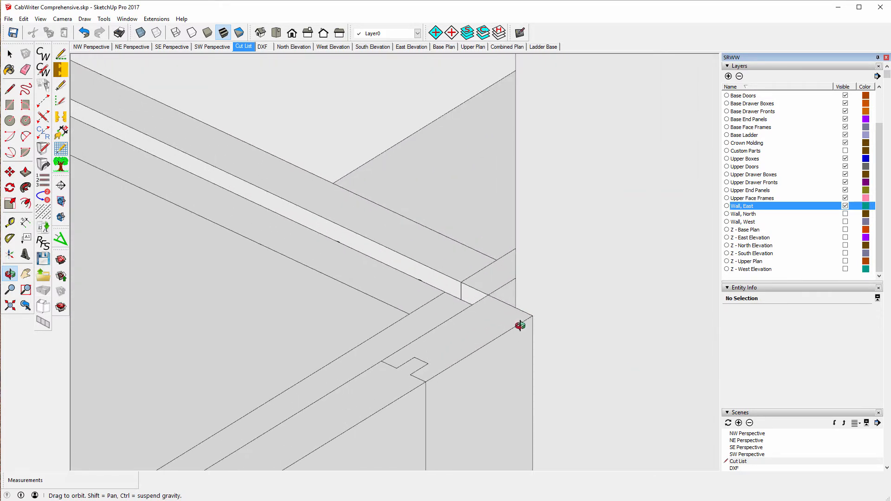
scroll(532, 279, "down", 7)
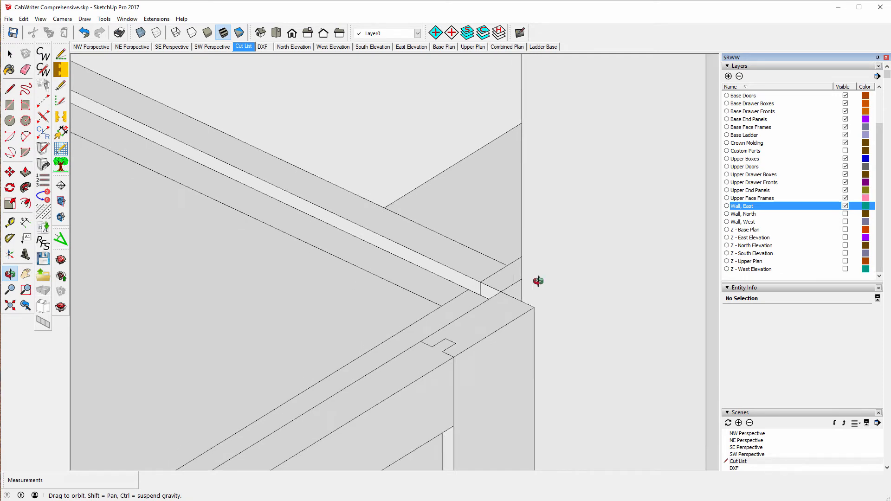
scroll(545, 287, "down", 6)
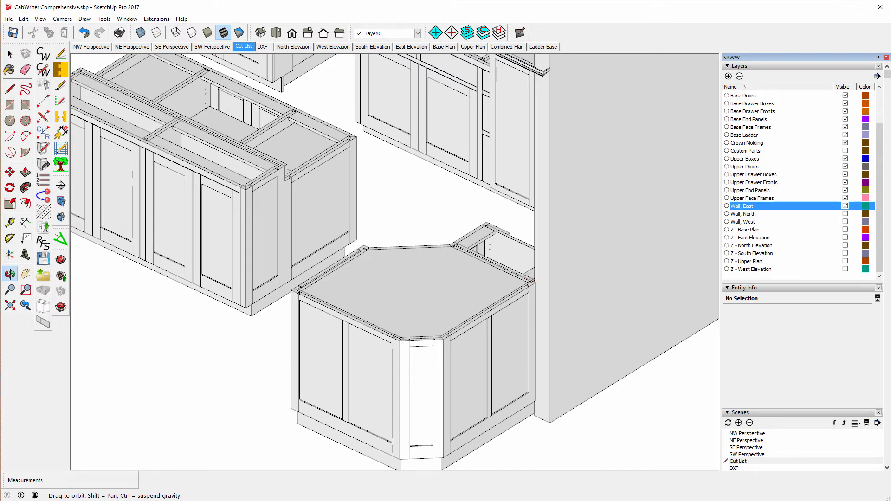
Check the SketchUp Comprehensive Course Model, then return to CabWriter Comprehensive and examine the corner cabinet's panel end at the east wall.
mouse_move(420, 500)
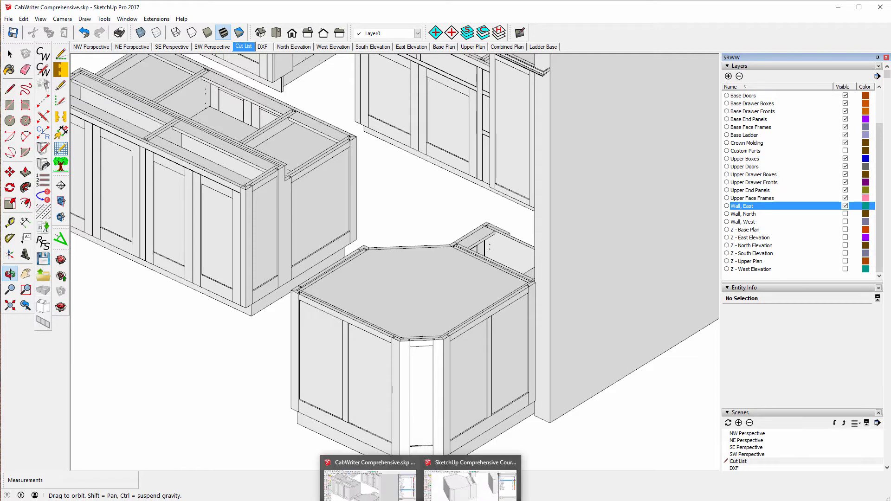
left_click(471, 485)
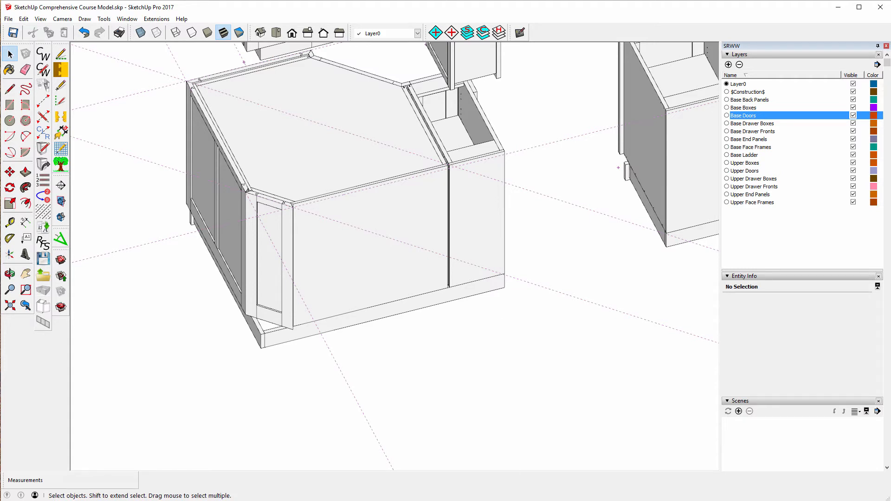
mouse_move(420, 500)
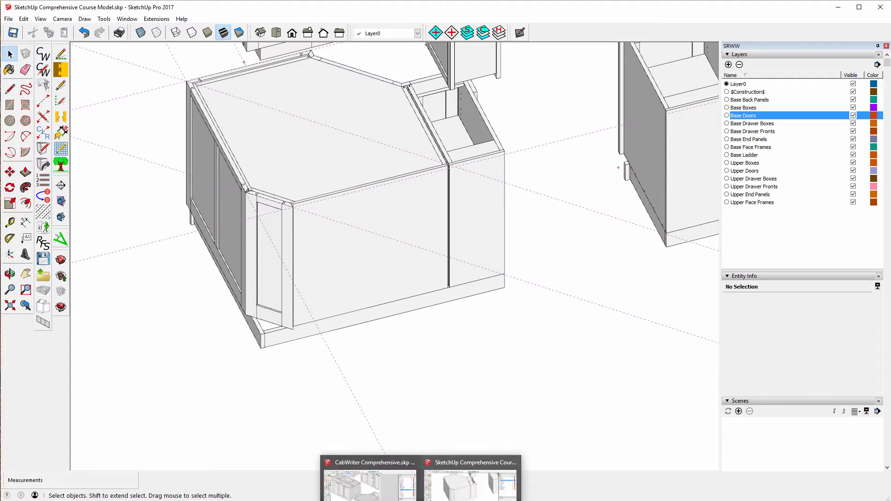
left_click(370, 482)
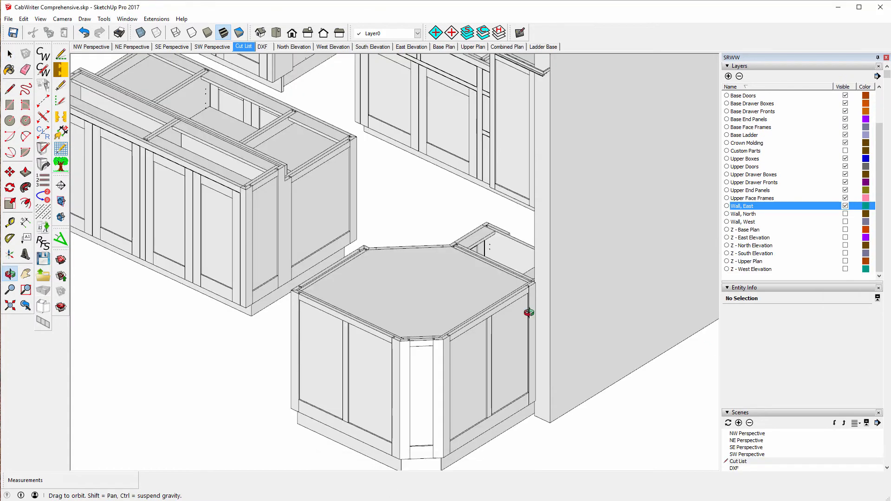
scroll(526, 284, "up", 3)
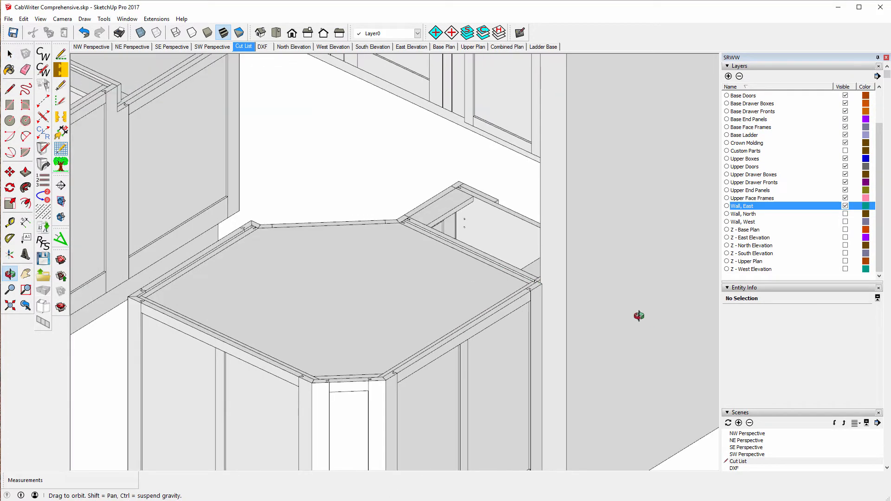
scroll(553, 284, "up", 8)
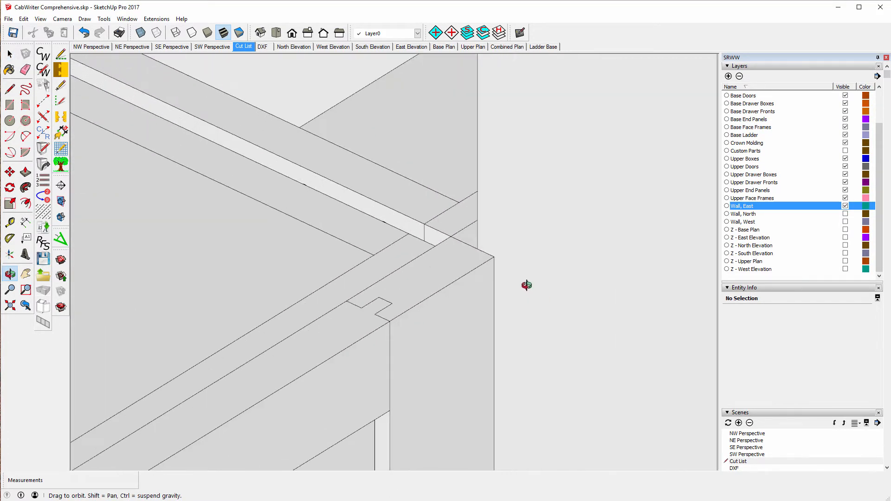
left_click_drag(468, 284, 379, 323)
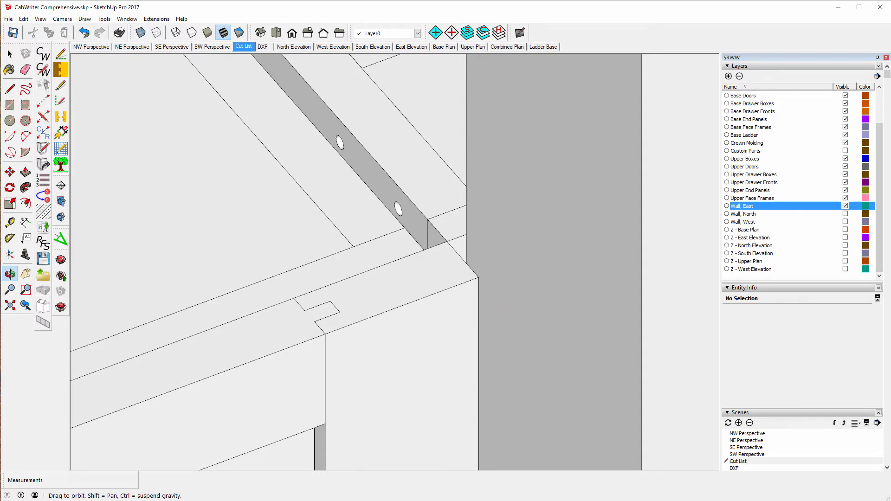
Switch to the SketchUp Comprehensive Course Model and add a guide line extending the adjacent cabinet's top side edge beside the gap.
mouse_move(420, 500)
left_click(470, 485)
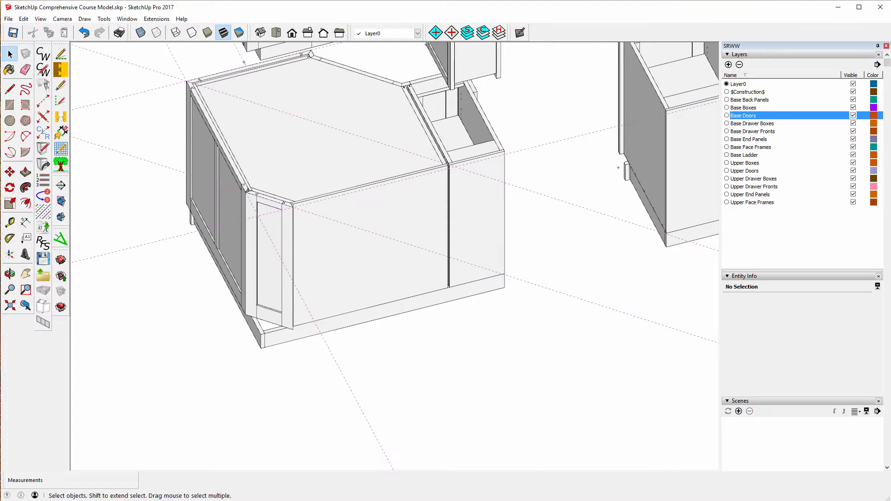
scroll(484, 159, "up", 8)
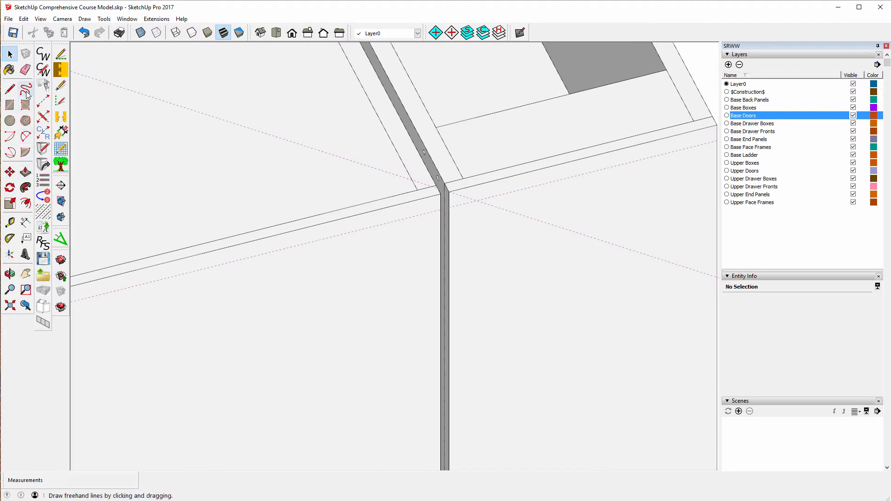
left_click(9, 222)
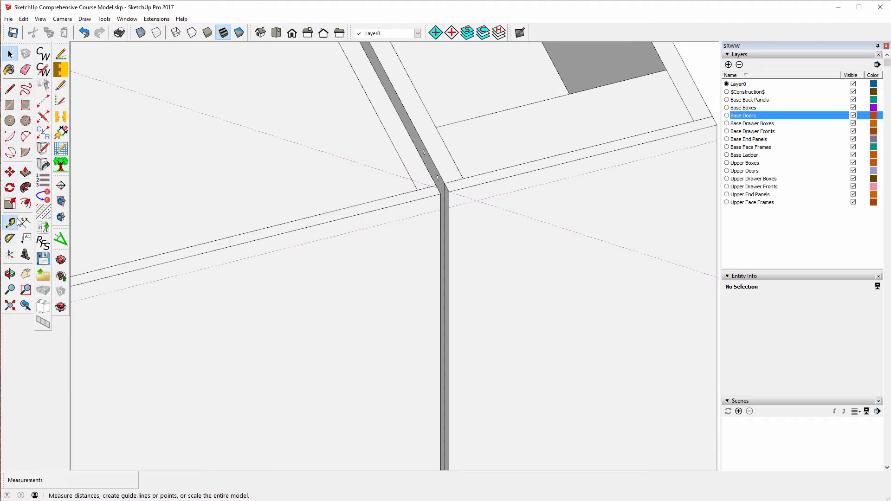
left_click(418, 130)
left_click(418, 133)
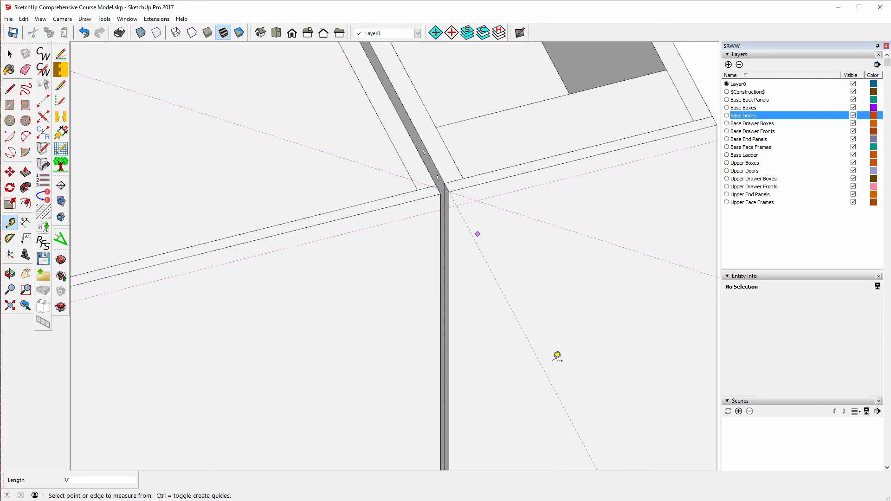
scroll(580, 209, "down", 5)
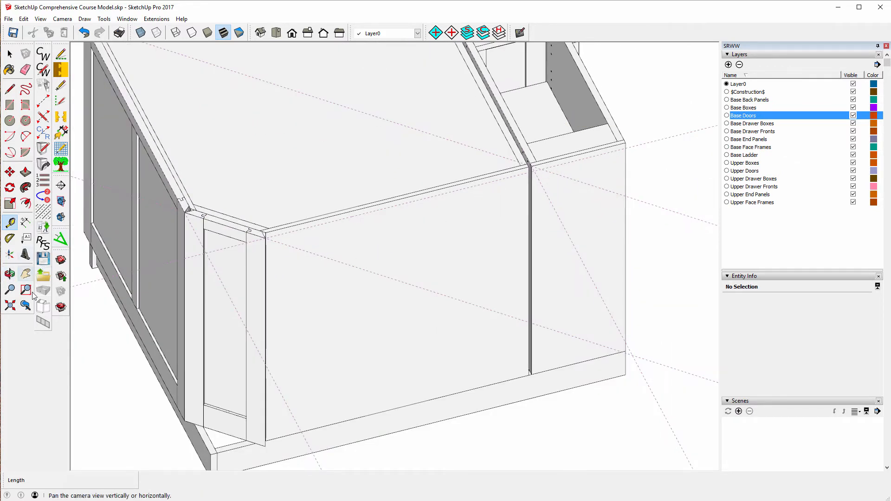
Draw a 30 3/4" by about 30 25/32" rectangle on the cabinet back, from the guide intersection to the angled panel's bottom corner.
left_click(10, 105)
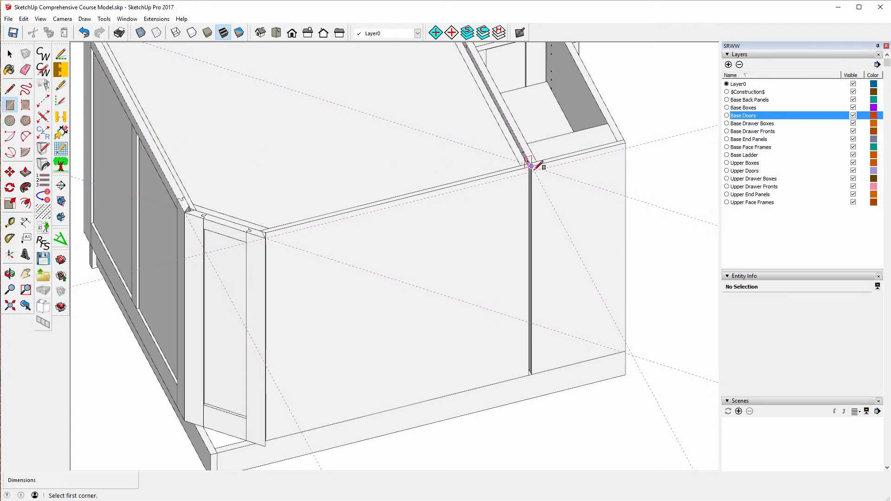
scroll(536, 170, "up", 5)
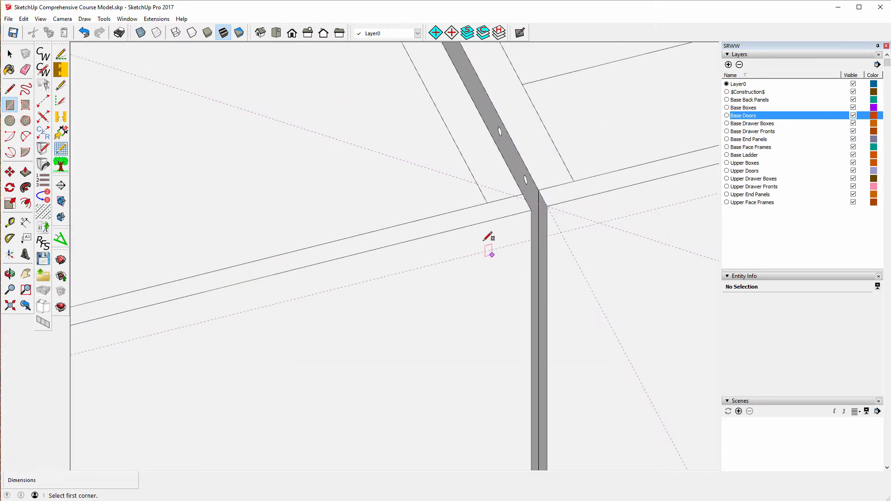
left_click(561, 232)
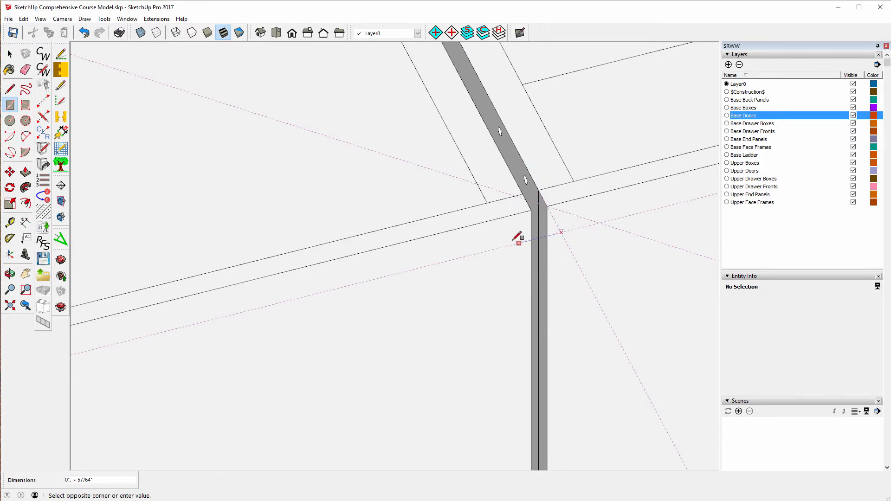
scroll(534, 239, "down", 3)
scroll(525, 124, "down", 5)
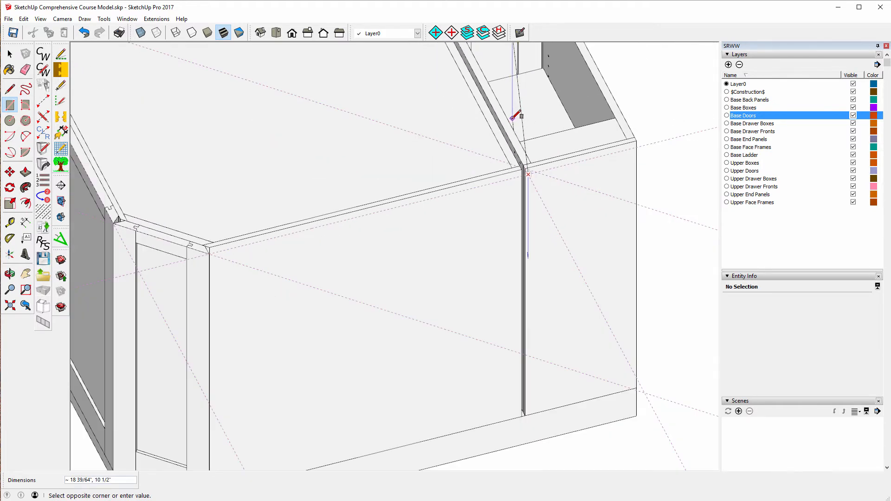
scroll(403, 358, "up", 5)
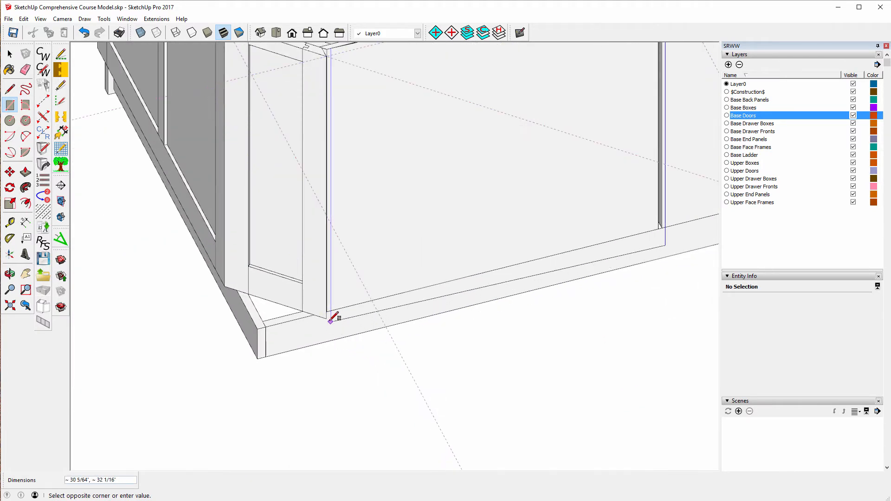
left_click(328, 318)
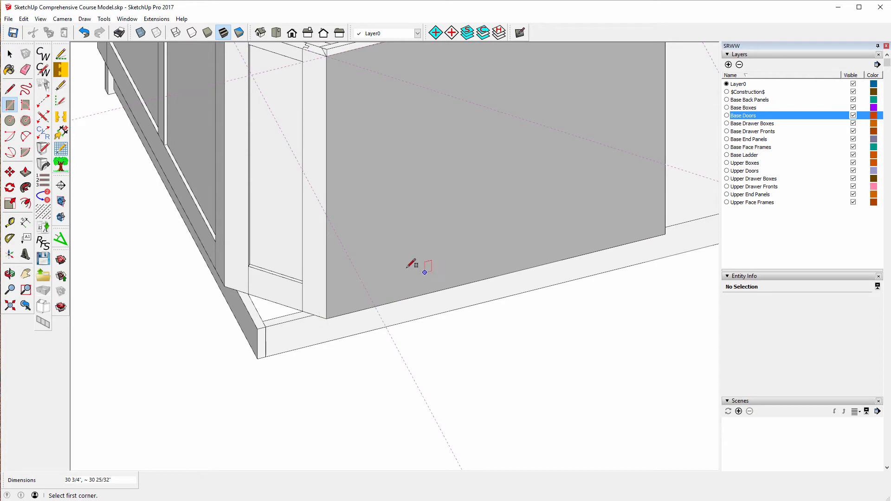
scroll(358, 399, "down", 3)
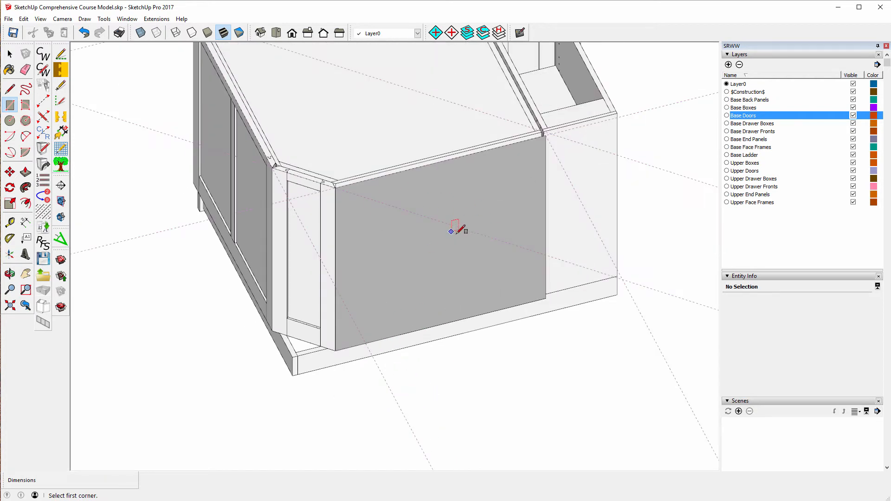
left_click(10, 55)
left_click(10, 55)
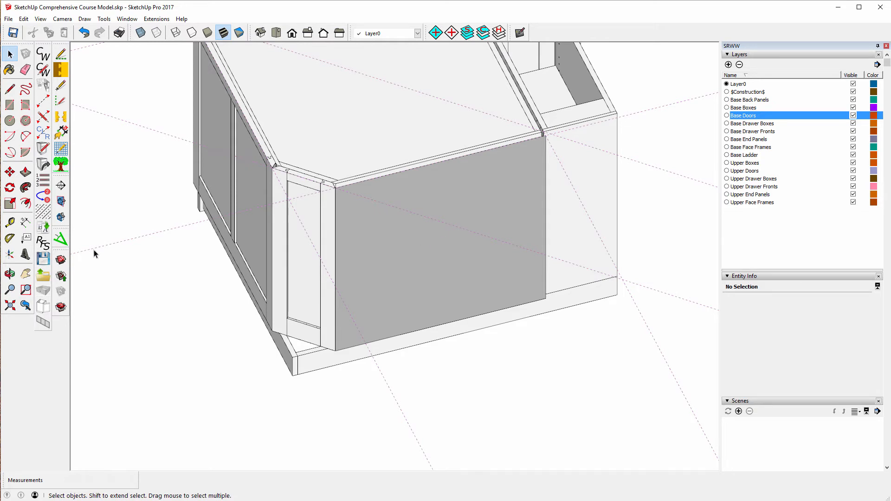
Divide the rectangle into two equal halves with a 30 3/4" vertical line between its top and bottom edge midpoints.
left_click(9, 89)
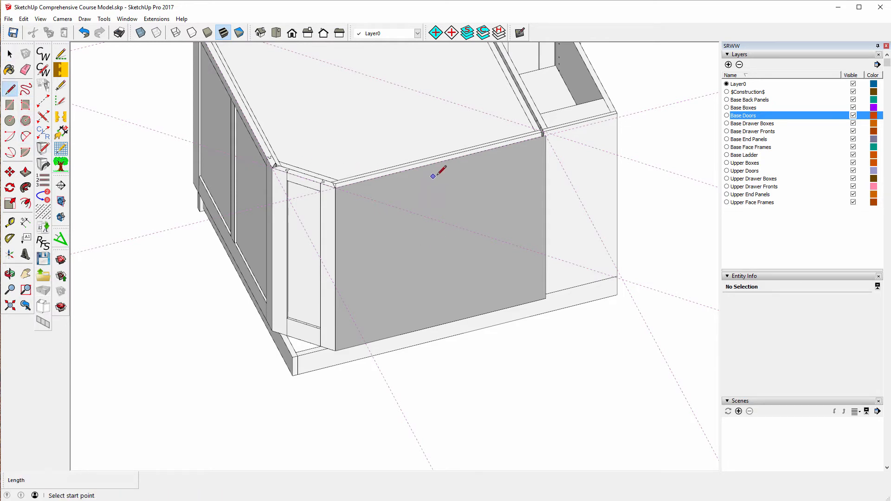
left_click(441, 161)
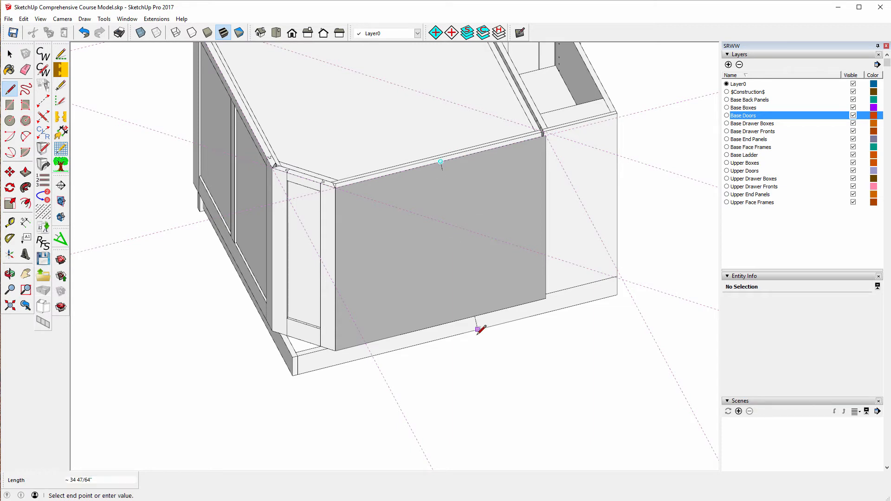
left_click(441, 324)
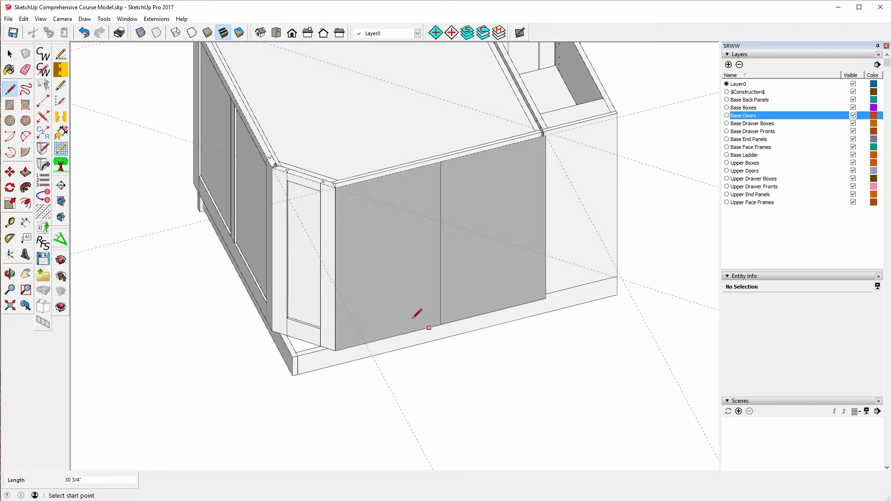
Create a back panel from the two rectangle halves and their edges for cabinet C4L, accepting the highlighted cabinet.
left_click(9, 54)
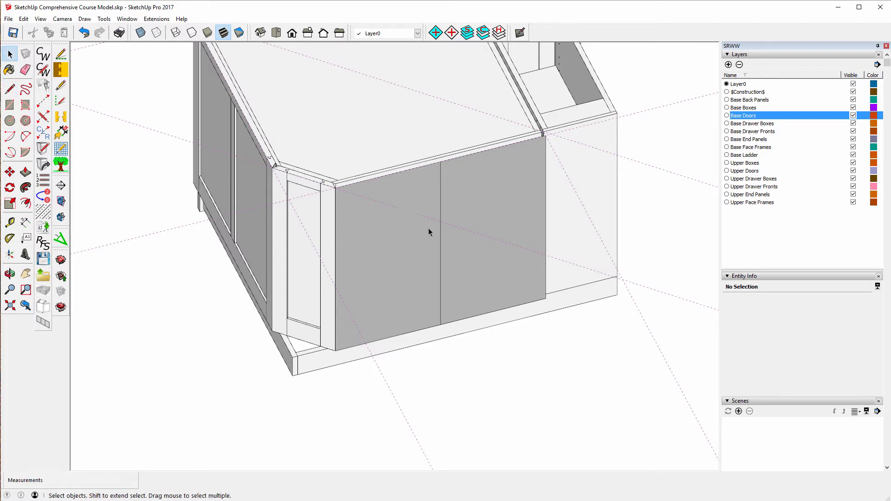
triple_click(409, 195)
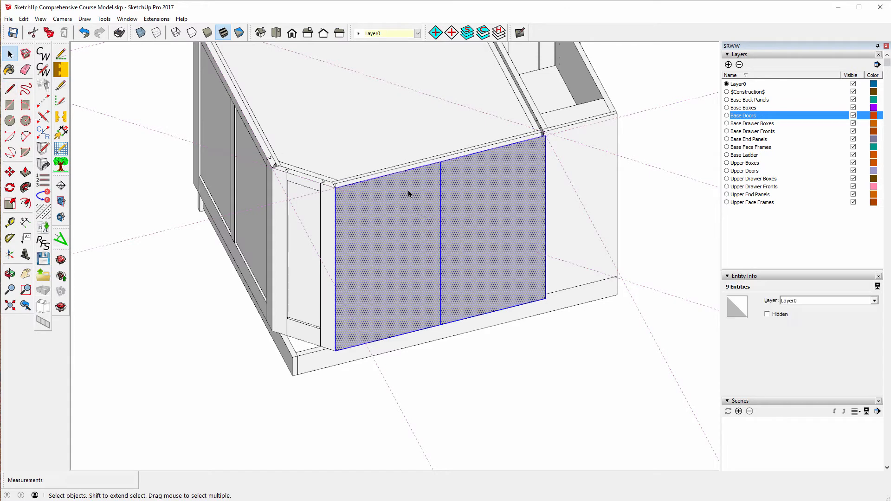
left_click(44, 323)
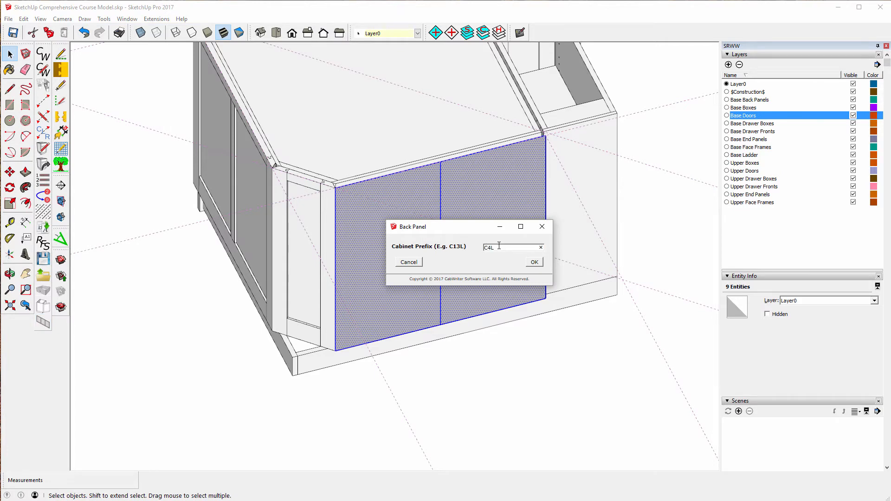
left_click(535, 262)
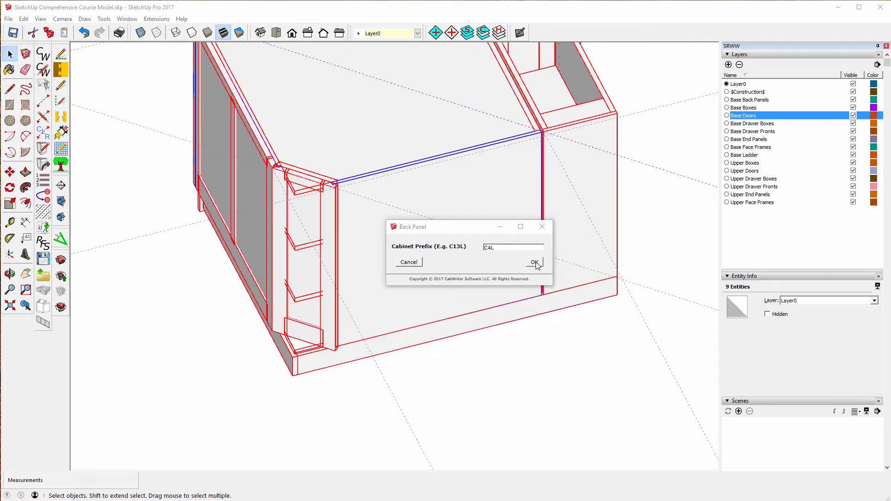
left_click(509, 282)
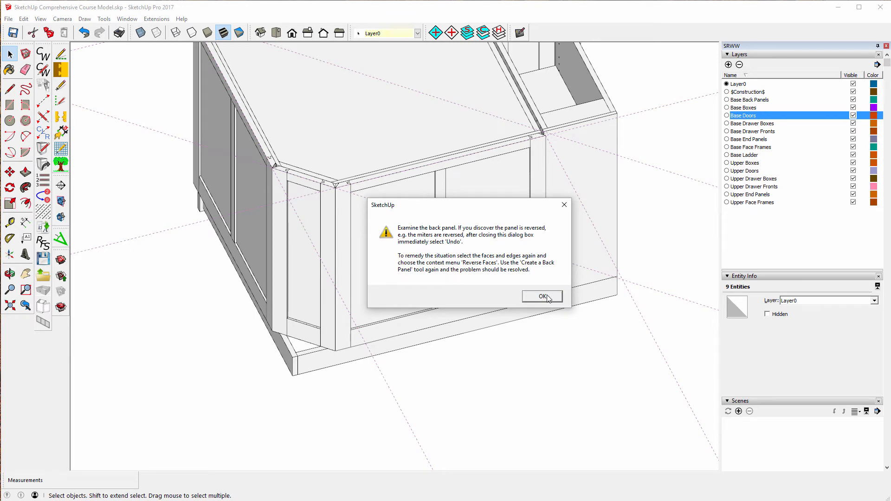
left_click(544, 297)
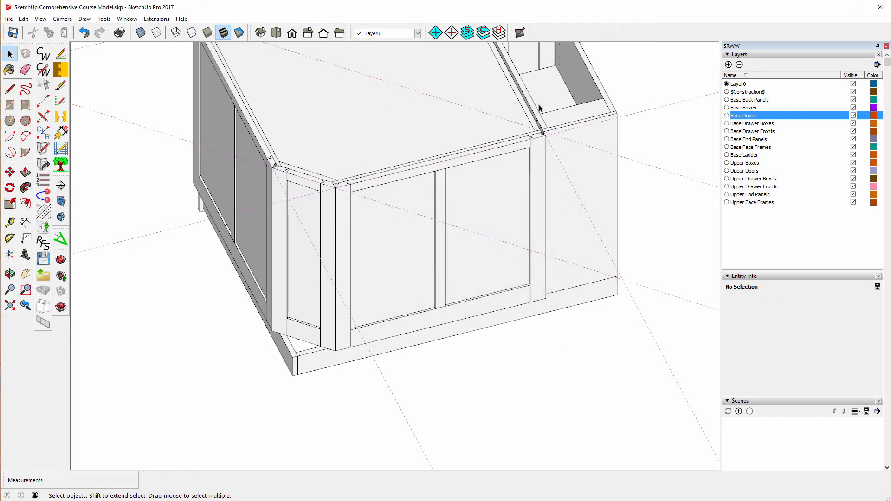
scroll(569, 132, "up", 3)
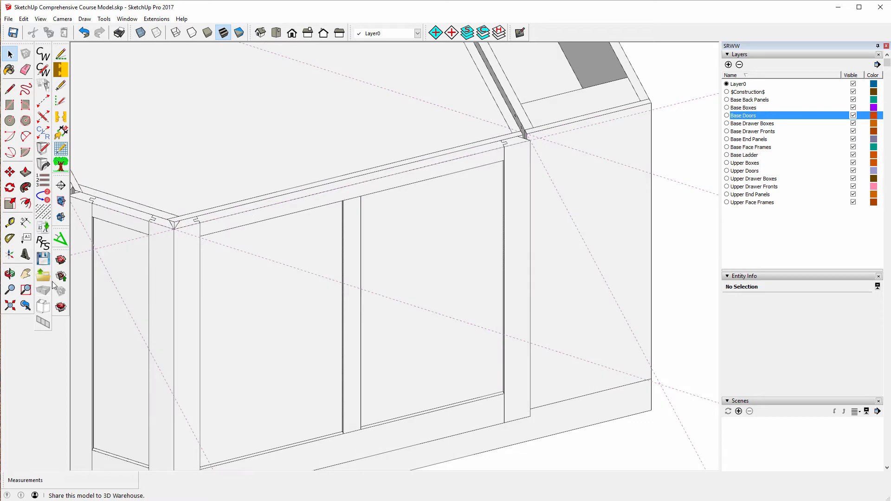
Unlock the new back panel's right stile beside the adjacent cabinet and open the component for editing.
left_click(10, 274)
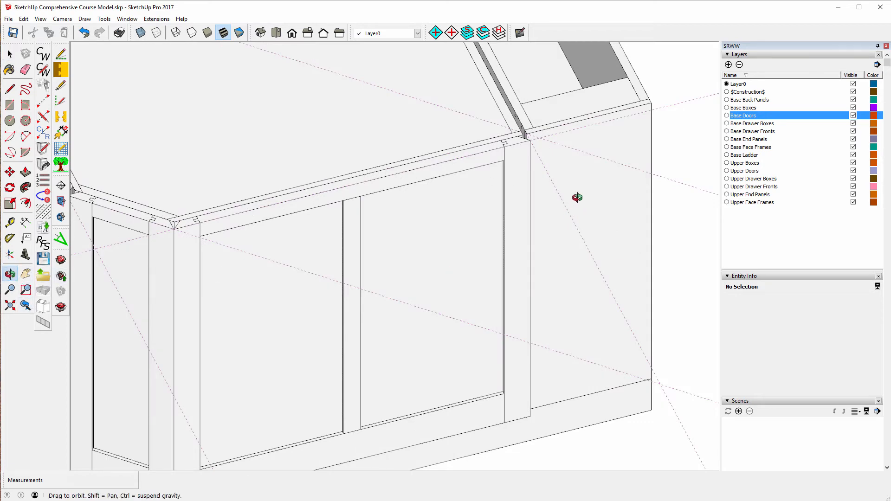
left_click_drag(577, 202, 250, 134)
scroll(270, 135, "up", 5)
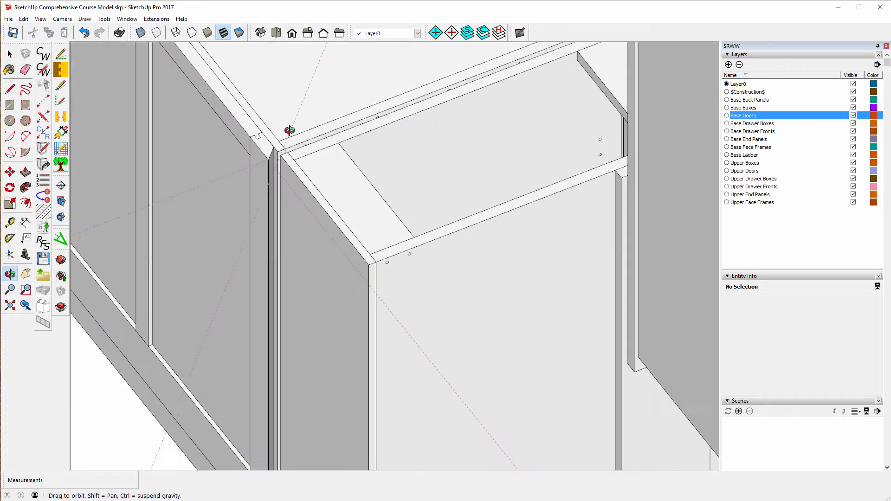
left_click(10, 54)
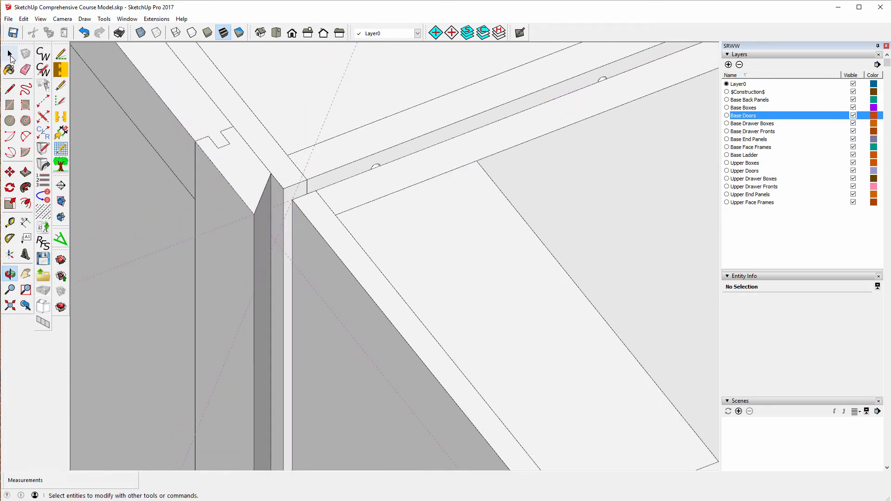
left_click(235, 191)
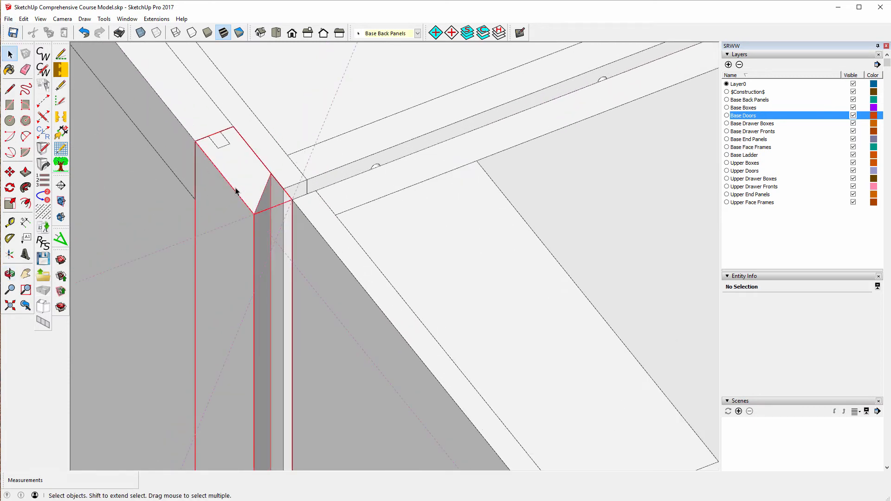
right_click(235, 190)
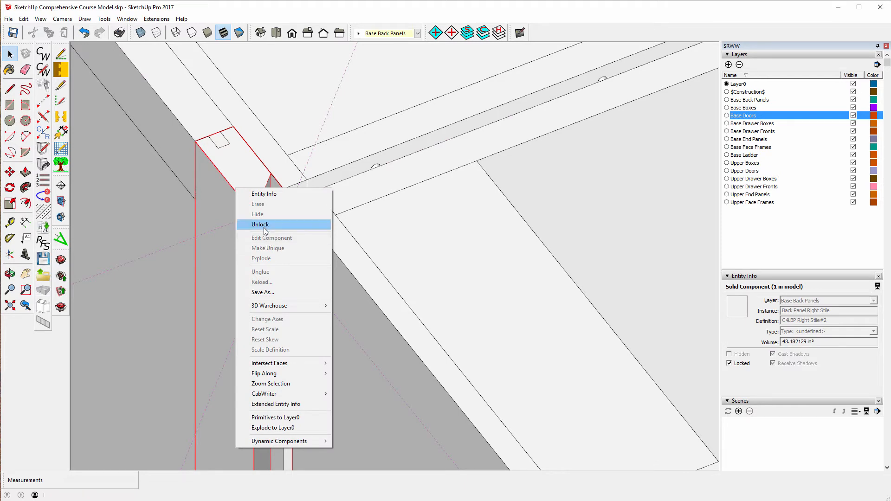
left_click(262, 225)
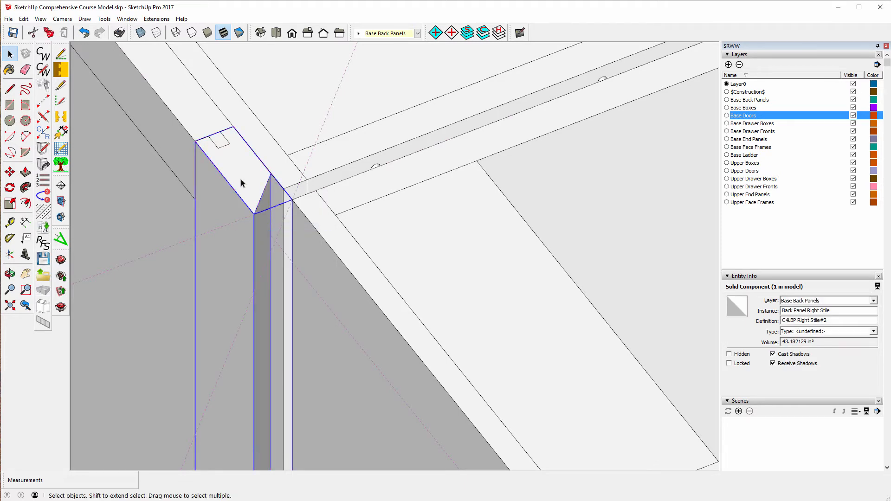
right_click(241, 183)
left_click(283, 229)
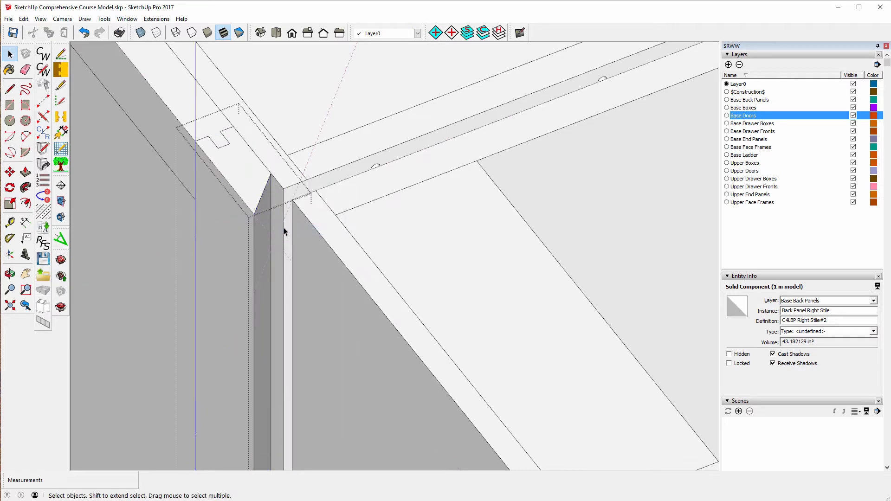
scroll(272, 181, "up", 3)
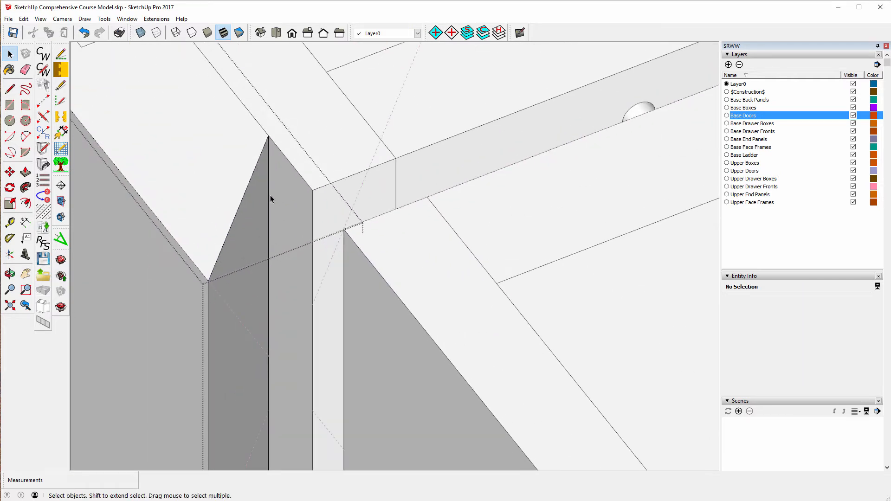
Square the stile's mitered end by moving its inner vertical edge 13/16" along the red axis, level with the outer corner, and close the component.
left_click(269, 186)
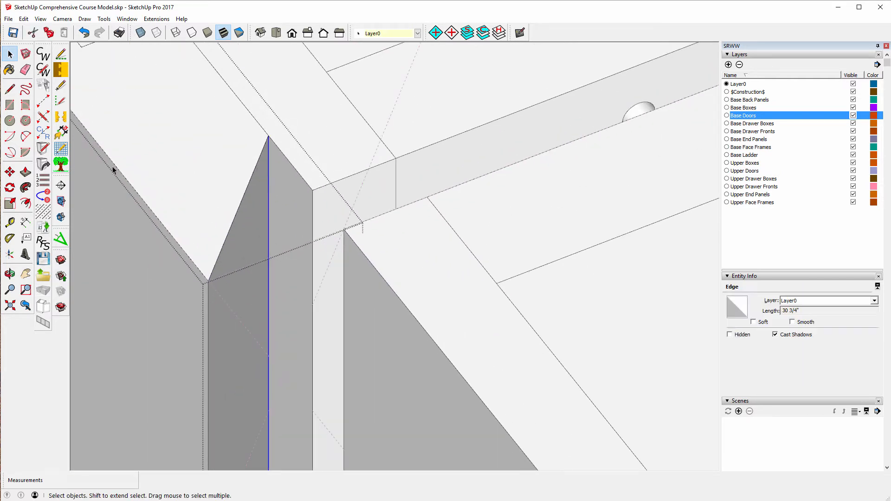
left_click(10, 173)
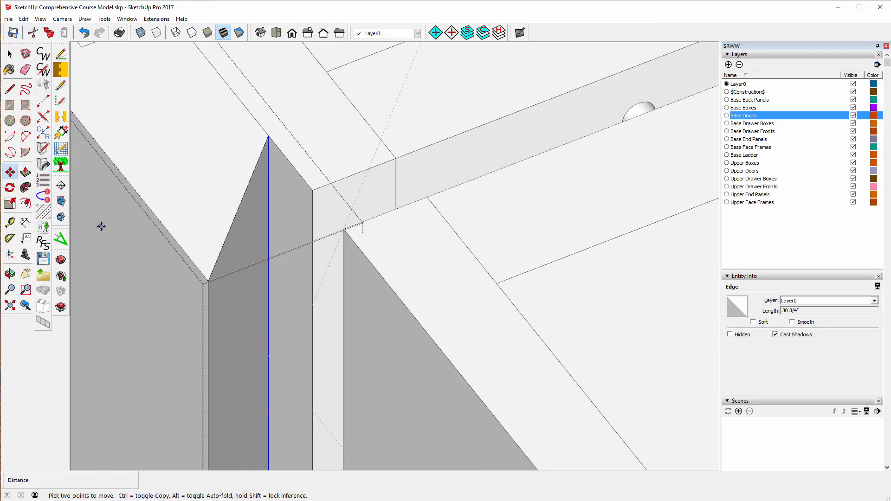
left_click(269, 136)
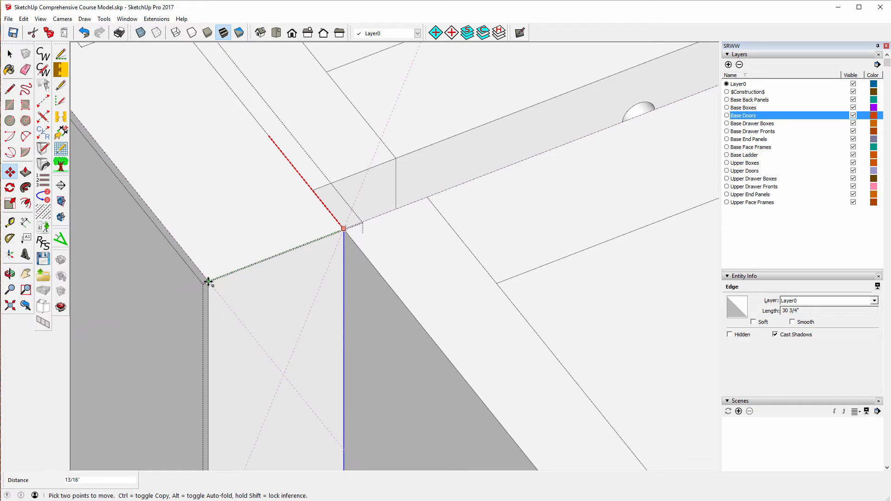
left_click(209, 282)
scroll(422, 309, "down", 5)
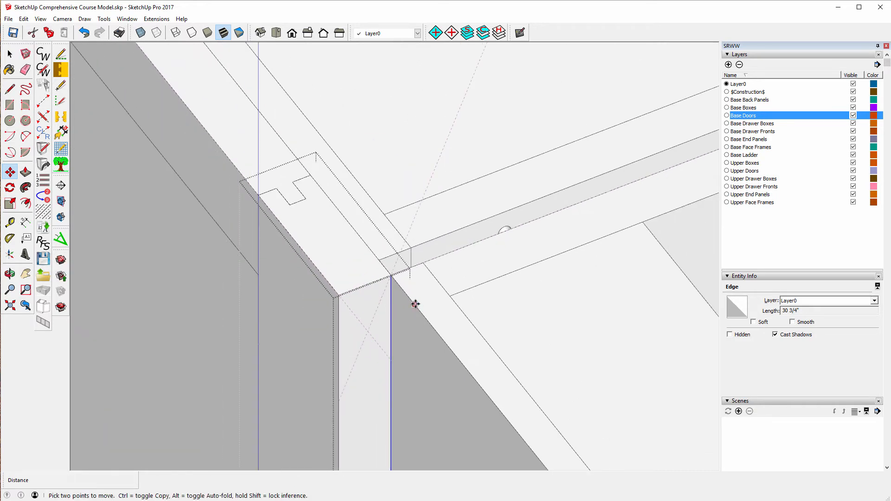
scroll(417, 317, "down", 2)
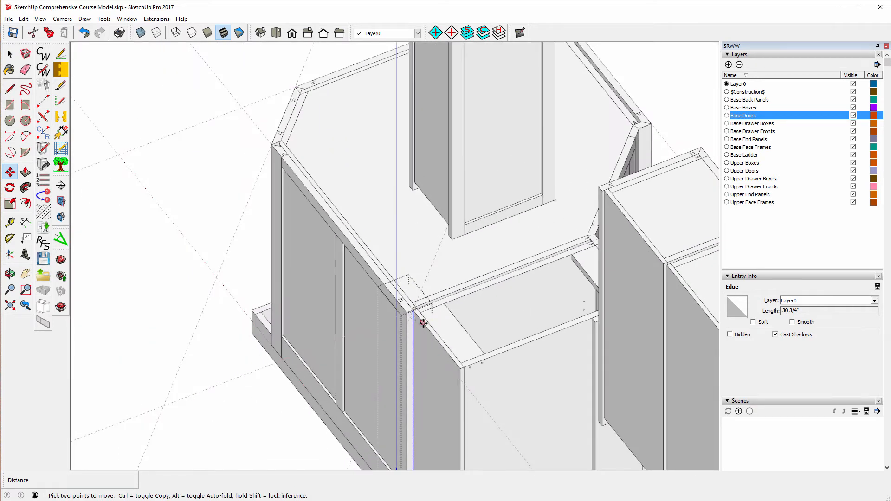
left_click(10, 54)
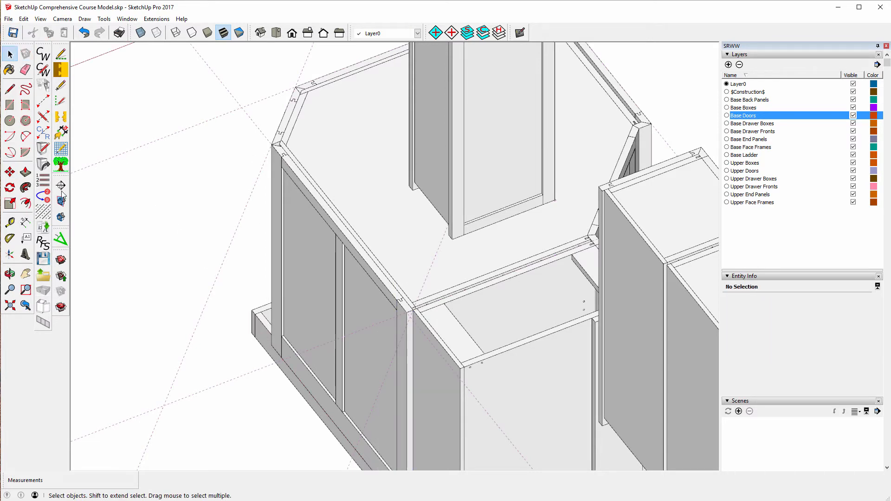
Unlock the other long panel's right stile, C4LBP Right Stile#1, at its corner with the angled panel and open it for editing.
left_click(10, 274)
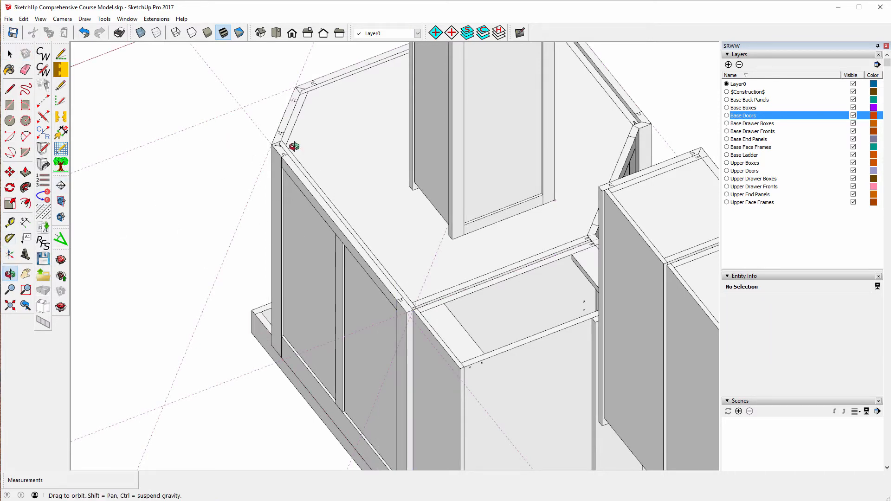
scroll(273, 144, "up", 5)
left_click_drag(285, 187, 443, 190)
scroll(201, 273, "up", 4)
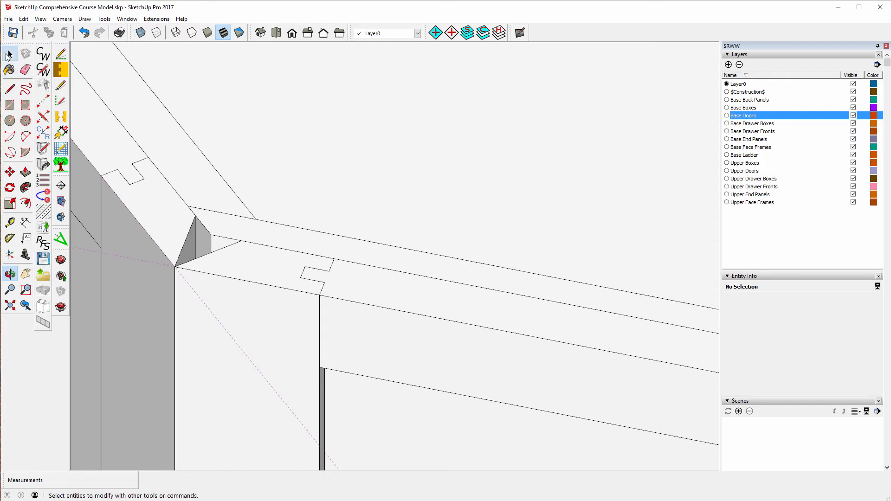
left_click(10, 55)
right_click(154, 206)
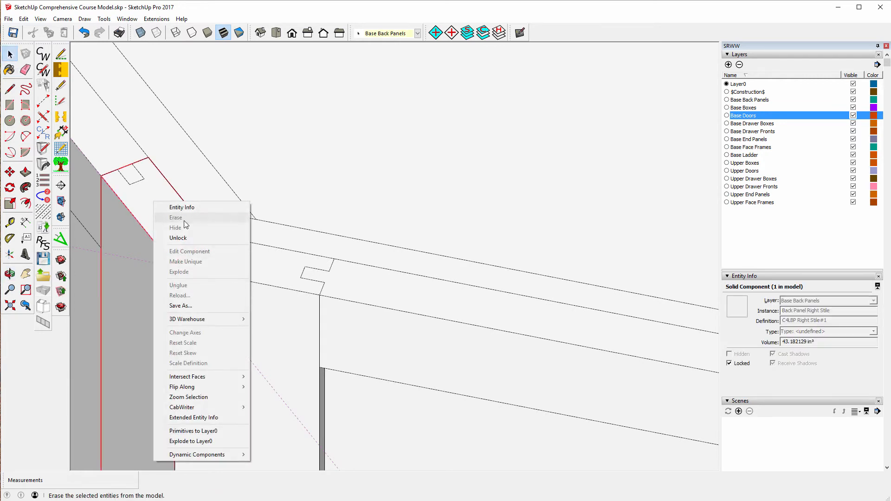
left_click(178, 238)
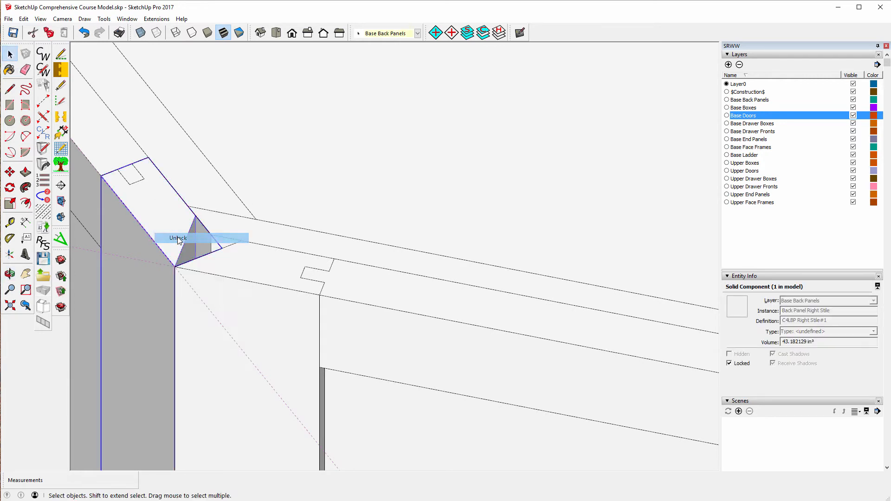
right_click(147, 214)
left_click(181, 263)
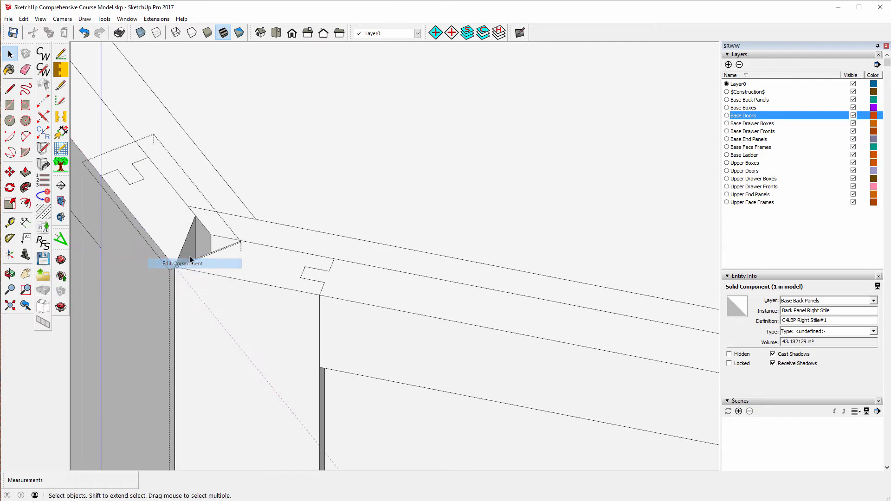
Move this right stile's inner vertical miter edge about 15/32" to meet the angled panel's back face, and close the component.
left_click(196, 229)
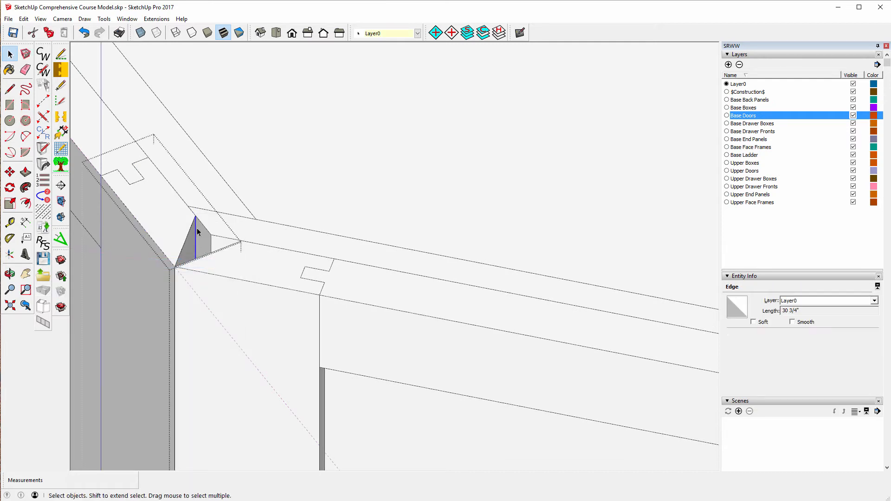
left_click(10, 172)
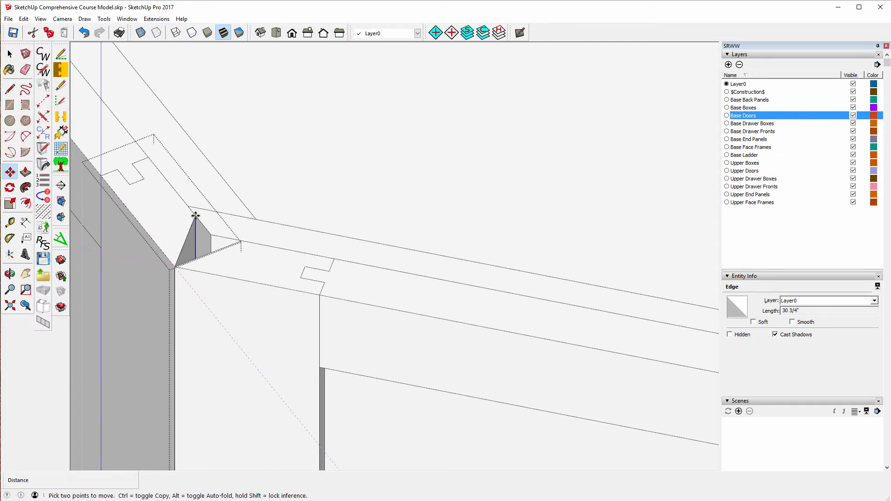
left_click(195, 216)
left_click(211, 234)
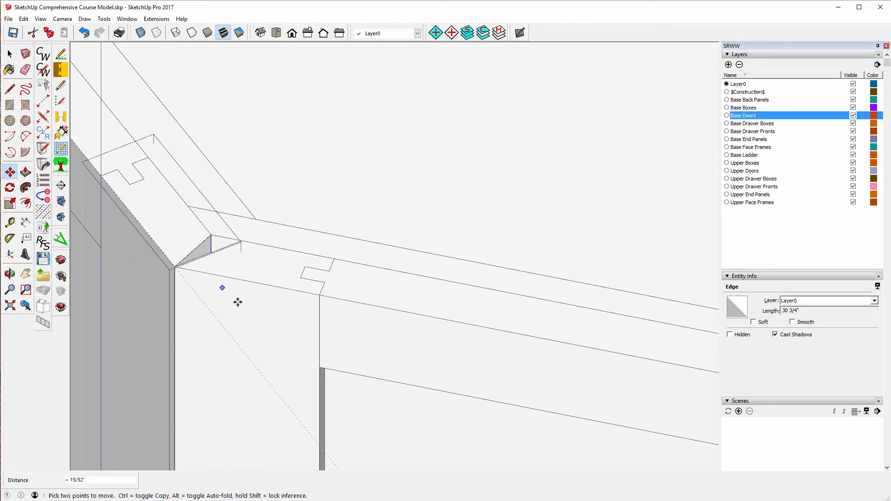
left_click(10, 54)
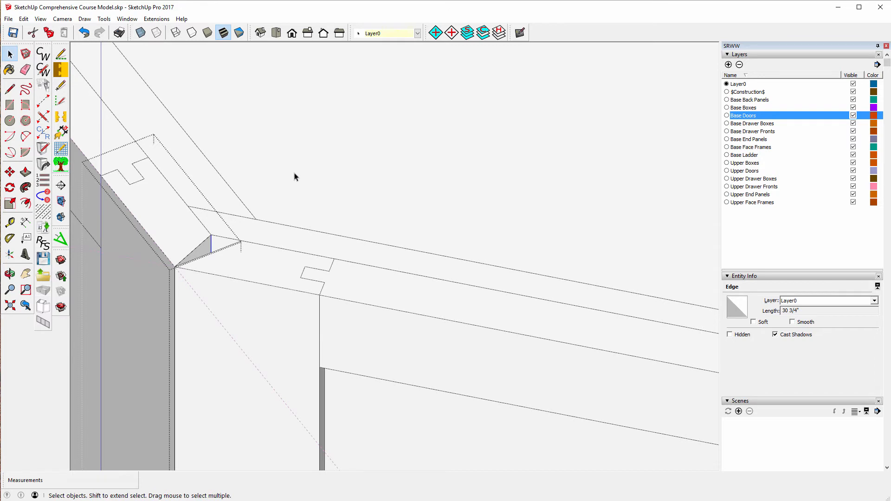
left_click(328, 204)
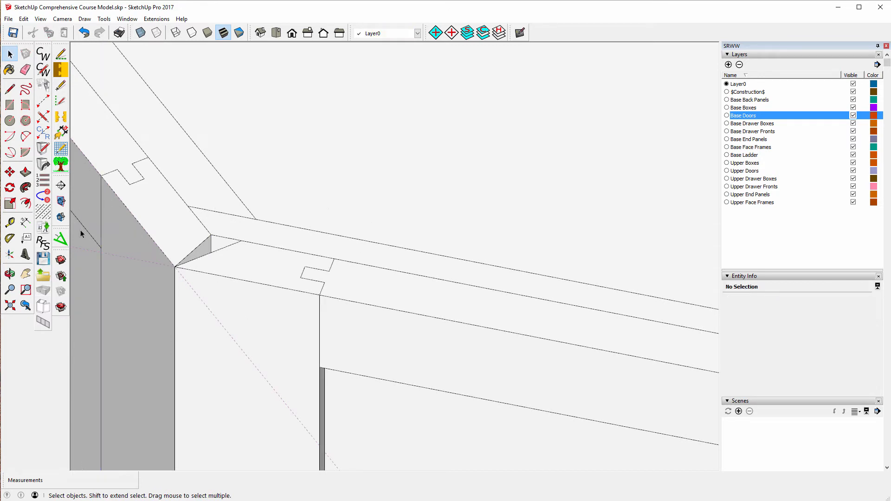
Unlock the new long panel's left stile, C4LBP Left Stile#2, at the angled panel's opposite corner and open it for editing.
left_click(10, 274)
mouse_move(147, 233)
left_mouse_down()
mouse_move(308, 239)
mouse_move(232, 259)
mouse_move(168, 257)
mouse_move(204, 250)
mouse_move(313, 297)
mouse_move(388, 312)
mouse_move(316, 167)
mouse_move(231, 210)
mouse_move(159, 227)
left_mouse_up()
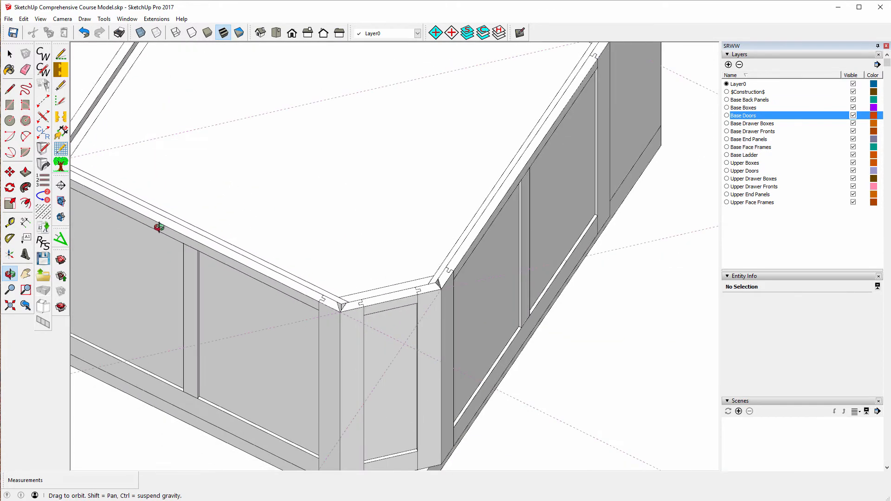
left_click_drag(401, 329, 476, 336)
left_click_drag(510, 261, 528, 368)
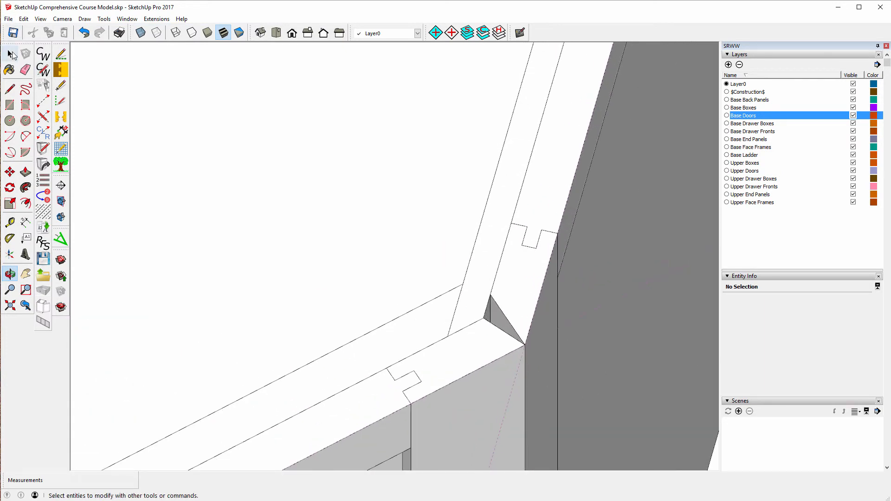
left_click(10, 55)
left_click(519, 292)
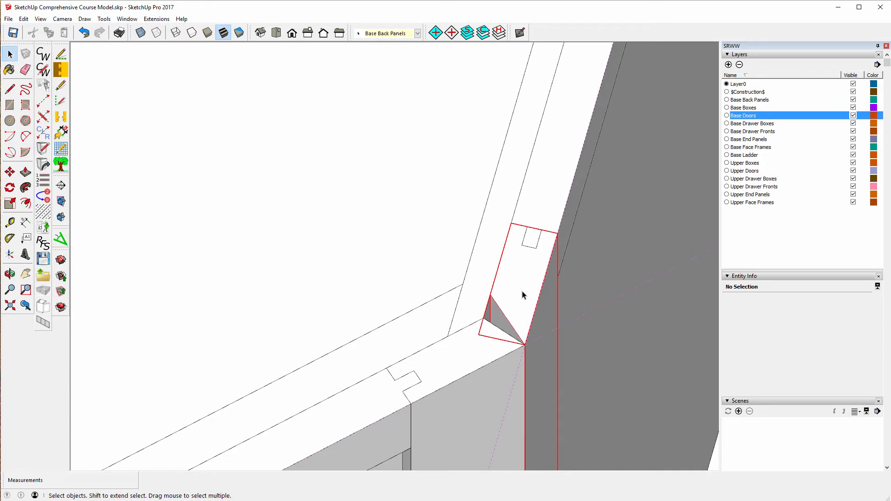
right_click(520, 293)
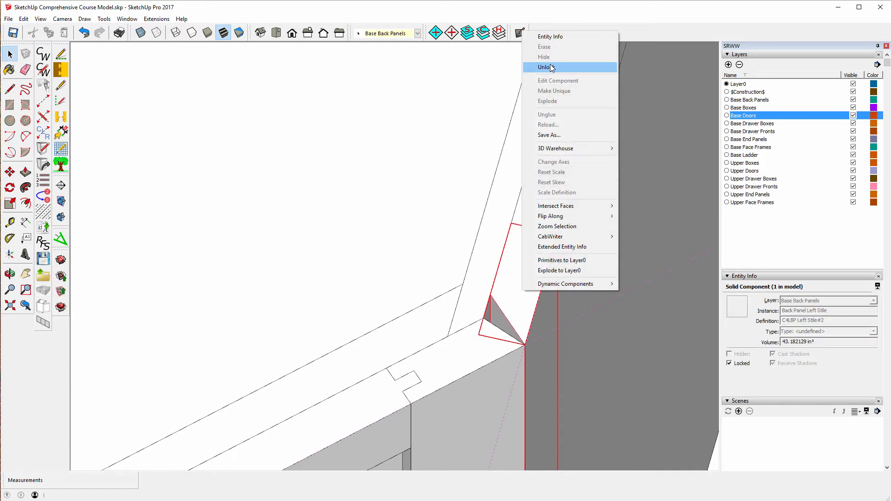
left_click(552, 68)
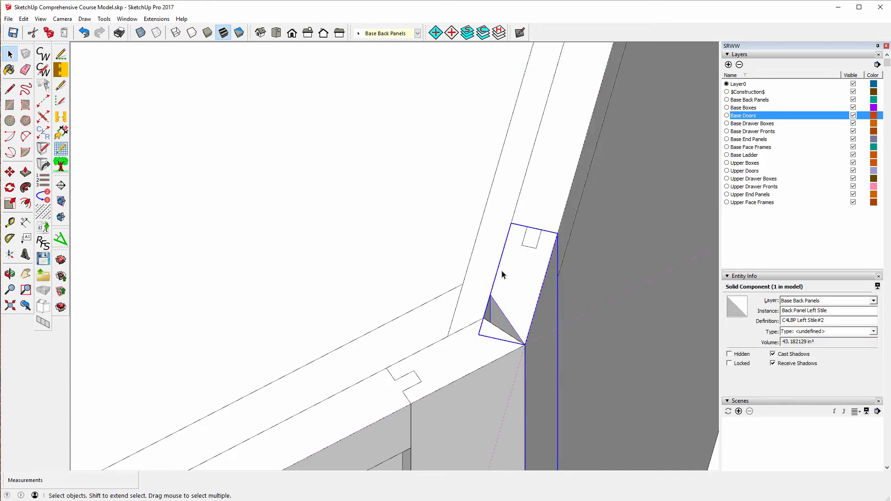
right_click(525, 288)
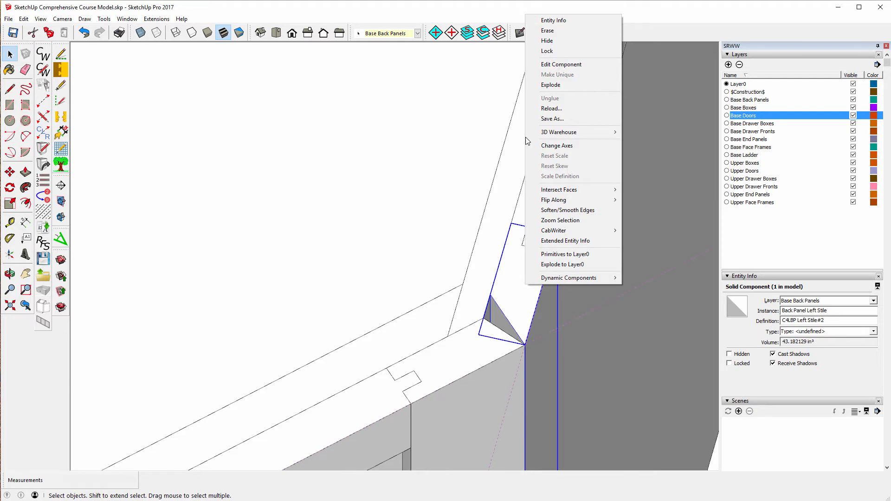
left_click(552, 64)
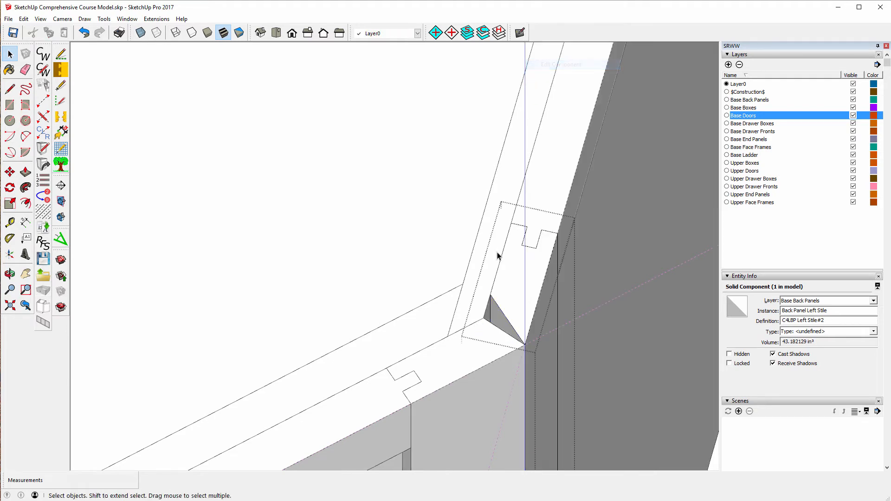
Move the left stile's inner vertical miter edge about 15/32" to the angled panel's inner corner and close the component.
left_click(491, 305)
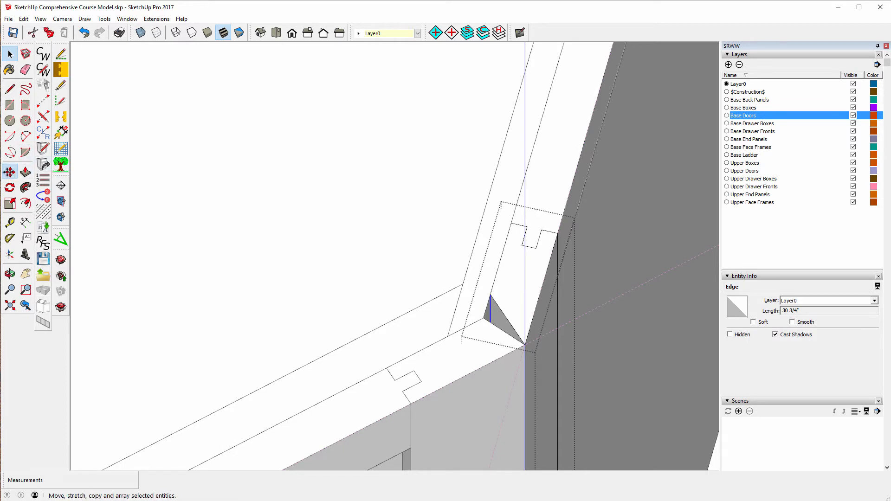
left_click(9, 172)
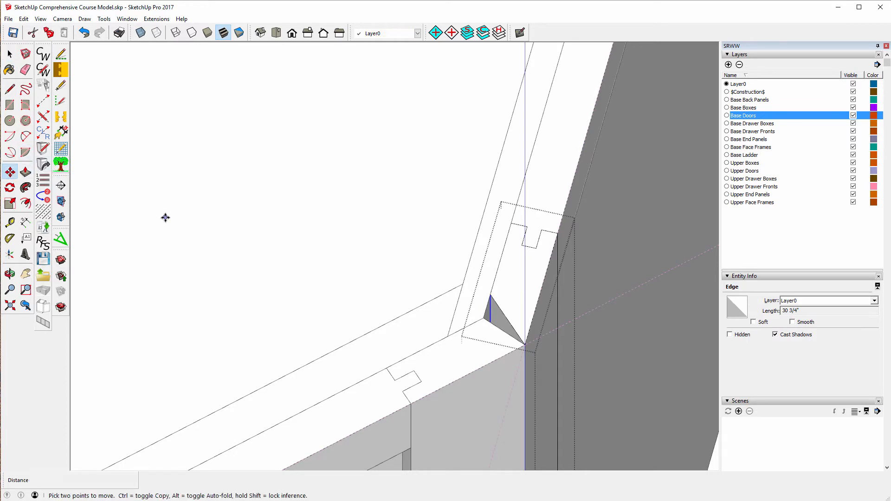
left_click(490, 294)
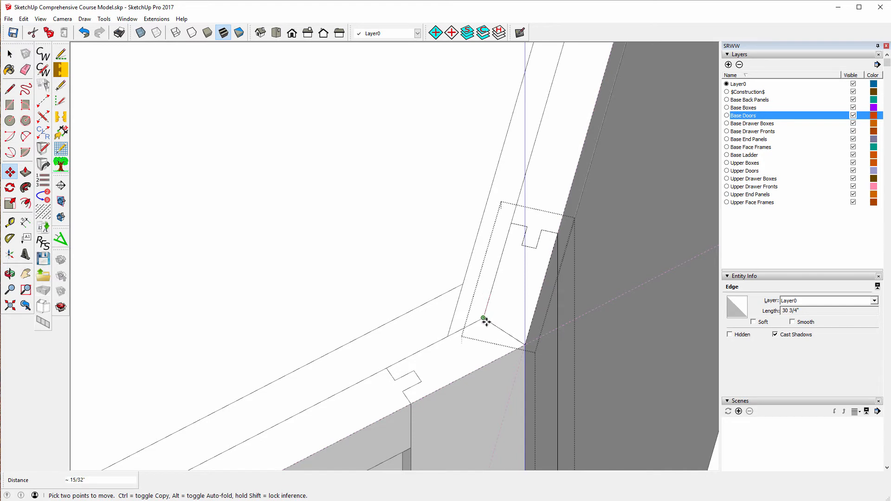
left_click(10, 54)
left_click(334, 226)
middle_click_drag(328, 223, 459, 178)
scroll(388, 229, "down", 3)
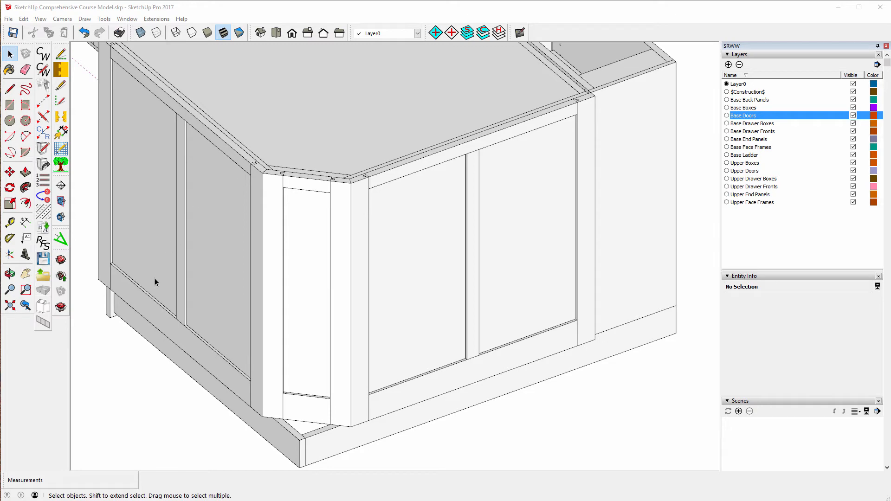
Examine the base ladder and toe kick corner from beneath cabinet C4L's mitered back panels.
scroll(380, 236, "down", 10)
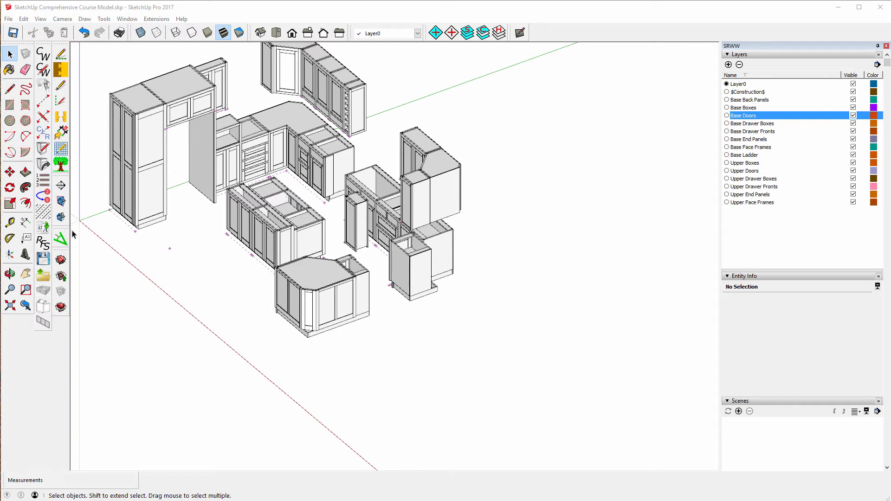
left_click(10, 274)
left_click_drag(291, 322, 317, 24)
scroll(327, 159, "up", 3)
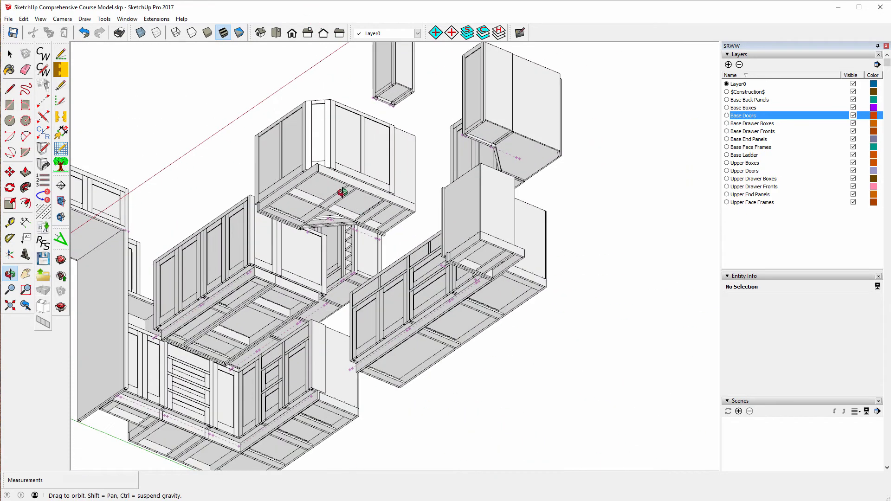
scroll(342, 191, "up", 2)
scroll(304, 163, "up", 2)
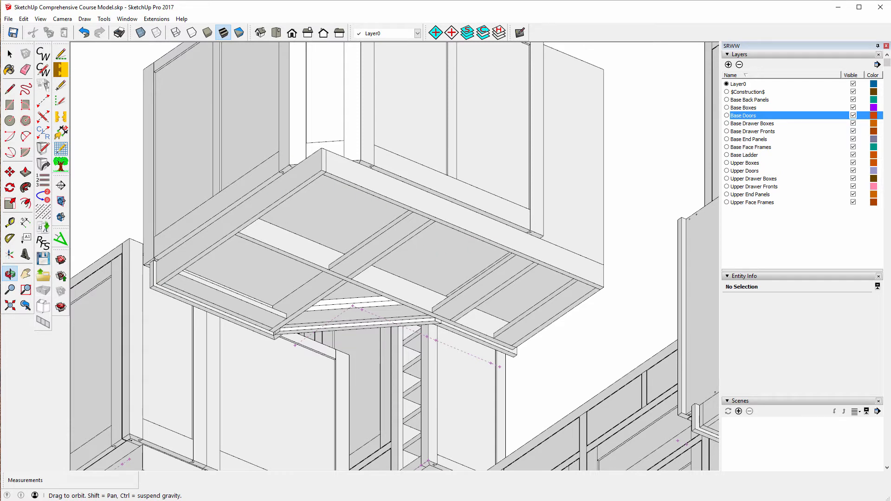
Switch to CabWriter Comprehensive.skp, examine the ladder beneath its angled back panels, and measure across the back panel's lower edge.
mouse_move(420, 500)
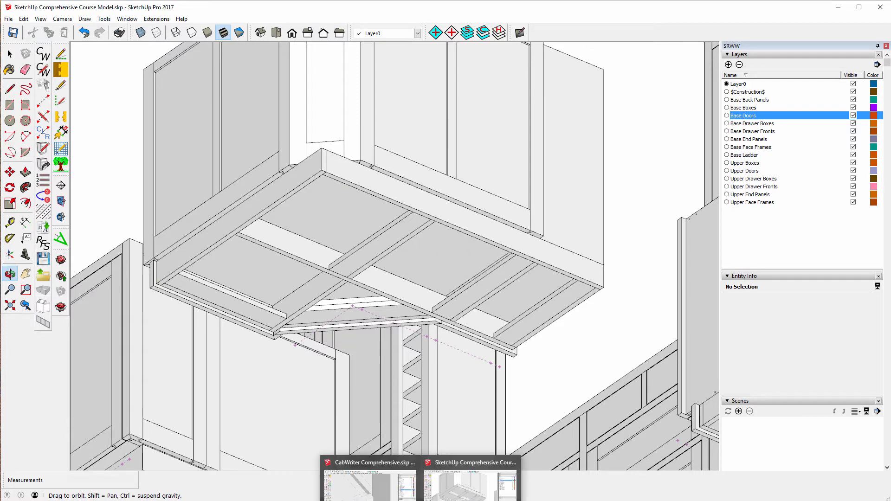
left_click(372, 495)
scroll(400, 222, "down", 10)
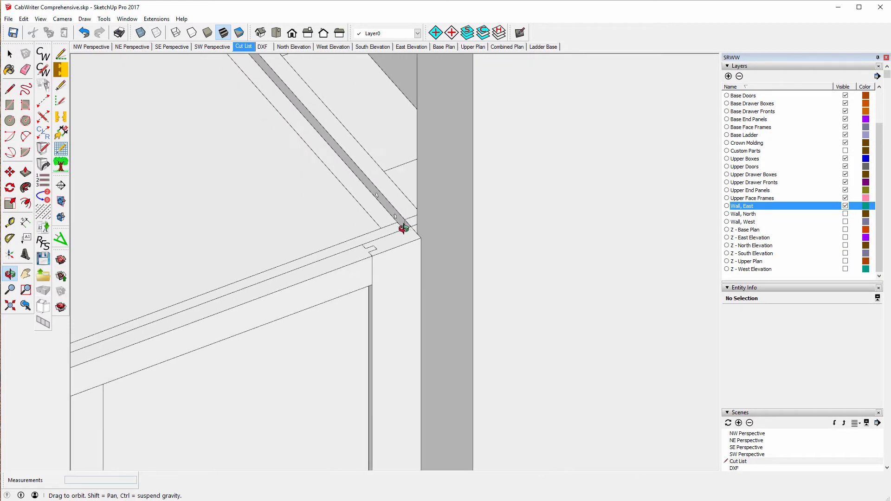
left_click_drag(344, 352, 360, 181)
scroll(316, 173, "up", 5)
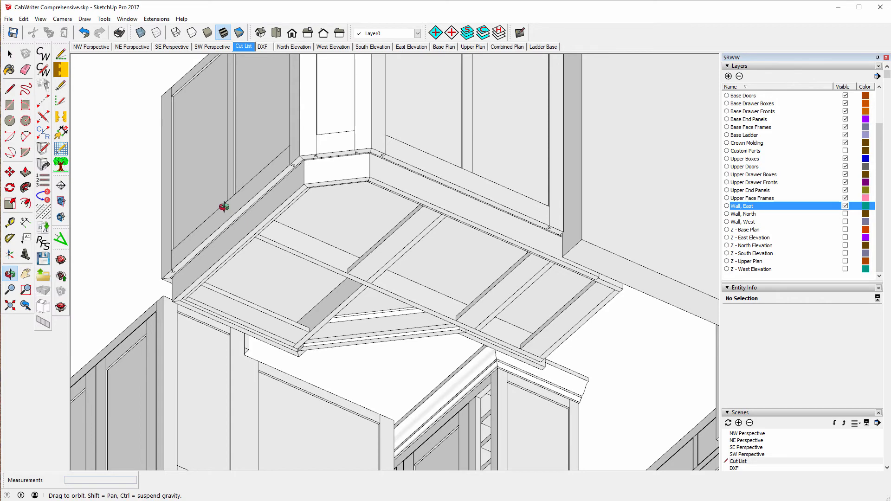
left_click_drag(205, 163, 509, 199)
scroll(488, 359, "up", 6)
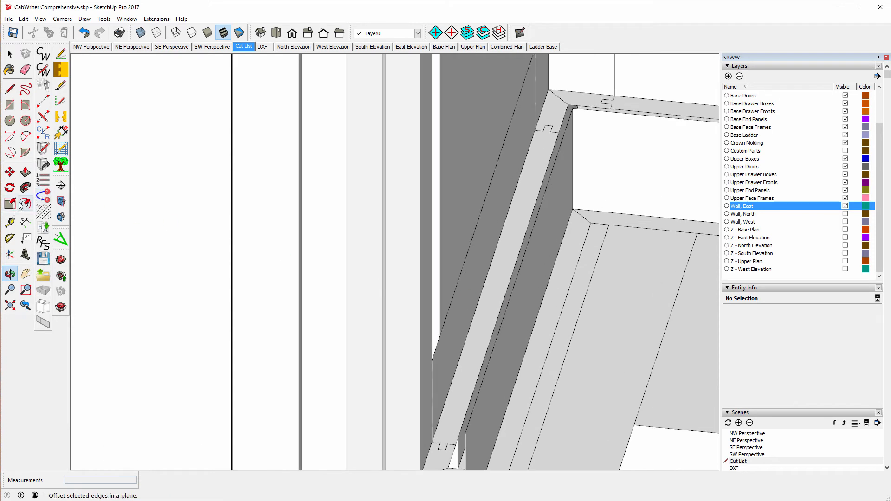
left_click(10, 223)
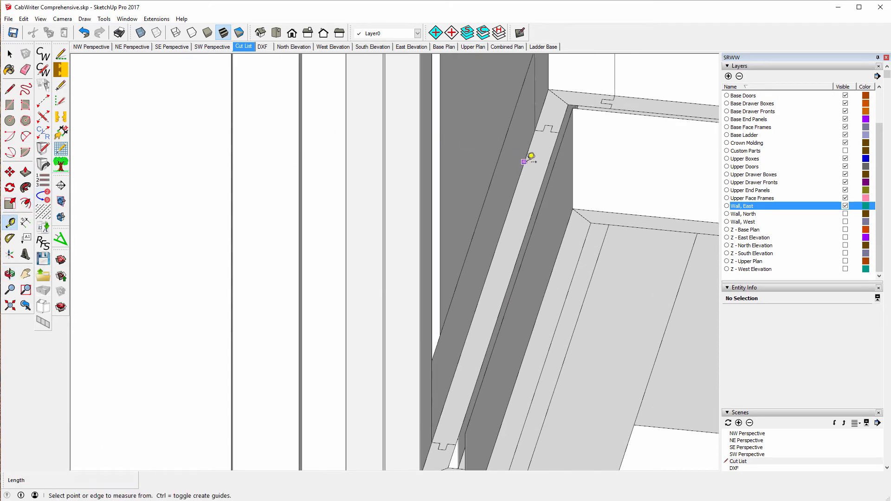
left_click(525, 161)
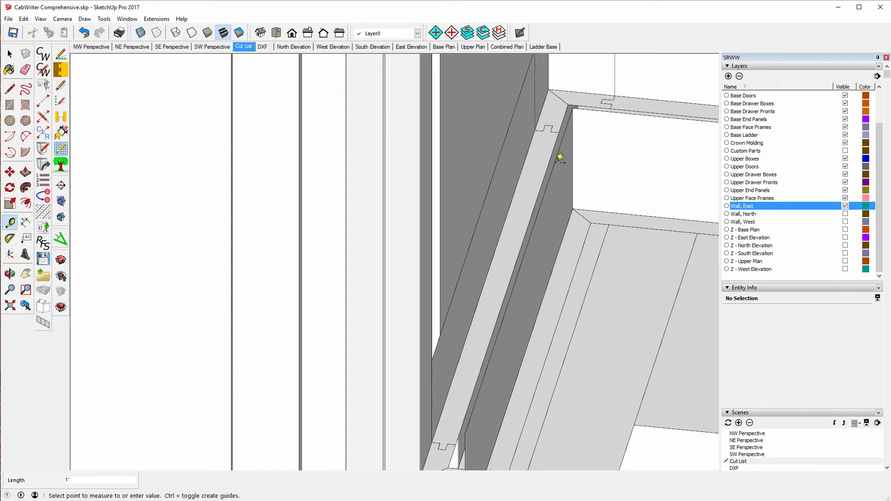
Compare the reference peninsula's ladder from several angles, covering its angled toe kick corner and how it meets the east wall.
left_click(238, 47)
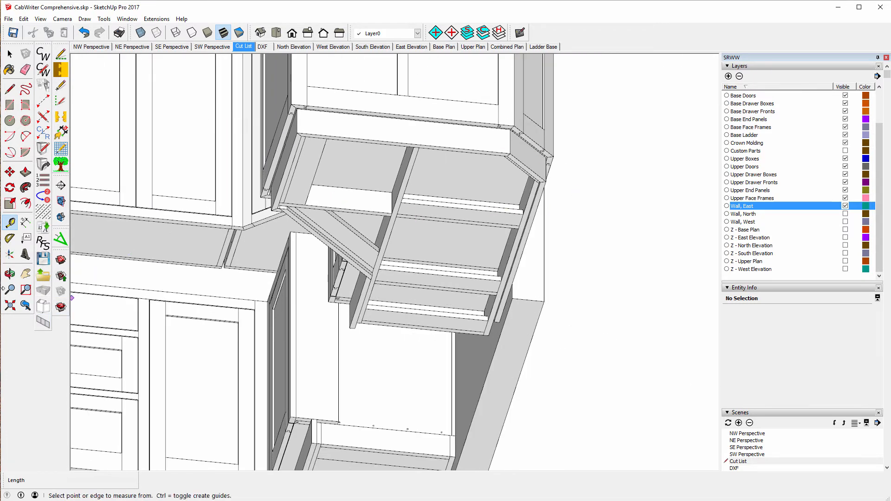
left_click(10, 274)
left_click_drag(258, 255, 603, 95)
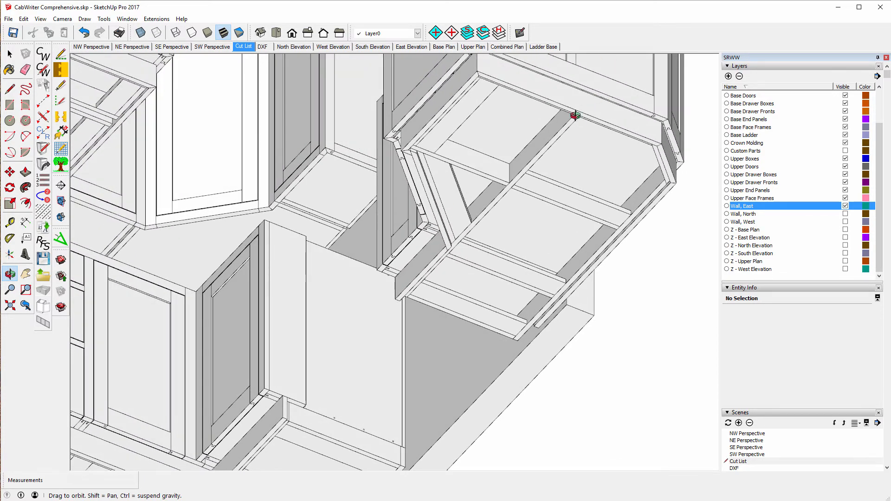
left_click_drag(356, 91, 598, 413)
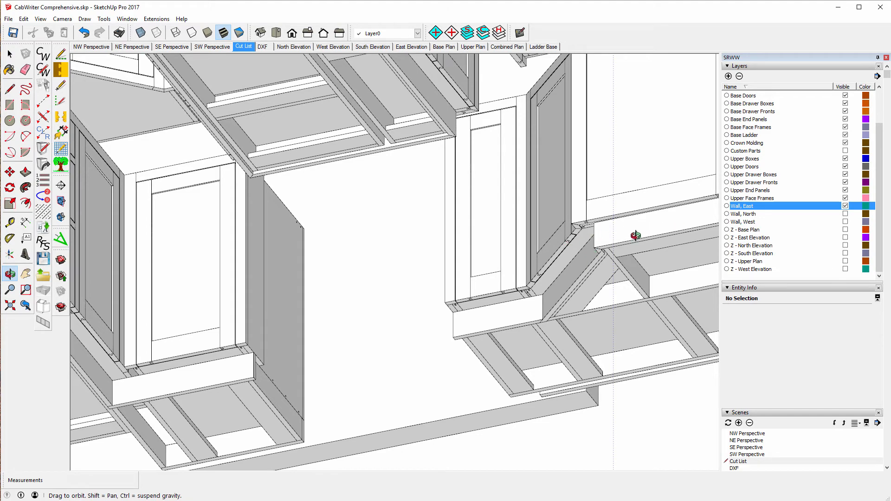
left_click_drag(632, 235, 332, 186)
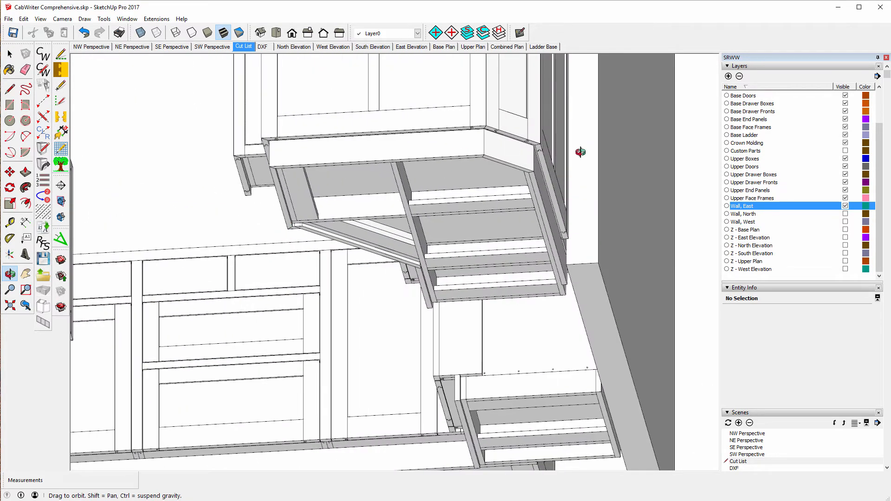
left_click_drag(488, 139, 468, 162)
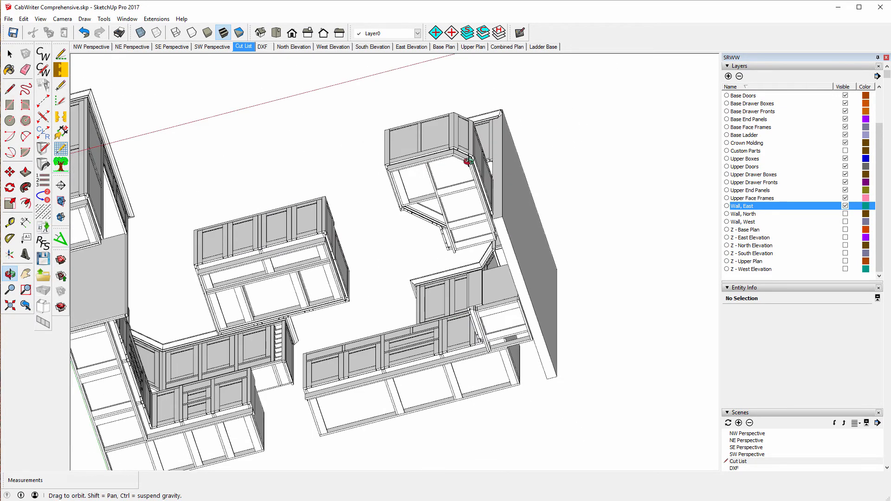
scroll(468, 122, "up", 3)
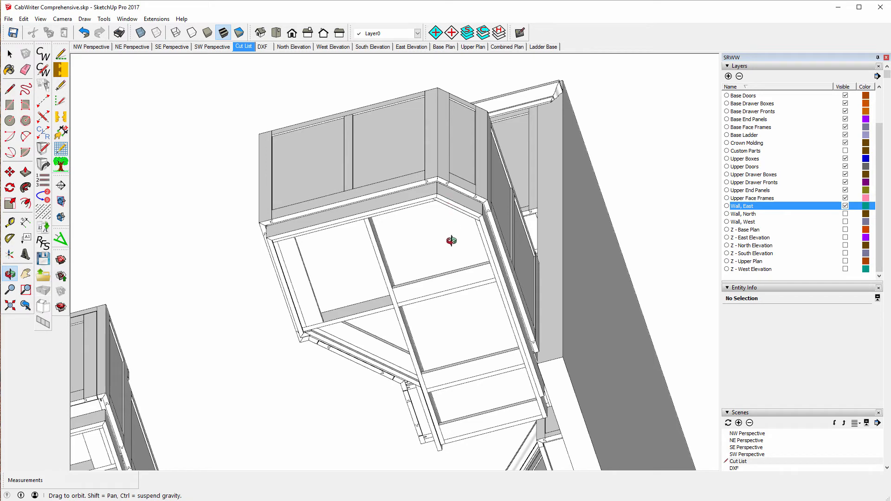
left_click_drag(451, 201, 271, 205)
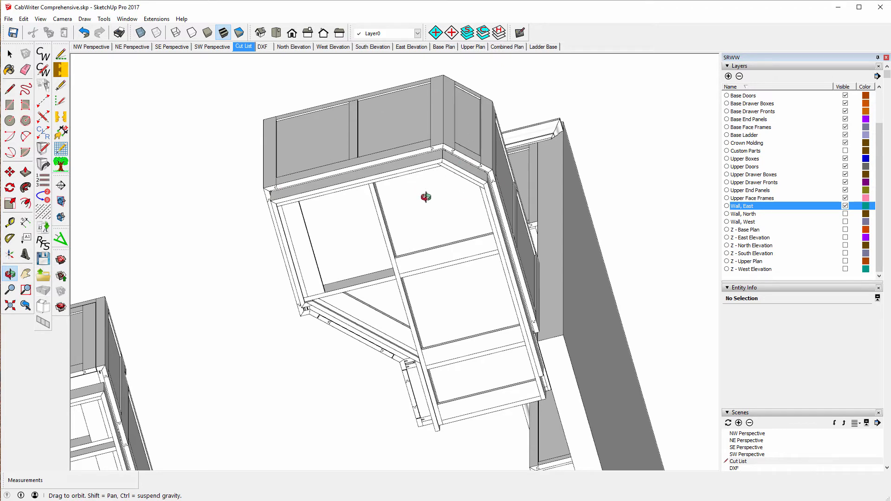
left_click_drag(409, 95, 391, 212)
scroll(421, 143, "down", 6)
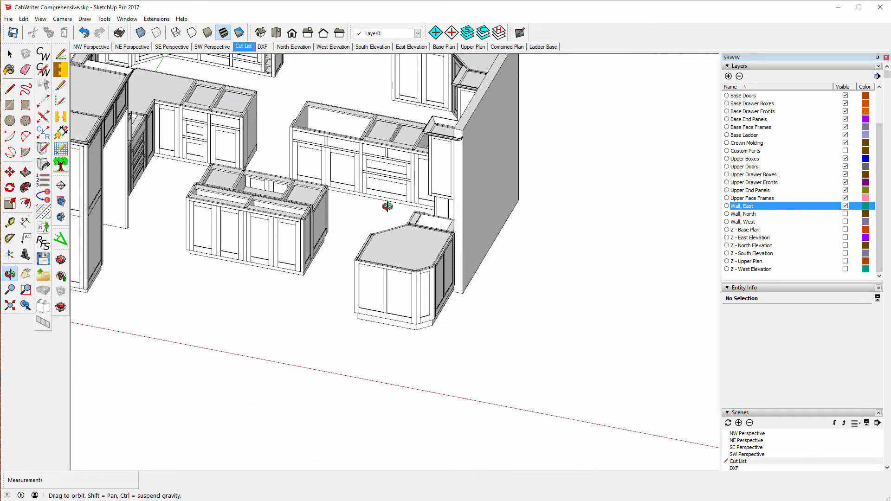
Return to SketchUp Comprehensive Course Model.skp and isolate the Base Ladder layer, hiding all other layers except Layer0.
mouse_move(423, 499)
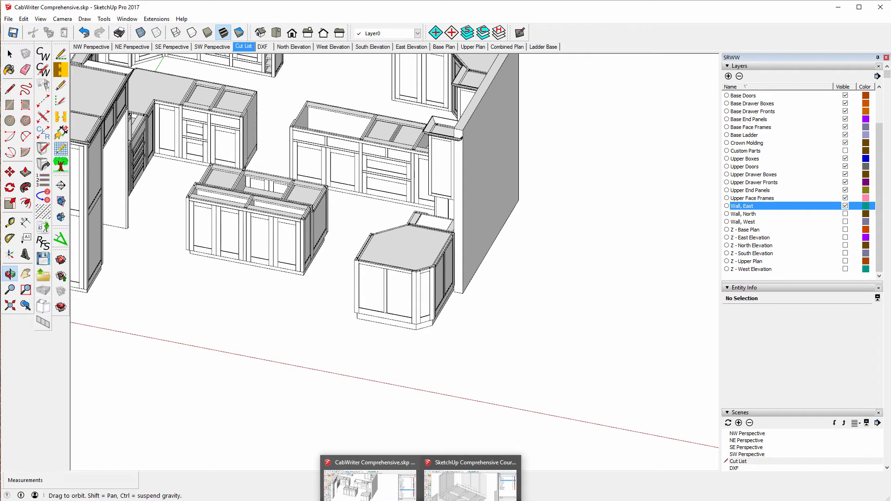
left_click(462, 496)
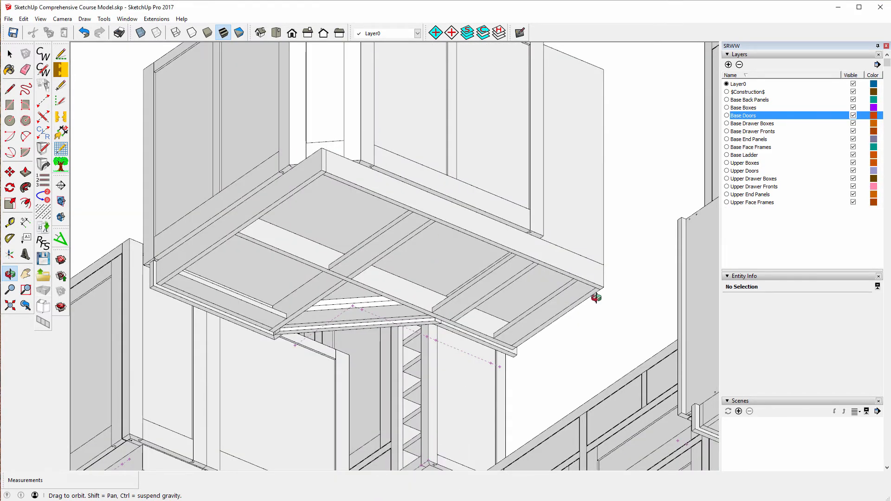
left_click_drag(418, 135, 369, 198)
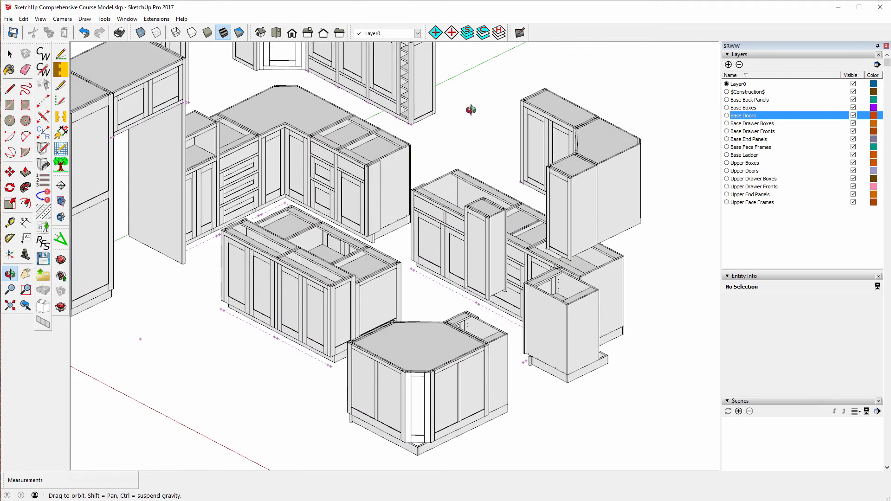
left_click(500, 33)
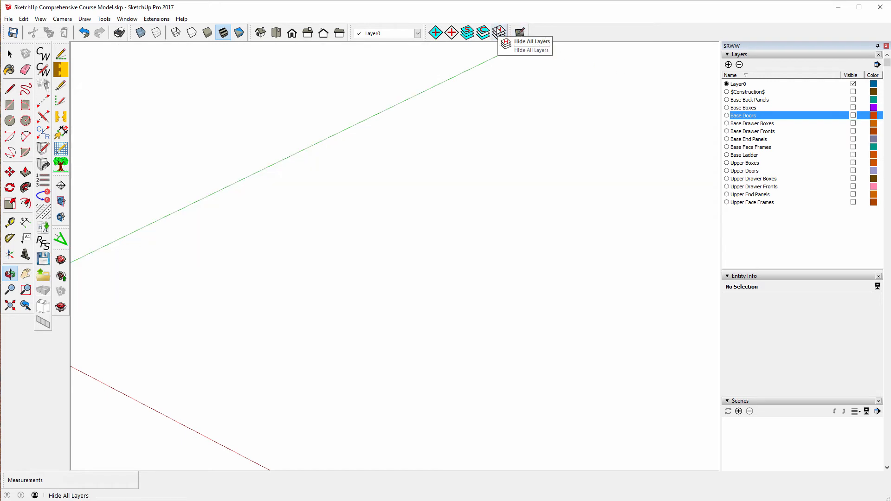
left_click(854, 155)
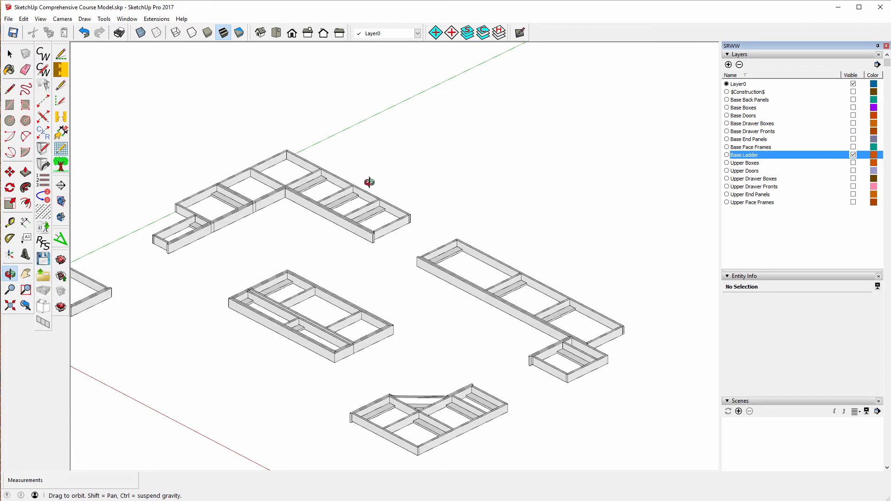
Examine the base ladders of the L-shaped run, the island, the peninsula and the remaining base cabinets.
scroll(208, 238, "up", 5)
scroll(209, 207, "up", 1)
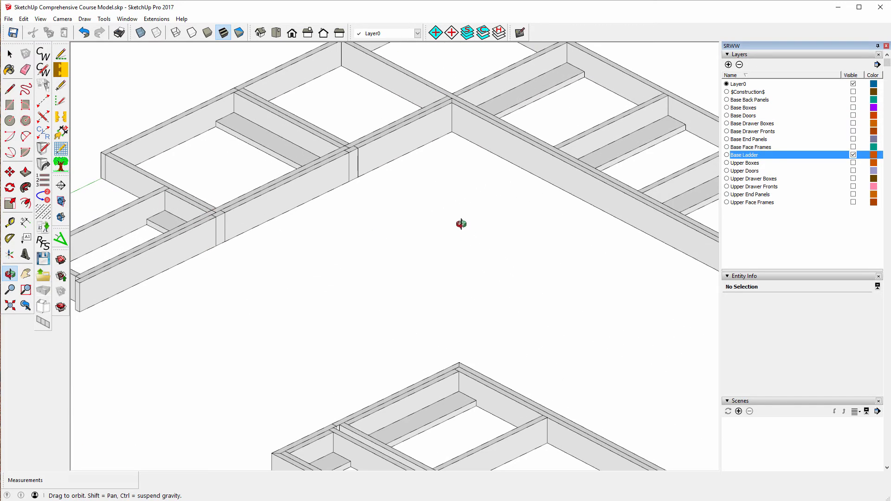
scroll(432, 186, "down", 3)
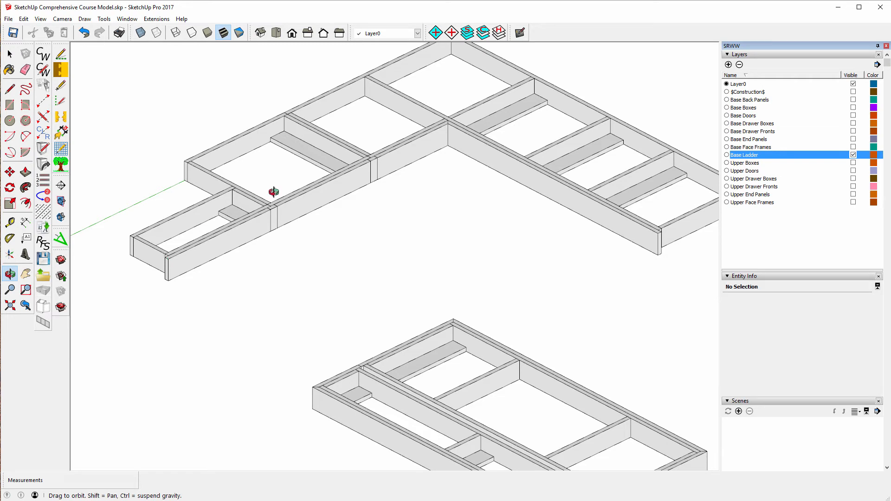
scroll(308, 146, "down", 2)
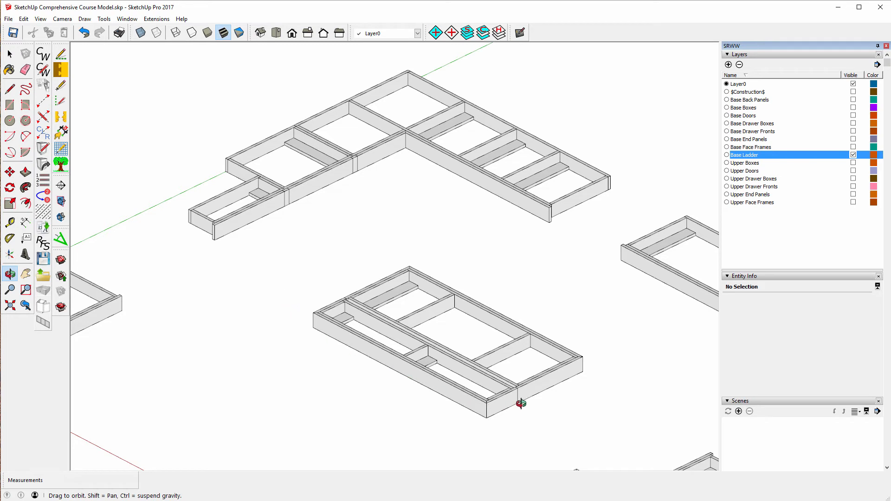
scroll(545, 384, "up", 3)
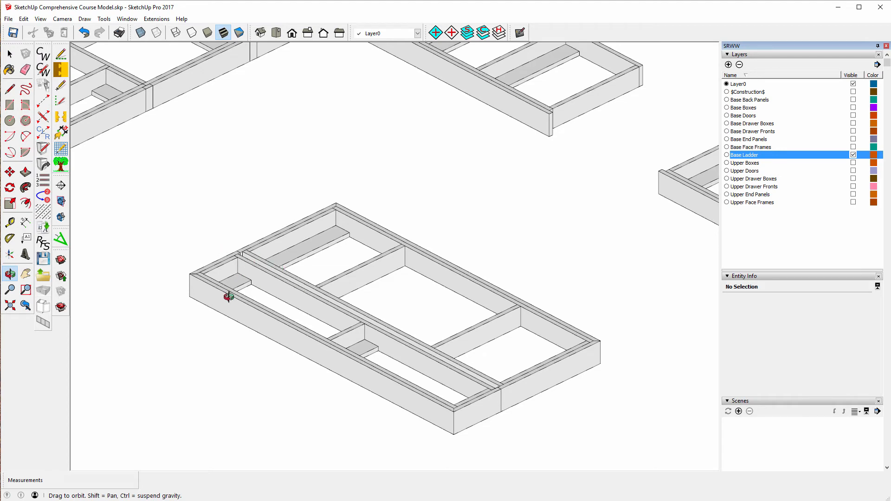
scroll(228, 297, "down", 5)
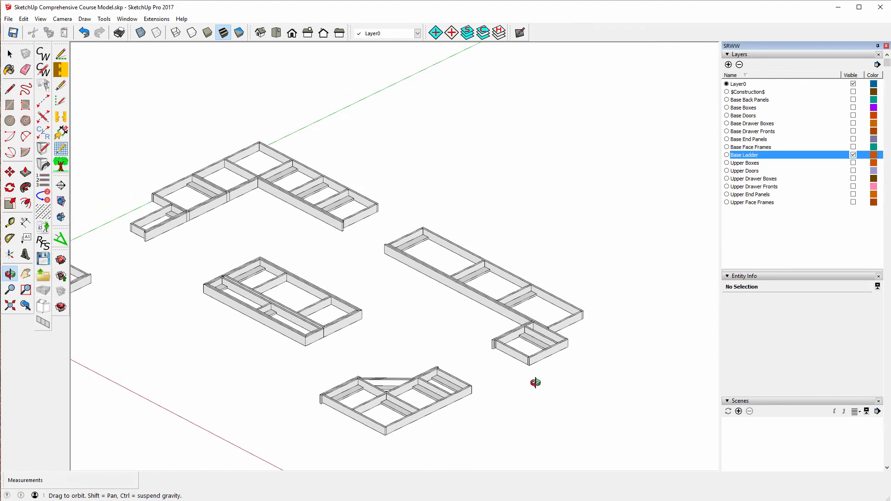
scroll(571, 316, "down", 2)
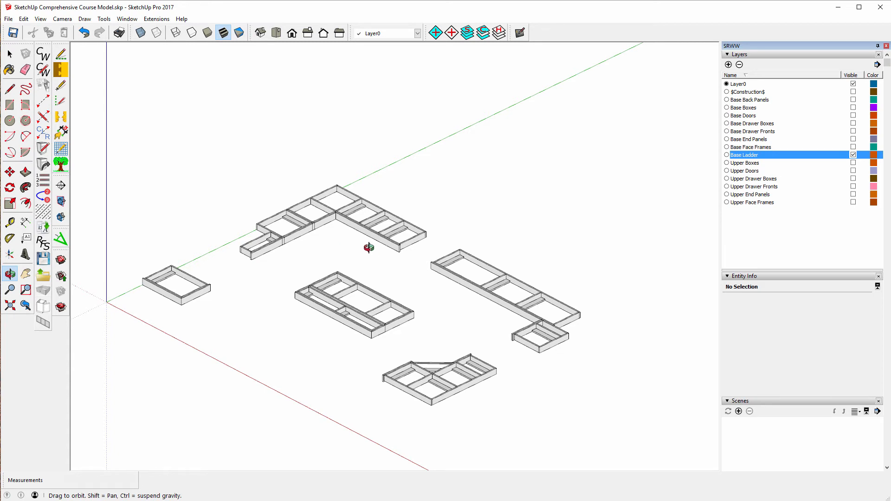
Show all layers again and hide Base Doors to expose the interior of the open base cabinet beside the four-drawer cabinet.
left_click(466, 33)
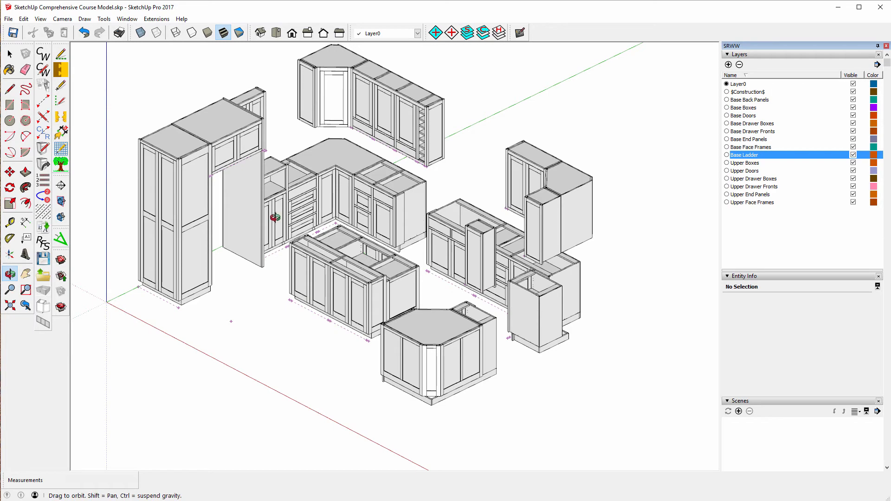
left_click_drag(342, 243, 167, 199)
left_click_drag(385, 208, 283, 216)
left_click_drag(445, 190, 441, 194)
scroll(449, 162, "up", 3)
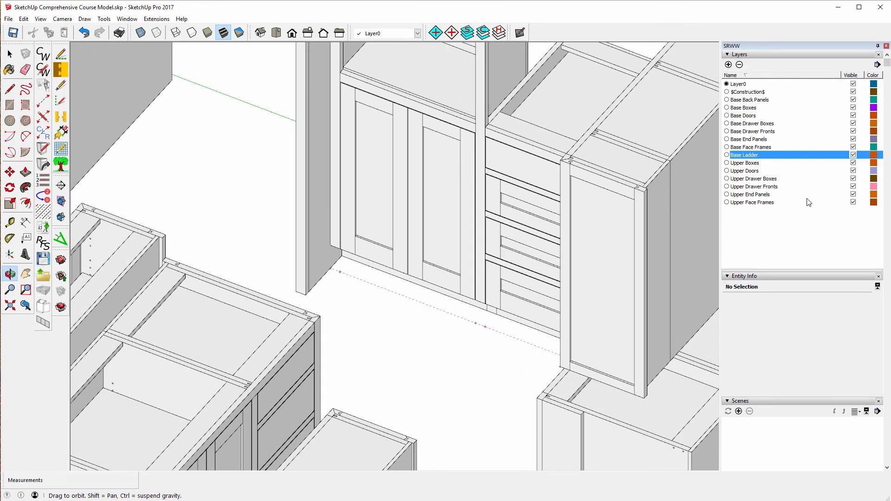
left_click(854, 116)
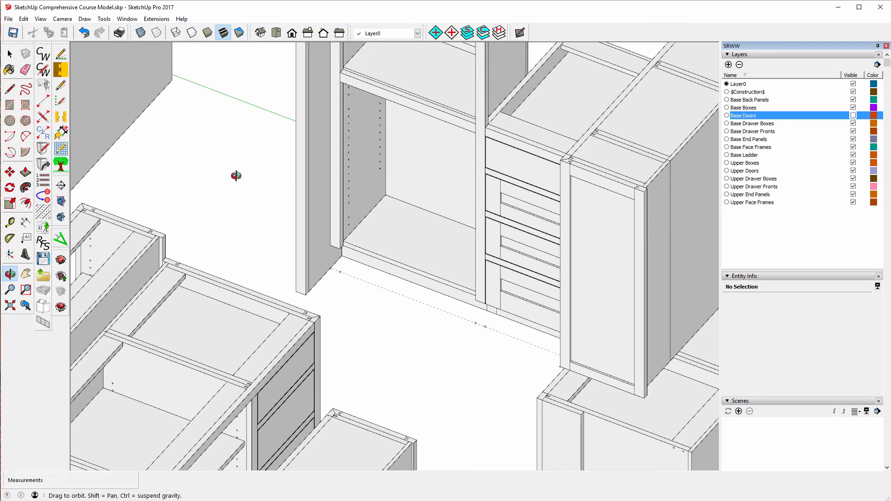
left_click_drag(246, 187, 257, 160)
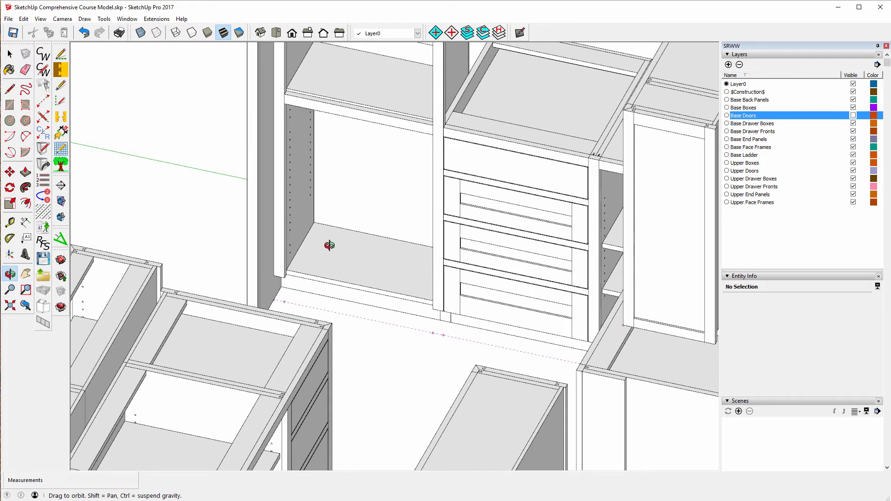
Draw a rectangle of 11 3/16 by 21 inches over the open base cabinet's floor, from the back corner to the opposite front corner.
left_click(10, 105)
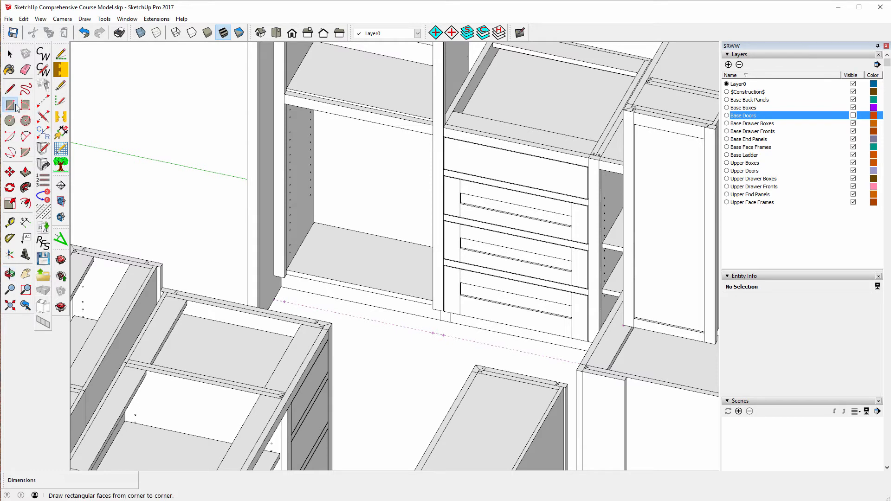
left_click(313, 222)
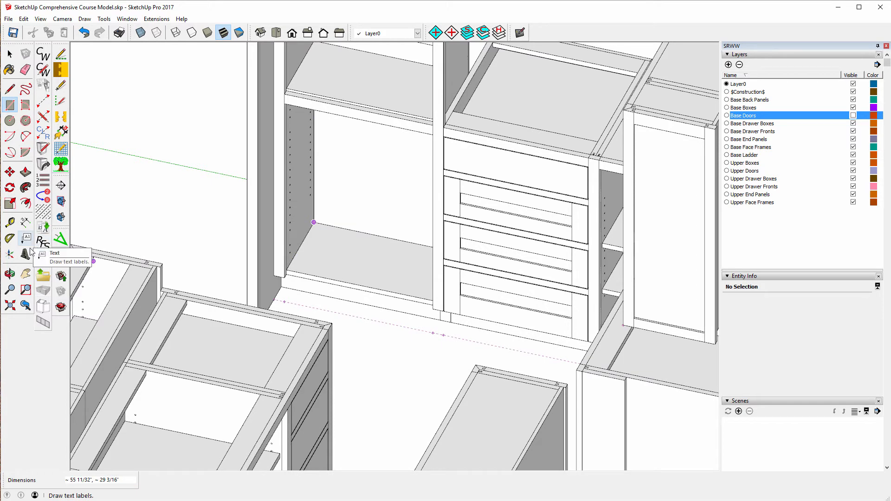
left_click(10, 275)
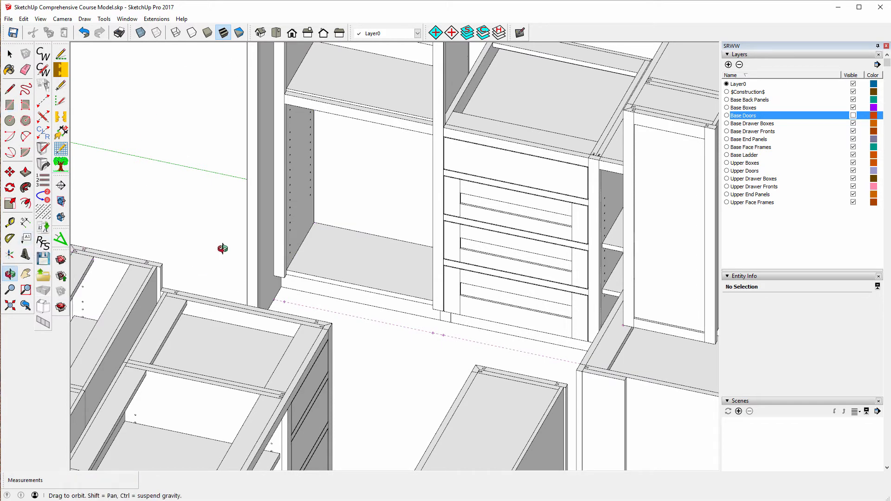
left_click_drag(219, 249, 450, 297)
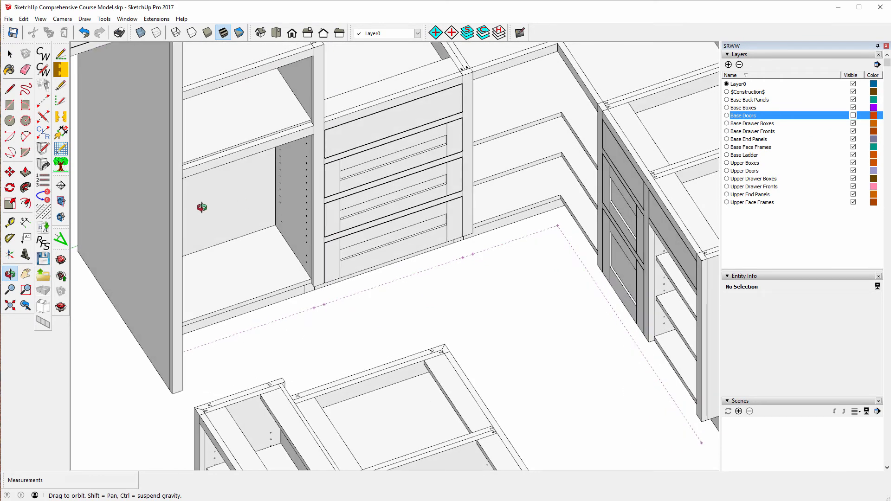
left_click(13, 107)
left_click(134, 273)
scroll(326, 297, "up", 3)
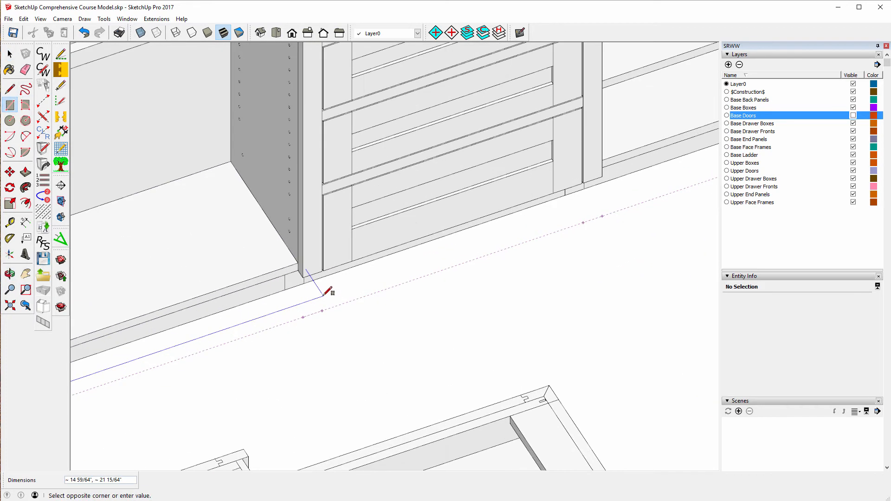
scroll(325, 288, "up", 2)
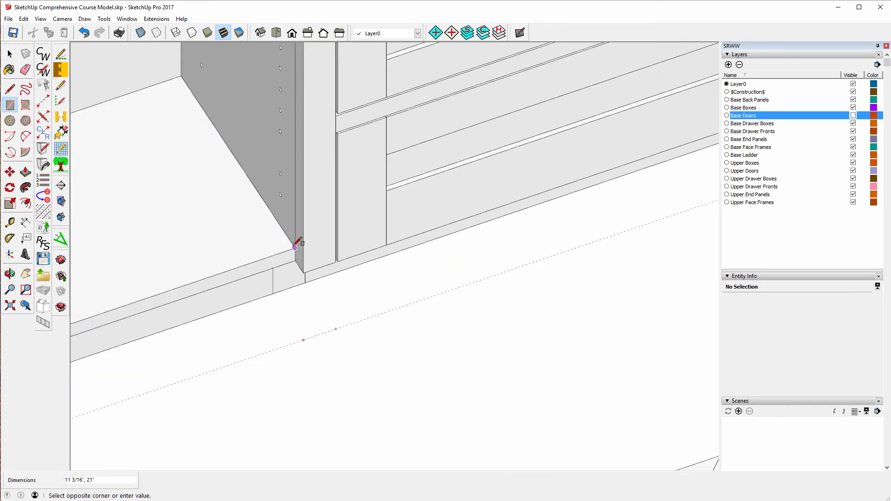
left_click(295, 247)
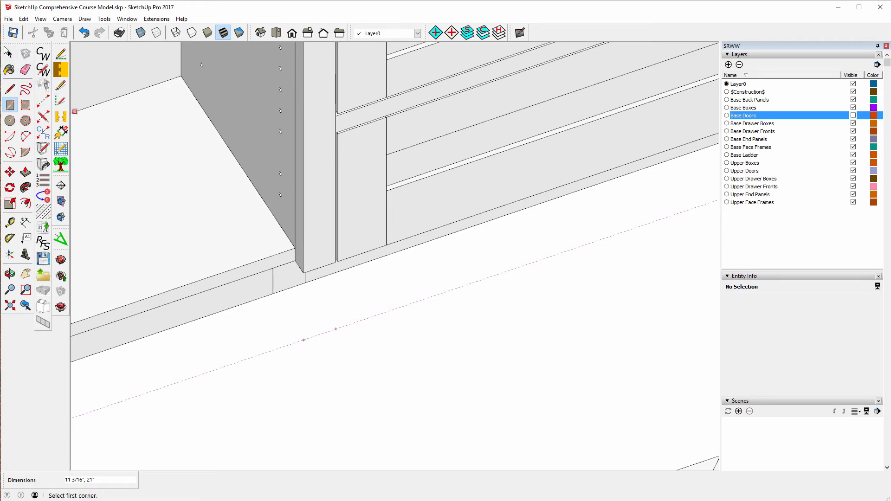
Select the rectangle with its edges and move it 1/16 inch away from the cabinet side next to the four-drawer cabinet.
left_click(10, 54)
left_click(190, 187)
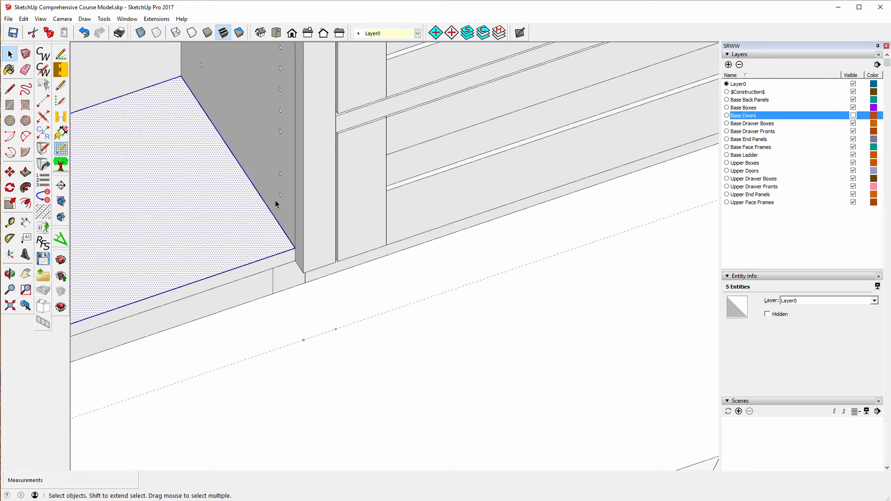
scroll(276, 204, "down", 3)
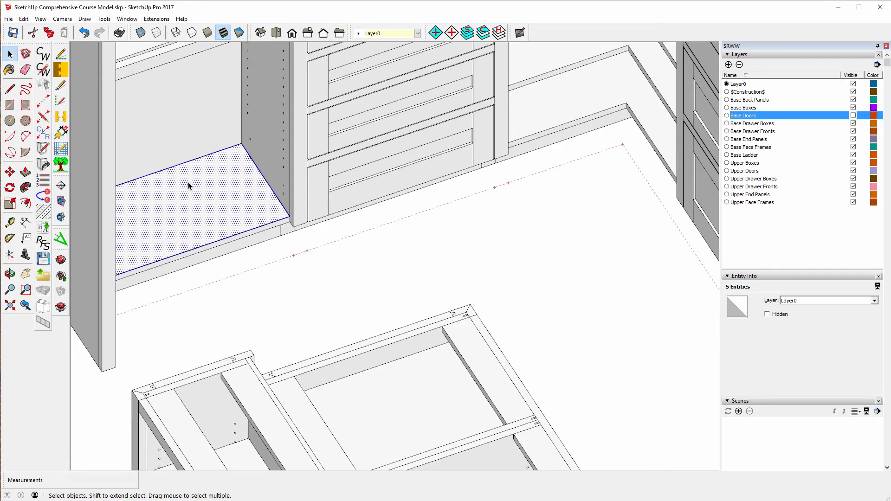
left_click(9, 171)
scroll(255, 178, "up", 2)
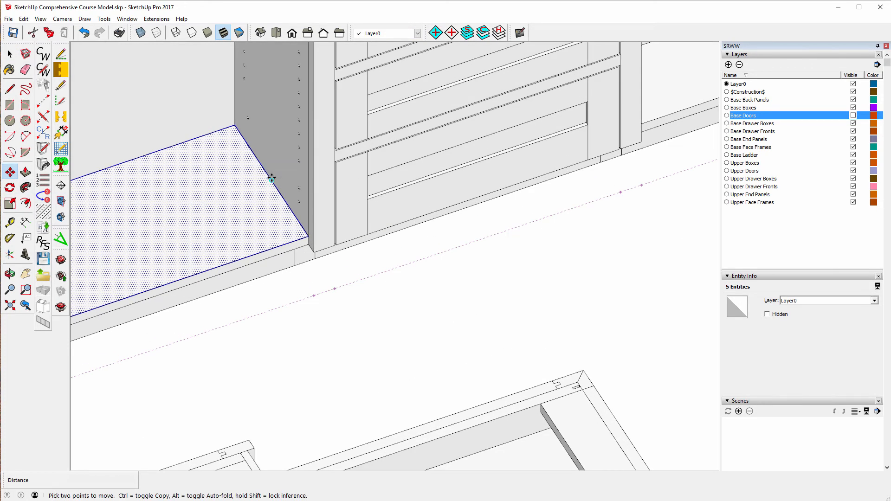
left_click(272, 182)
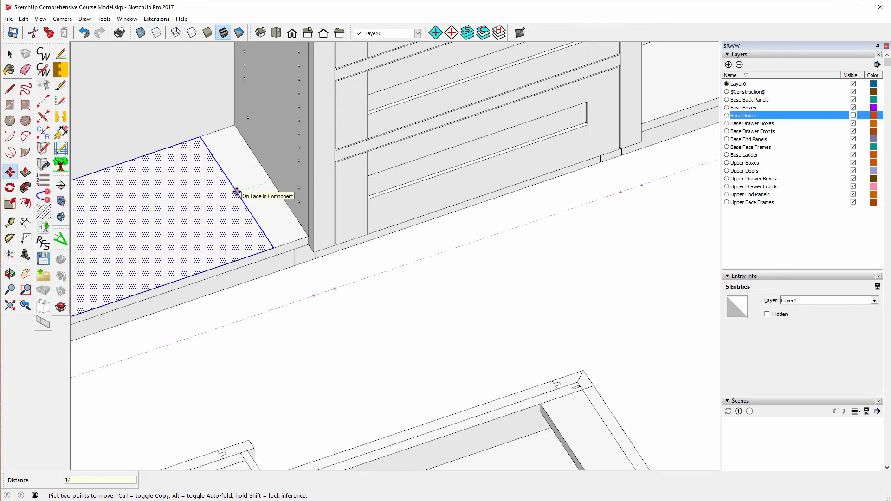
key("Return")
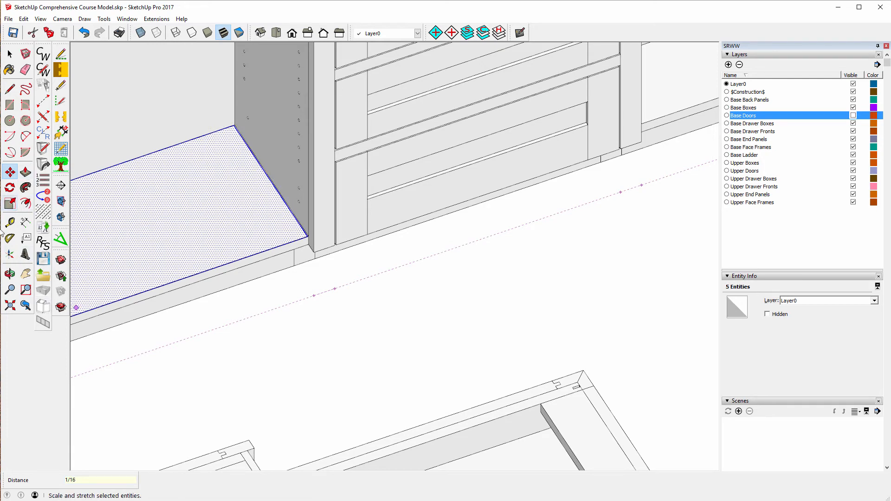
Move the selected rectangle 1/16 inch inward from the opposite cabinet side.
left_click(10, 274)
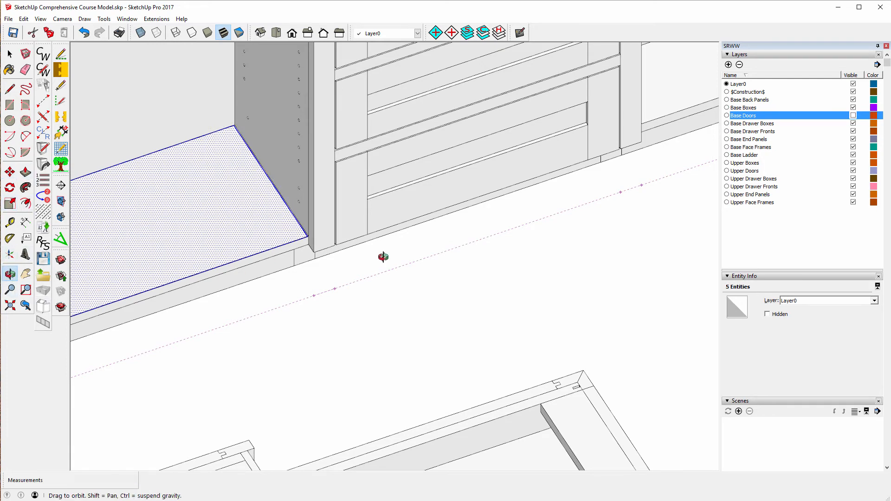
left_click_drag(383, 257, 79, 193)
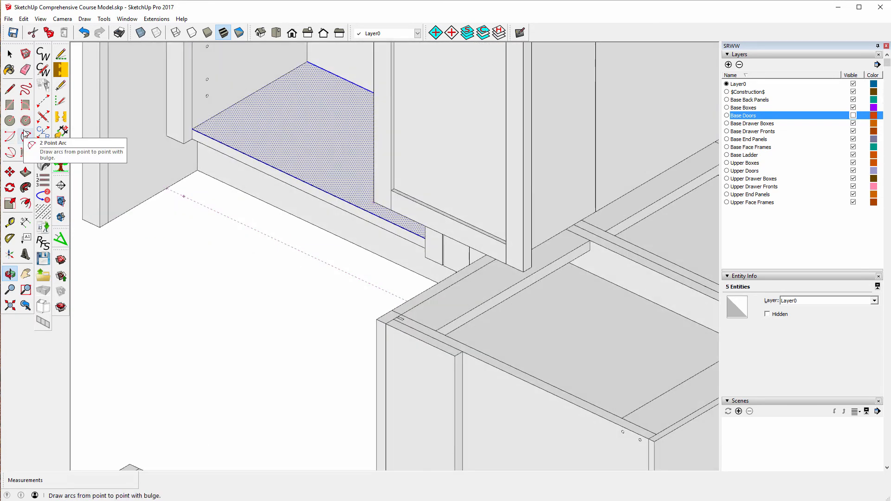
left_click(9, 173)
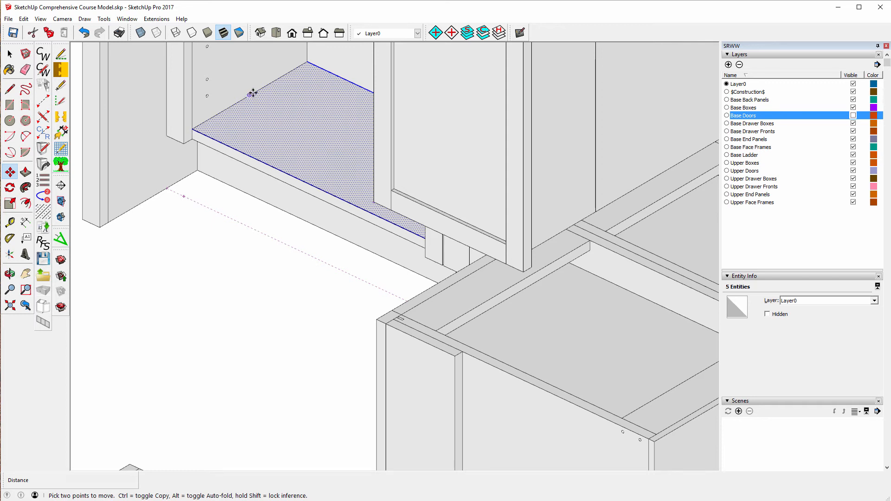
left_click(251, 95)
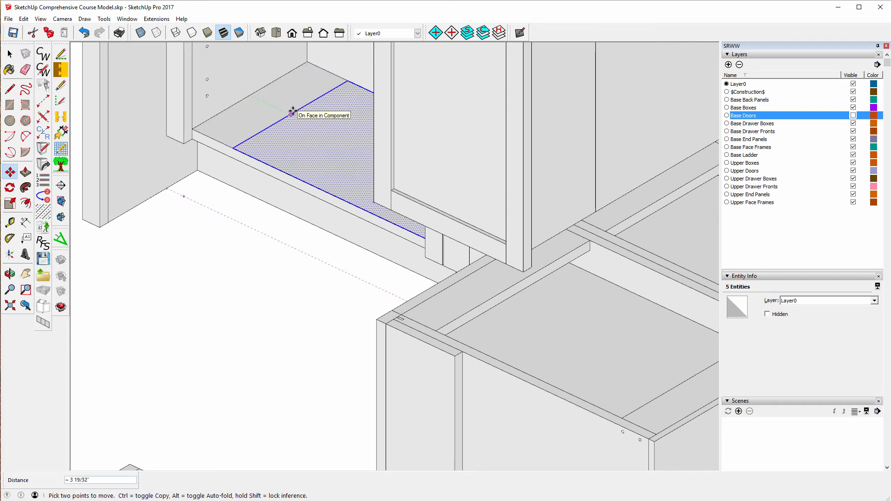
type("1/16")
key("Return")
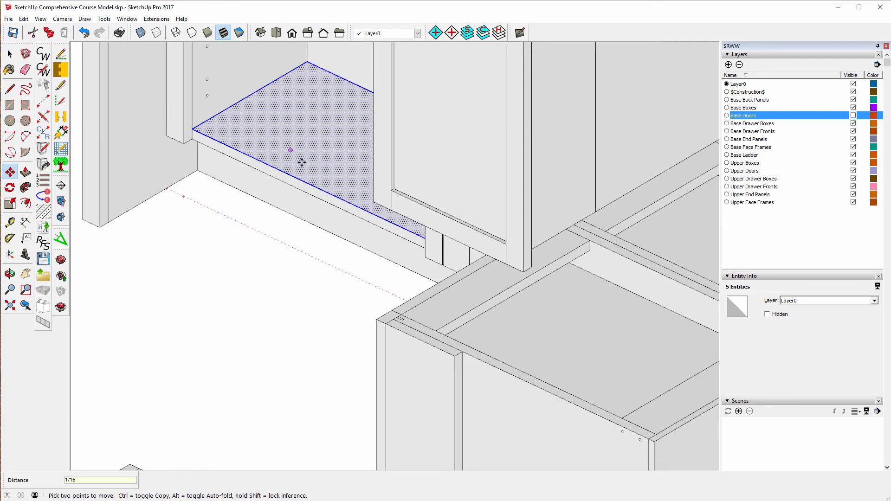
Move the selected rectangle 1/8 inch back from the front edge of the cabinet floor.
left_click(315, 184)
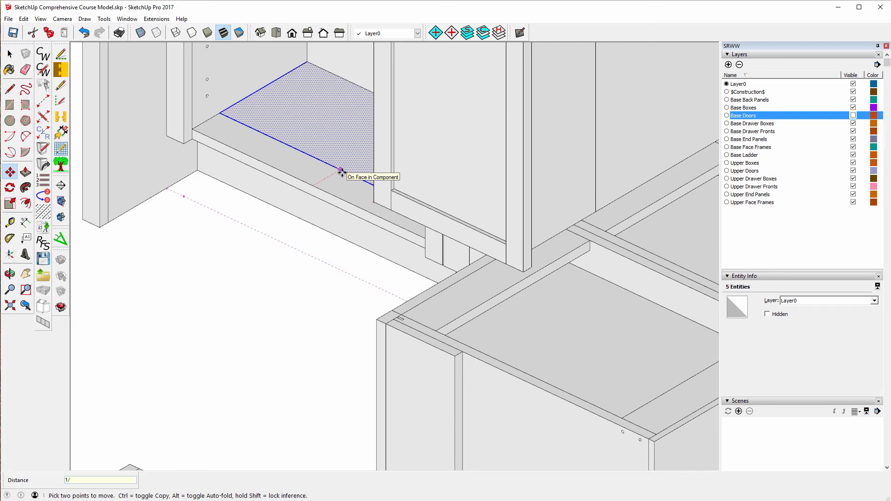
type("1/8")
key("Return")
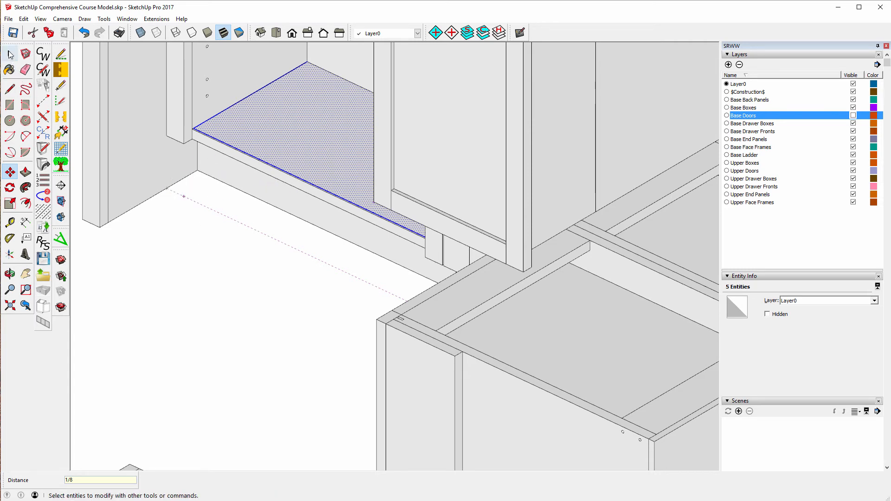
Push/Pull the rectangle upward to a thickness of 0.75 inch.
left_click(10, 54)
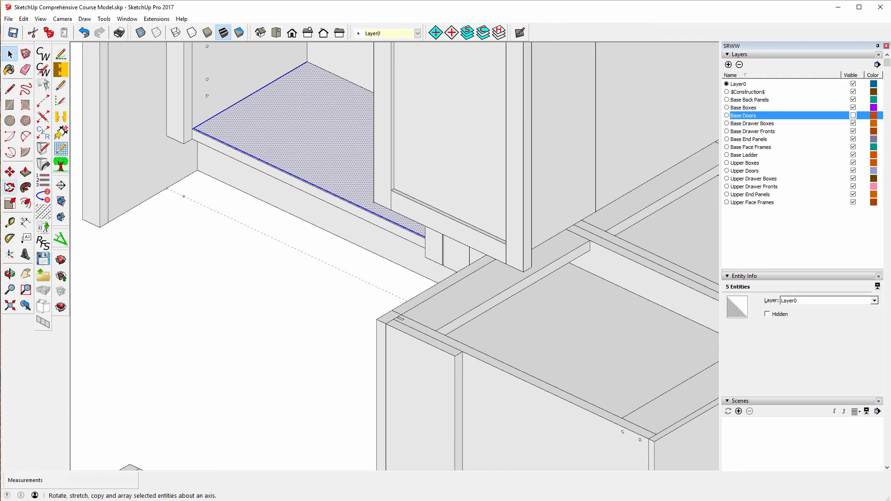
left_click(26, 172)
left_click_drag(322, 168, 326, 146)
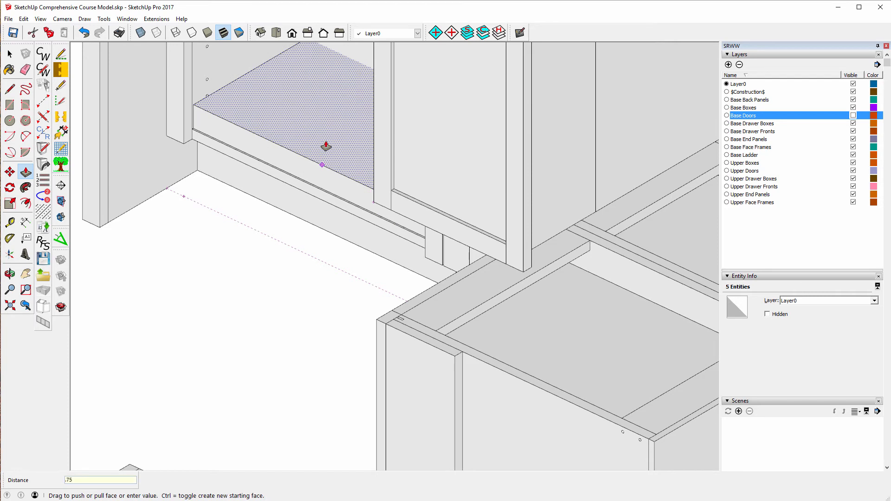
type(".75")
key("Return")
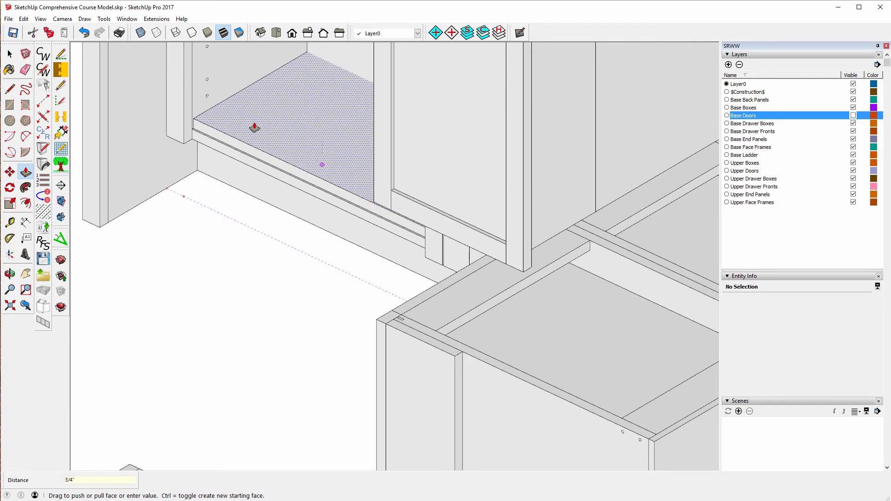
Select the whole 0.75 inch panel and make it a component with the default definition name.
left_click(15, 53)
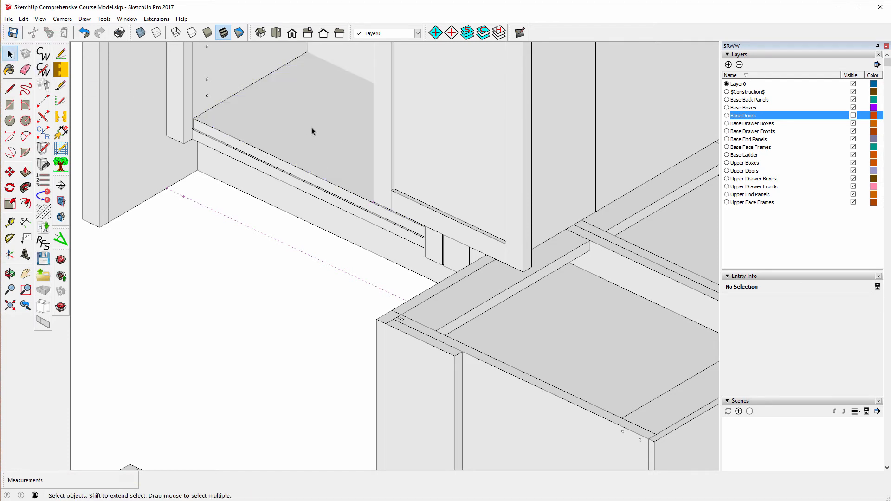
triple_click(294, 126)
right_click(294, 125)
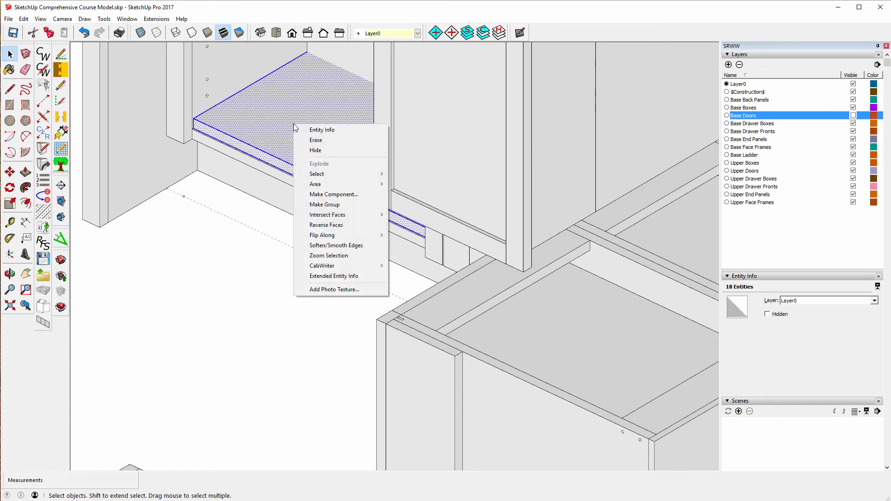
left_click(336, 194)
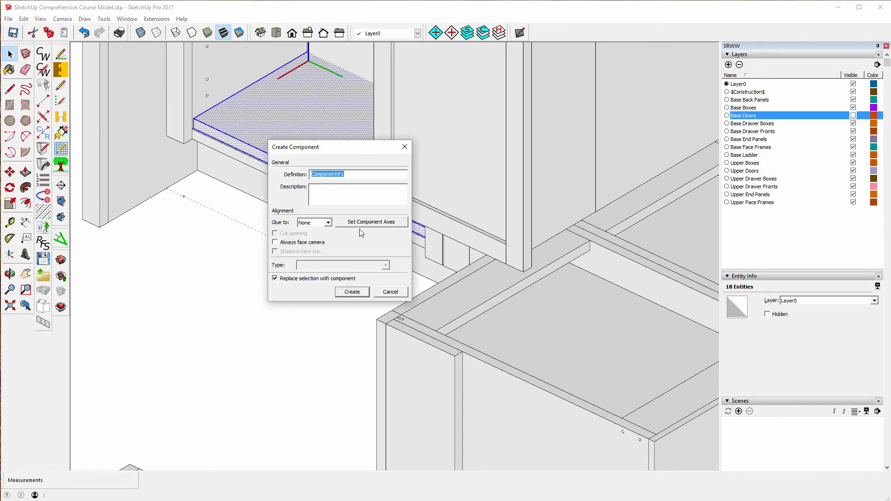
left_click(356, 295)
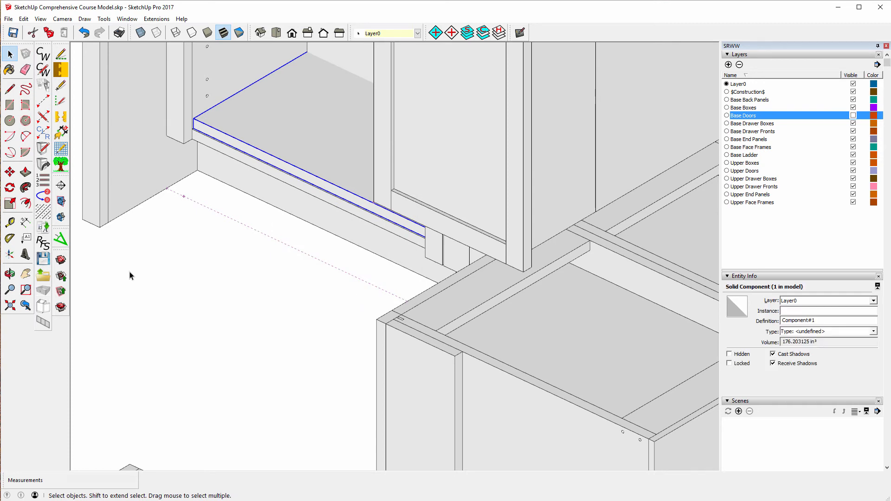
Examine the new panel component inside the open base cabinet from several angles.
scroll(140, 320, "down", 3)
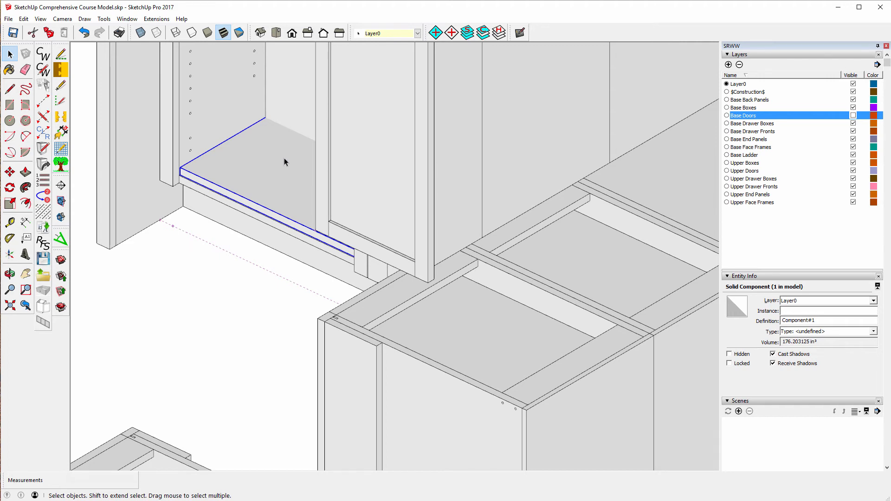
scroll(281, 134, "up", 4)
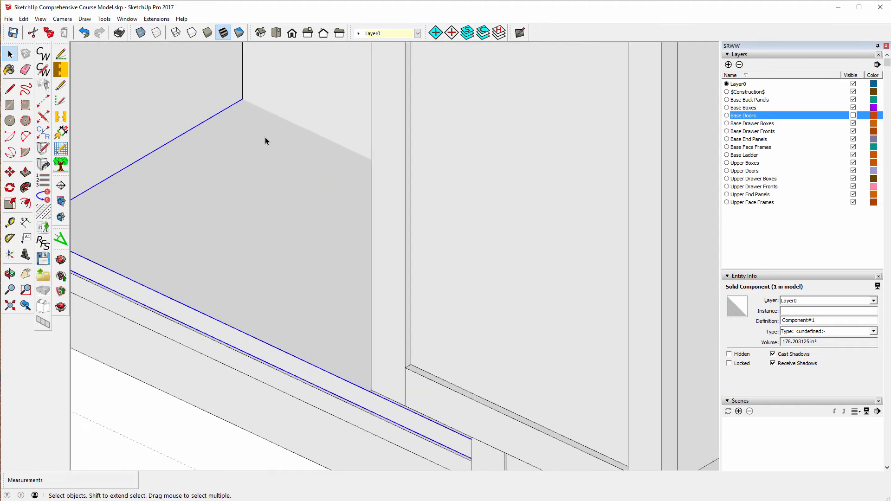
left_click(10, 274)
left_click_drag(106, 283, 181, 296)
scroll(205, 298, "down", 6)
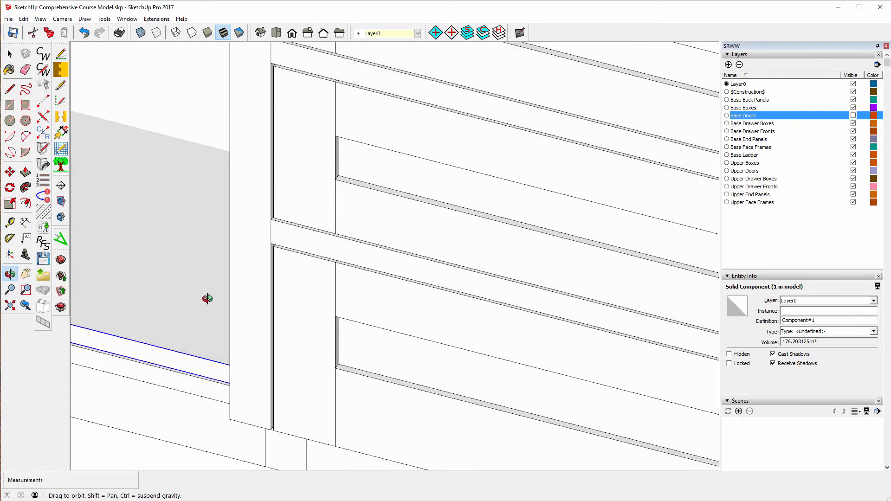
scroll(284, 346, "down", 3)
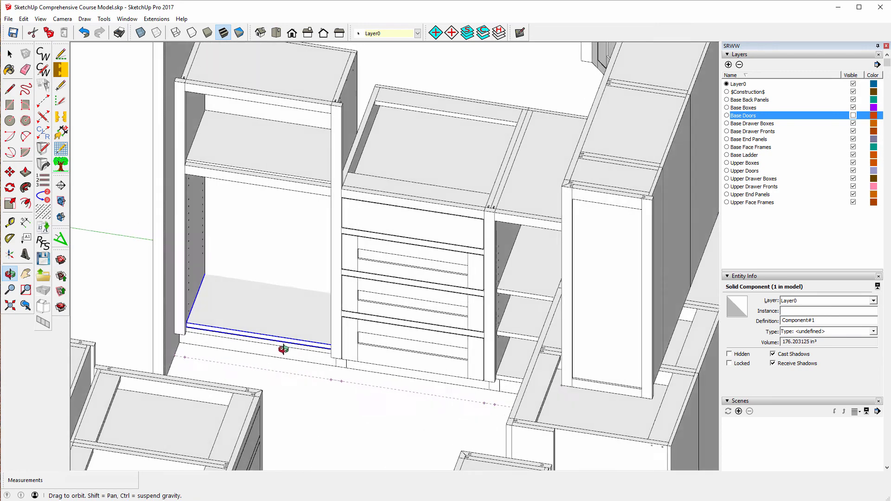
scroll(193, 355, "up", 4)
left_click_drag(193, 355, 183, 354)
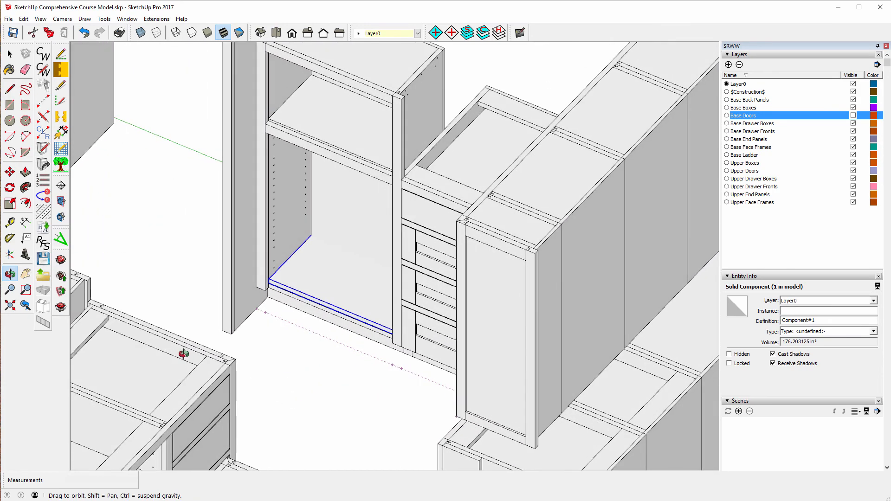
left_click_drag(327, 297, 285, 296)
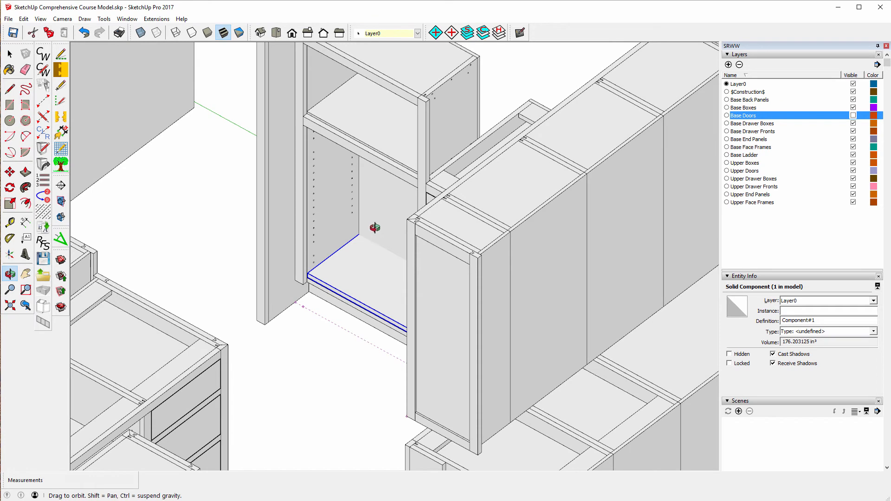
Turn on X-ray display and inspect how the panel component sits at the cabinet's back corner.
left_click(148, 39)
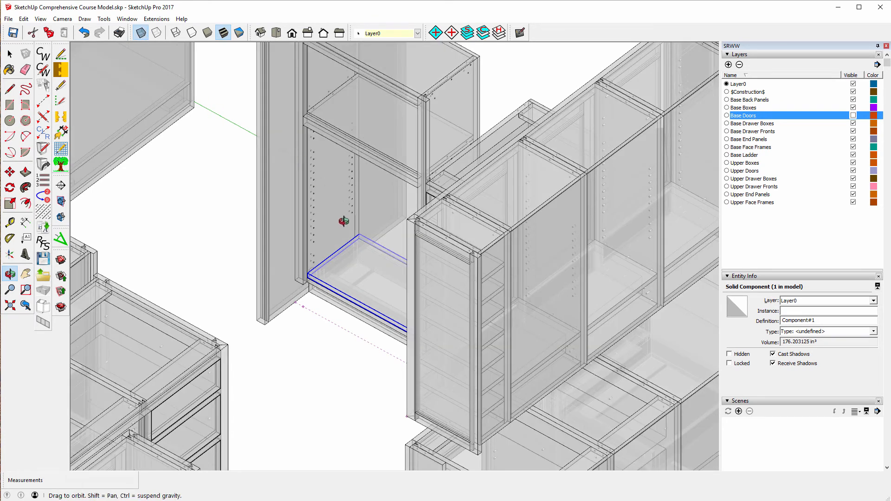
scroll(359, 234, "up", 6)
scroll(357, 223, "up", 3)
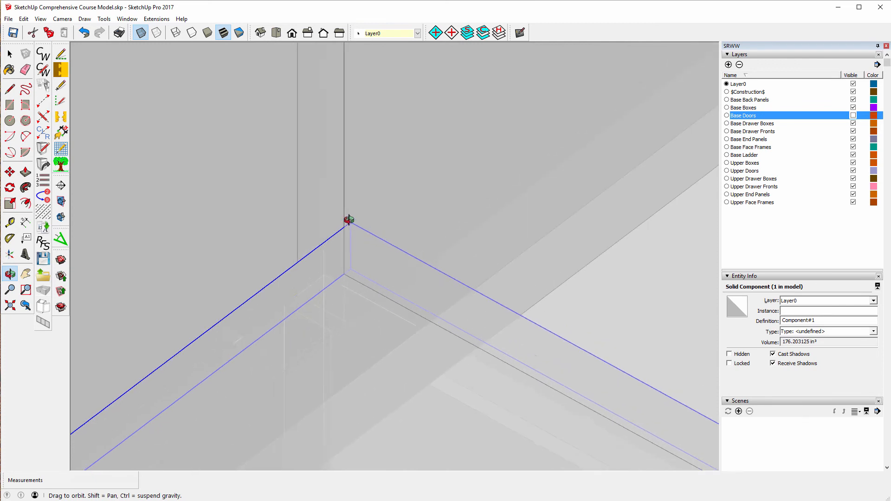
scroll(353, 211, "down", 5)
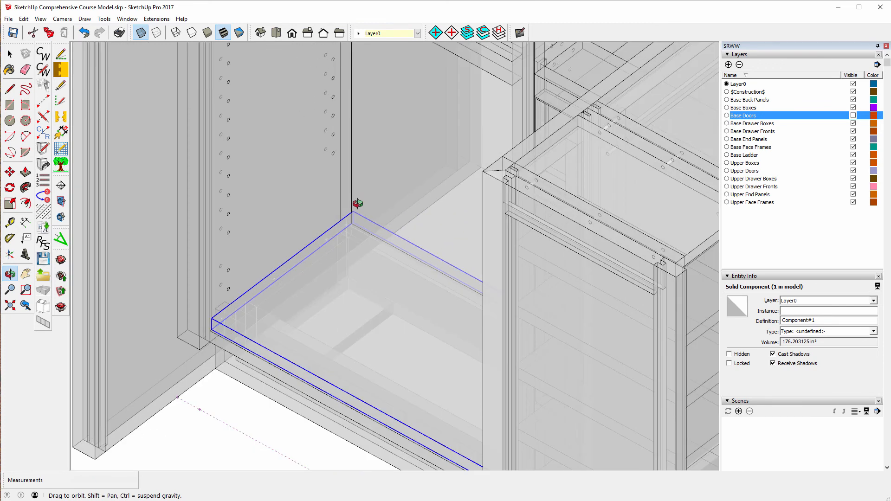
Undo the panel modelling back to the empty base cabinet and turn off X-ray display, keeping the Base Doors layer hidden.
left_click(84, 34)
left_click(85, 34)
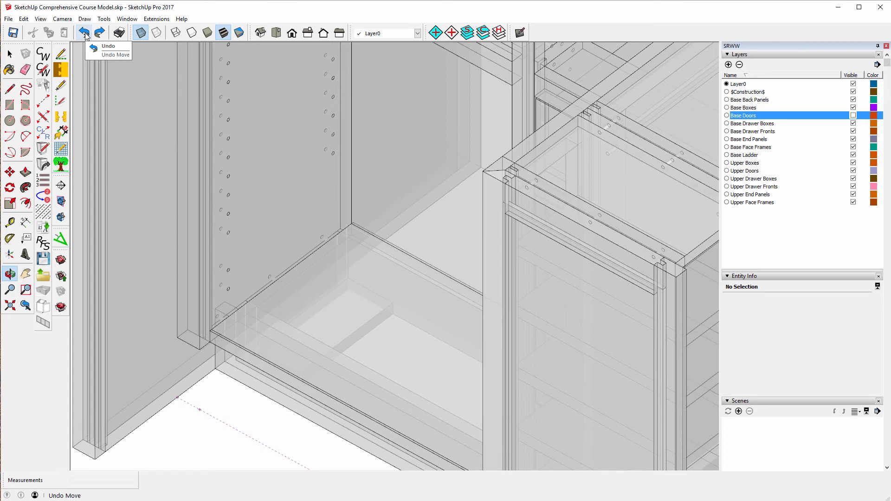
left_click(143, 35)
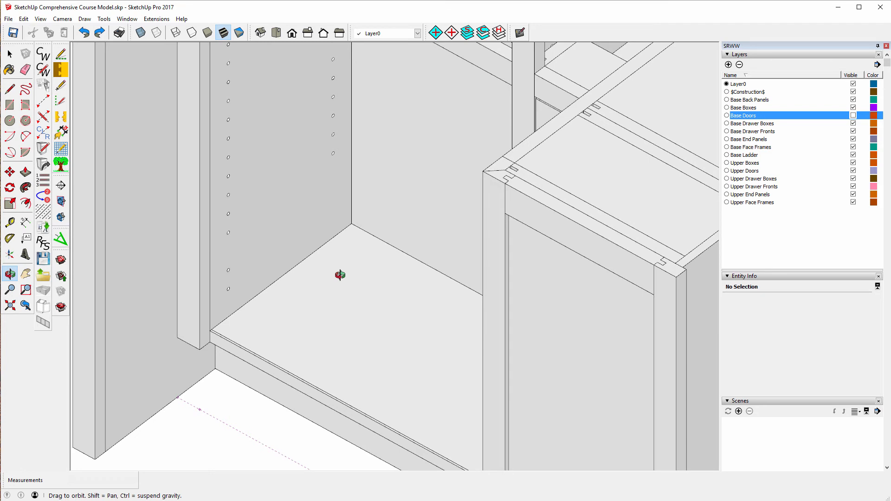
left_click(85, 32)
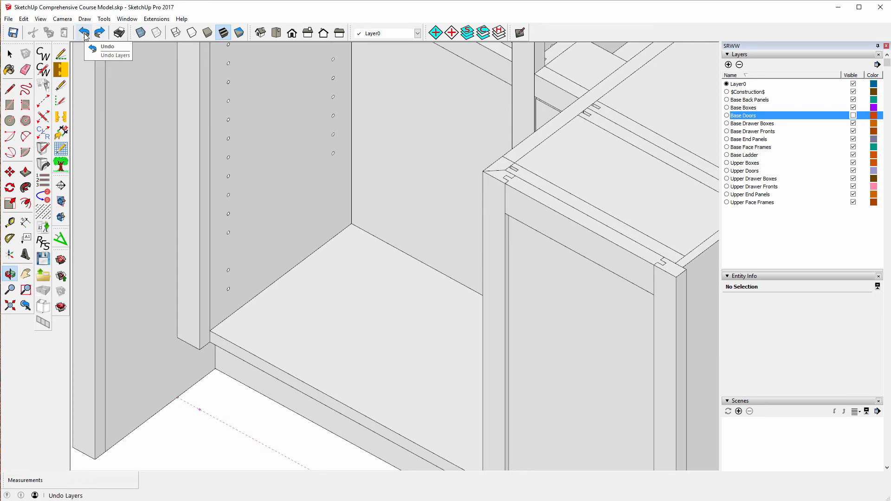
left_click(84, 33)
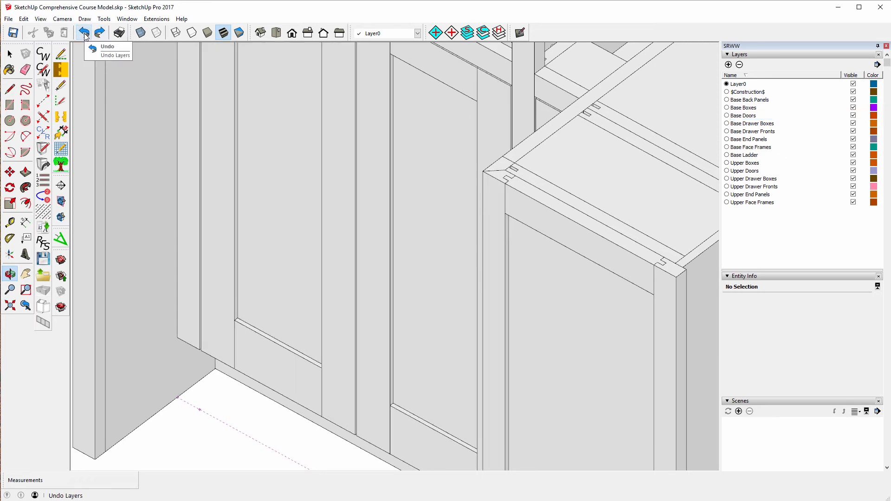
left_click(99, 33)
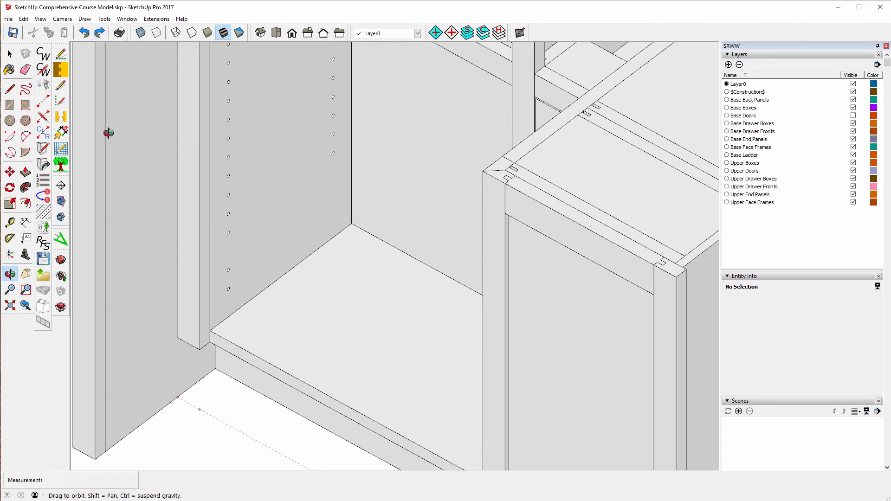
Draw an 11 3/16 by 21 inch rectangle on the open cabinet's floor, from the back corner to the opposite front corner.
left_click_drag(88, 237, 135, 240)
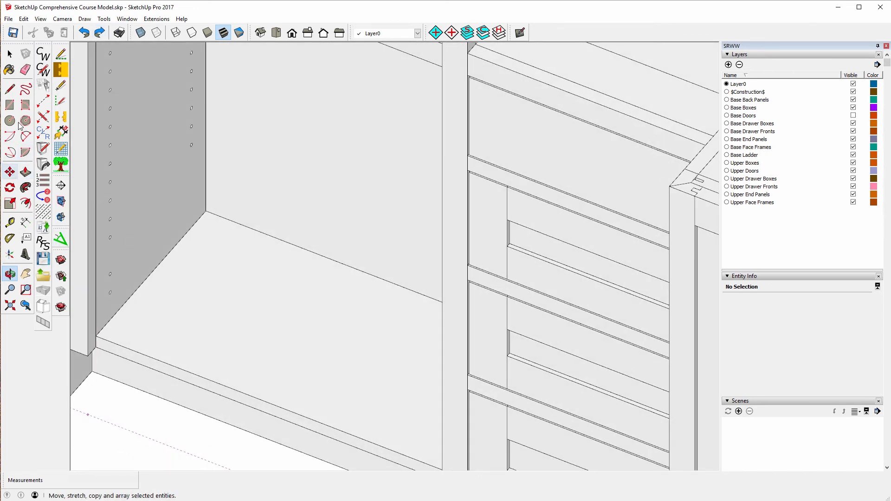
left_click(10, 105)
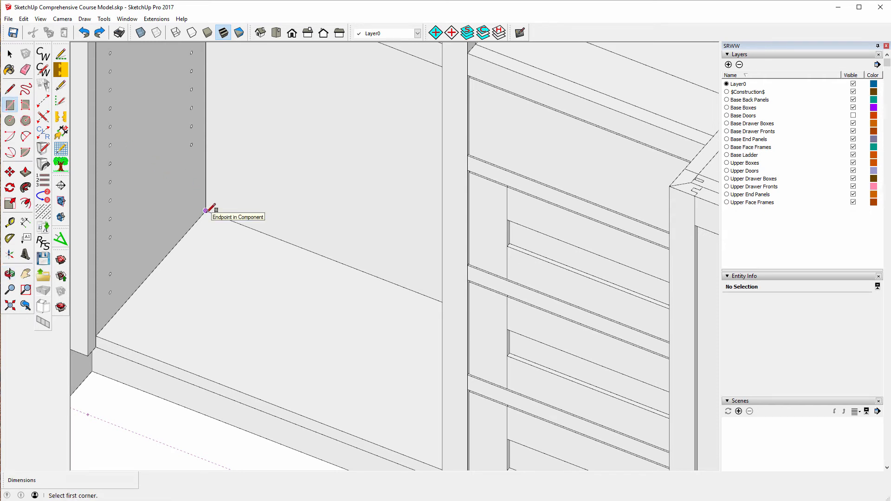
left_click(205, 211)
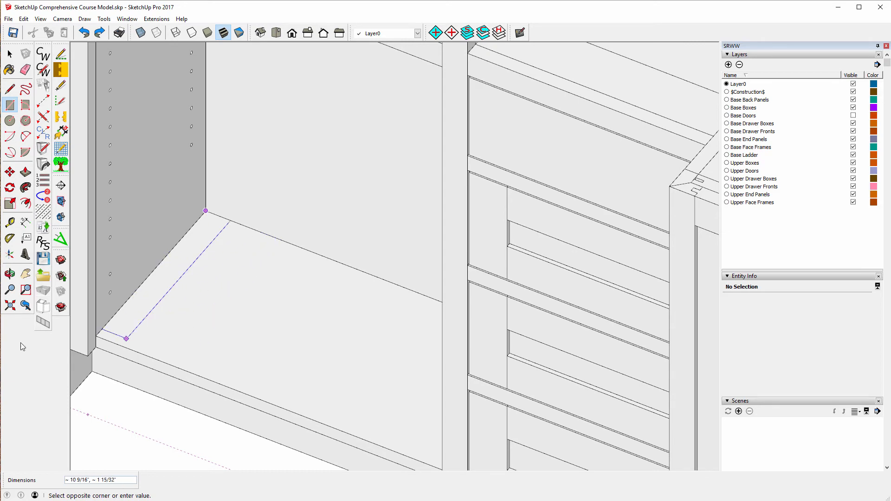
left_click(10, 274)
left_click_drag(119, 303, 430, 325)
left_click(9, 104)
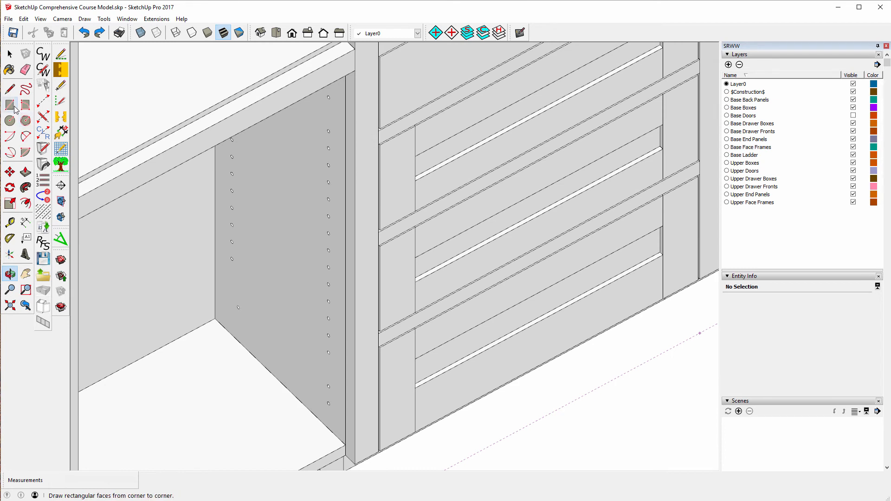
left_click(143, 169)
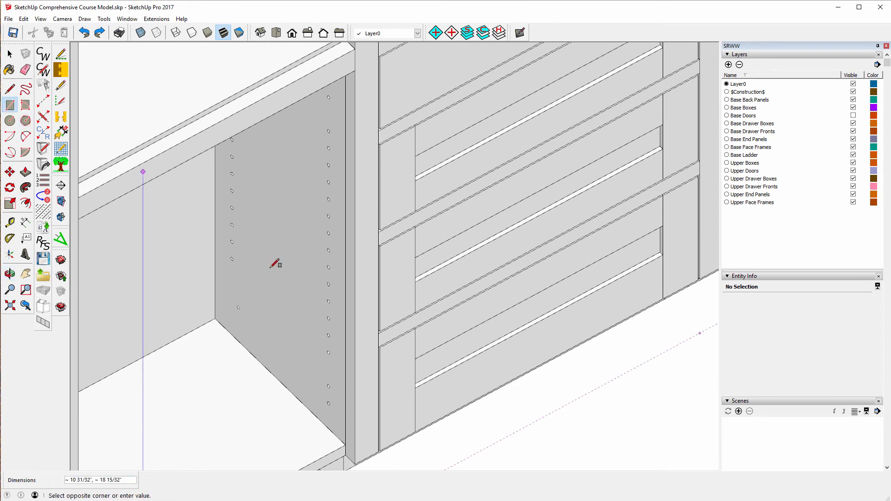
left_click(350, 440)
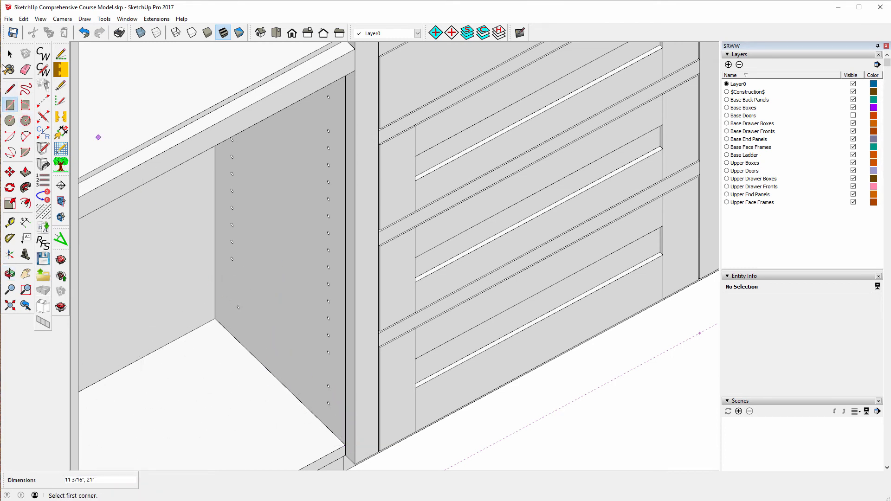
left_click(10, 54)
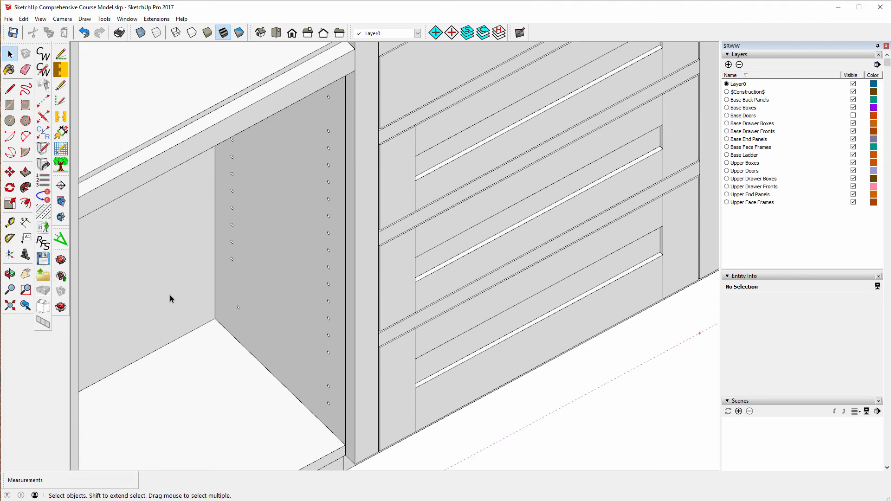
double_click(214, 381)
scroll(201, 241, "down", 3)
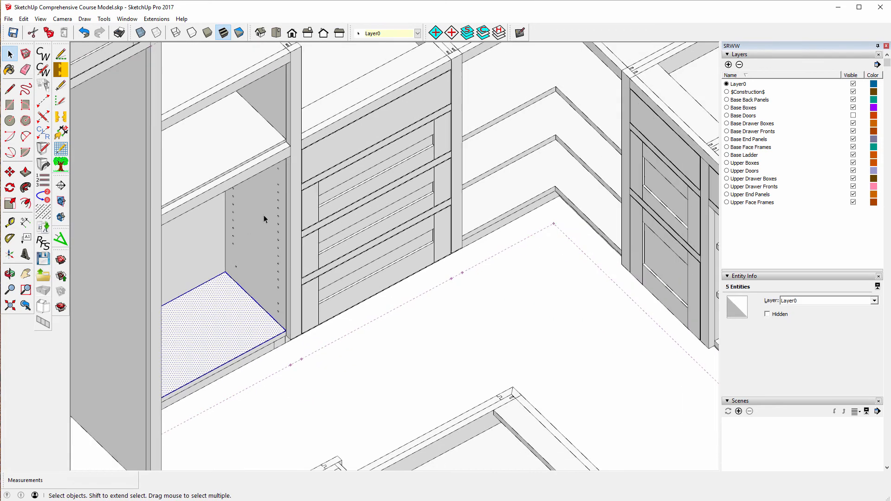
Move the rectangle's front edge 1/8 inch inward toward the back of the cabinet.
left_click(9, 274)
left_click_drag(334, 362, 65, 223)
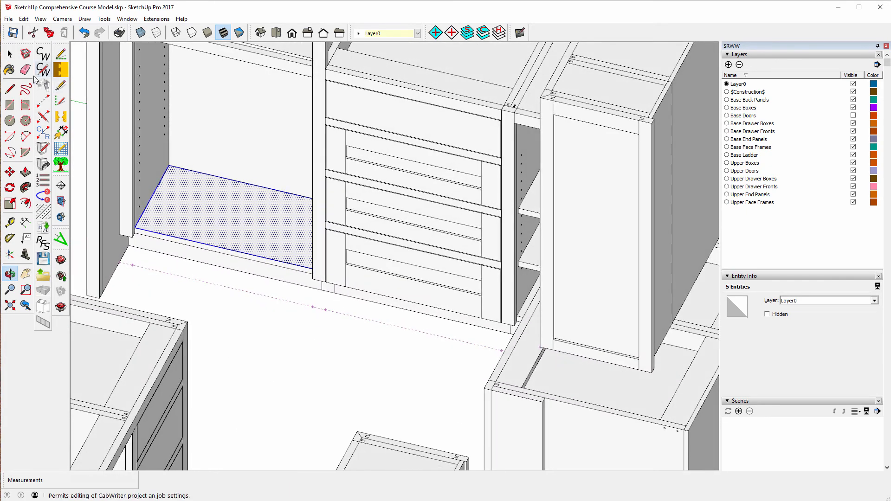
left_click(10, 54)
left_click(184, 291)
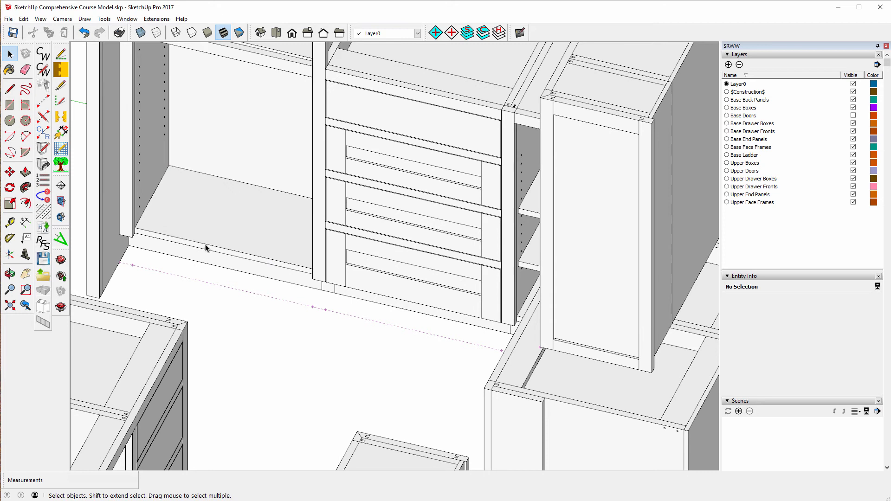
left_click(206, 246)
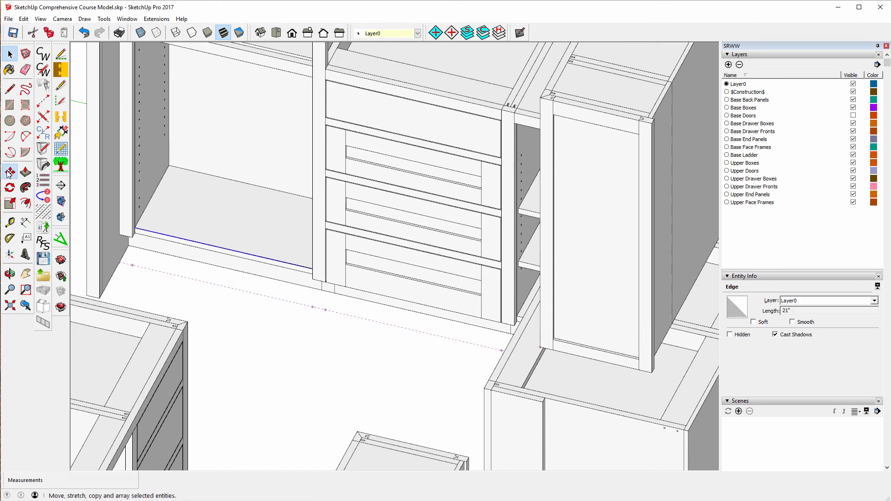
left_click(9, 173)
left_click(227, 248)
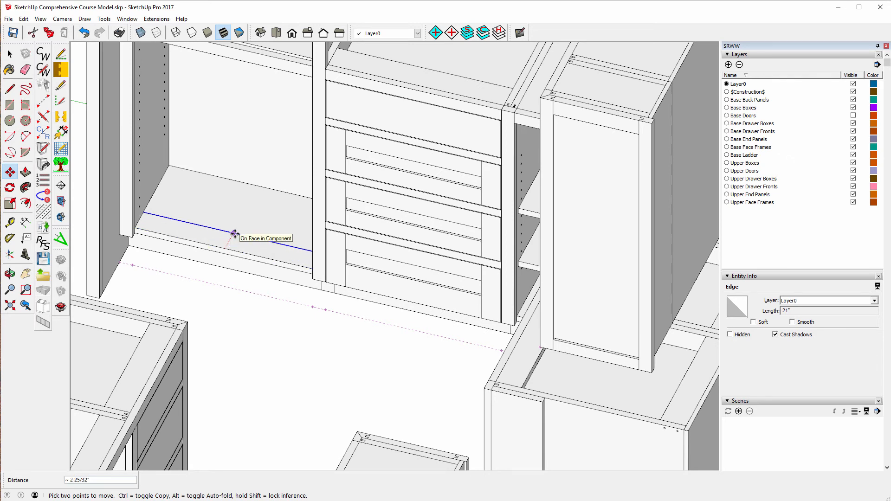
type("1/16")
key("Return")
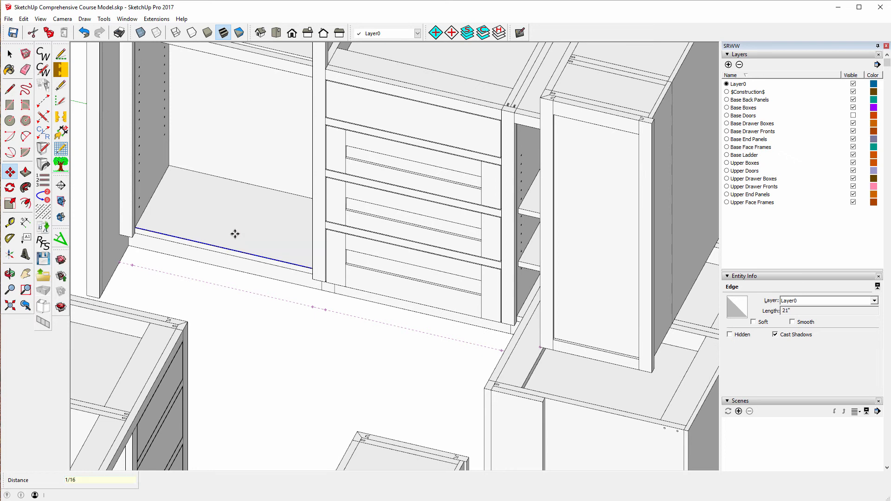
type("1/8")
key("Return")
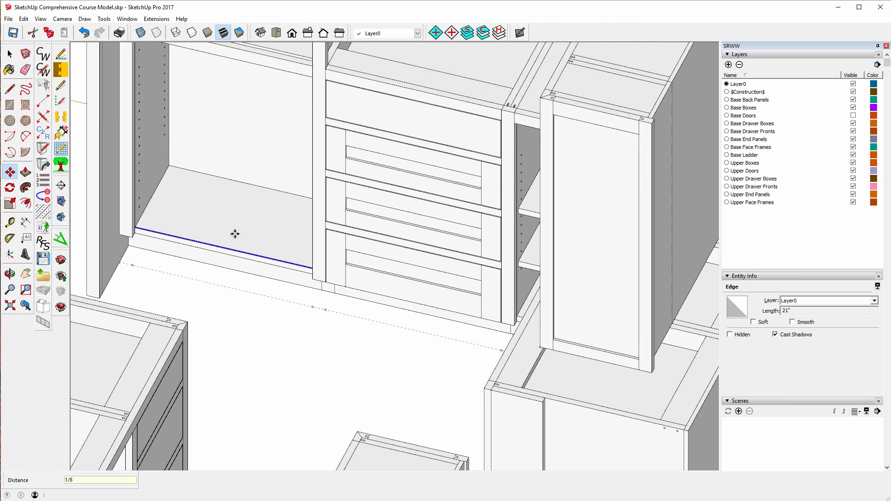
Move the rectangle's left side edge 1/16 inch inward, away from the cabinet side.
left_click(10, 55)
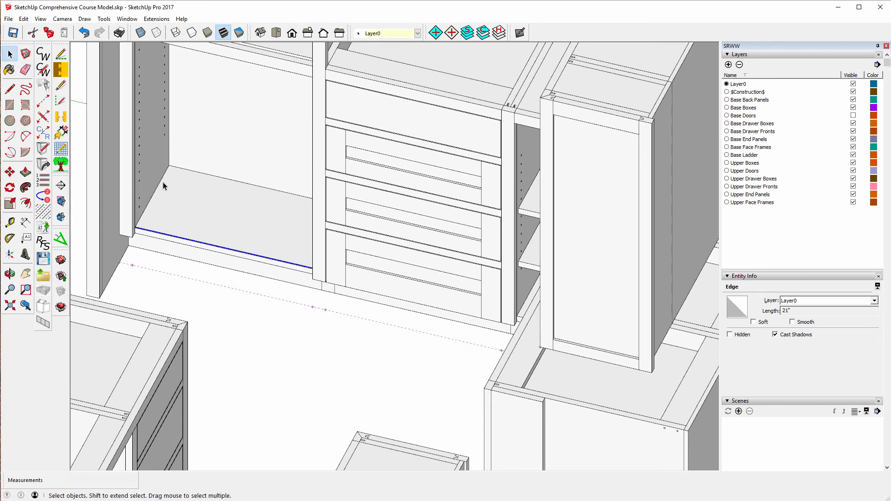
left_click(158, 187)
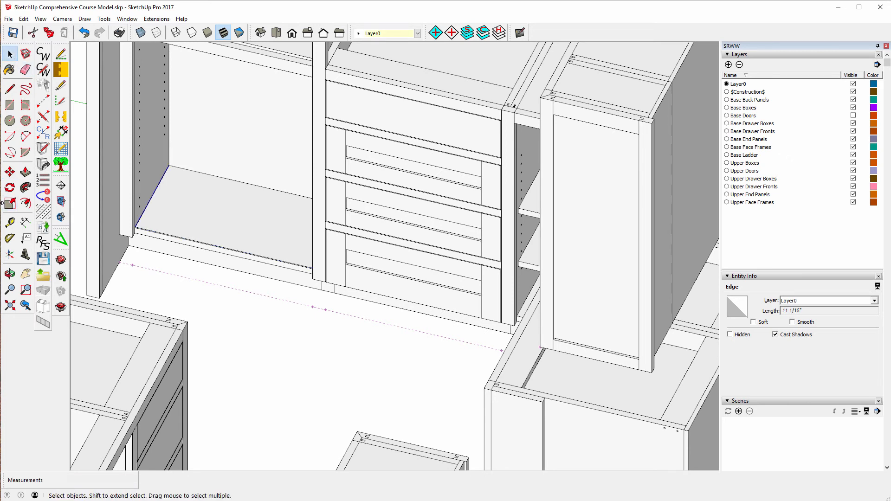
left_click(9, 173)
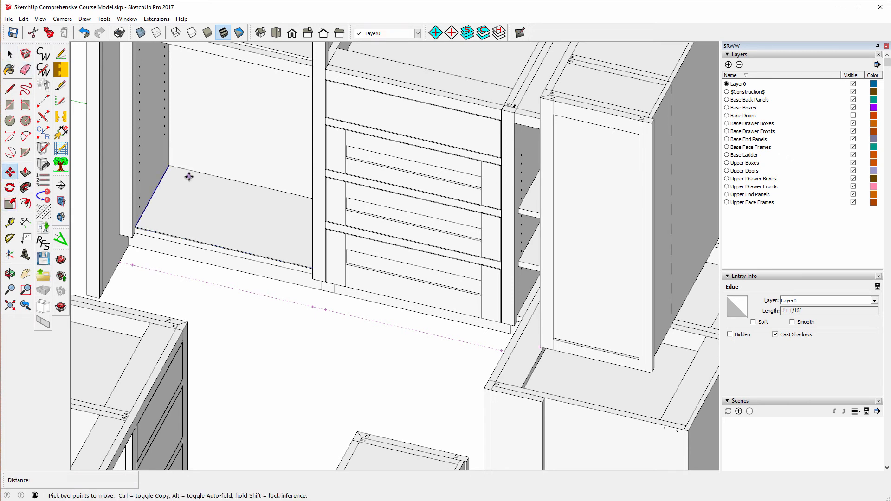
left_click(154, 199)
type("1")
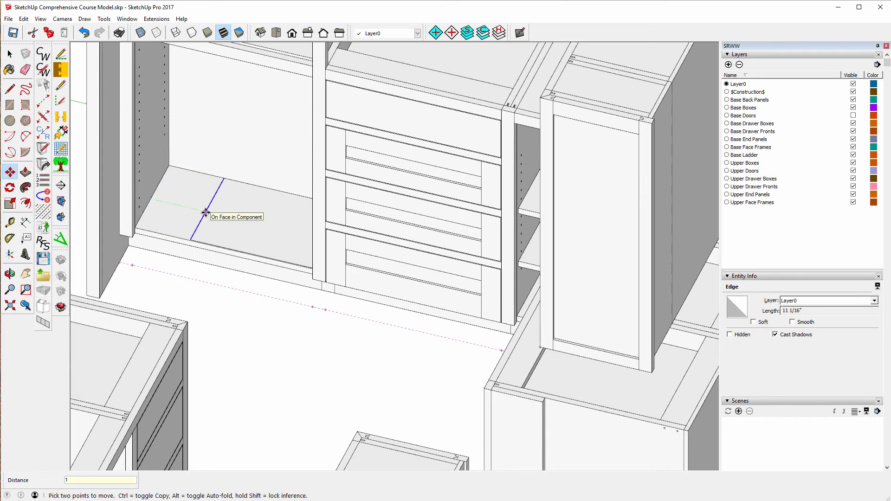
type("/16")
key("Return")
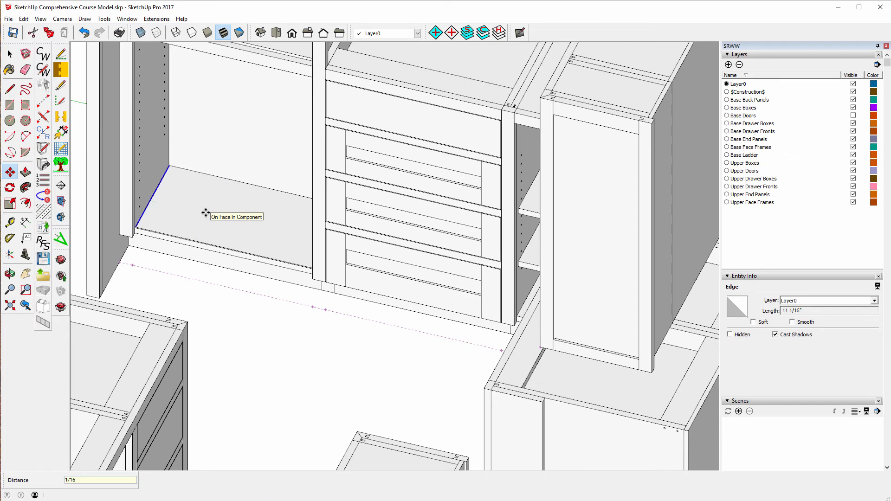
Move the rectangle's right side edge 1/16 inch inward, away from the side next to the drawer cabinet.
left_click(10, 274)
left_click_drag(120, 290, 315, 305)
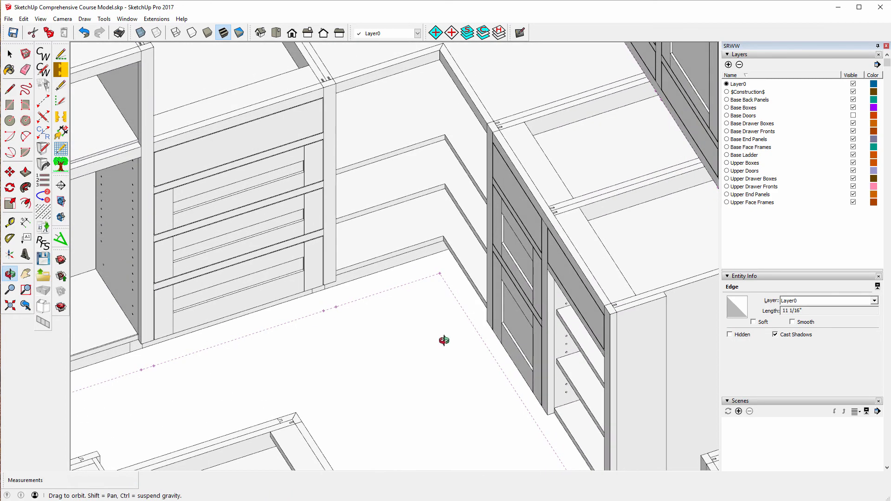
scroll(441, 339, "down", 2)
left_click(8, 54)
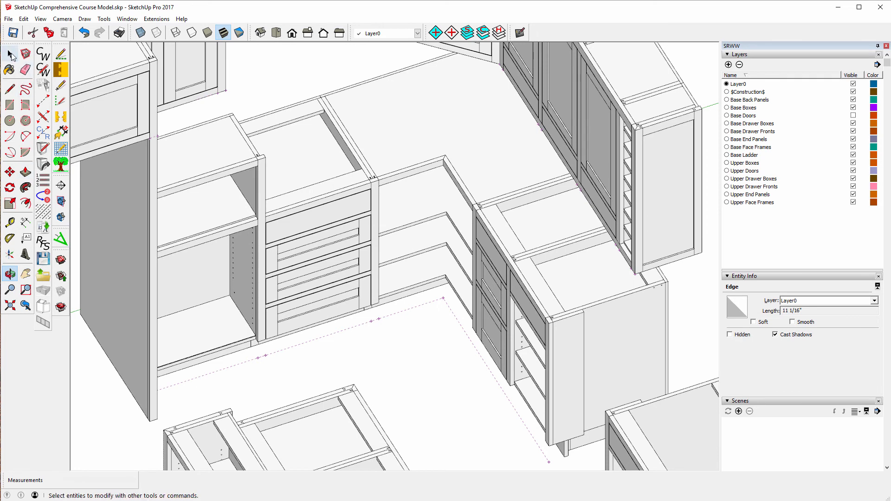
scroll(243, 320, "up", 3)
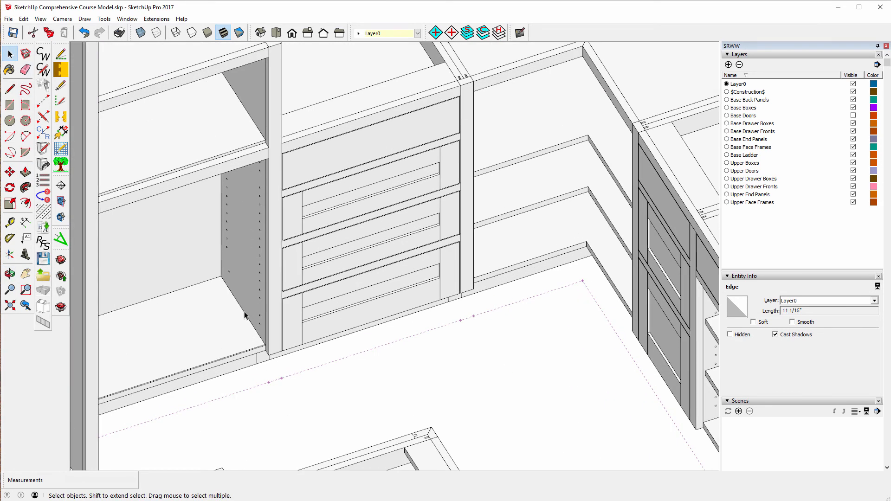
left_click(245, 312)
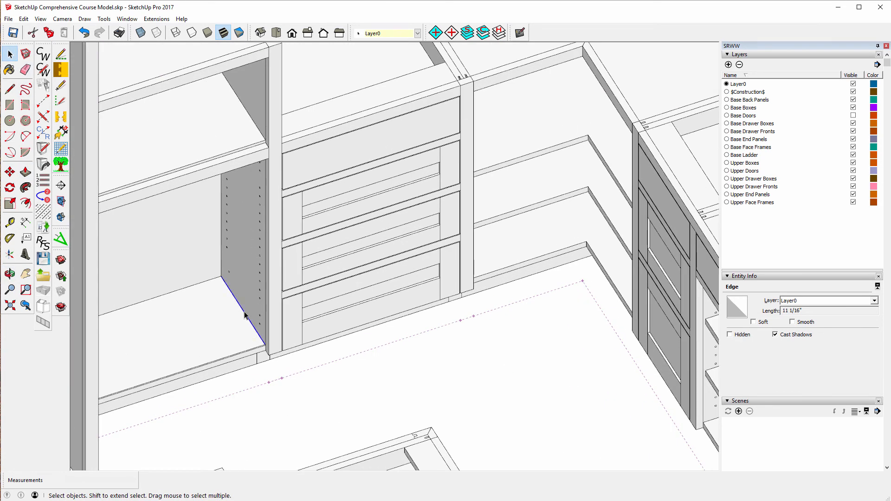
left_click(9, 172)
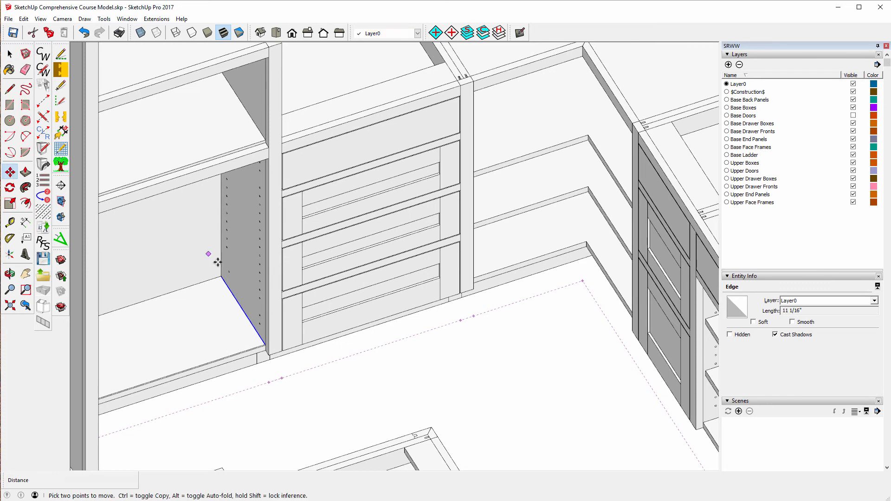
left_click(241, 306)
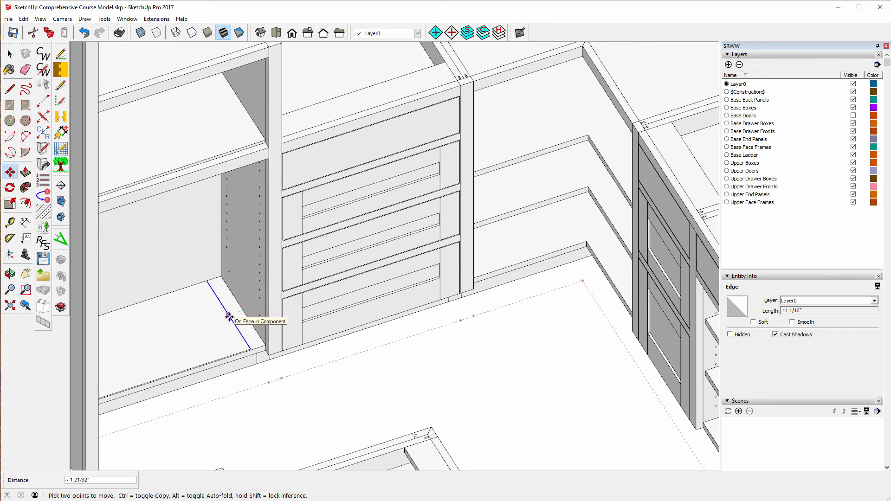
type("1/16")
key("Return")
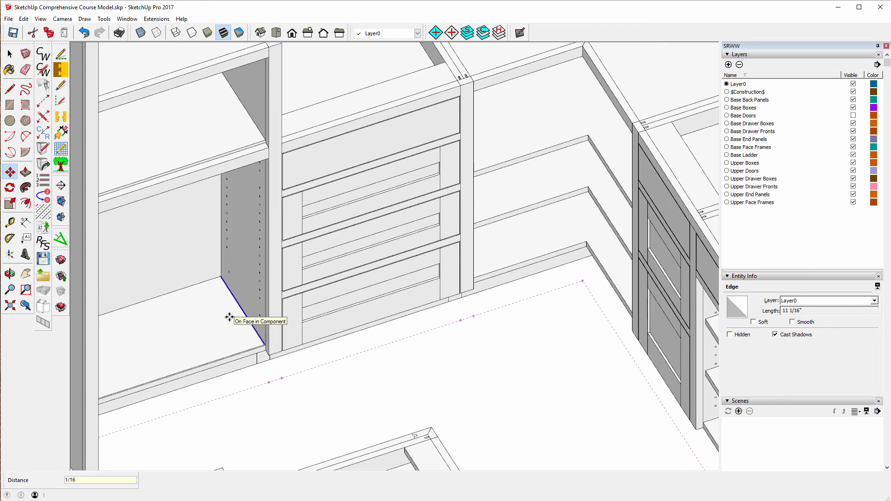
Push/Pull the trimmed shelf rectangle upward to a thickness of 0.75 inch.
left_click(26, 172)
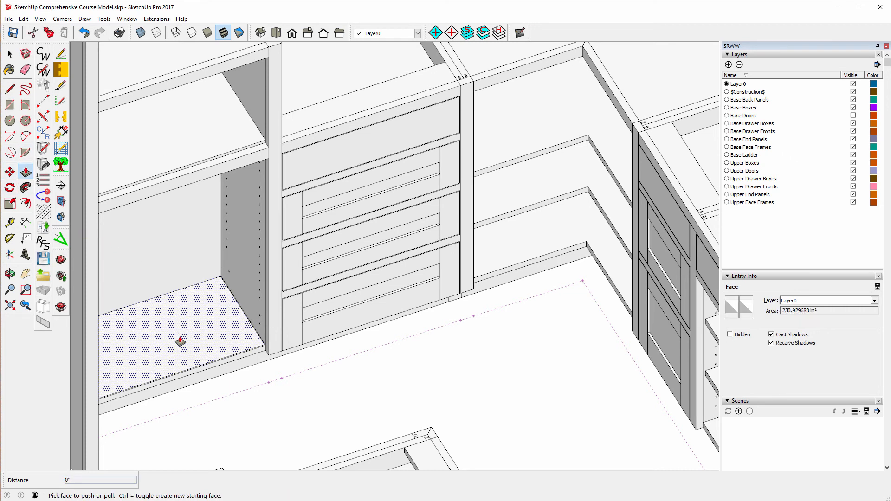
left_click_drag(175, 325, 175, 319)
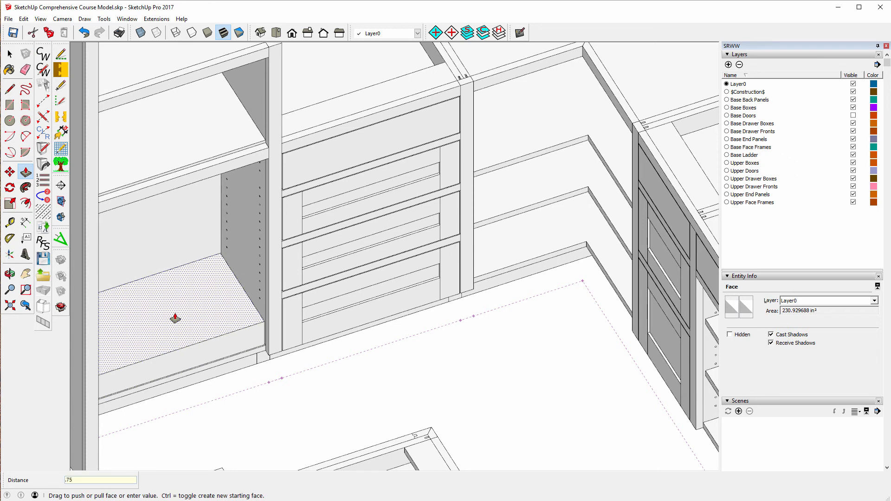
type(".75")
key("Return")
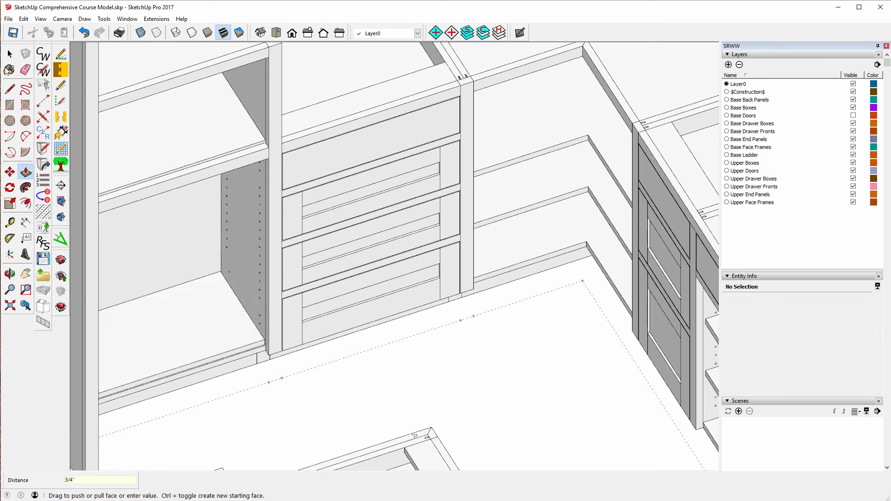
left_click(10, 55)
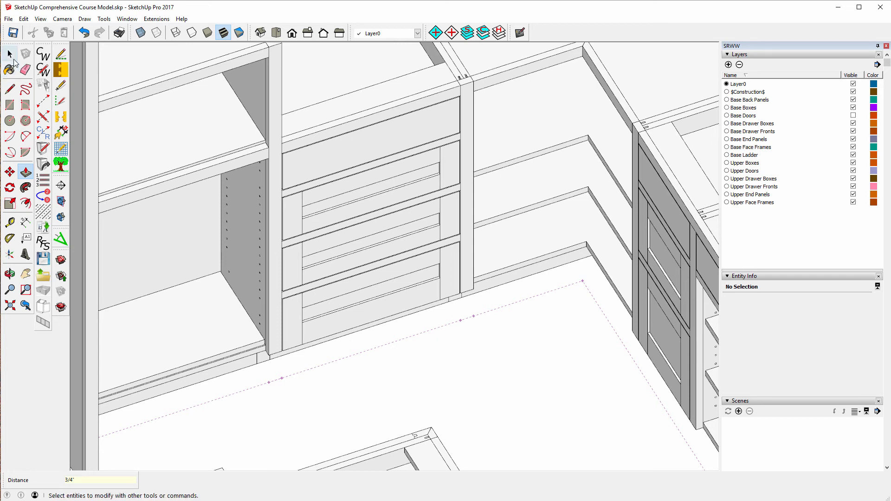
Select all of the new shelf's connected geometry and make it a component with the default settings.
triple_click(185, 324)
right_click(186, 322)
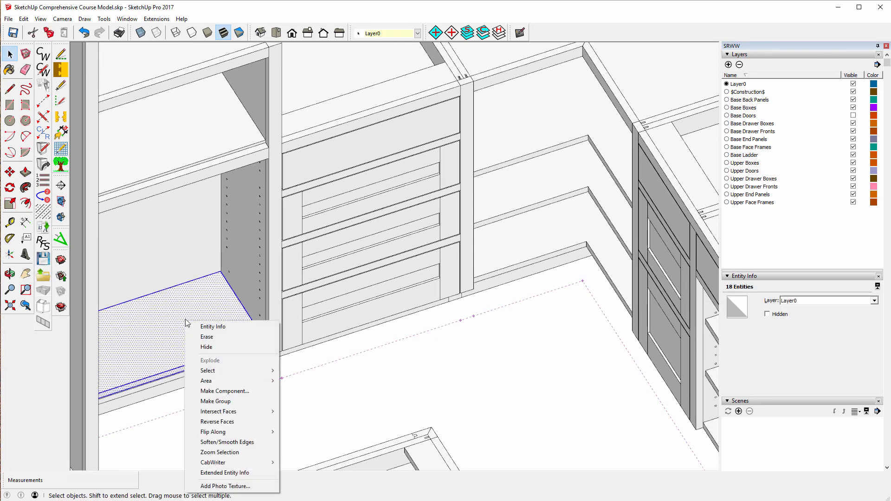
left_click(250, 392)
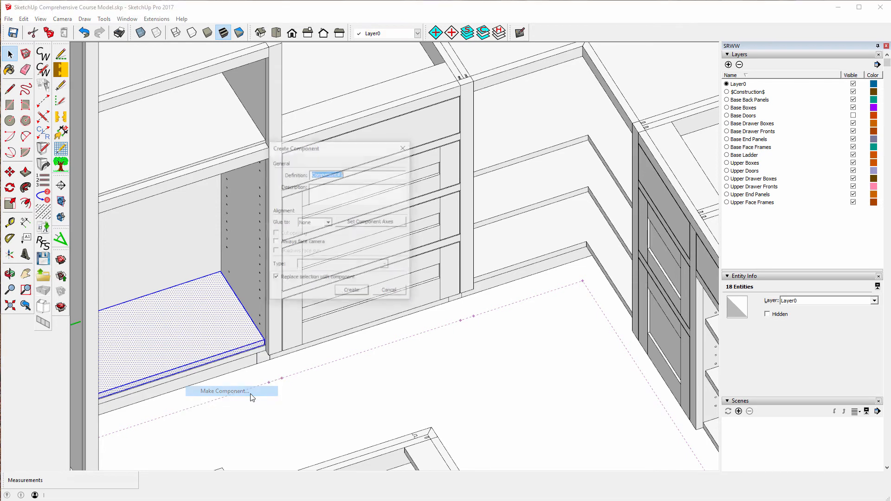
left_click(347, 291)
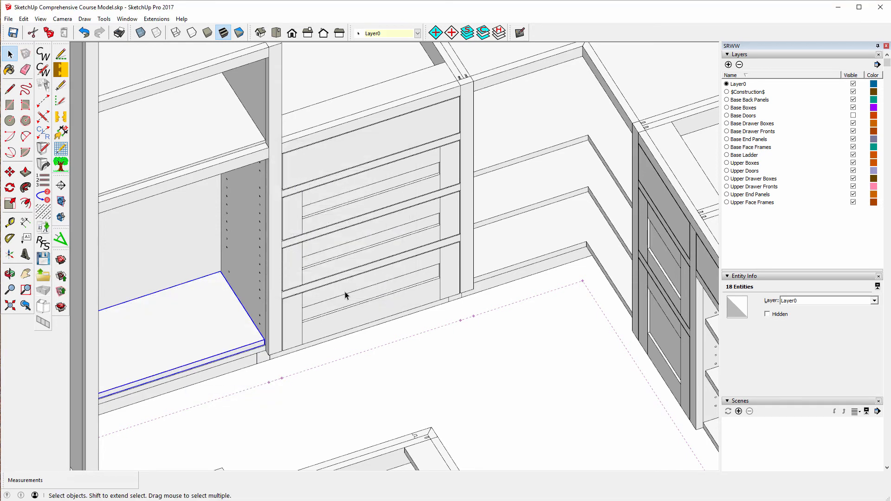
left_click(339, 379)
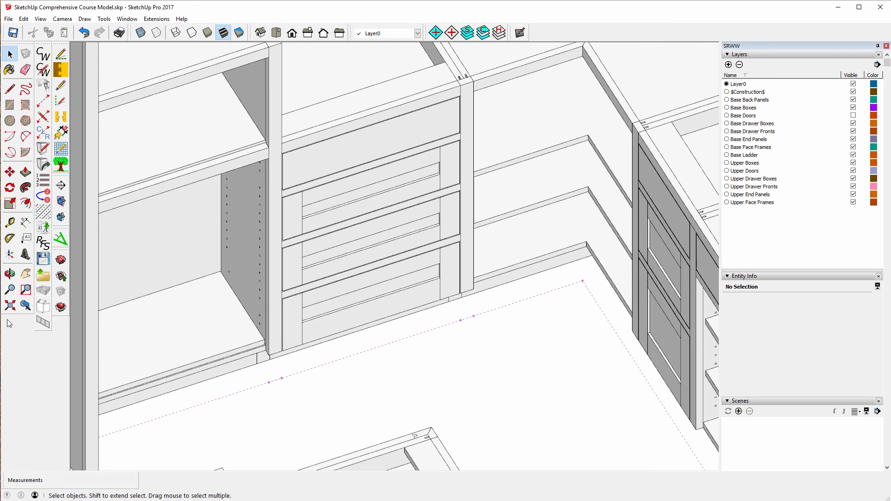
Check the entity information of the left side panel in the cabinet that holds the new shelf.
left_click(9, 273)
left_click_drag(373, 363, 247, 271)
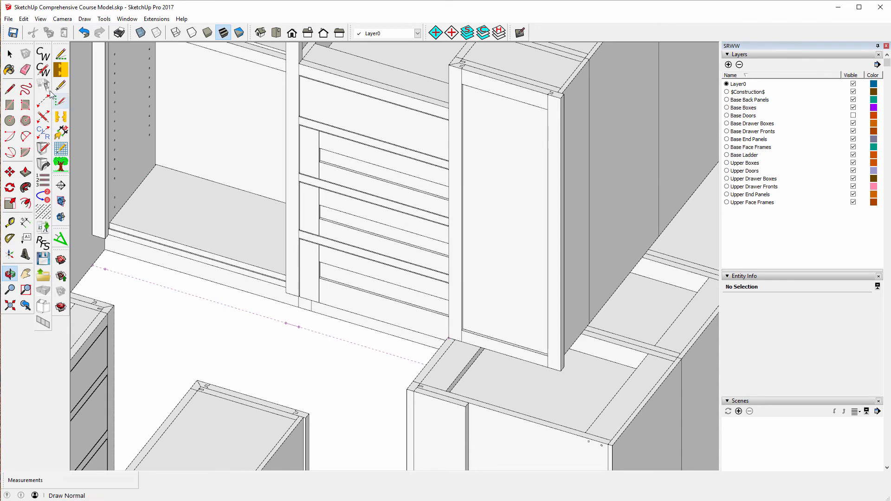
left_click(9, 54)
left_click(135, 110)
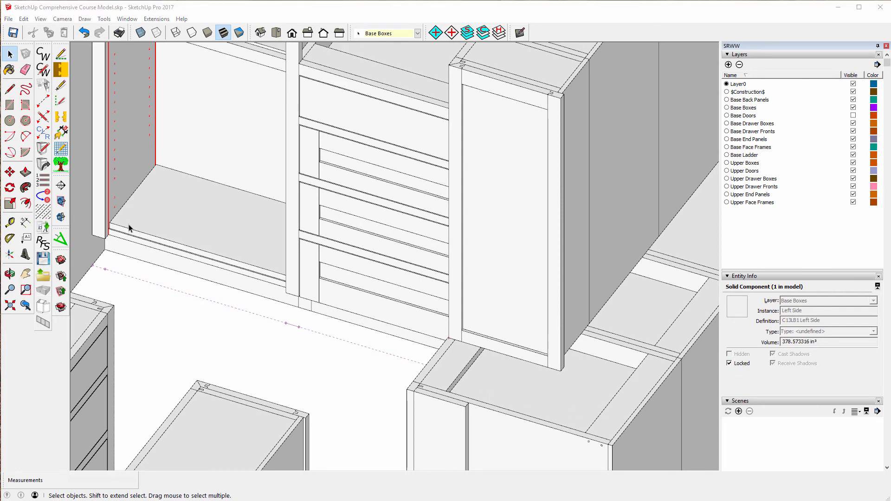
Start the CabWriter rename of the shelf component, entering cabinet number C13L and description Shelf.
left_click(160, 216)
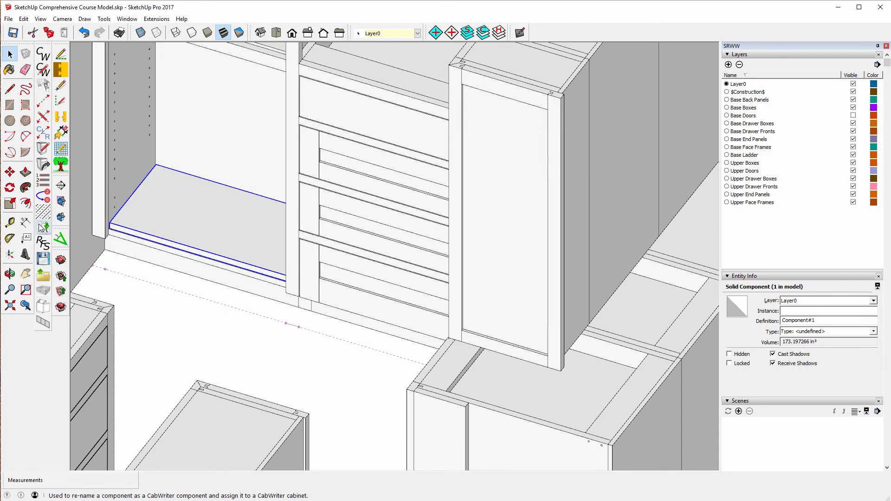
left_click(42, 227)
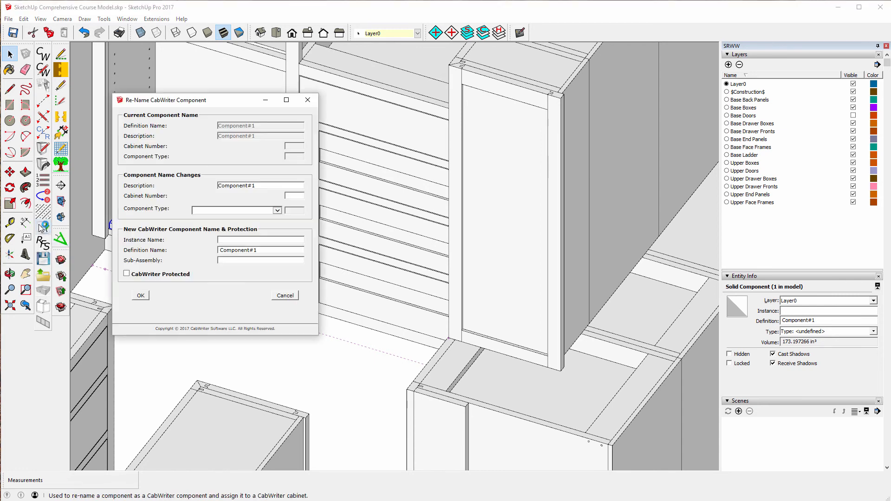
left_click(296, 194)
type("C13")
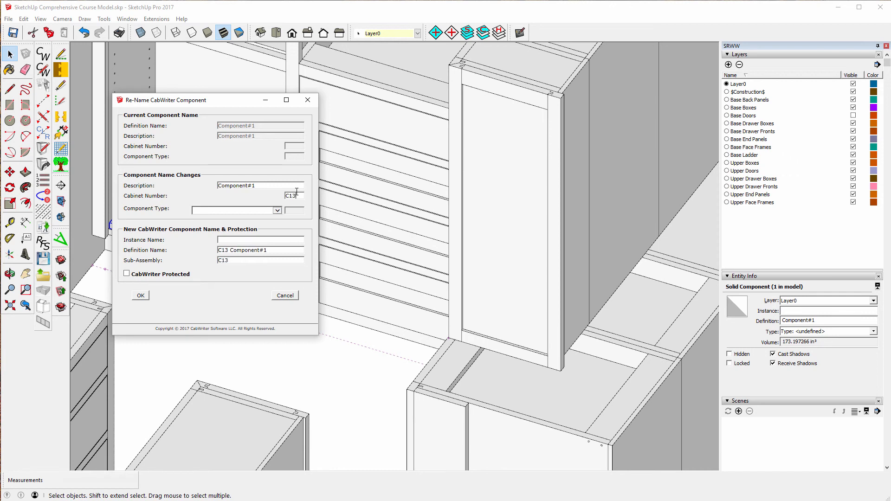
type("L")
left_click(260, 186)
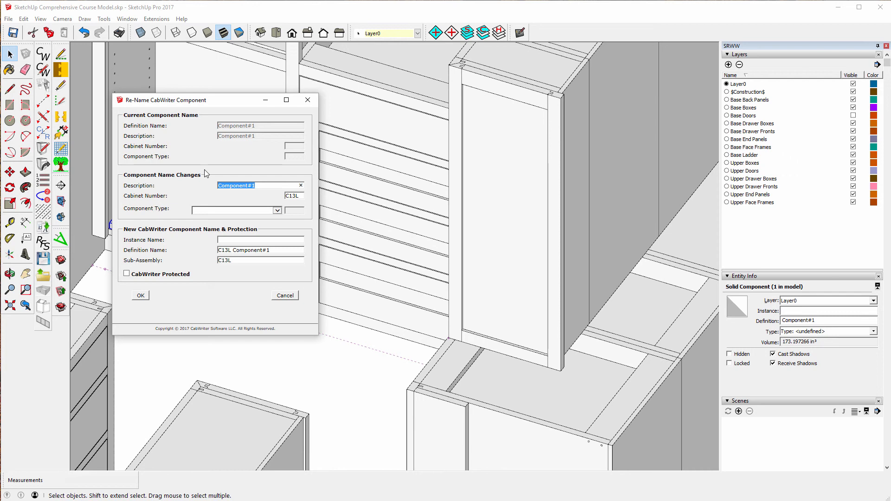
type("Shelf 1")
Assign the shelf the (B#) Box Number component type with number 1.
left_click(277, 210)
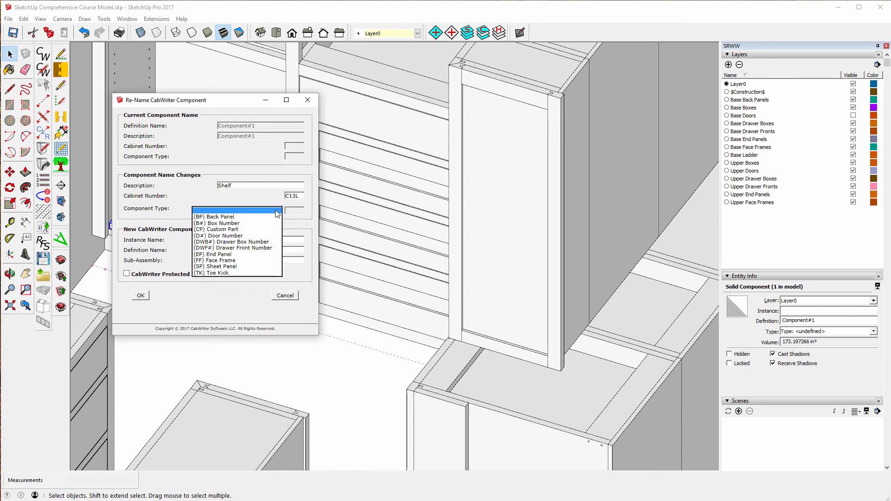
left_click(211, 223)
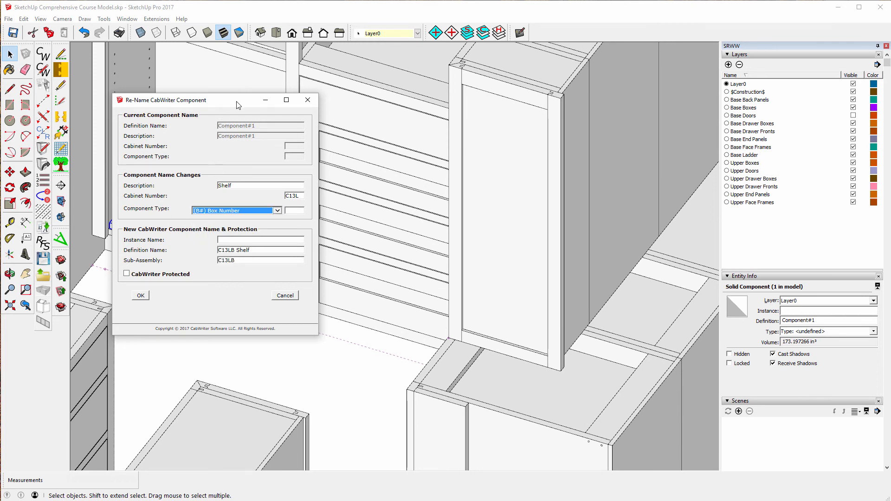
left_click(291, 210)
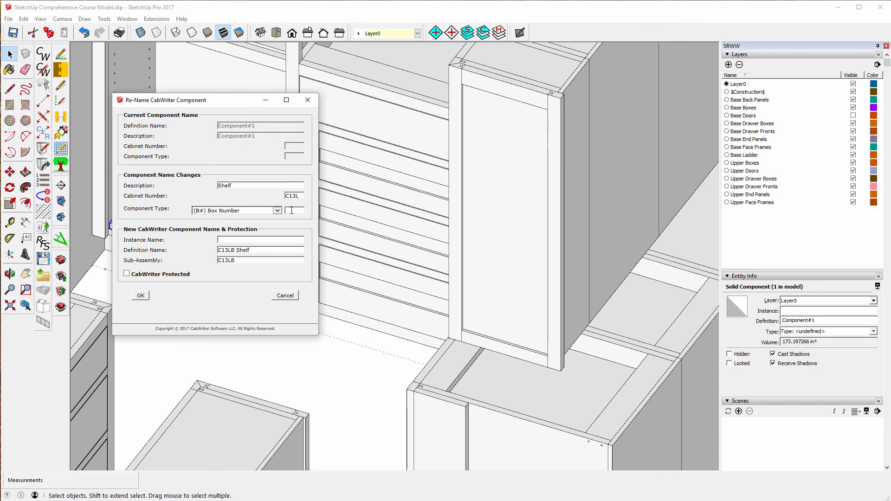
type("1")
Name the shelf instance Shelf 1, make it CabWriter Protected, and apply the rename.
left_click(227, 239)
left_click(128, 274)
left_click(147, 295)
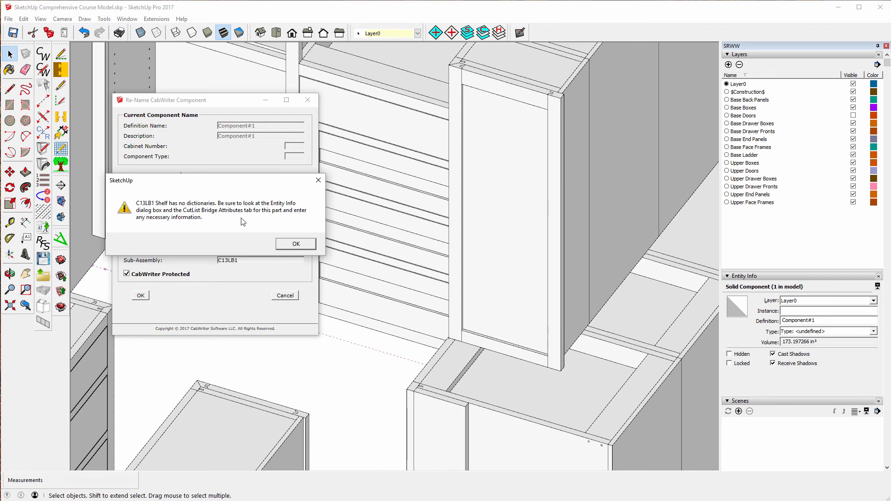
left_click(294, 245)
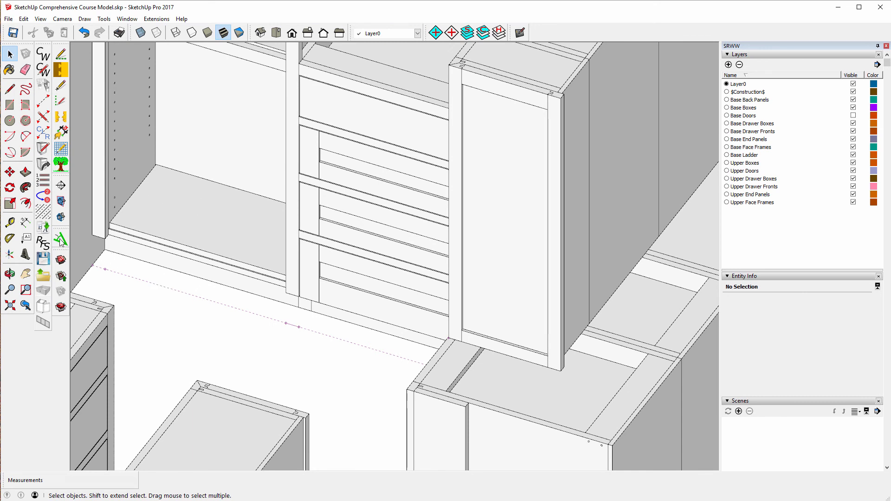
Open Extended Entity Info and examine the attributes of an existing adjustable shelf in the open cabinet across the corner.
left_click(10, 275)
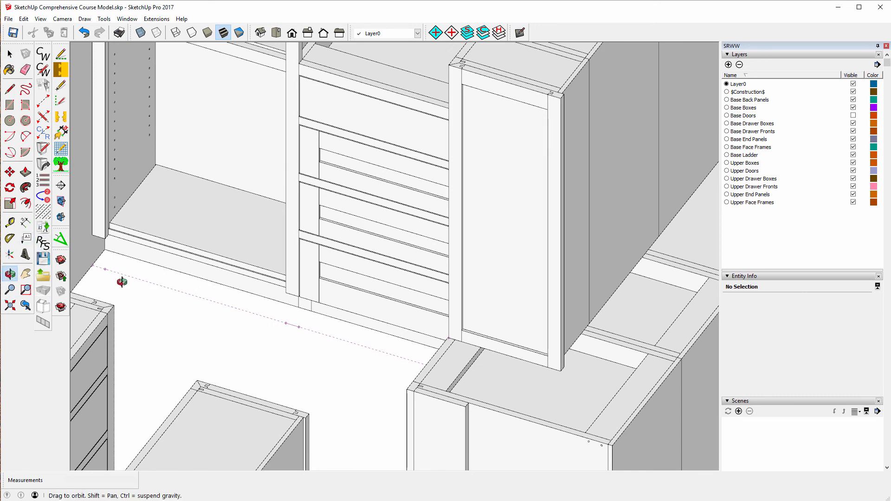
left_click_drag(119, 282, 319, 208)
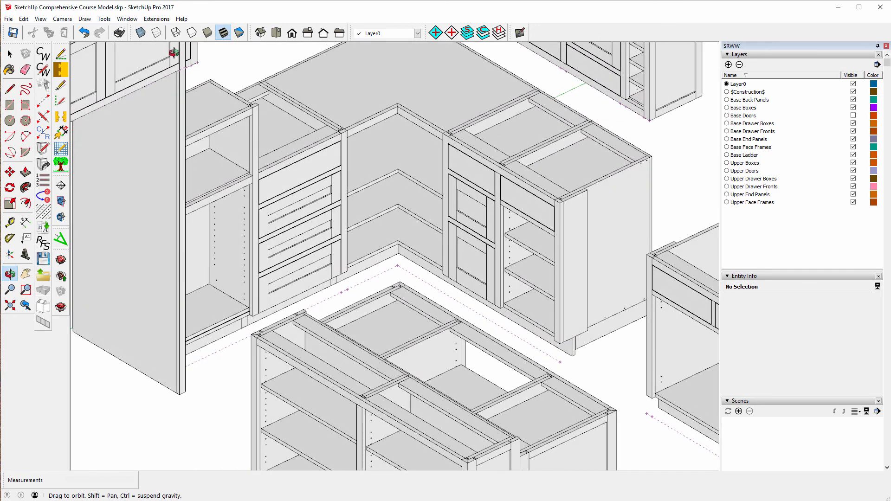
left_click(126, 18)
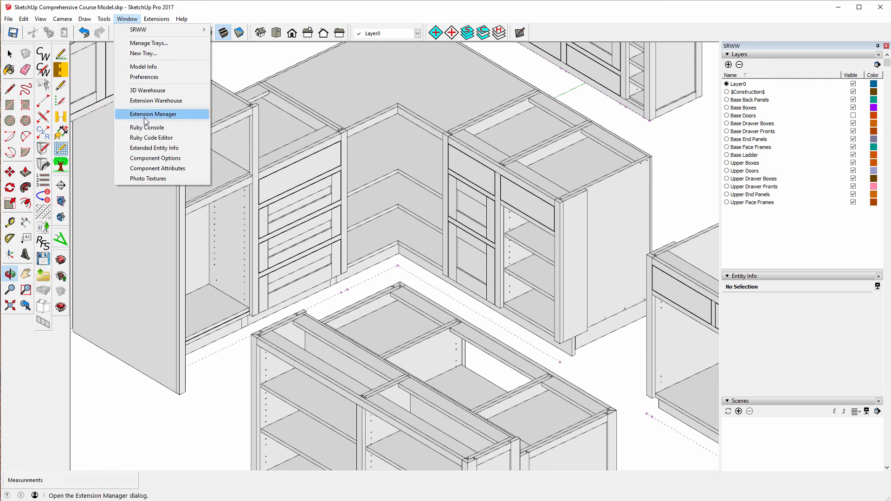
left_click(150, 149)
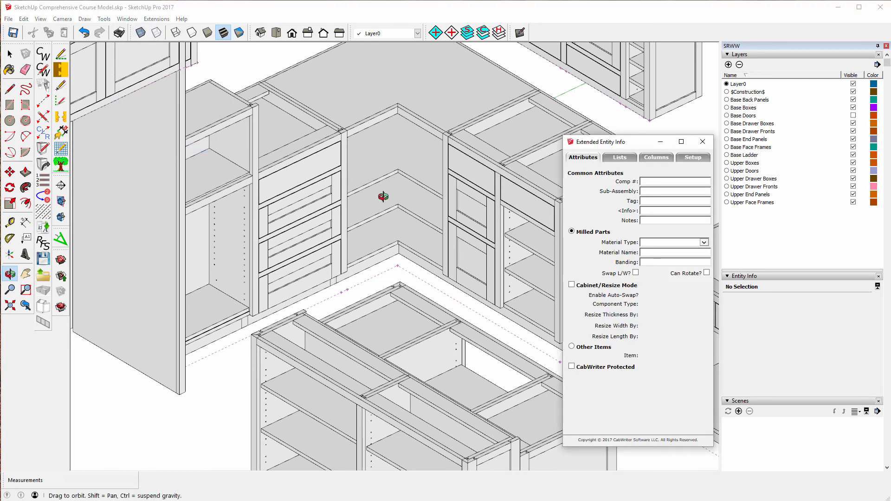
left_click(8, 56)
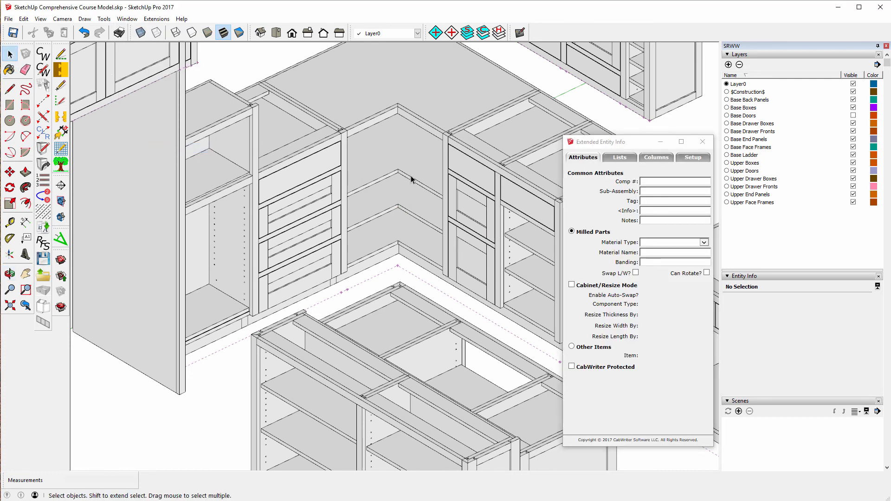
left_click(525, 238)
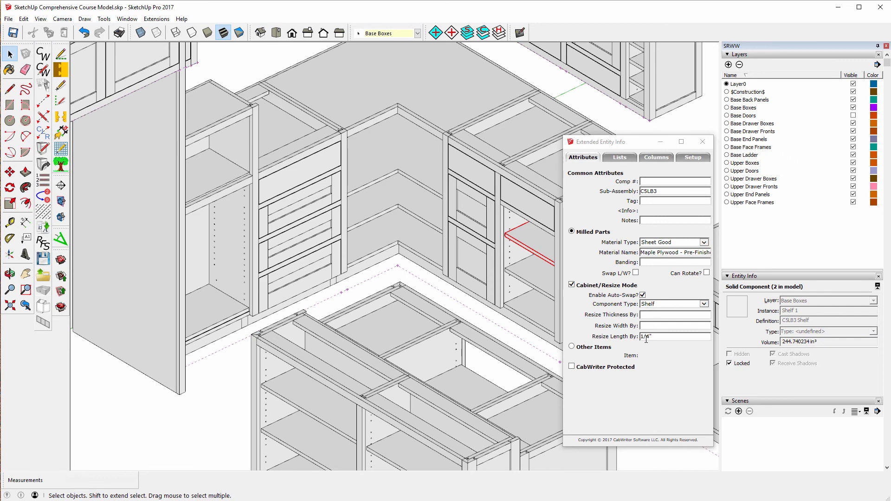
Give the new C13LB1 shelf the material type Sheet Good and the material Maple Plywood - Pre-Finished.
left_click(207, 314)
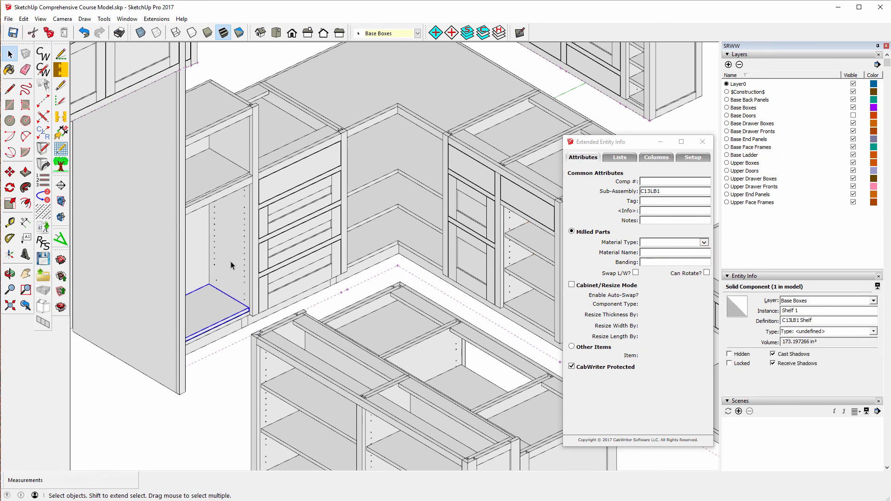
left_click(705, 243)
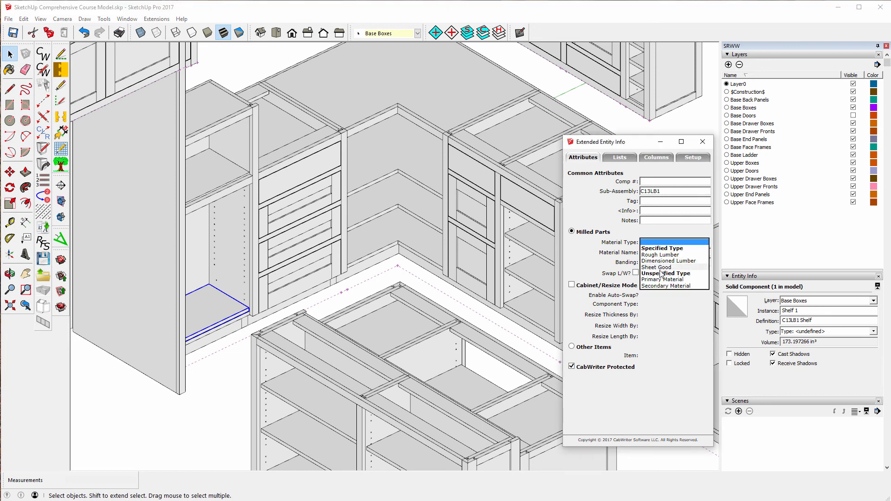
left_click(661, 267)
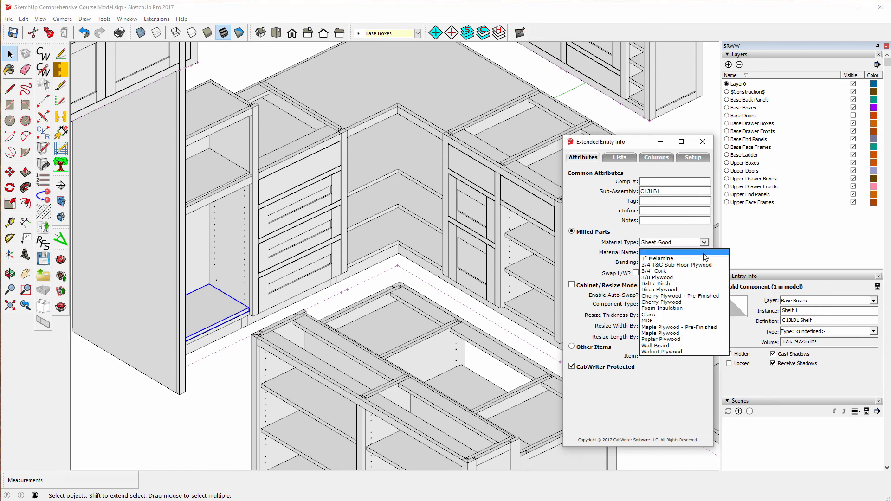
left_click(705, 253)
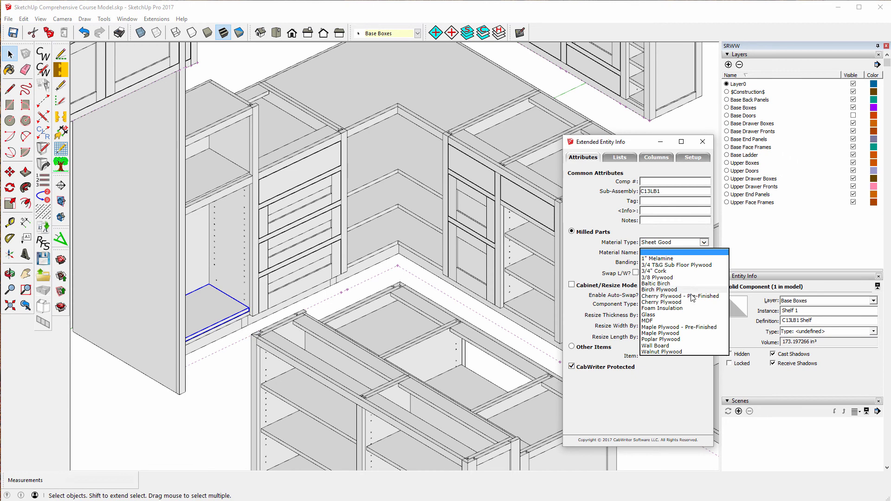
left_click(693, 328)
Enable Cabinet/Resize Mode with Auto-Swap for the shelf, set its component type to Shelf and Resize Length By to 1/4".
left_click(573, 285)
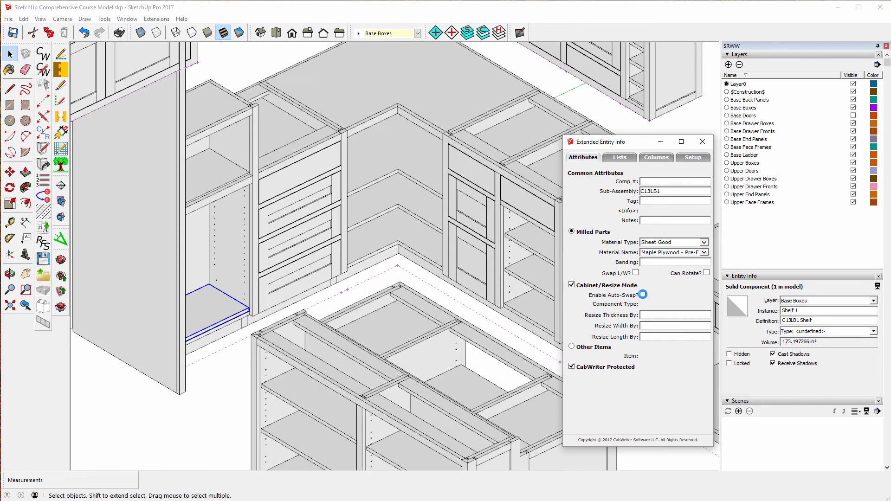
left_click(642, 295)
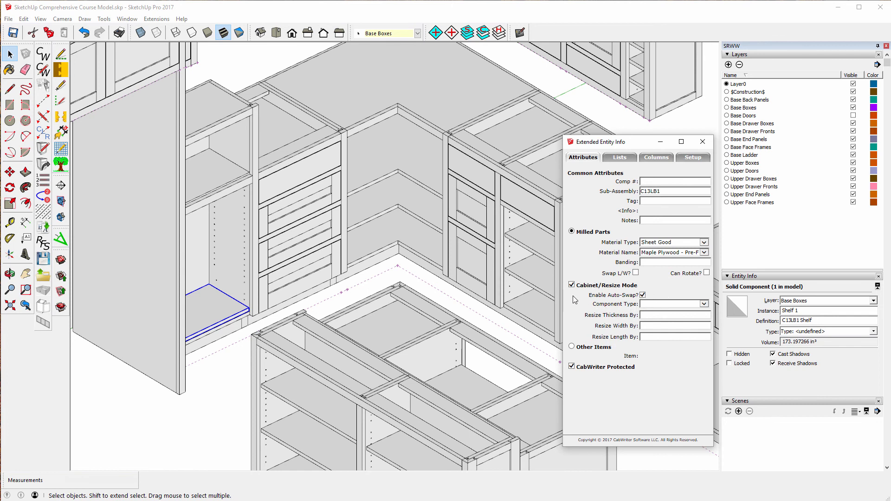
left_click(705, 304)
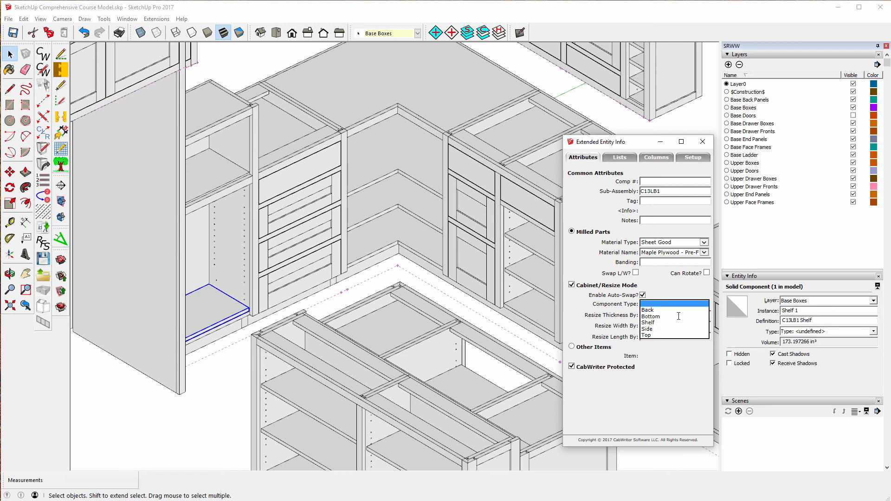
left_click(649, 322)
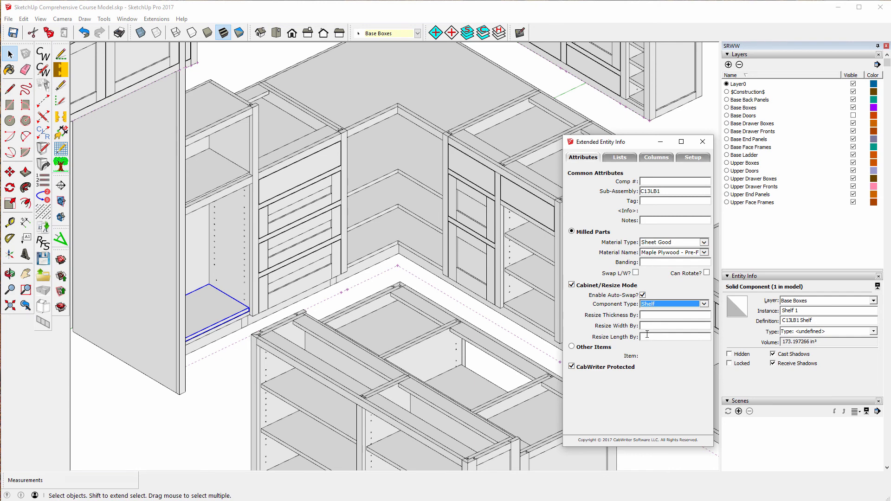
left_click(652, 335)
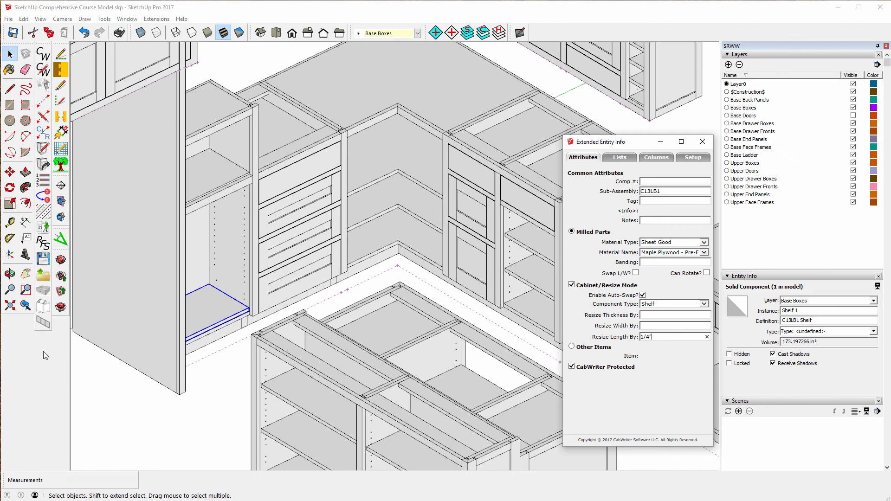
Place a Tape Measure guide line along the front edge of the corner cabinet's lower shelf.
left_click(10, 274)
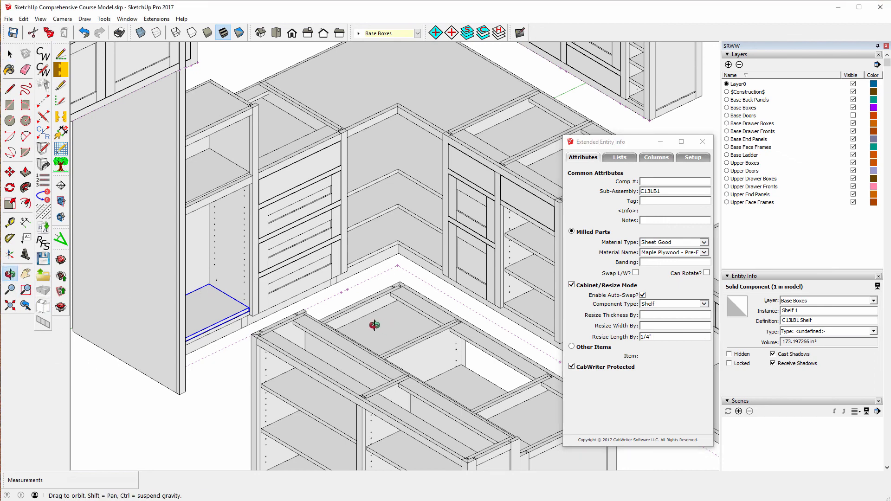
left_click_drag(374, 325, 310, 325)
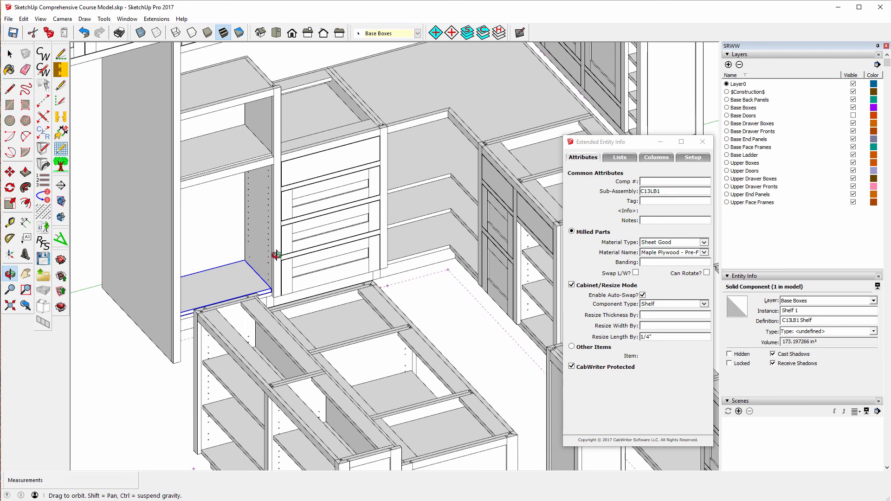
left_click(10, 222)
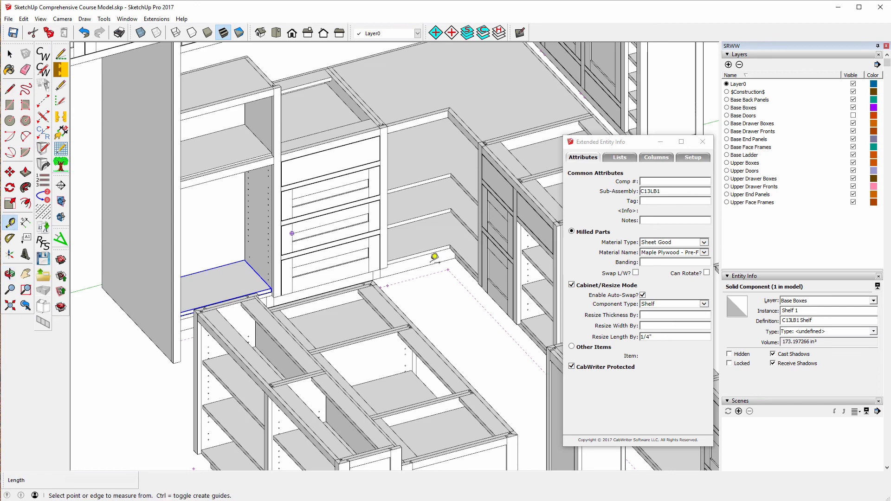
left_click(418, 217)
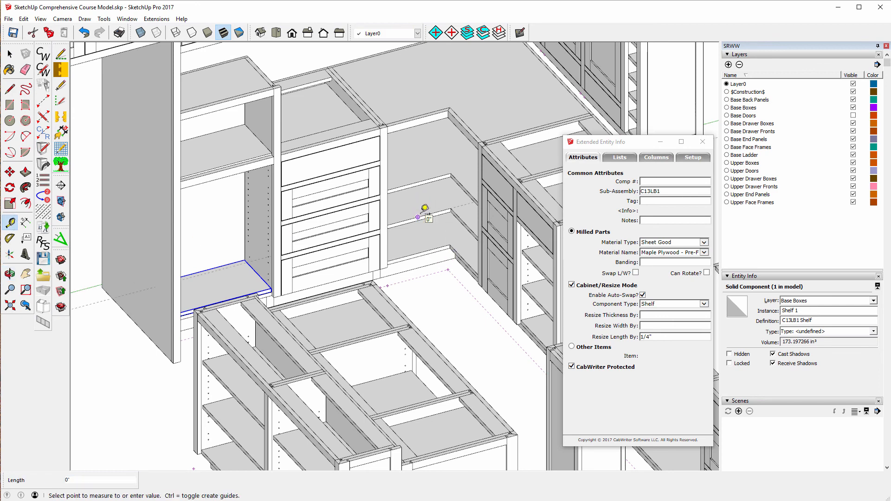
left_click(424, 208)
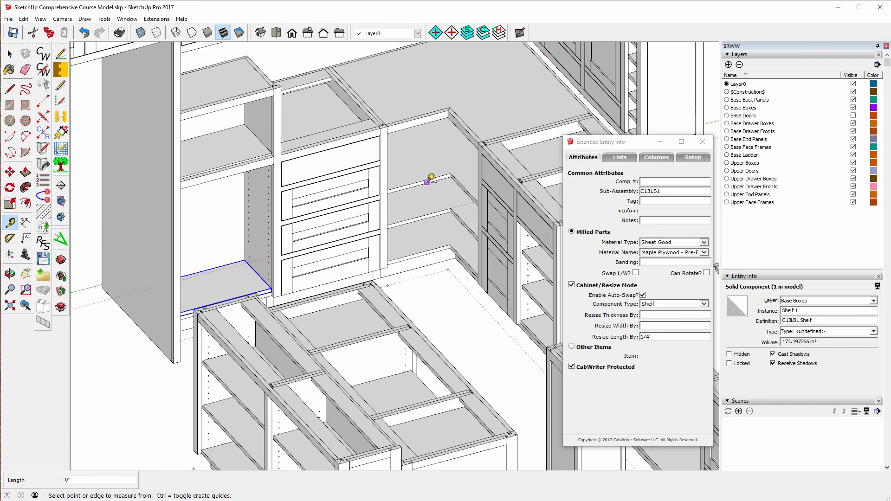
Place a Tape Measure guide line along the front edge of the corner cabinet's upper shelf.
left_click(425, 180)
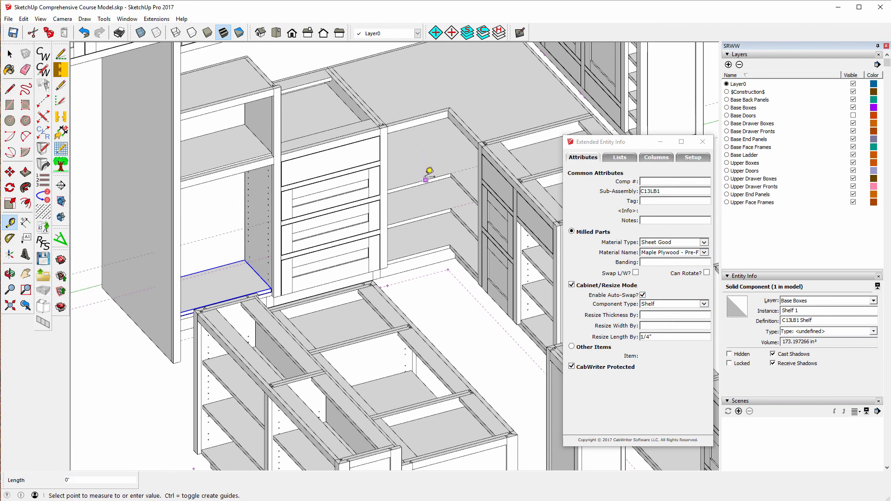
left_click(430, 174)
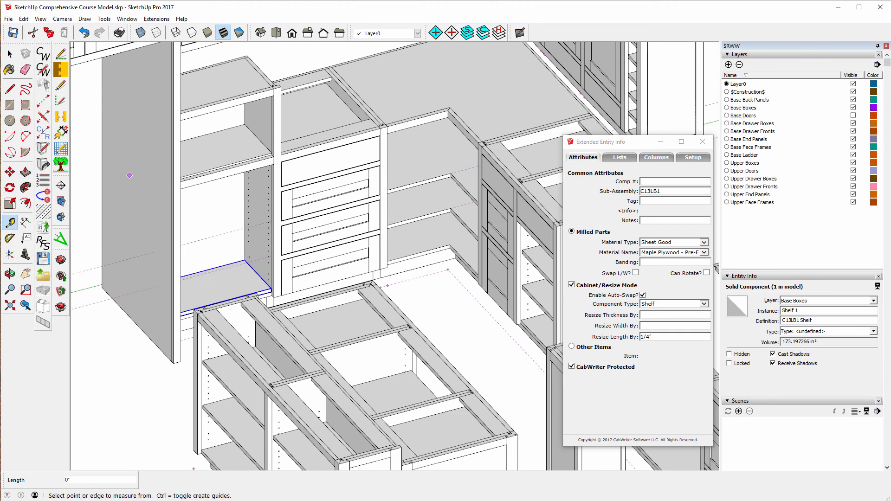
Move the C13LB1 shelf straight up until its top front edge is level with the lower shelf guide.
left_click(10, 172)
scroll(249, 287, "up", 3)
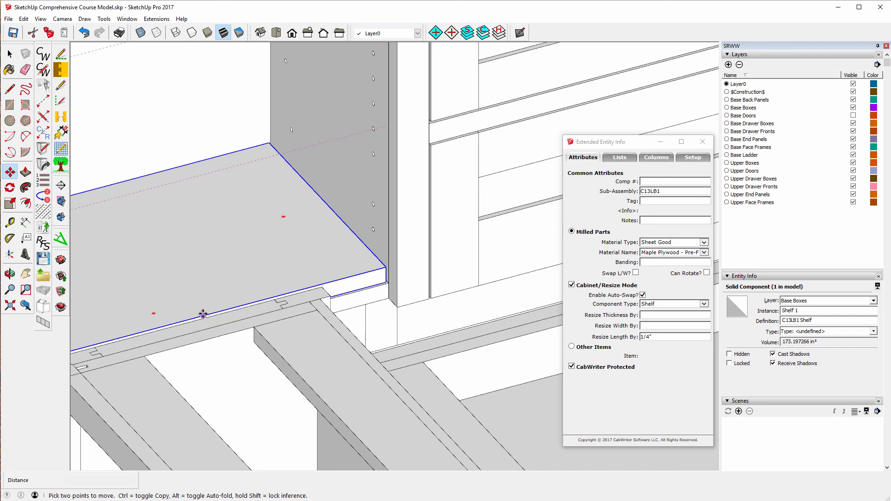
left_click(205, 315)
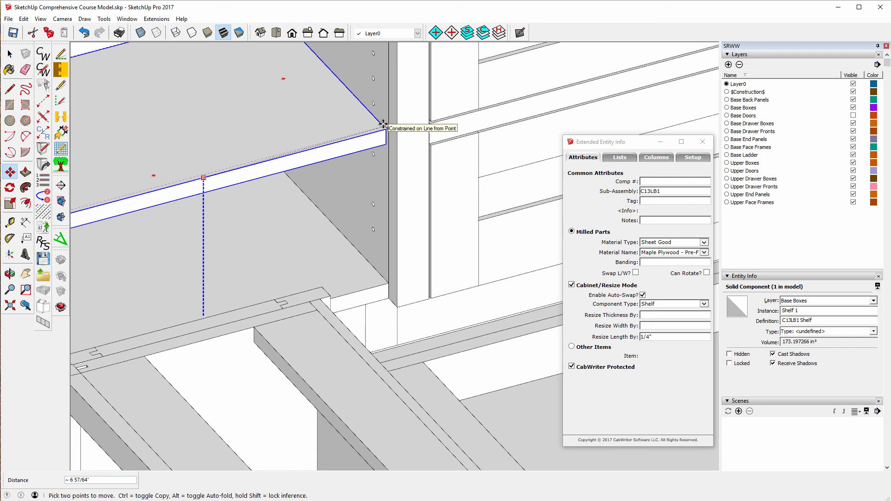
left_click(383, 125)
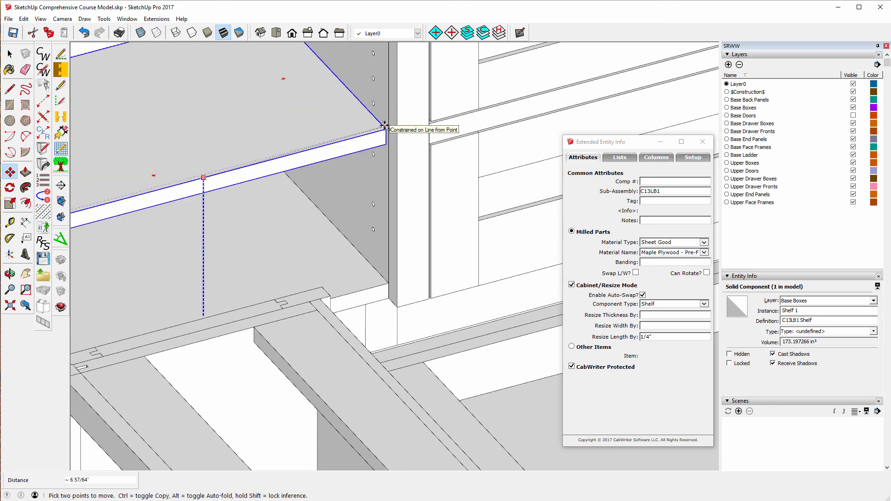
left_click(385, 125)
scroll(295, 224, "down", 4)
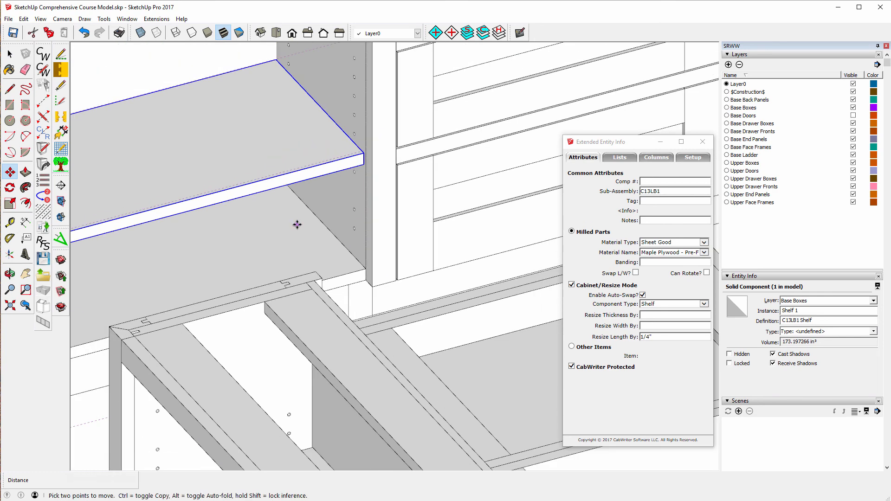
scroll(297, 224, "down", 2)
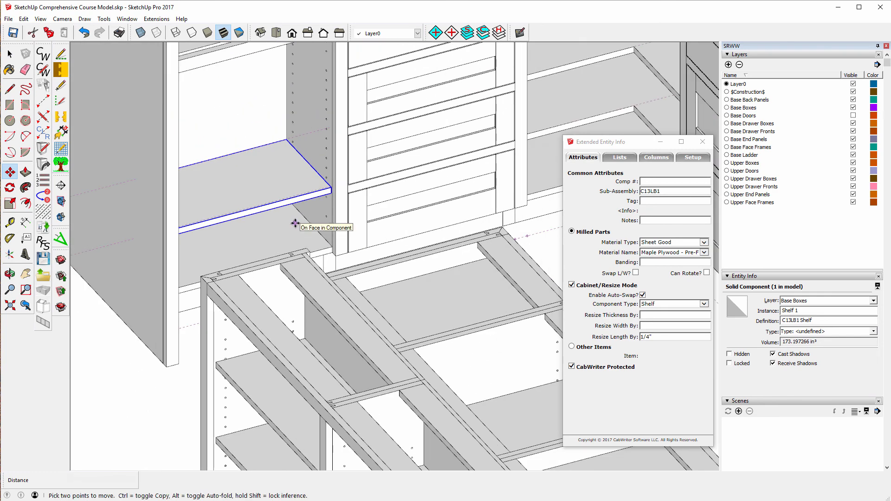
Copy the C13LB1 shelf straight up so the copy's top front edge is level with the upper shelf guide.
left_click(244, 210)
key("ctrl")
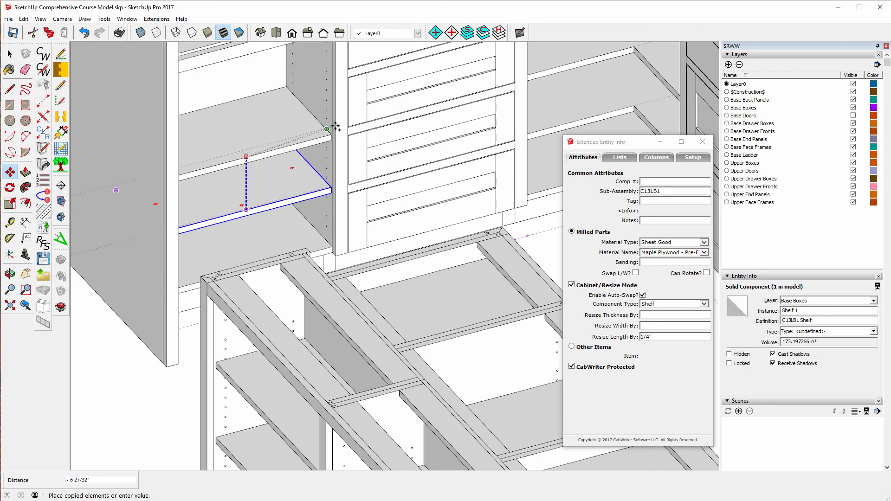
scroll(328, 129, "up", 3)
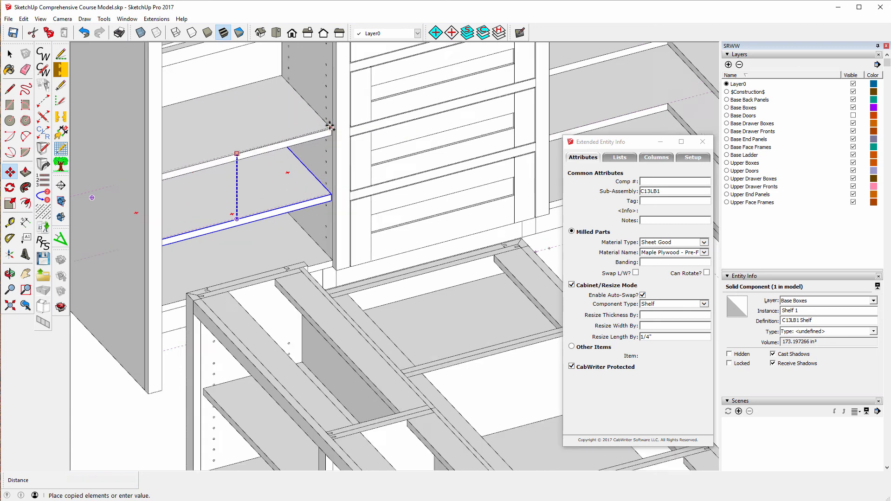
scroll(328, 129, "up", 4)
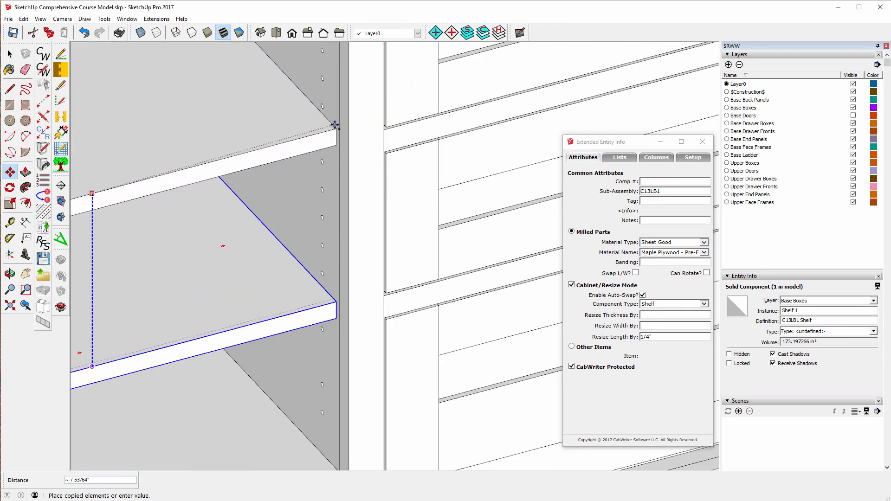
left_click(332, 133)
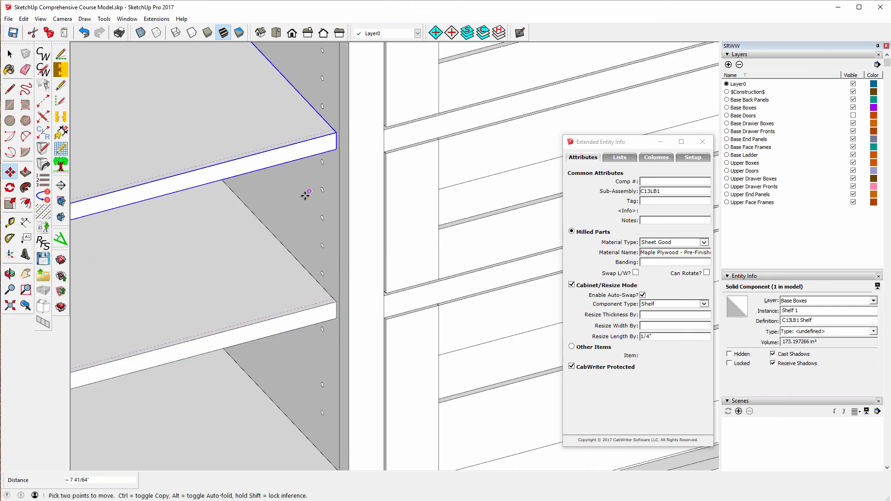
scroll(291, 190, "down", 3)
scroll(291, 191, "down", 4)
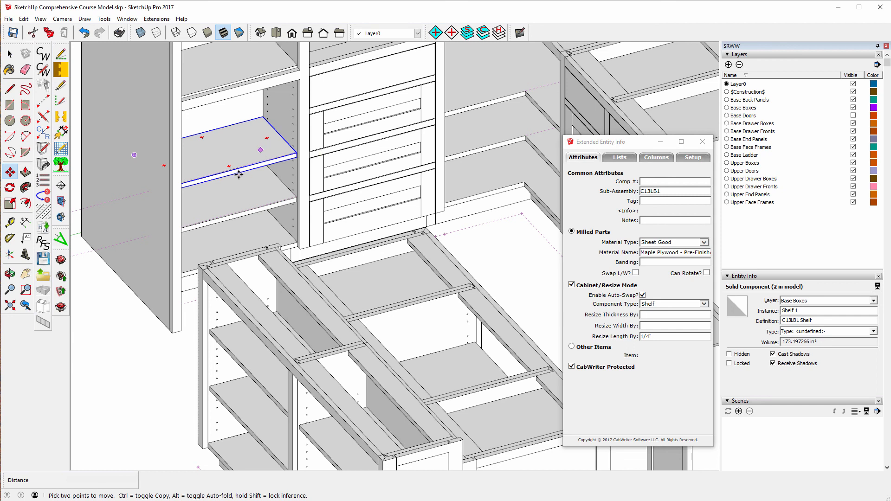
Rename the copied upper shelf's instance as Shelf 2.
left_click(10, 55)
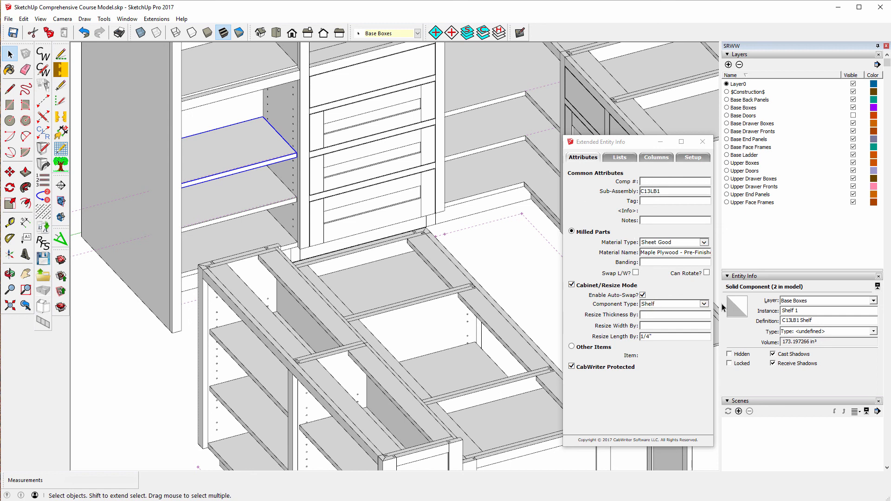
left_click(799, 310)
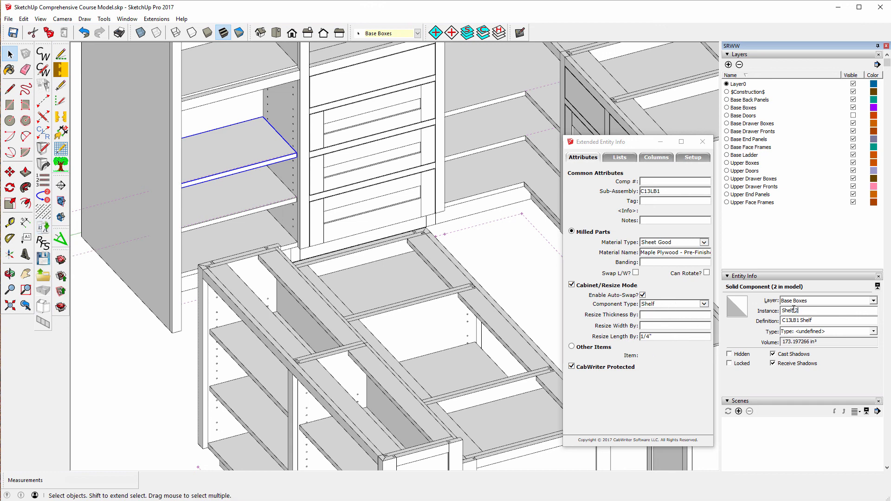
left_click(95, 232)
scroll(96, 232, "down", 8)
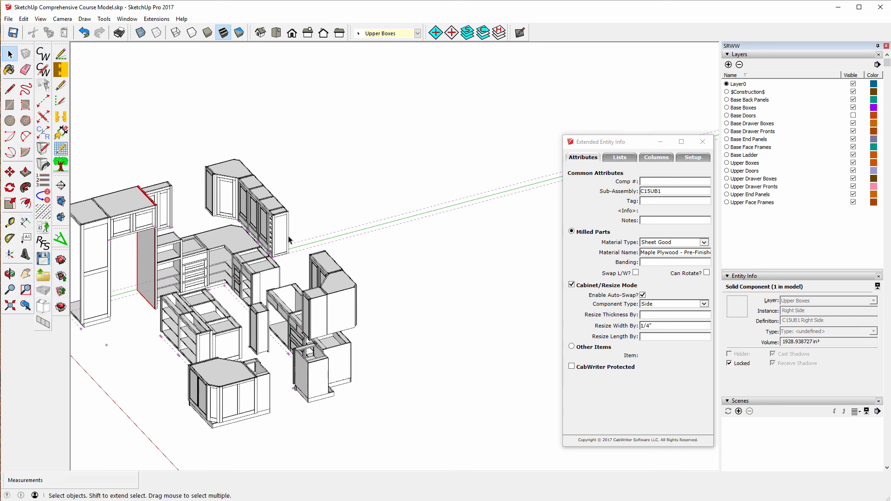
scroll(416, 135, "down", 1)
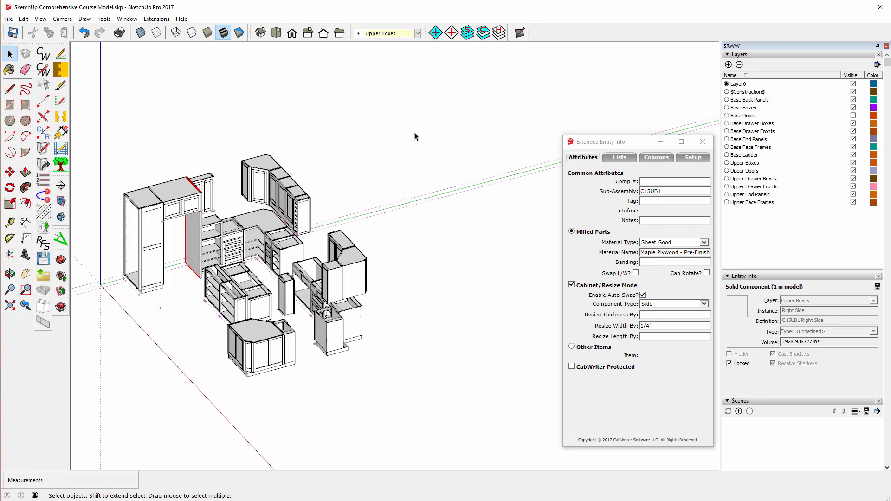